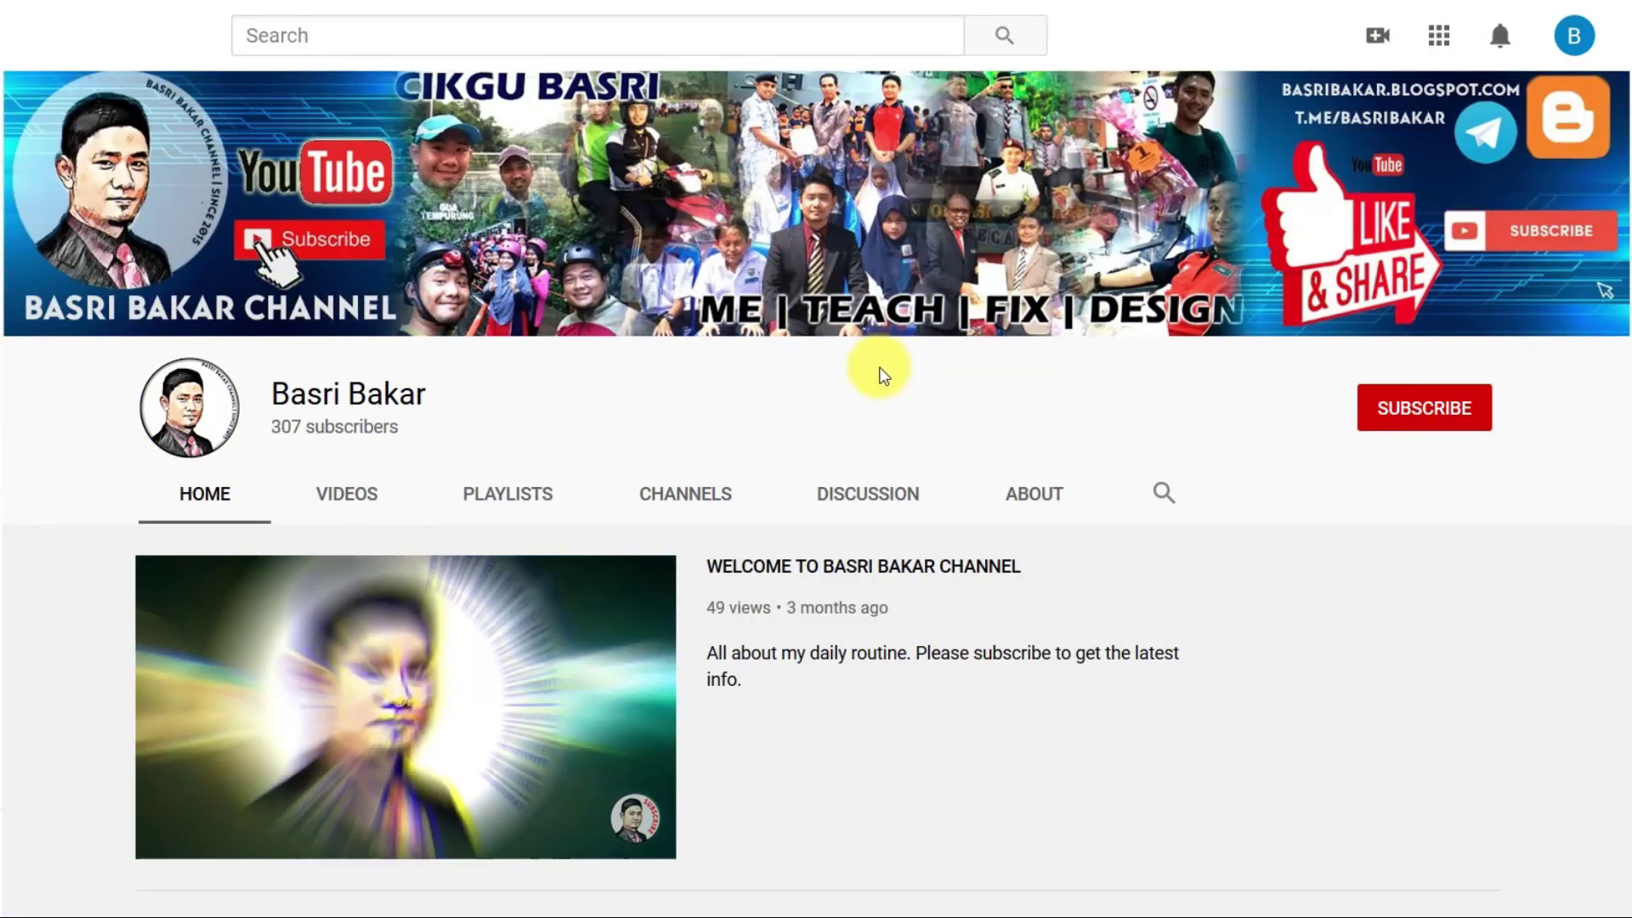
Subscribe to the displayed YouTube channel and set its notifications to All
left_click(1404, 425)
left_click(1471, 412)
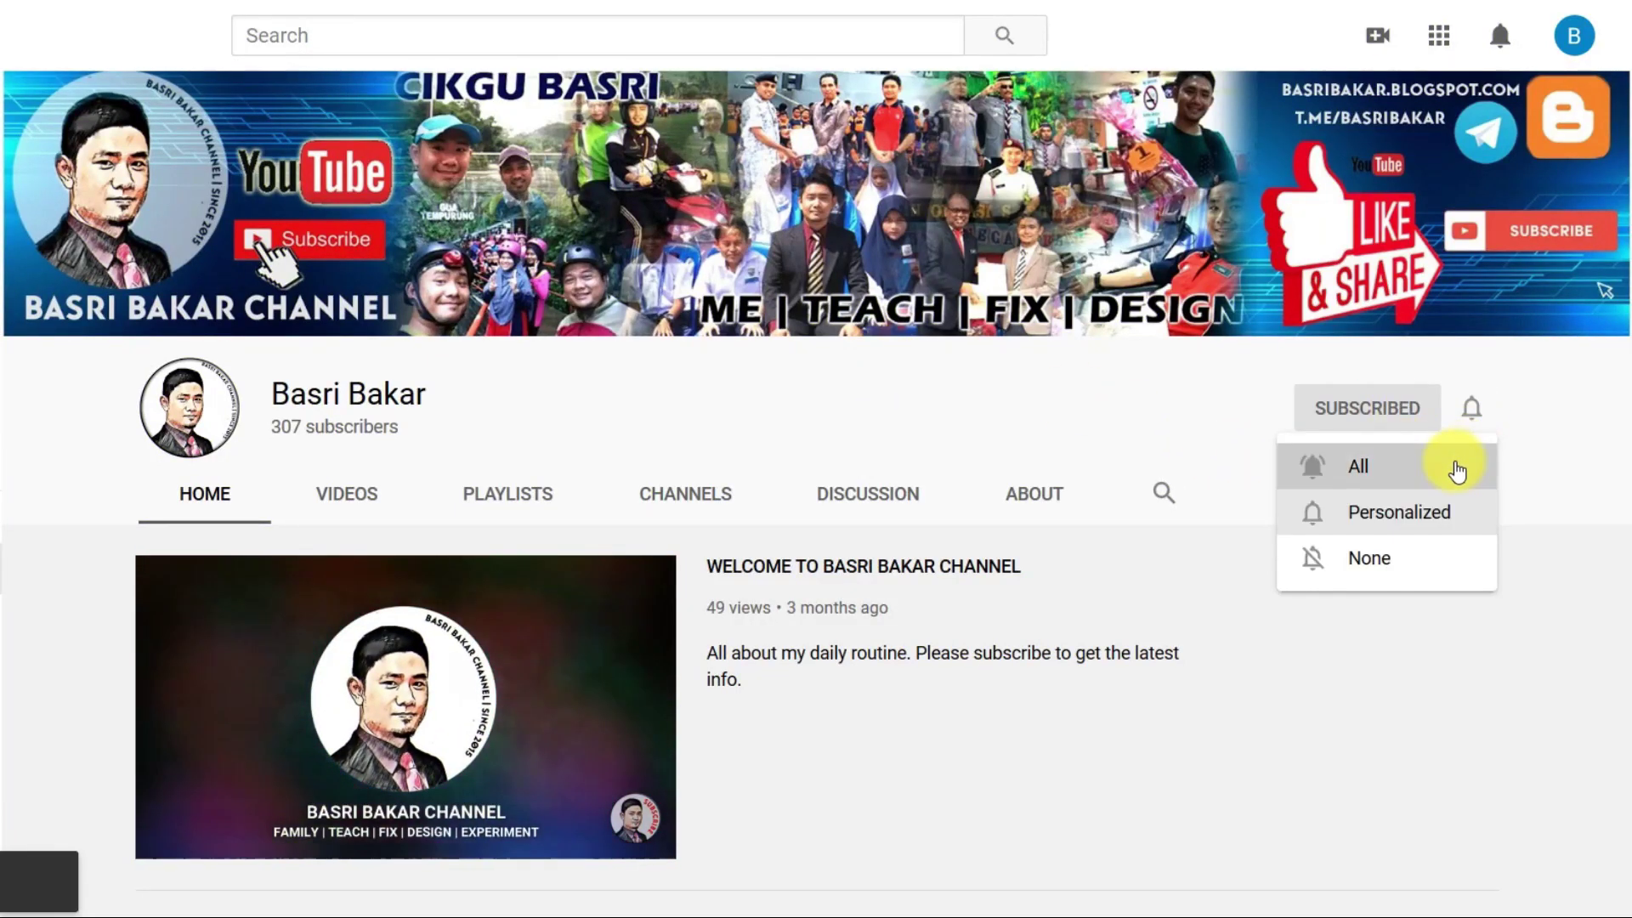
left_click(1457, 468)
scroll(1184, 445, "down", 3)
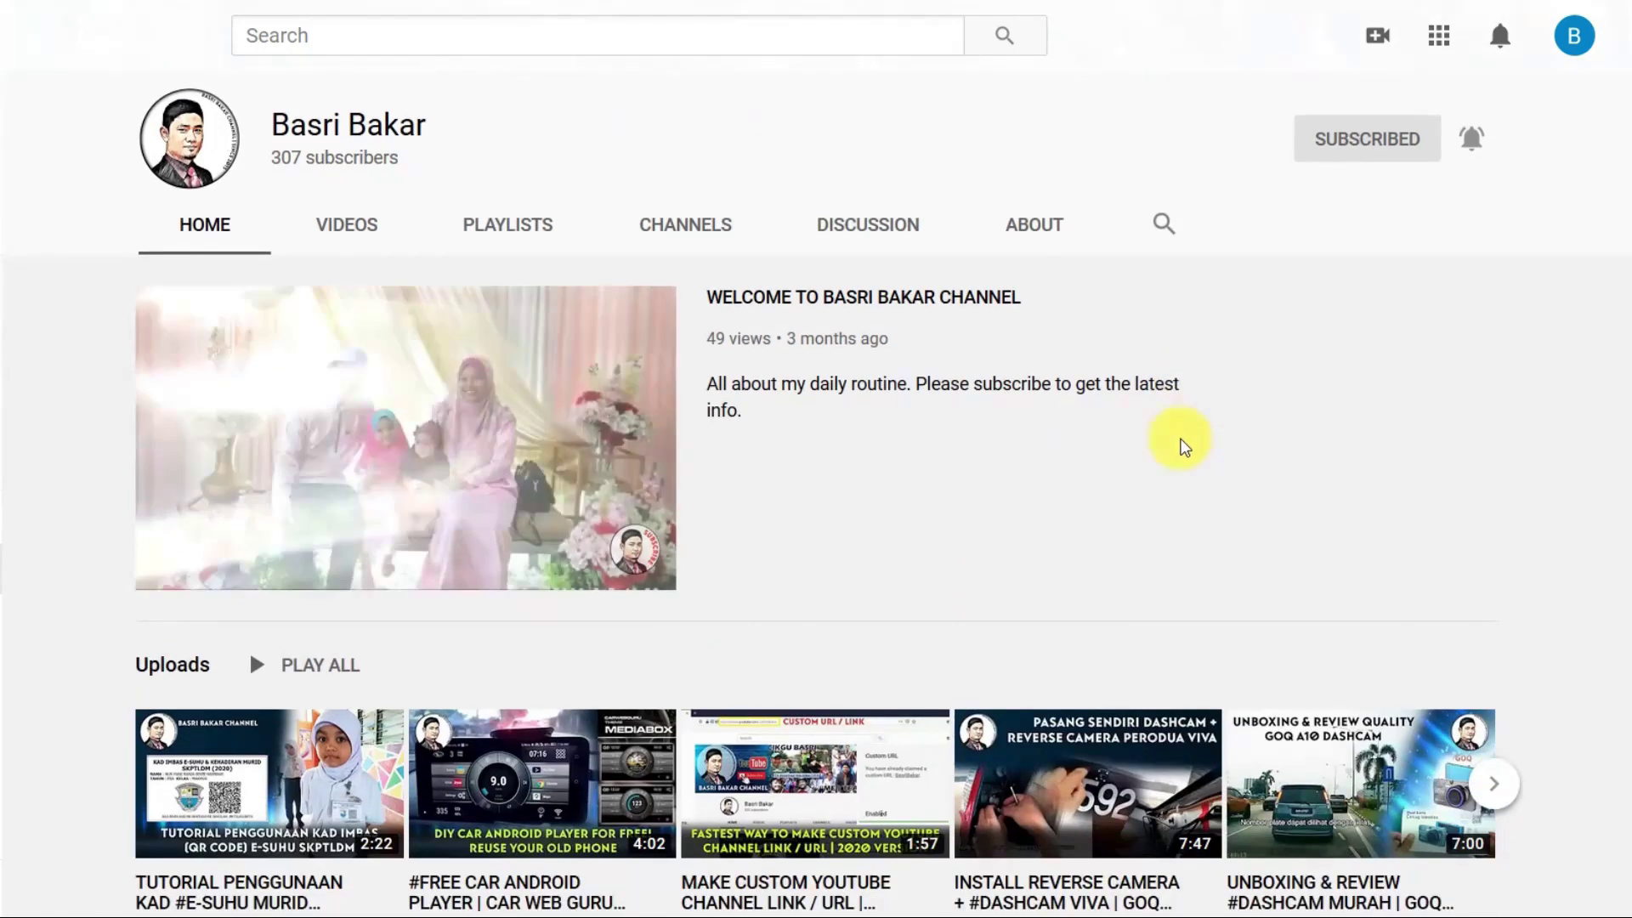
scroll(1184, 445, "down", 5)
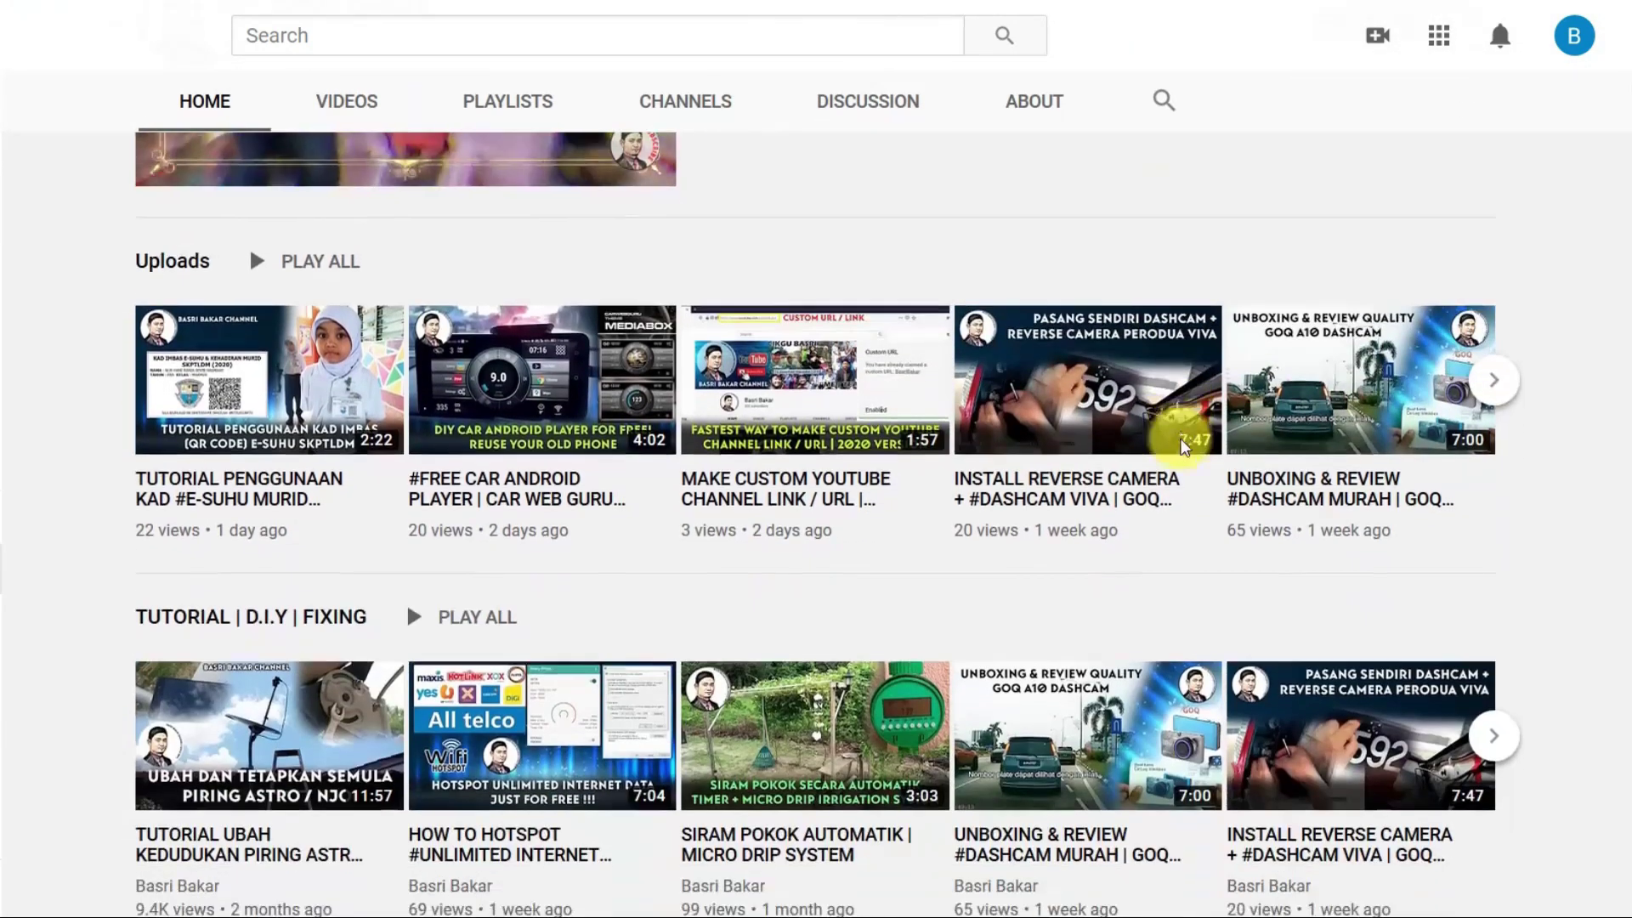
scroll(1184, 445, "down", 3)
scroll(1183, 445, "up", 5)
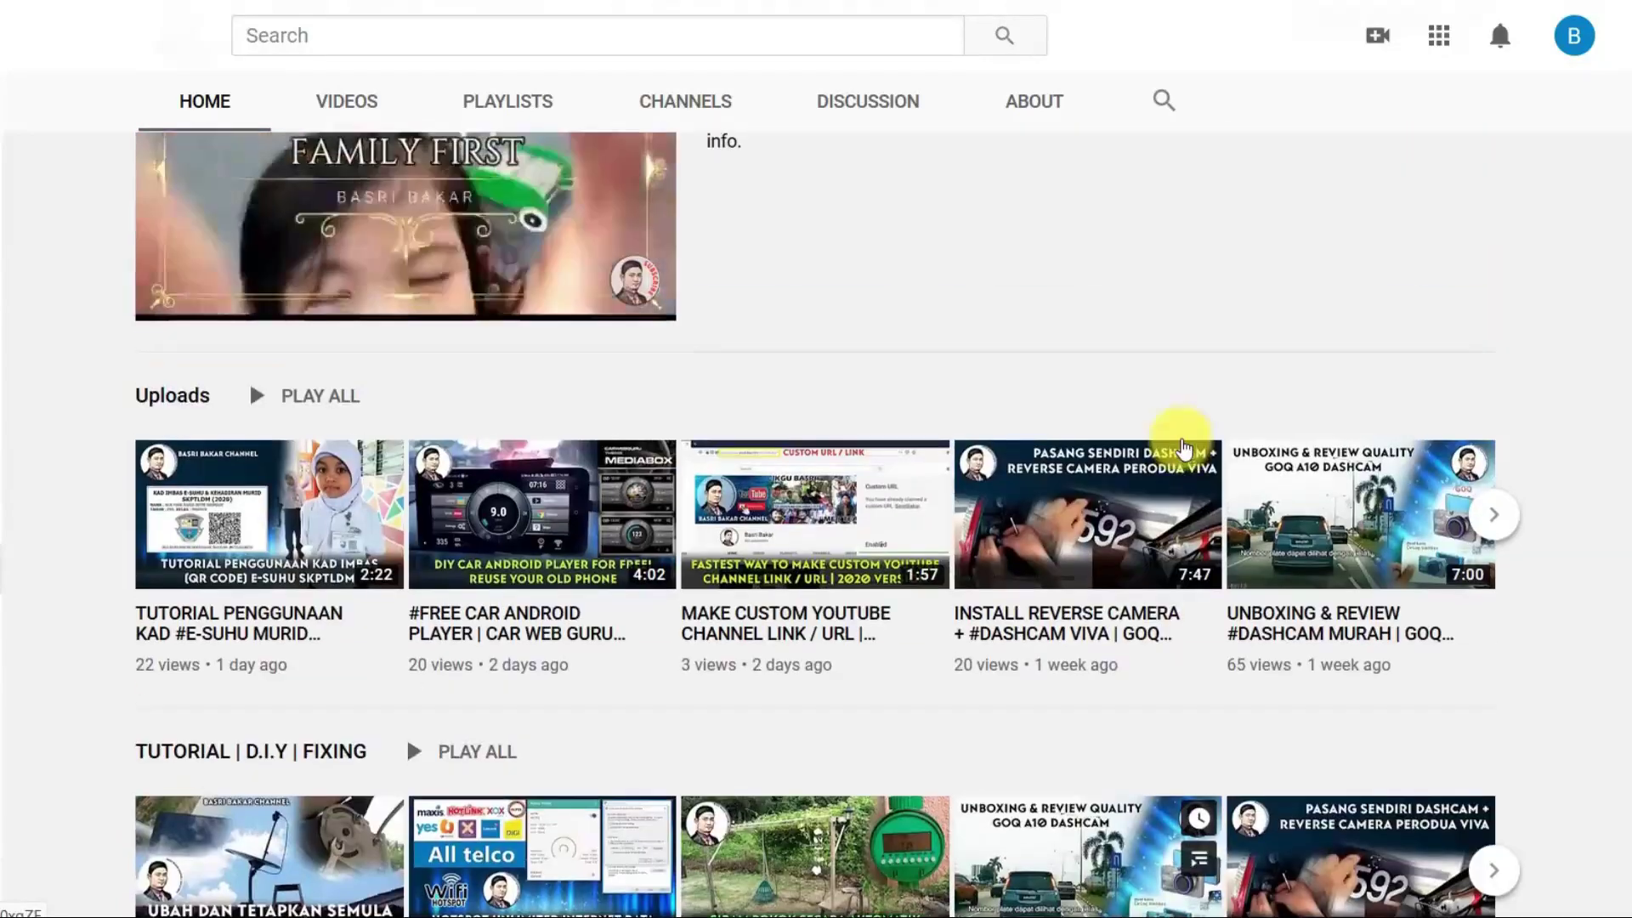
scroll(1184, 444, "up", 5)
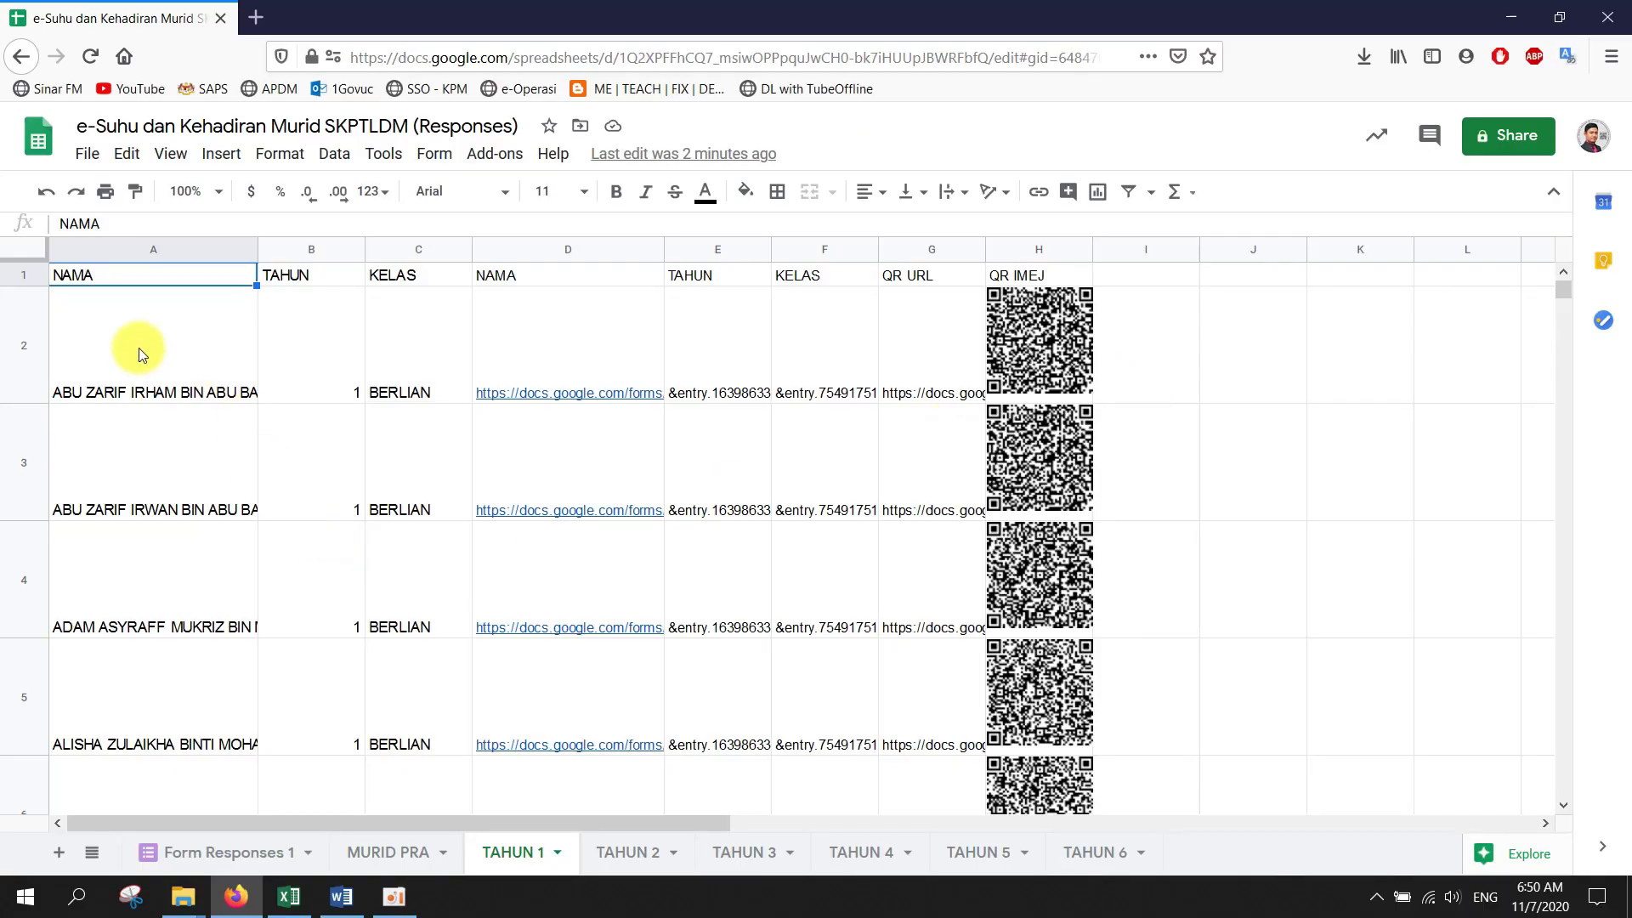
Examine the pupil records and QR code columns in the TAHUN 1 and MURID PRA sheets of the responses spreadsheet
left_click(139, 349)
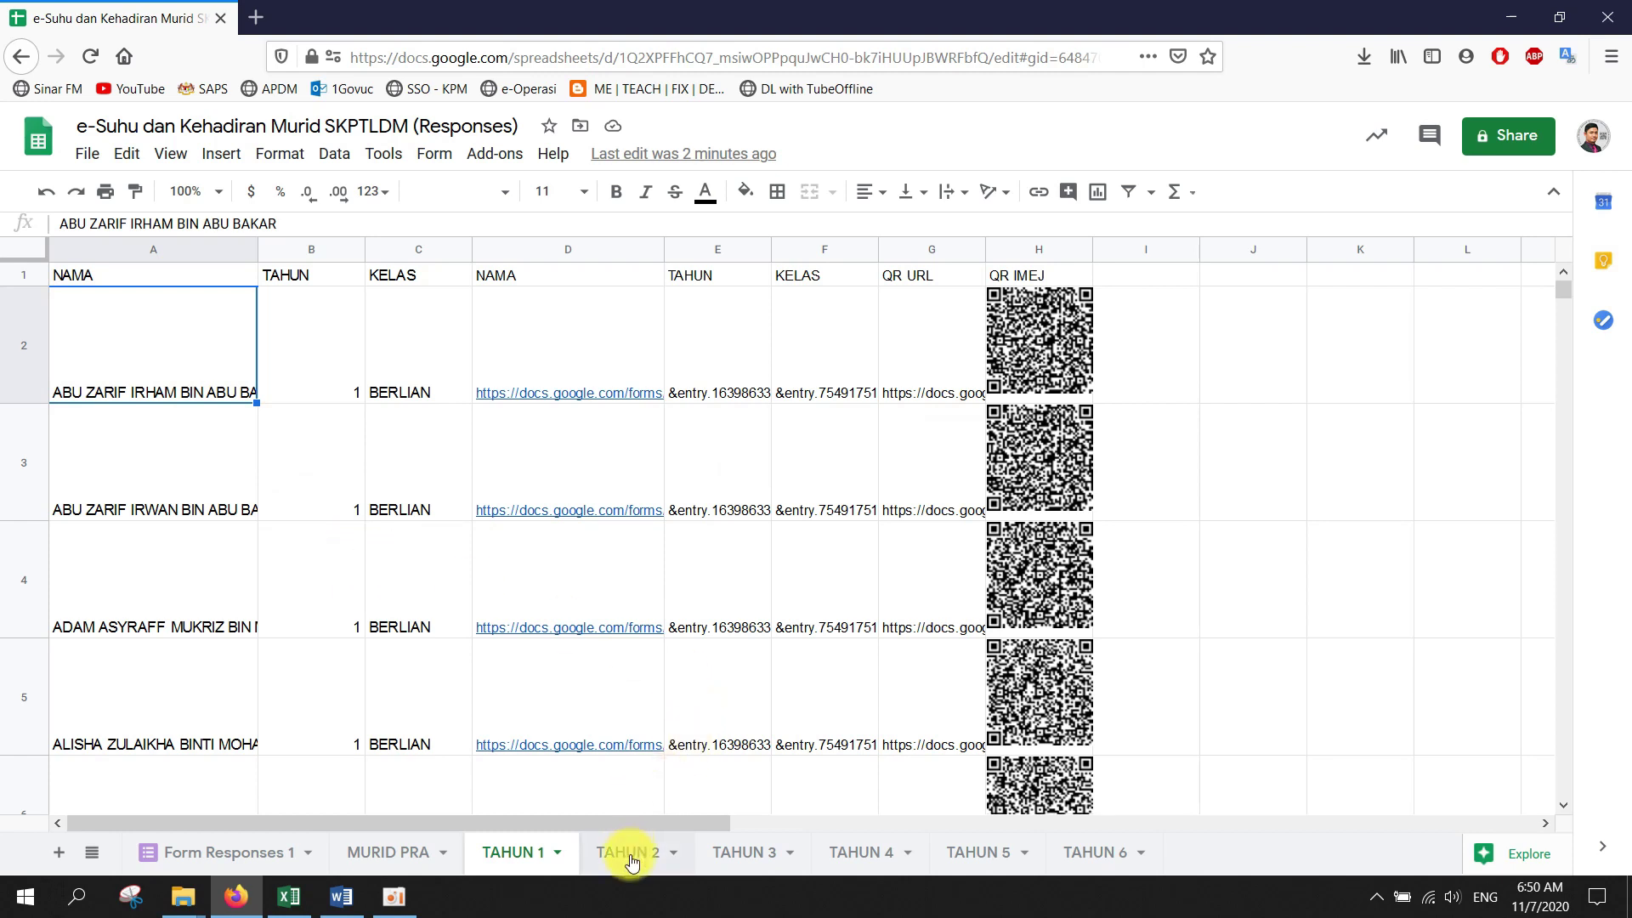
mouse_move(631, 777)
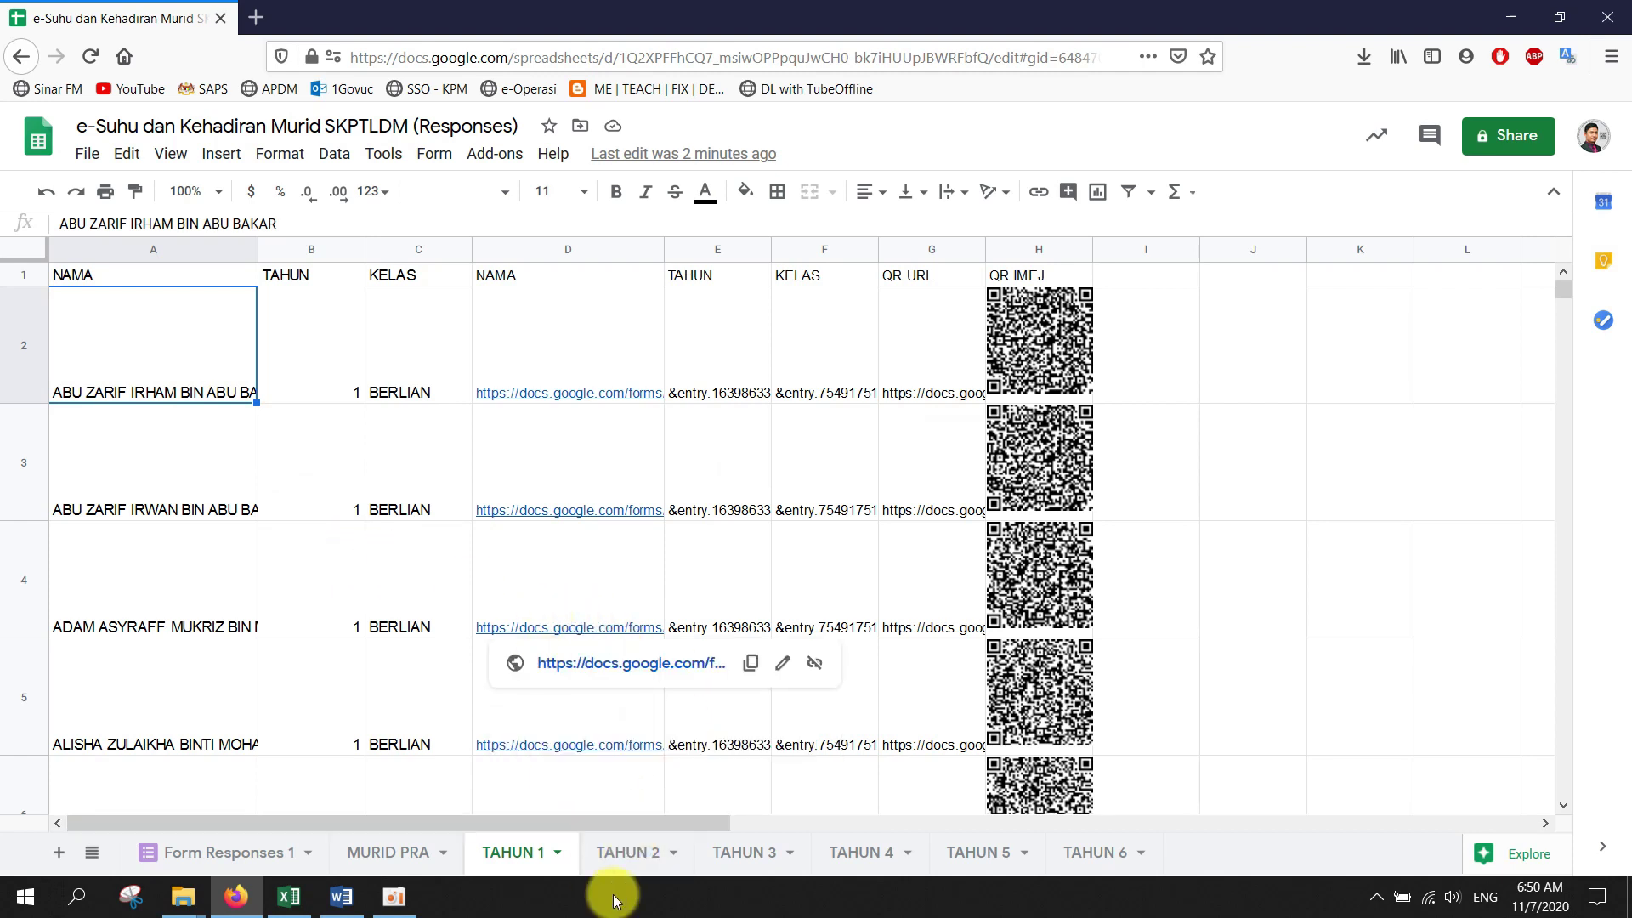
left_click(393, 872)
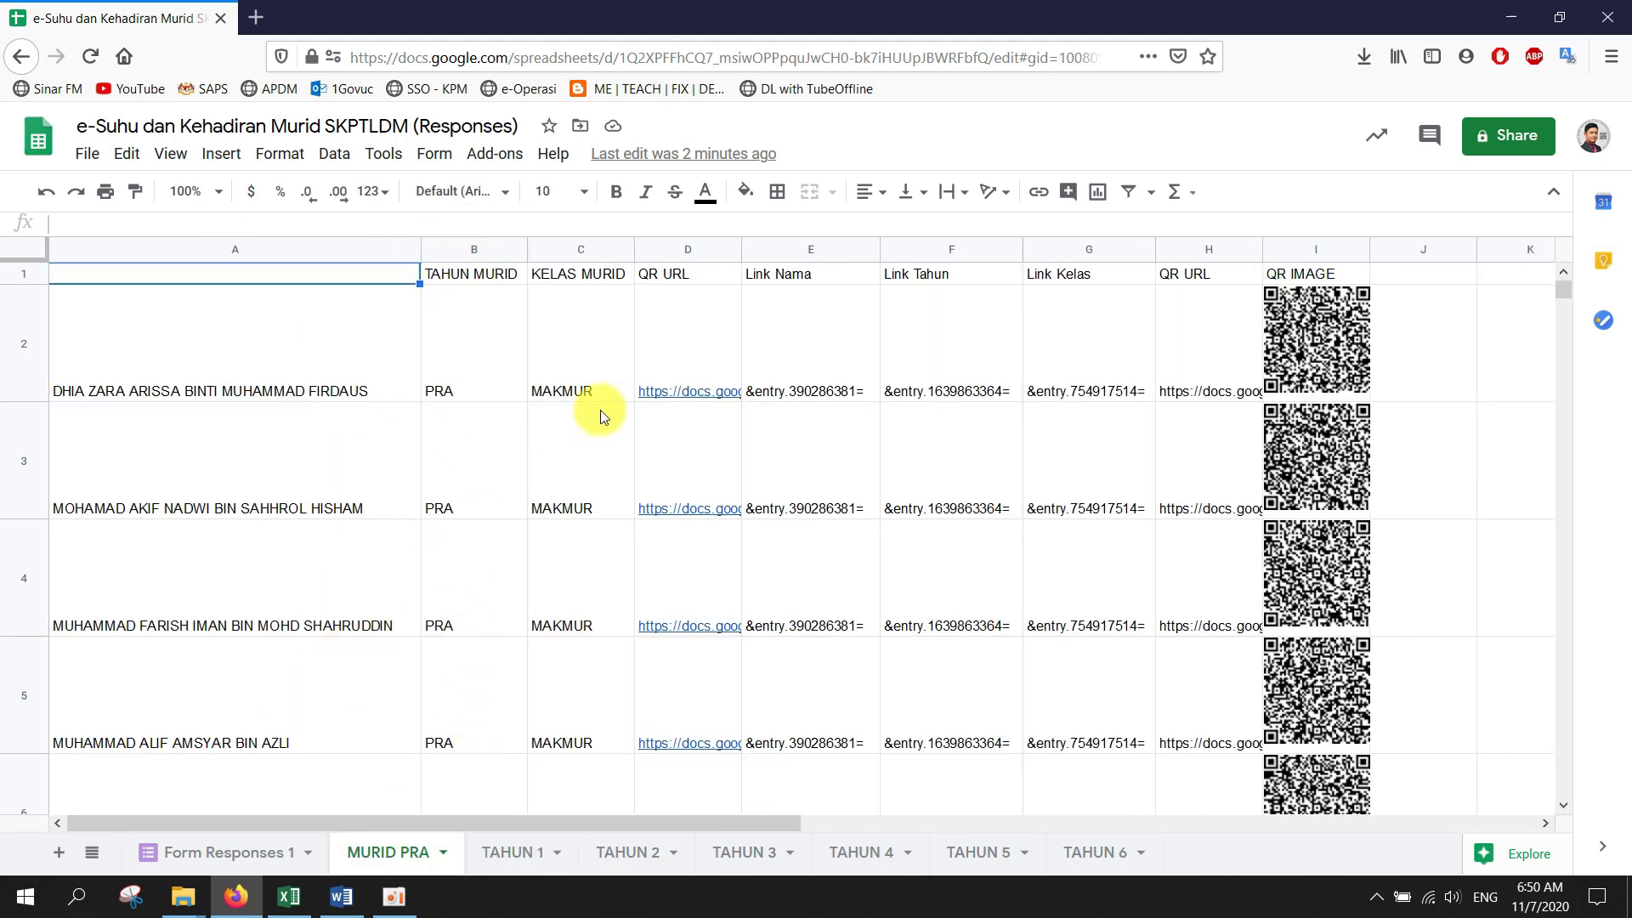
scroll(600, 410, "down", 10)
scroll(600, 410, "up", 10)
Add a new sheet directly after TAHUN 1 and rename it contoh
left_click(498, 855)
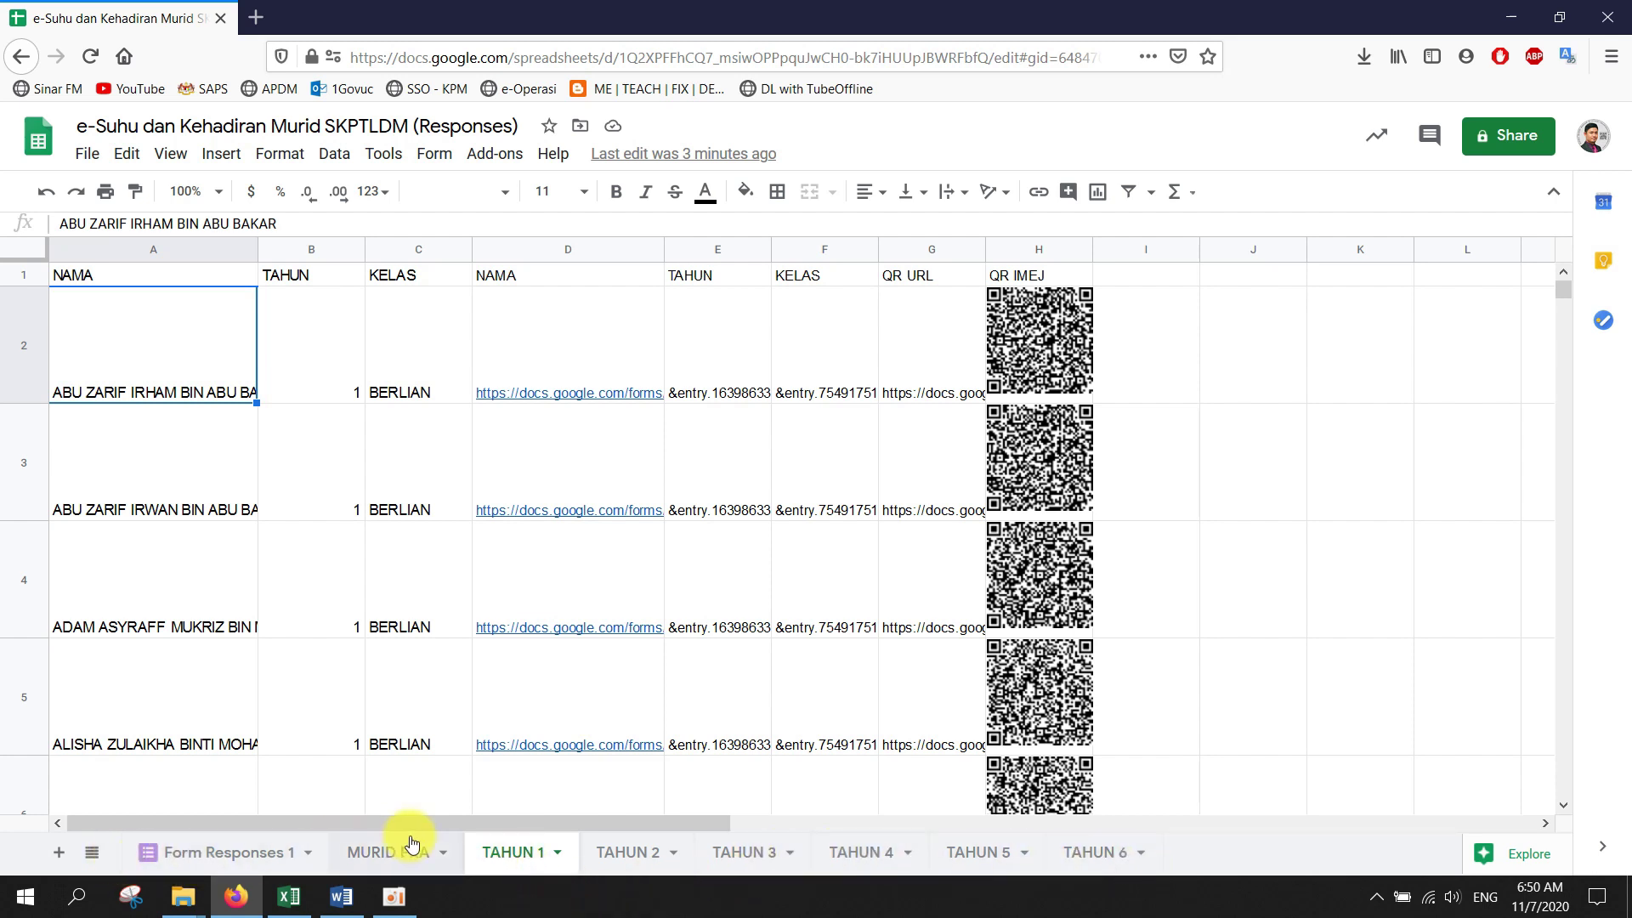
left_click(59, 852)
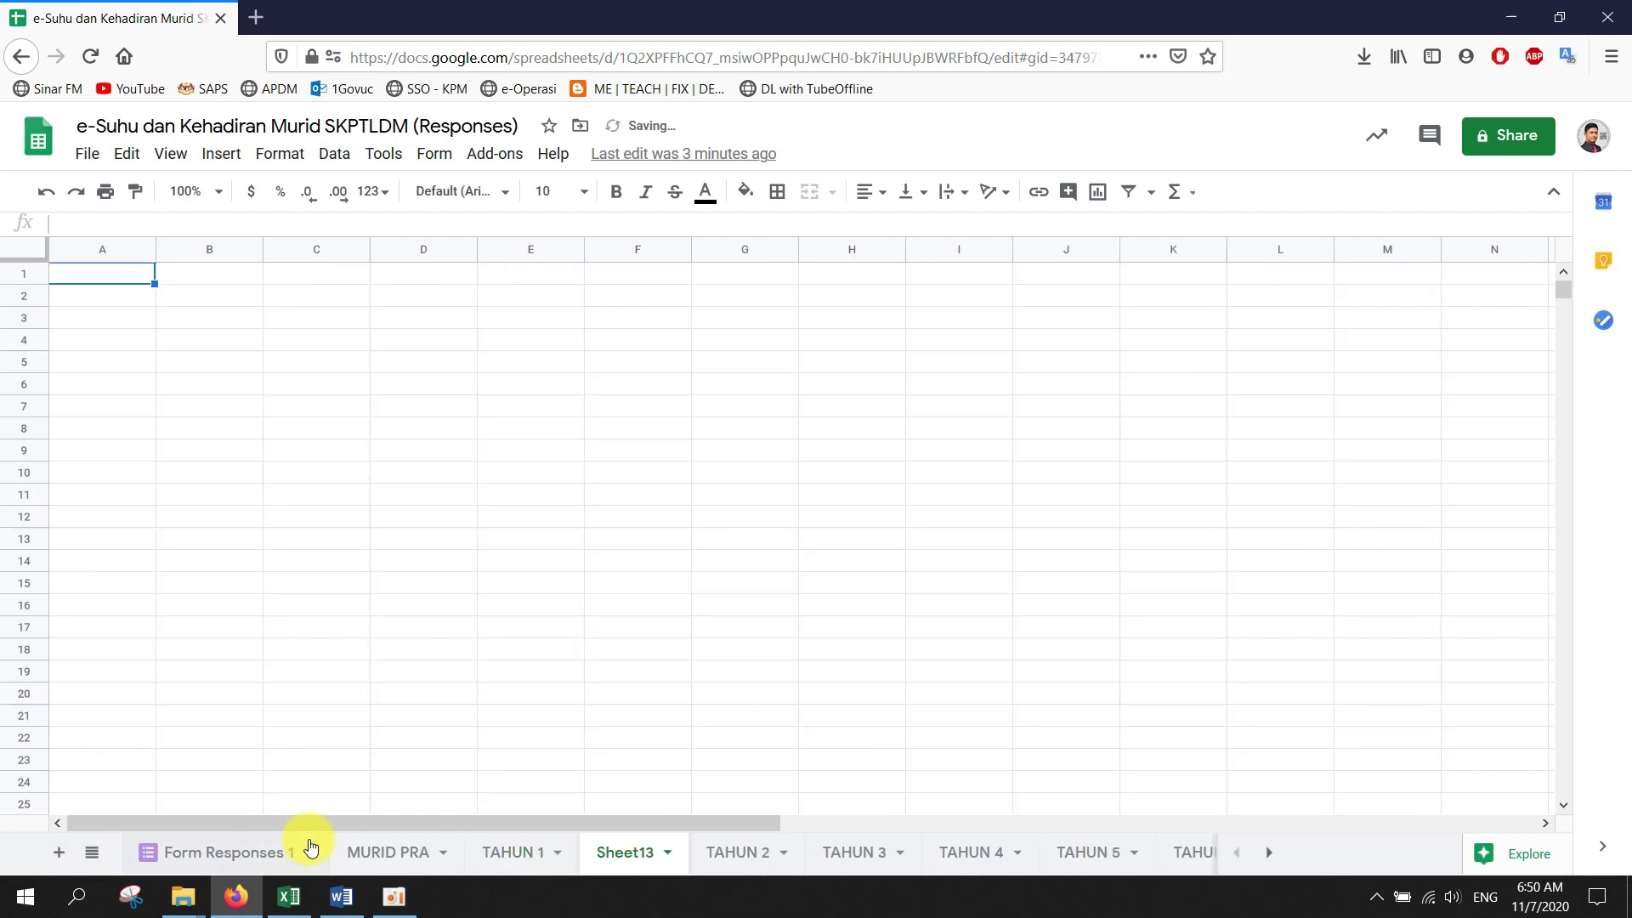
right_click(632, 854)
left_click(633, 580)
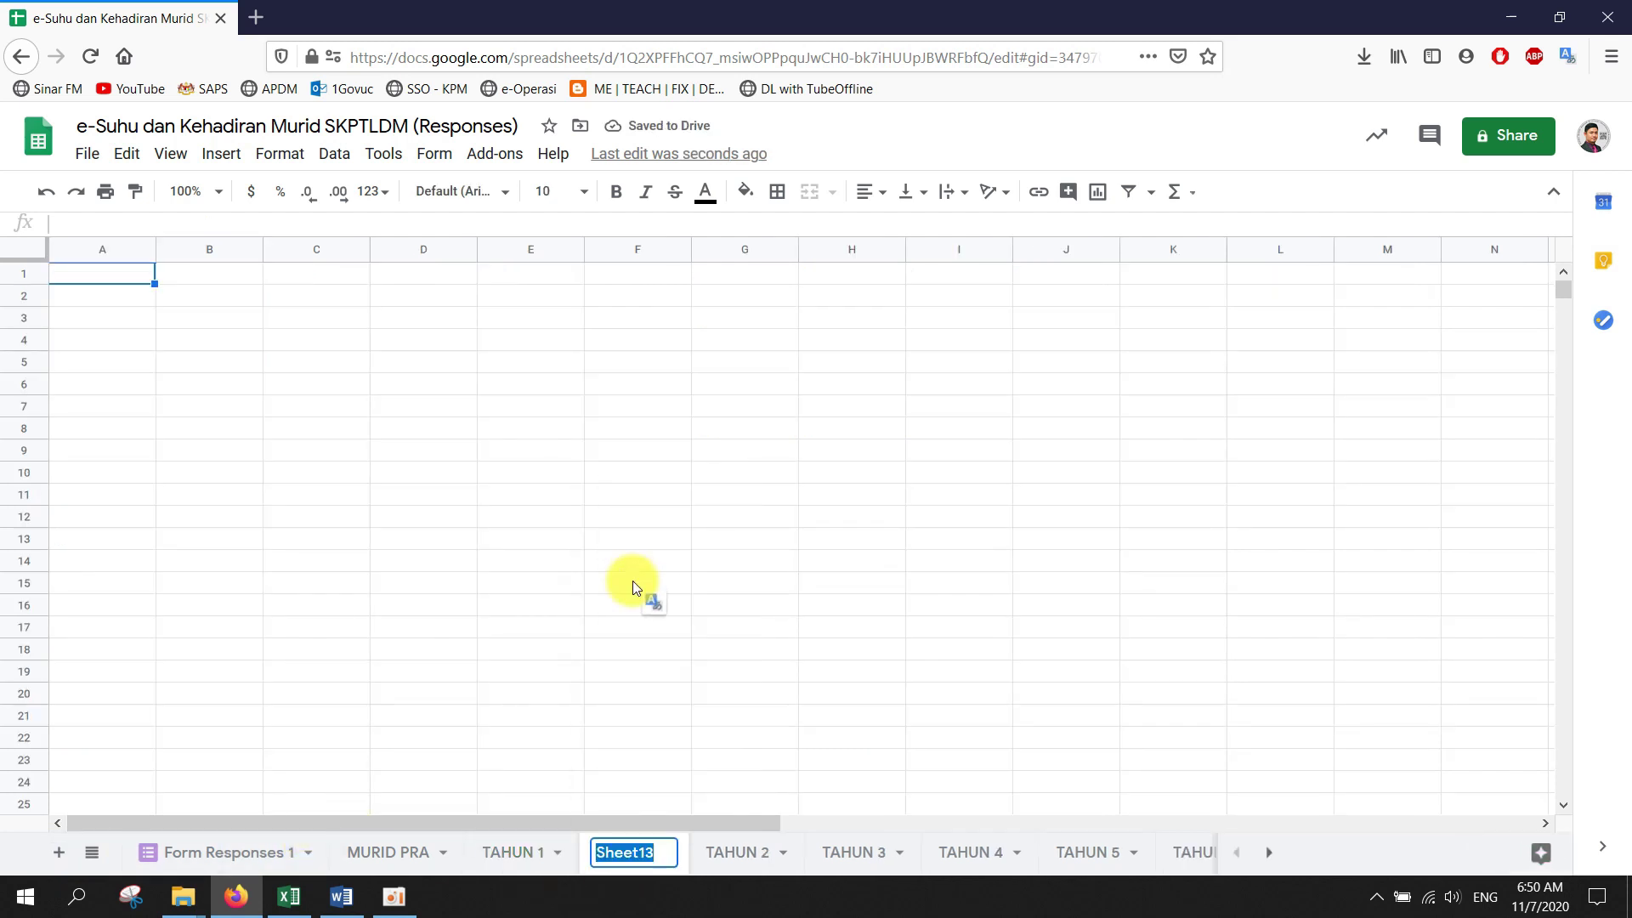
type("conto")
key("BackSpace")
key("BackSpace")
key("BackSpace")
key("BackSpace")
key("BackSpace")
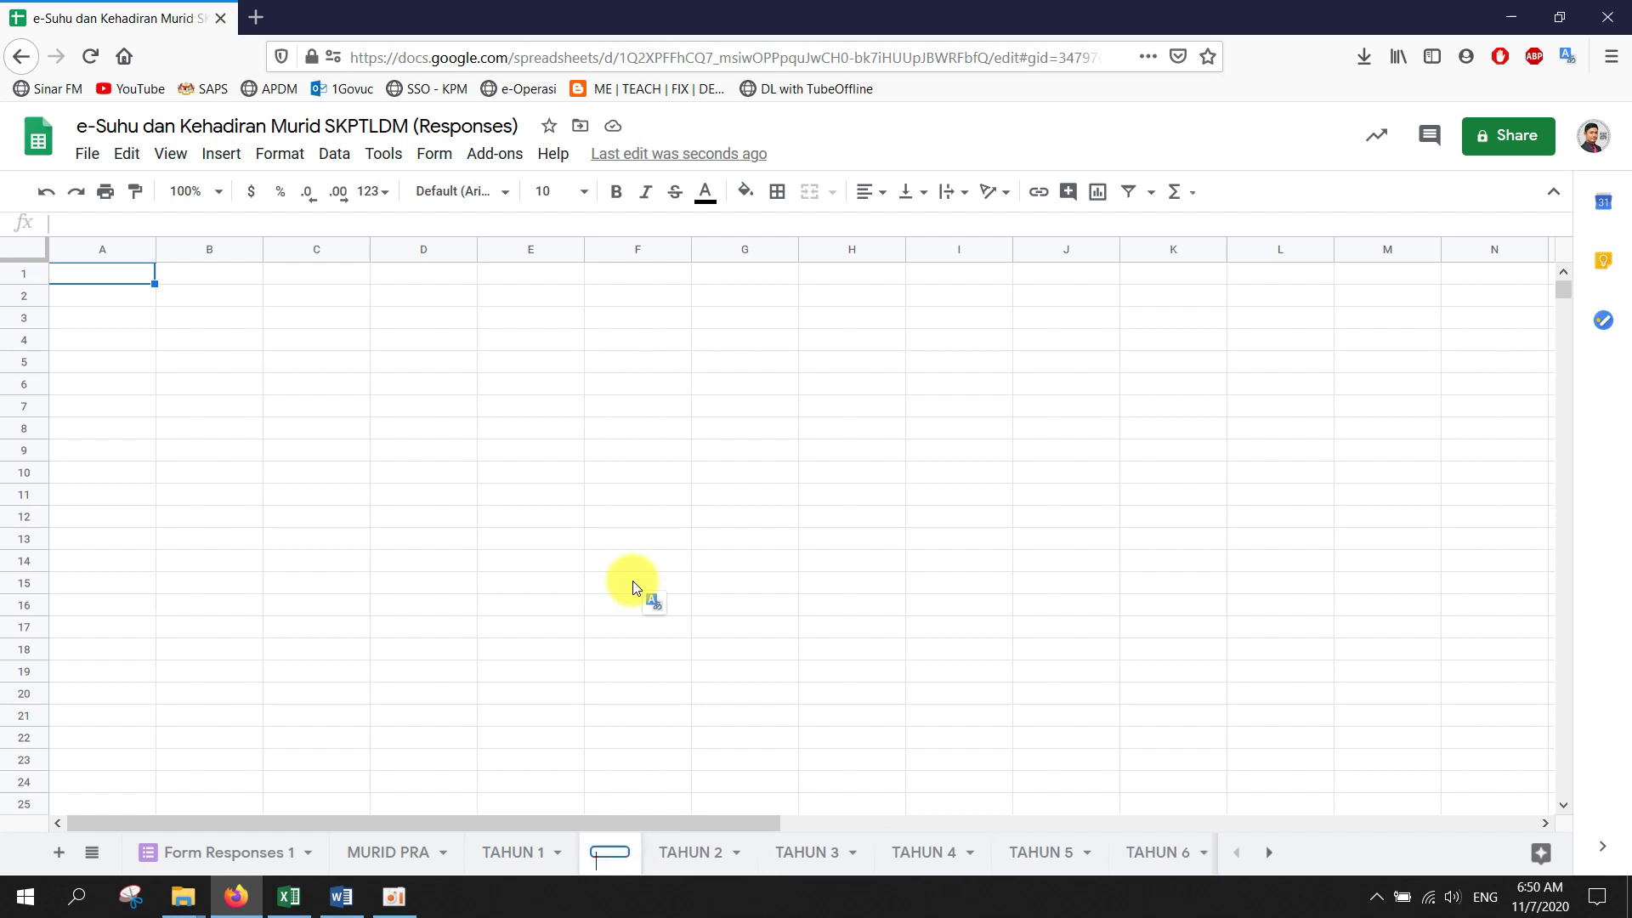
type("contoh")
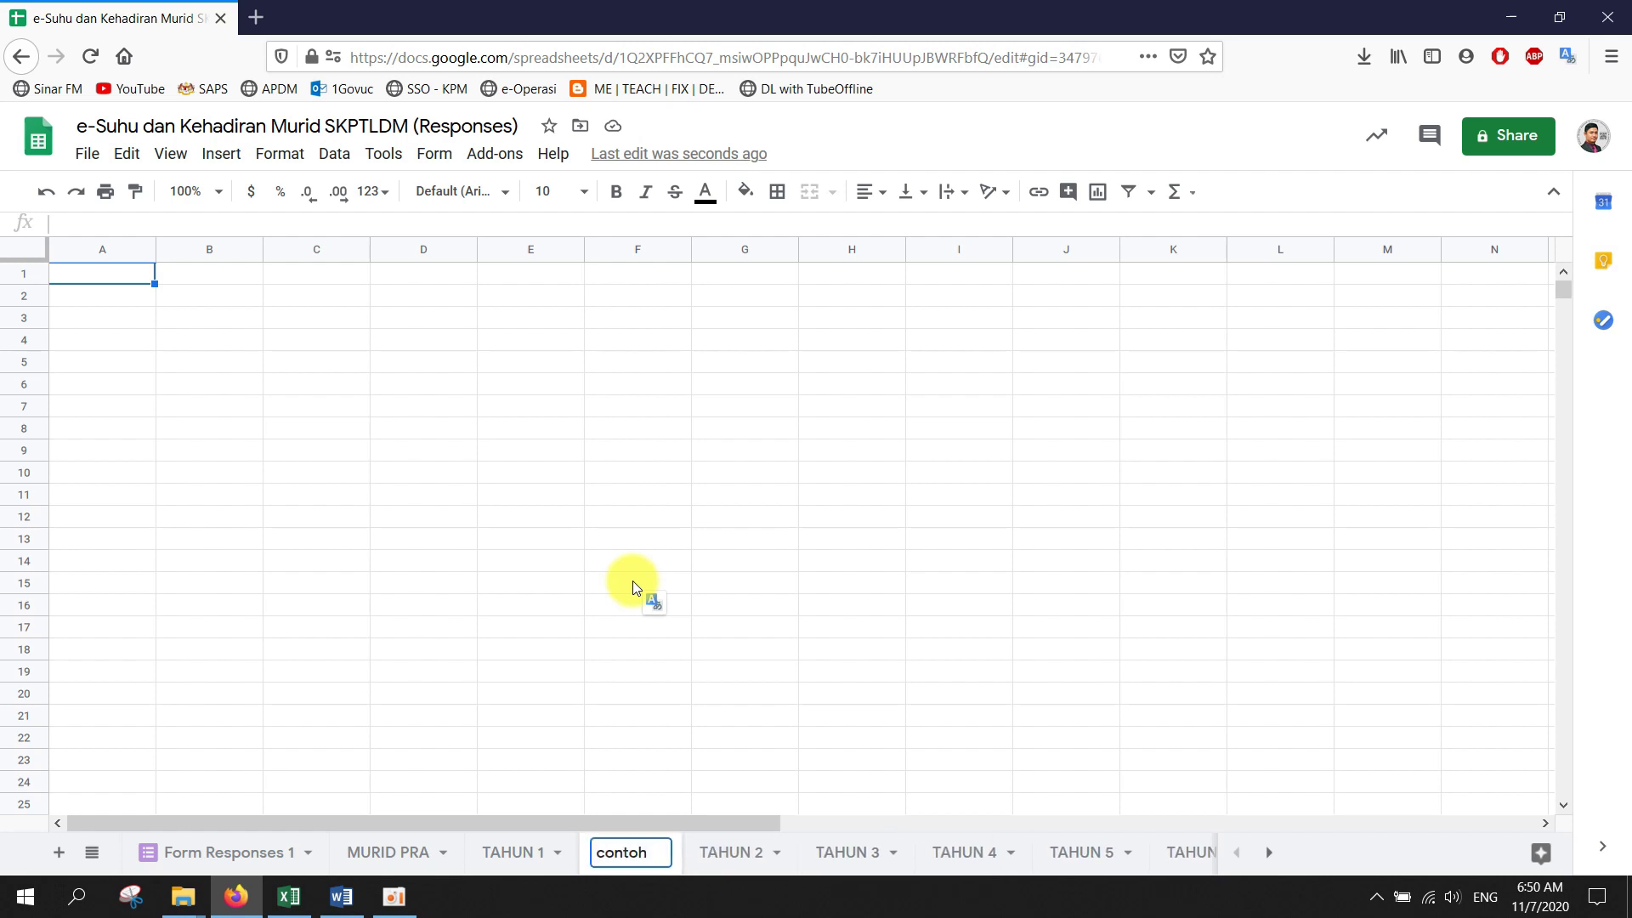
left_click(632, 581)
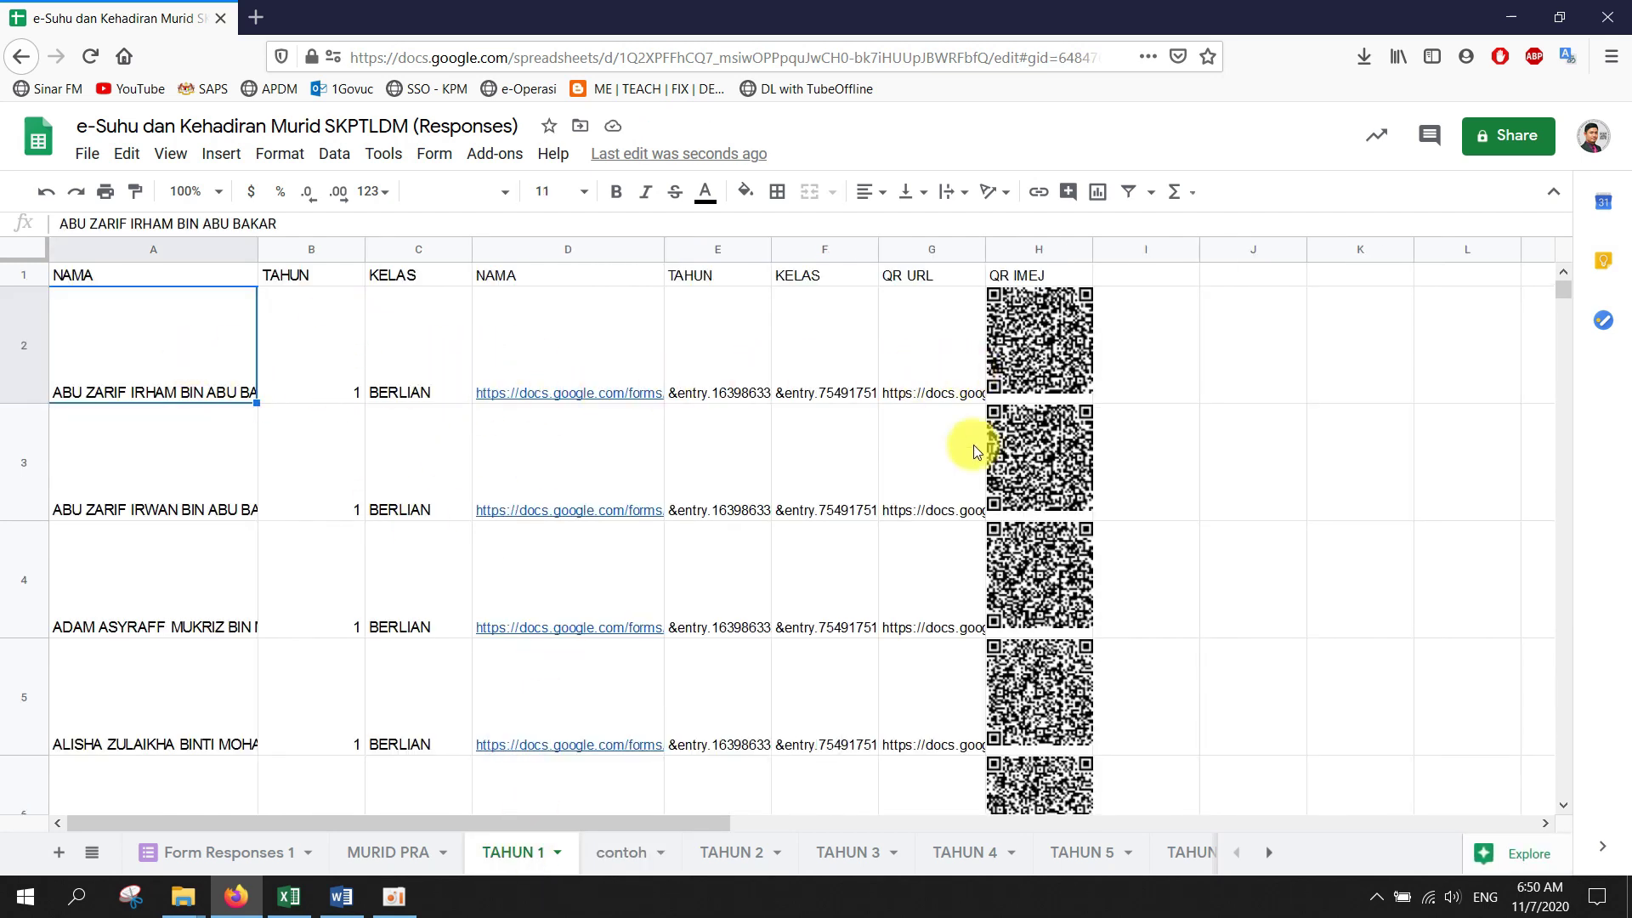
Copy the header row A1:H1 from the TAHUN 1 sheet into the contoh sheet starting at A1
left_click_drag(153, 279, 1020, 273)
right_click(1020, 273)
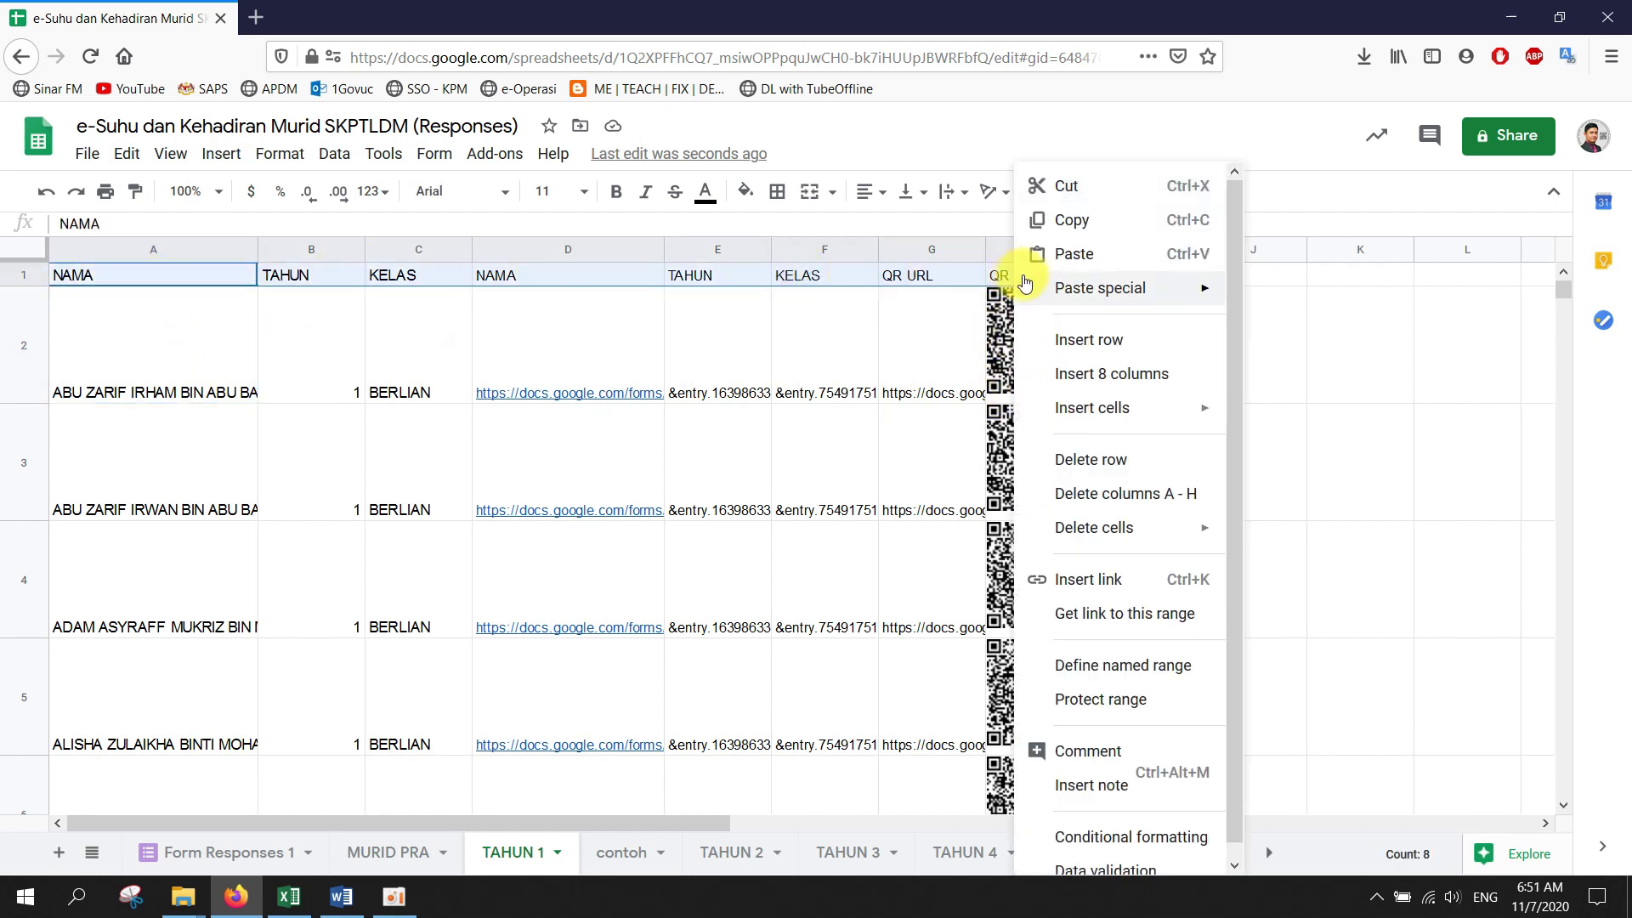
left_click(1041, 158)
left_click(621, 852)
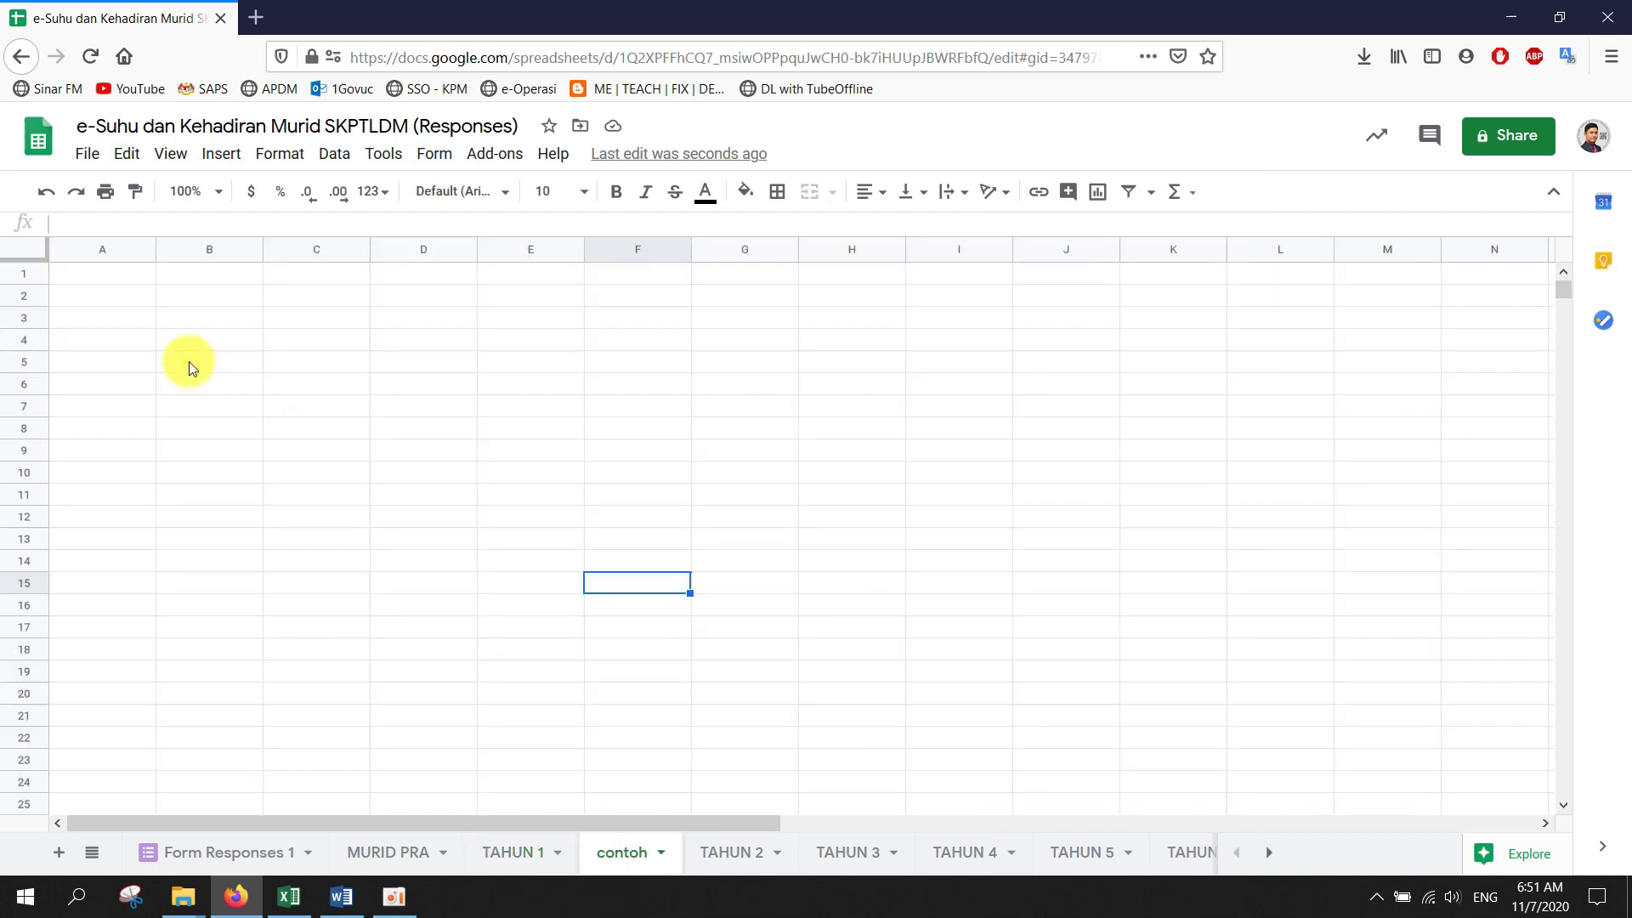
left_click(120, 273)
key("ctrl+v")
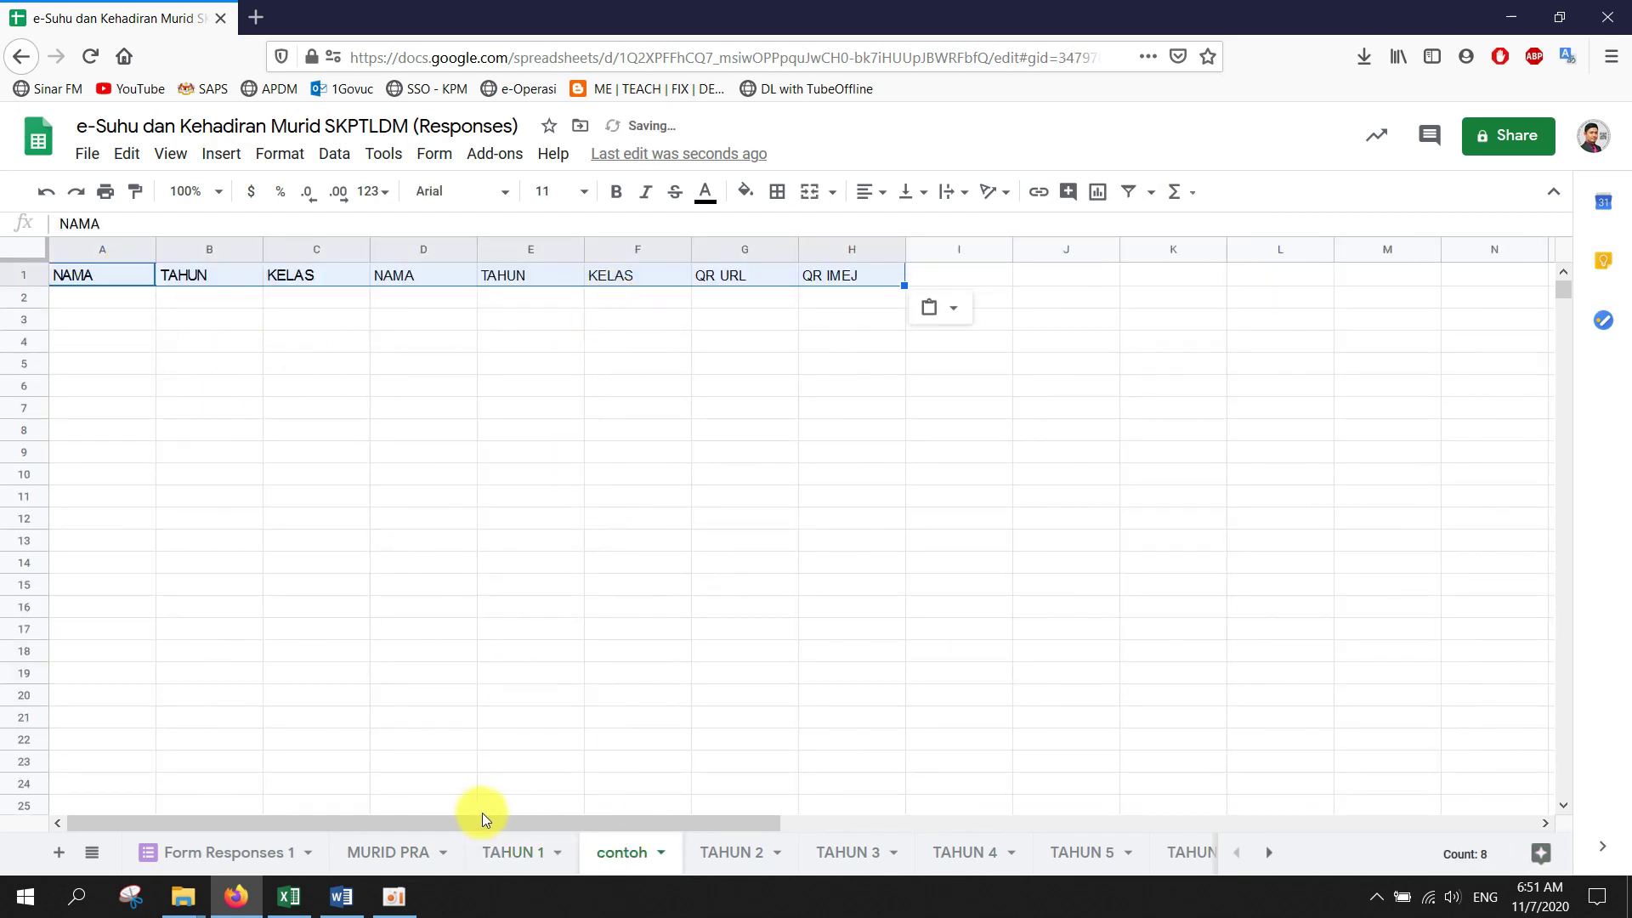
Copy the pupils' names, years and classes in A2:C212 of TAHUN 2 into the contoh sheet starting at A2
left_click(520, 855)
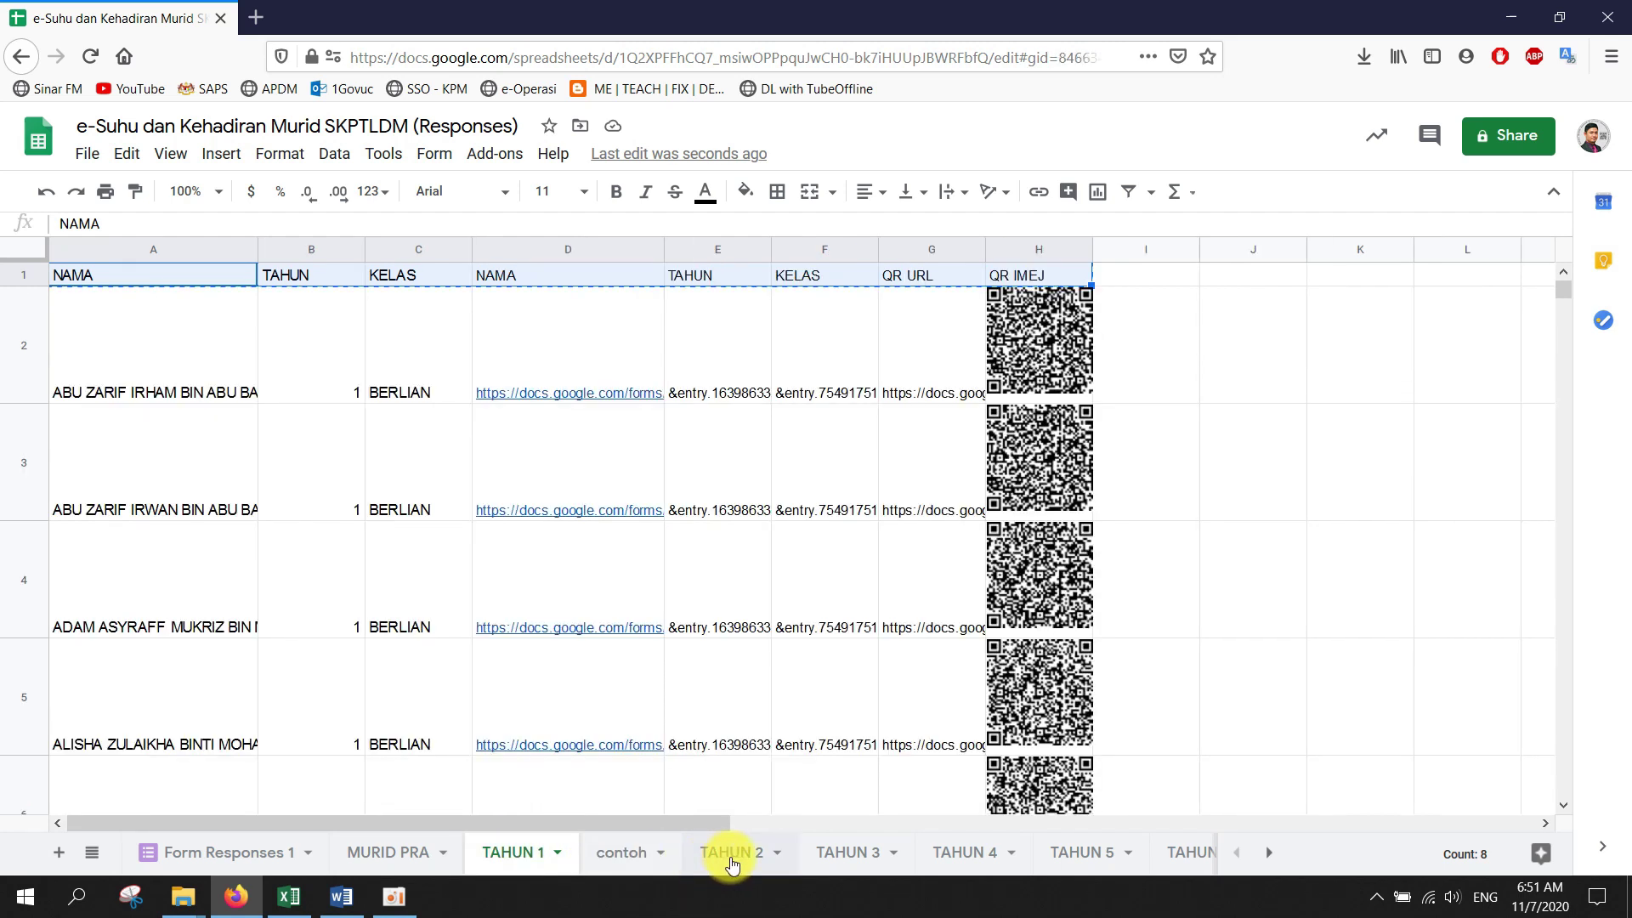
key("ctrl+shift+Page_Down")
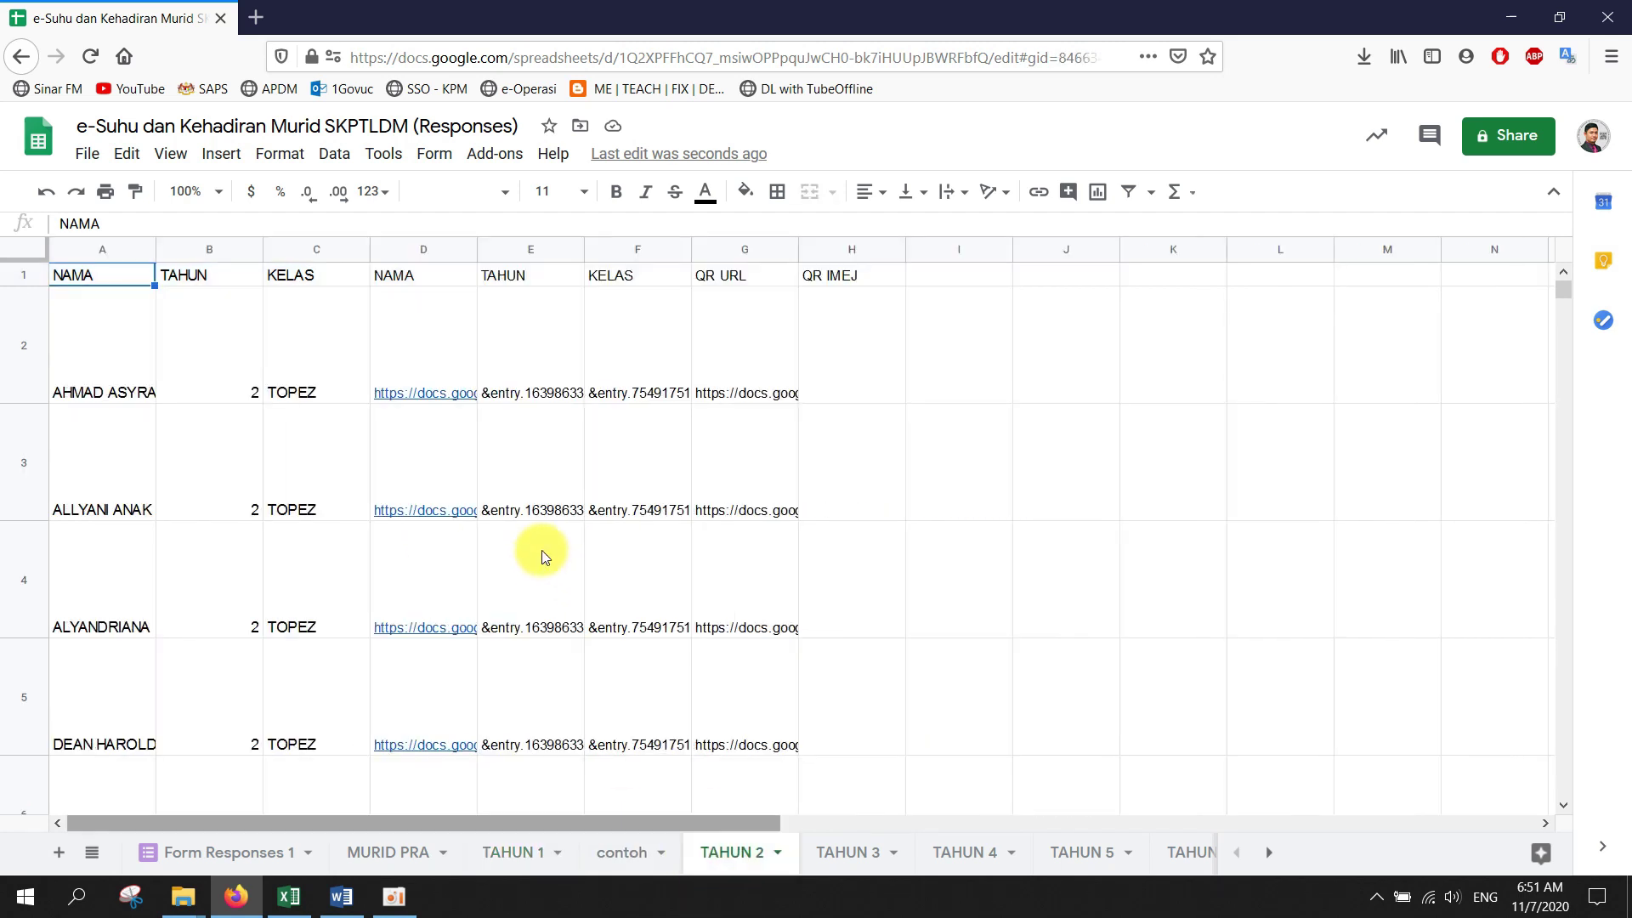
left_click(123, 340)
left_click_drag(205, 340, 323, 600)
right_click(323, 563)
left_click(397, 240)
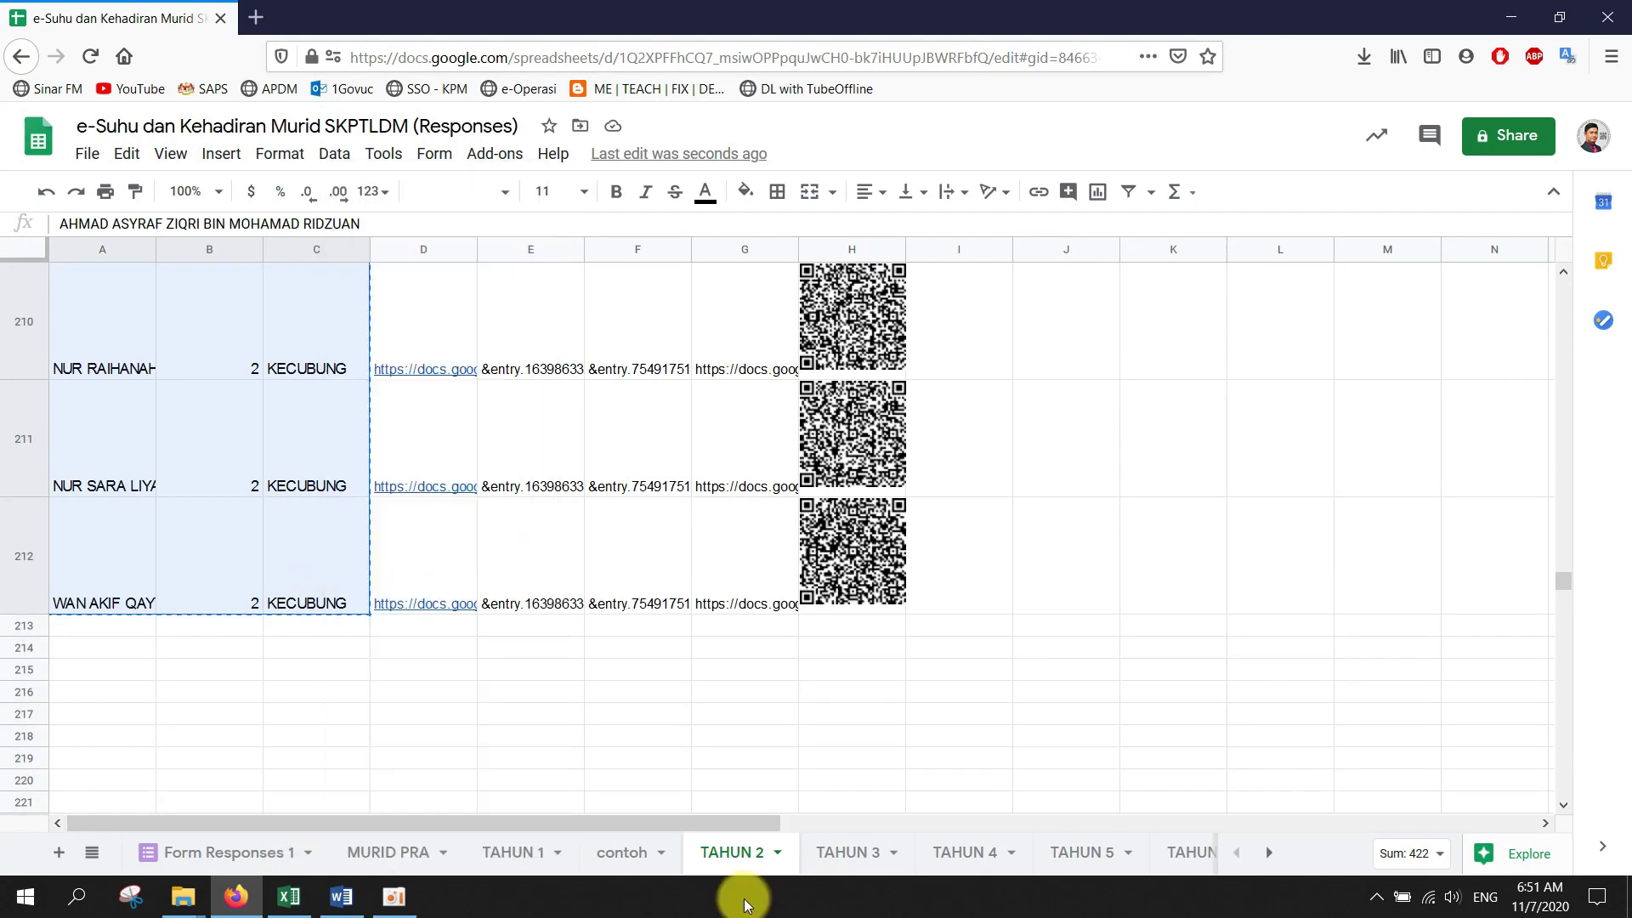
left_click(623, 852)
left_click(94, 299)
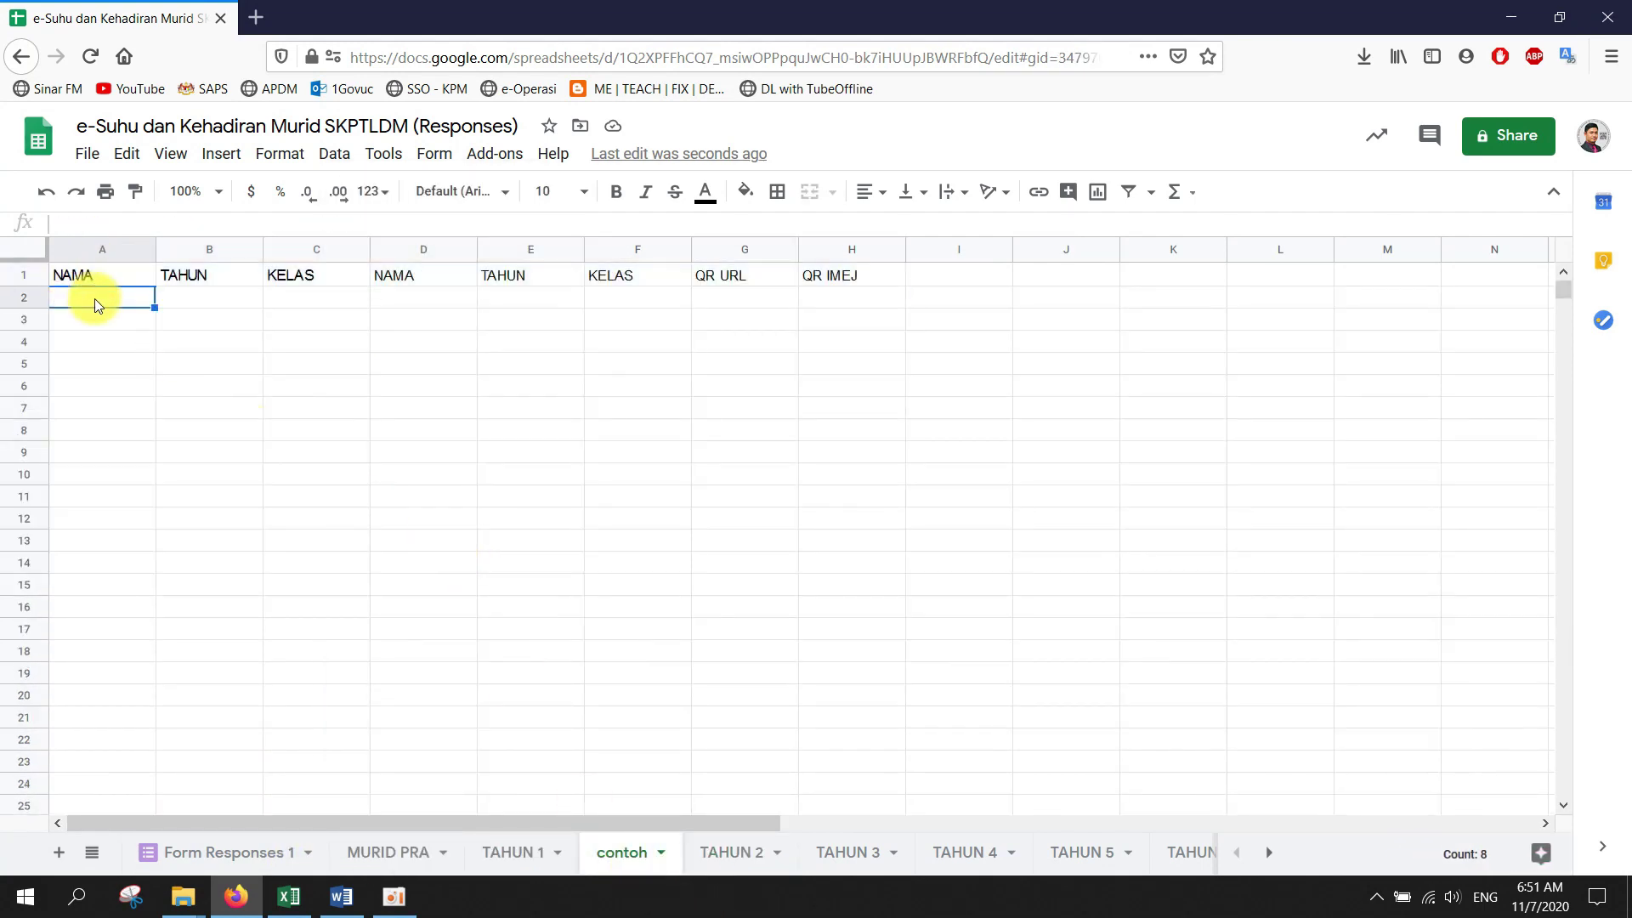
key("ctrl+v")
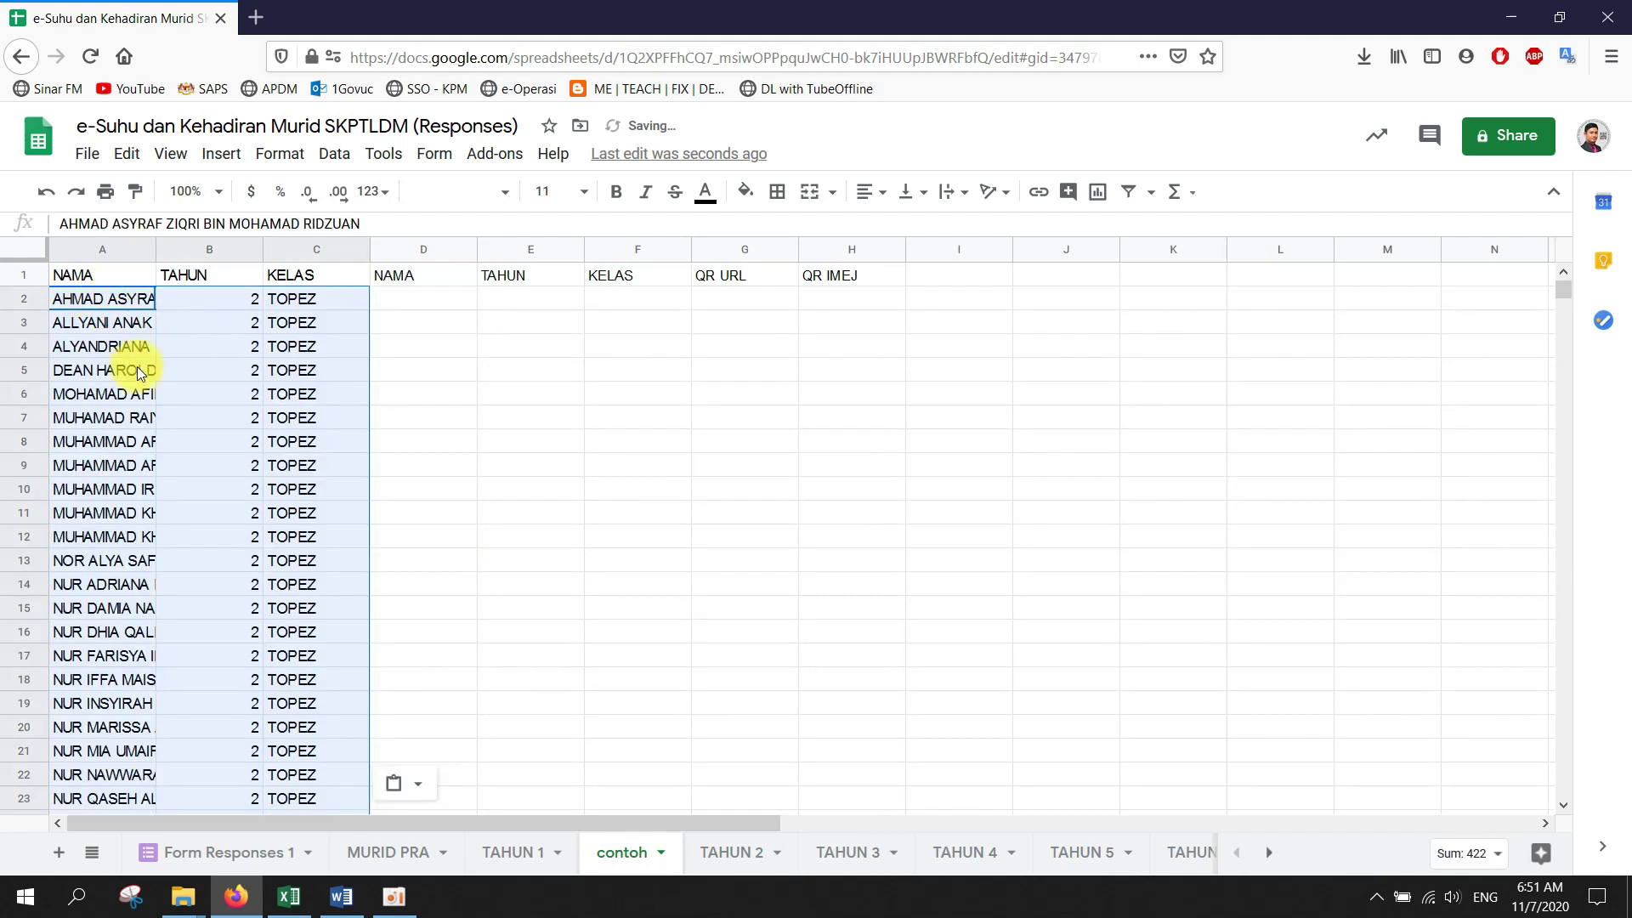
Copy the form link, entry codes and QR URL formula in D2:G2 of TAHUN 1 into the contoh sheet at D2
left_click(406, 328)
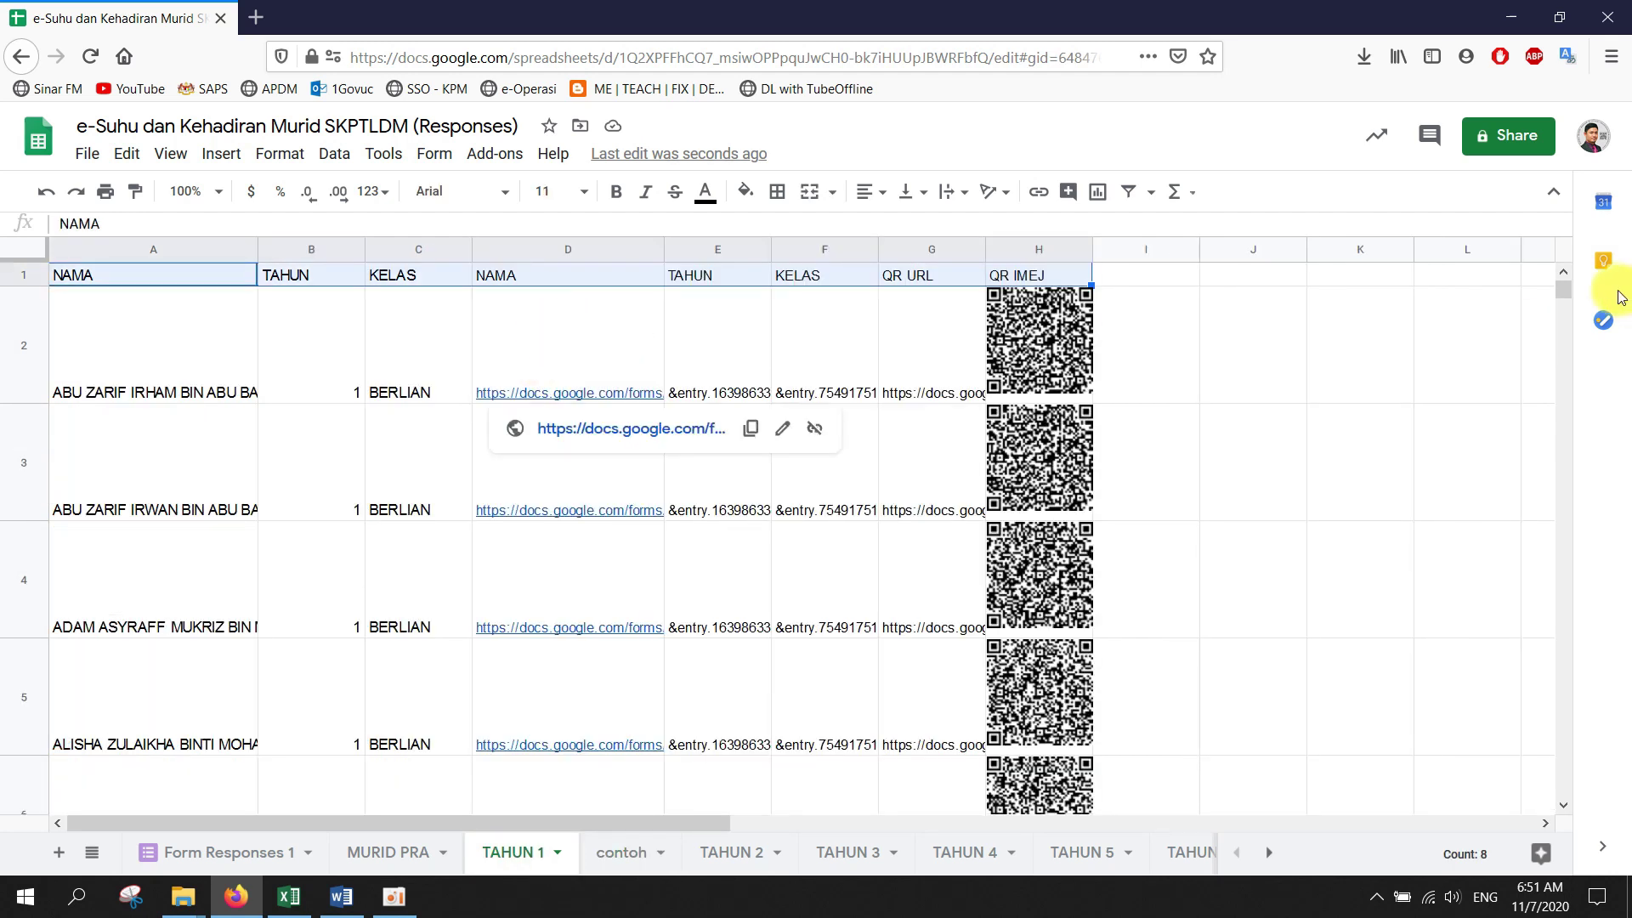
left_click_drag(564, 324, 966, 335)
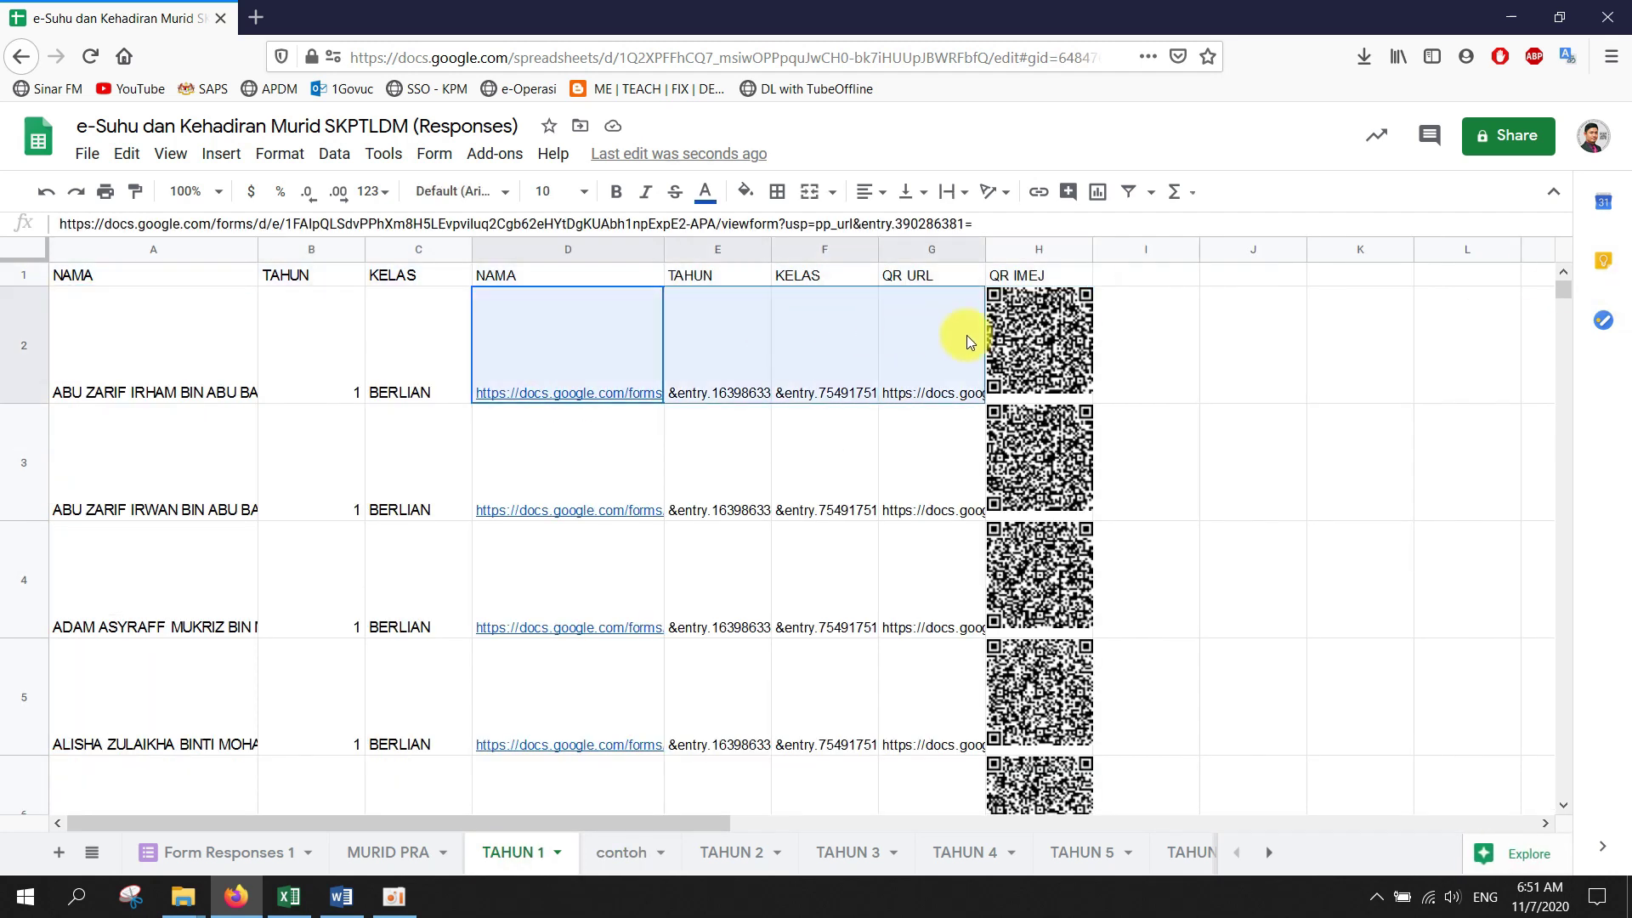
right_click(965, 335)
left_click(978, 219)
left_click(621, 853)
left_click(419, 291)
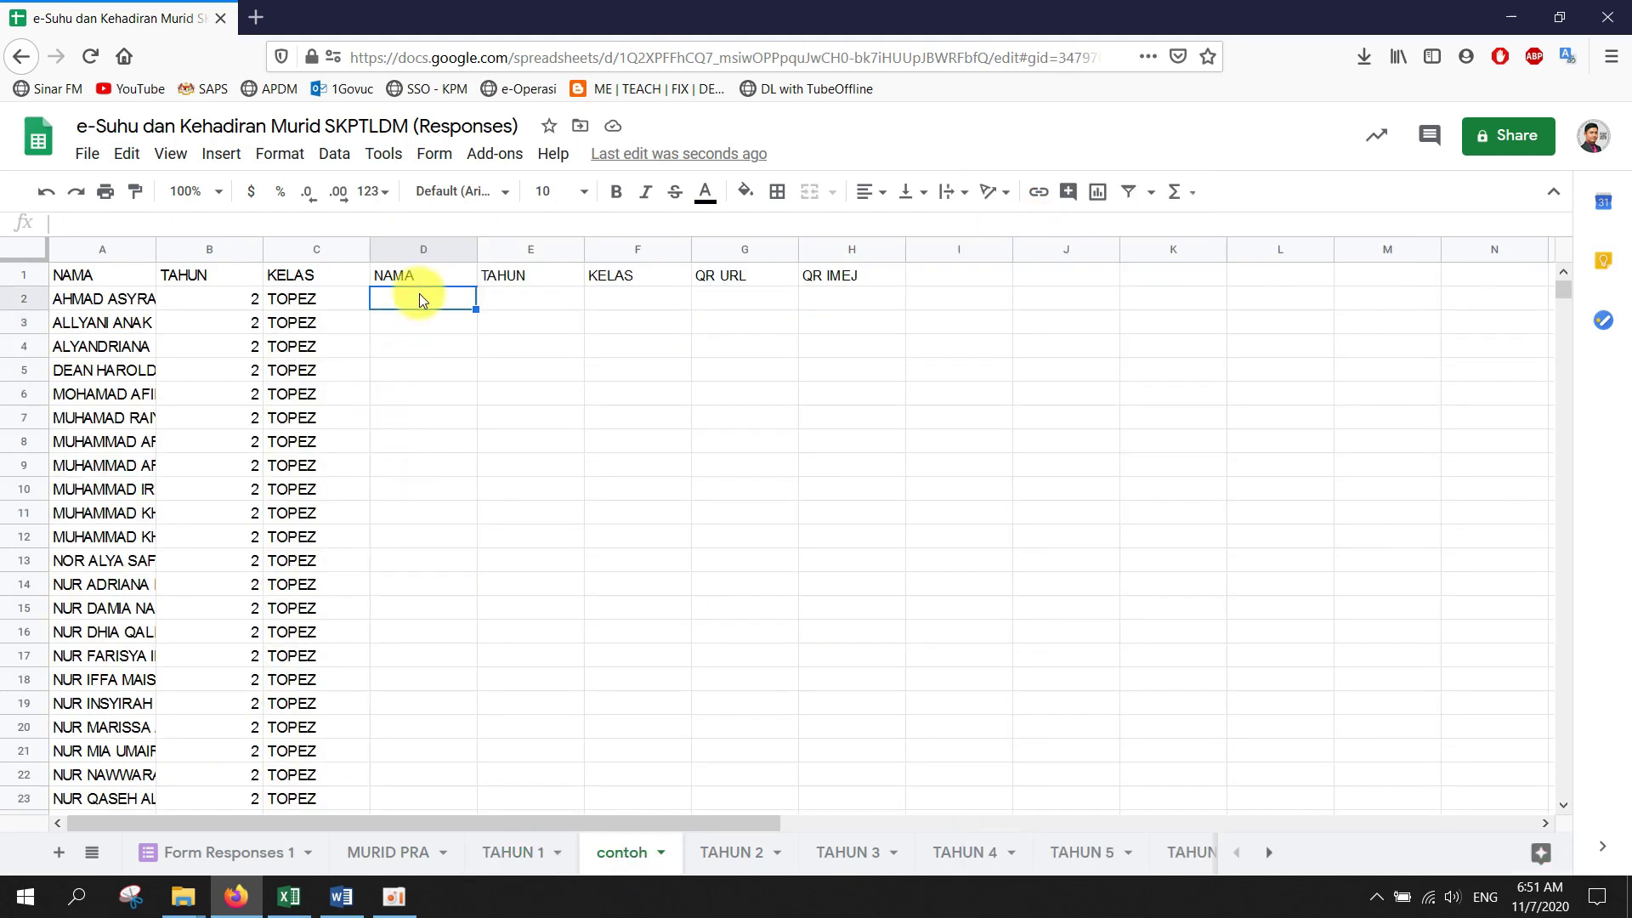
key("ctrl+v")
left_click(613, 375)
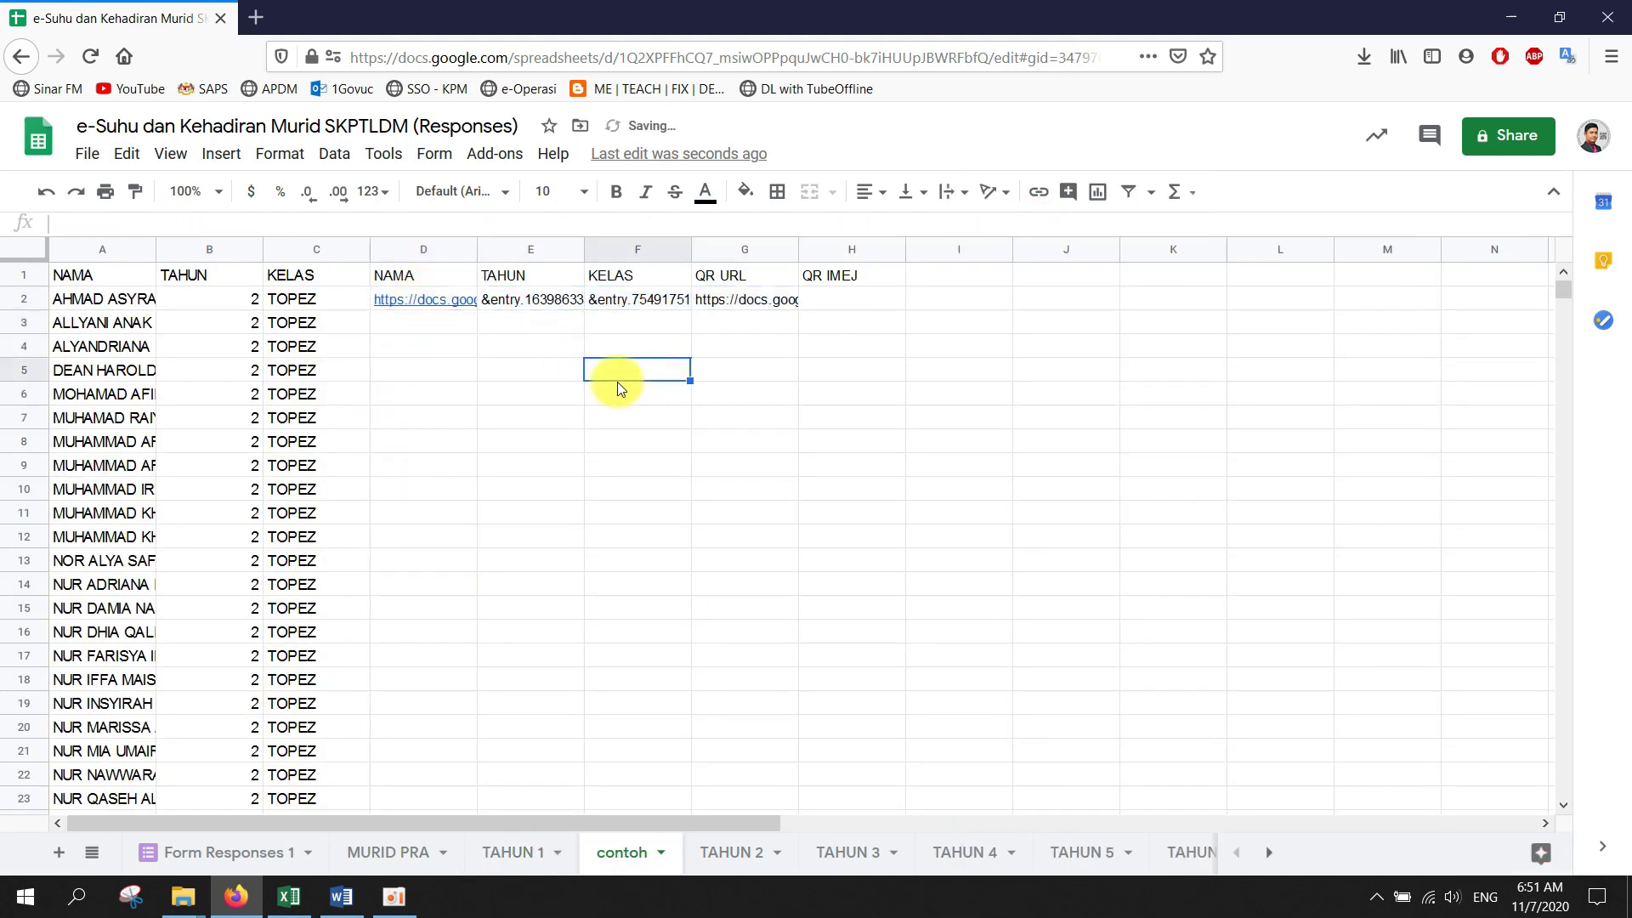
Copy the combined QR URL in G2 of the contoh sheet and open it in a new browser tab
left_click(113, 306)
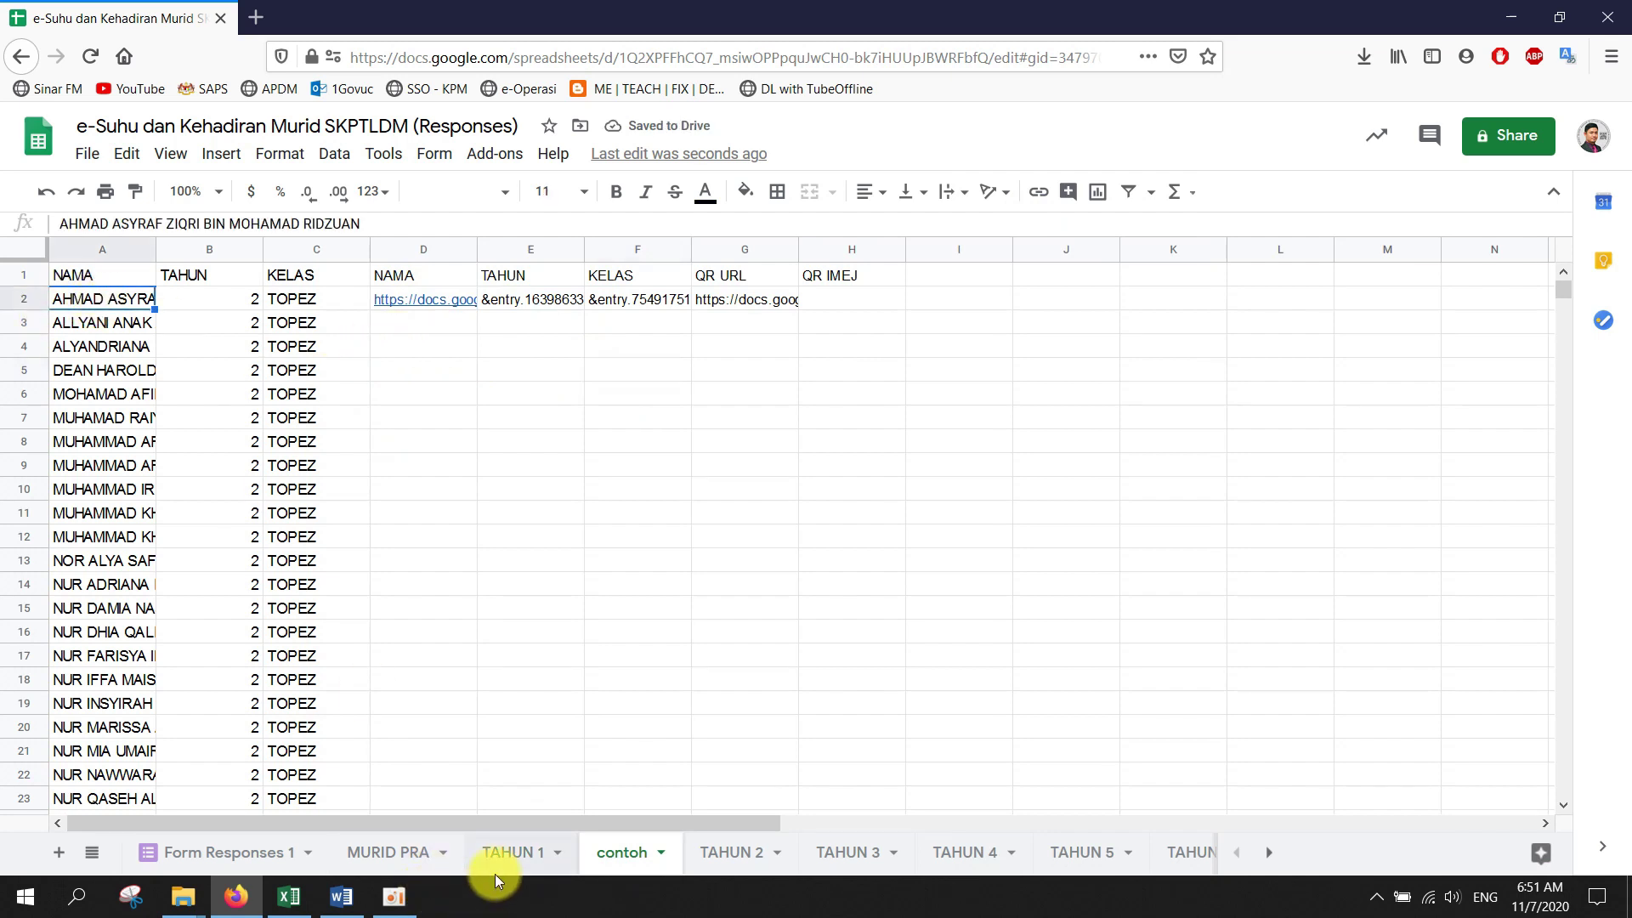
left_click(731, 302)
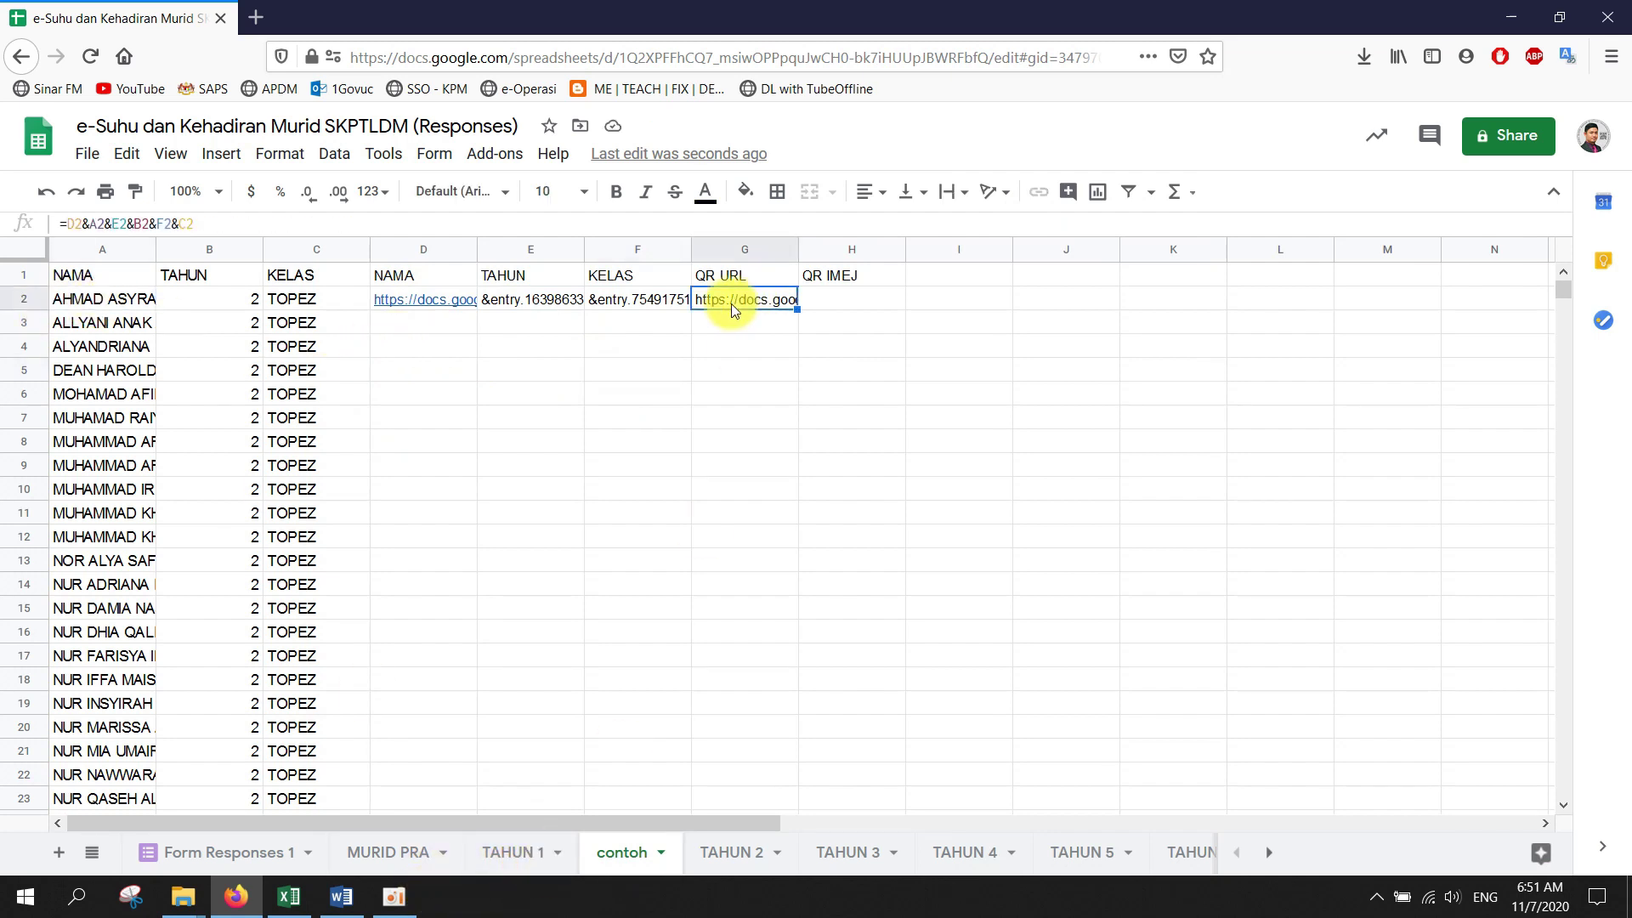
right_click(731, 303)
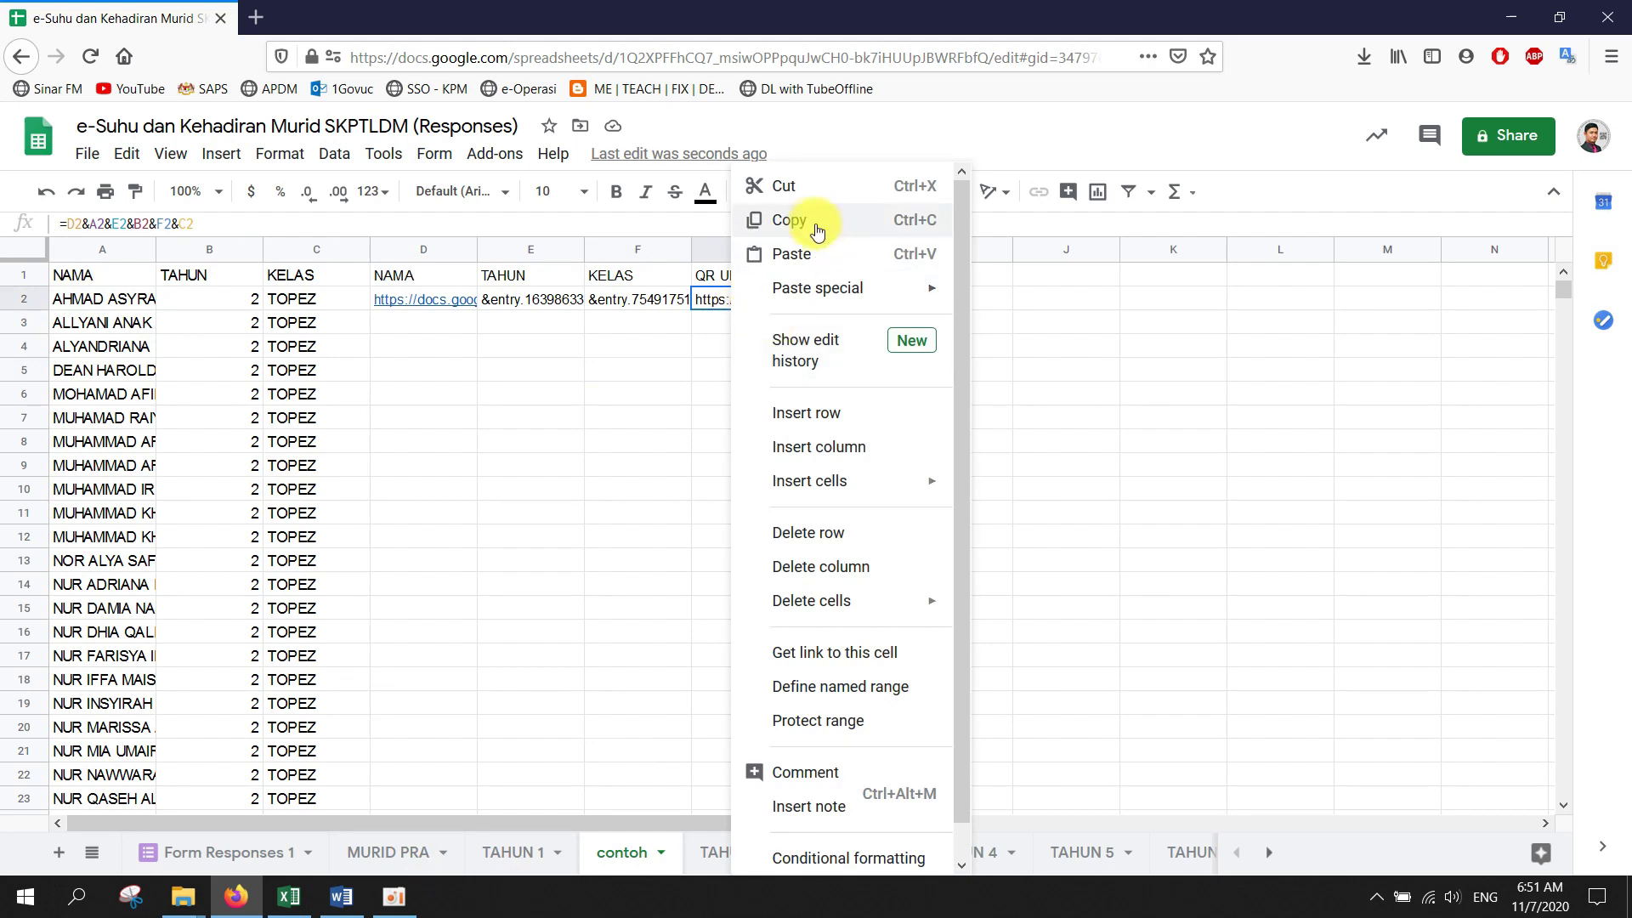
left_click(806, 218)
left_click(258, 17)
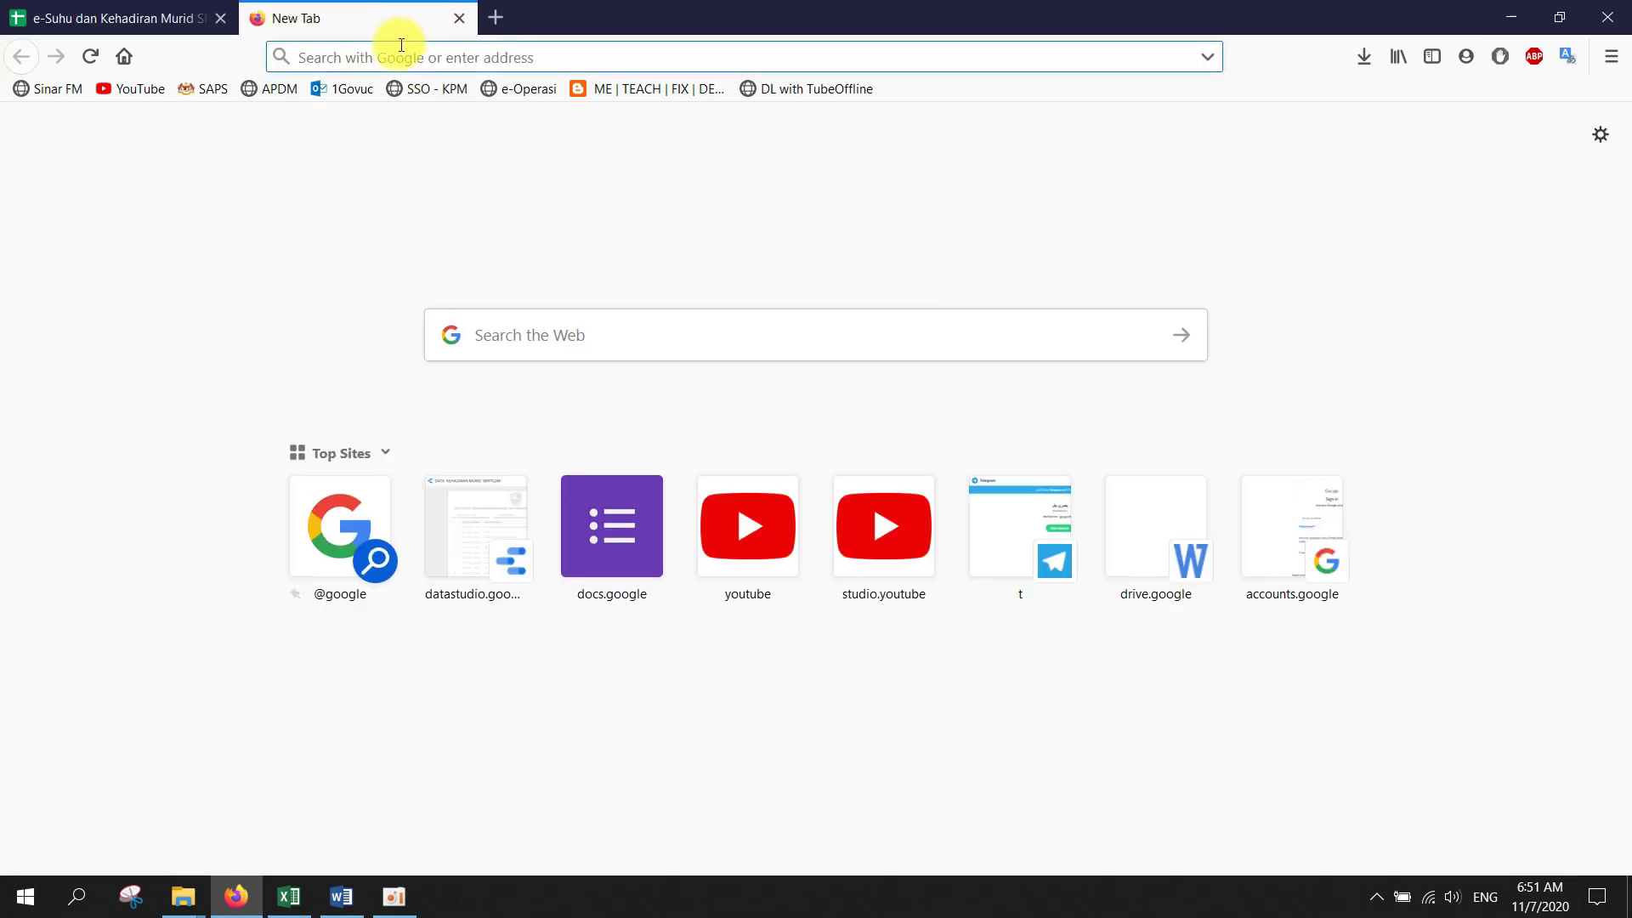
key("ctrl+v")
key("Return")
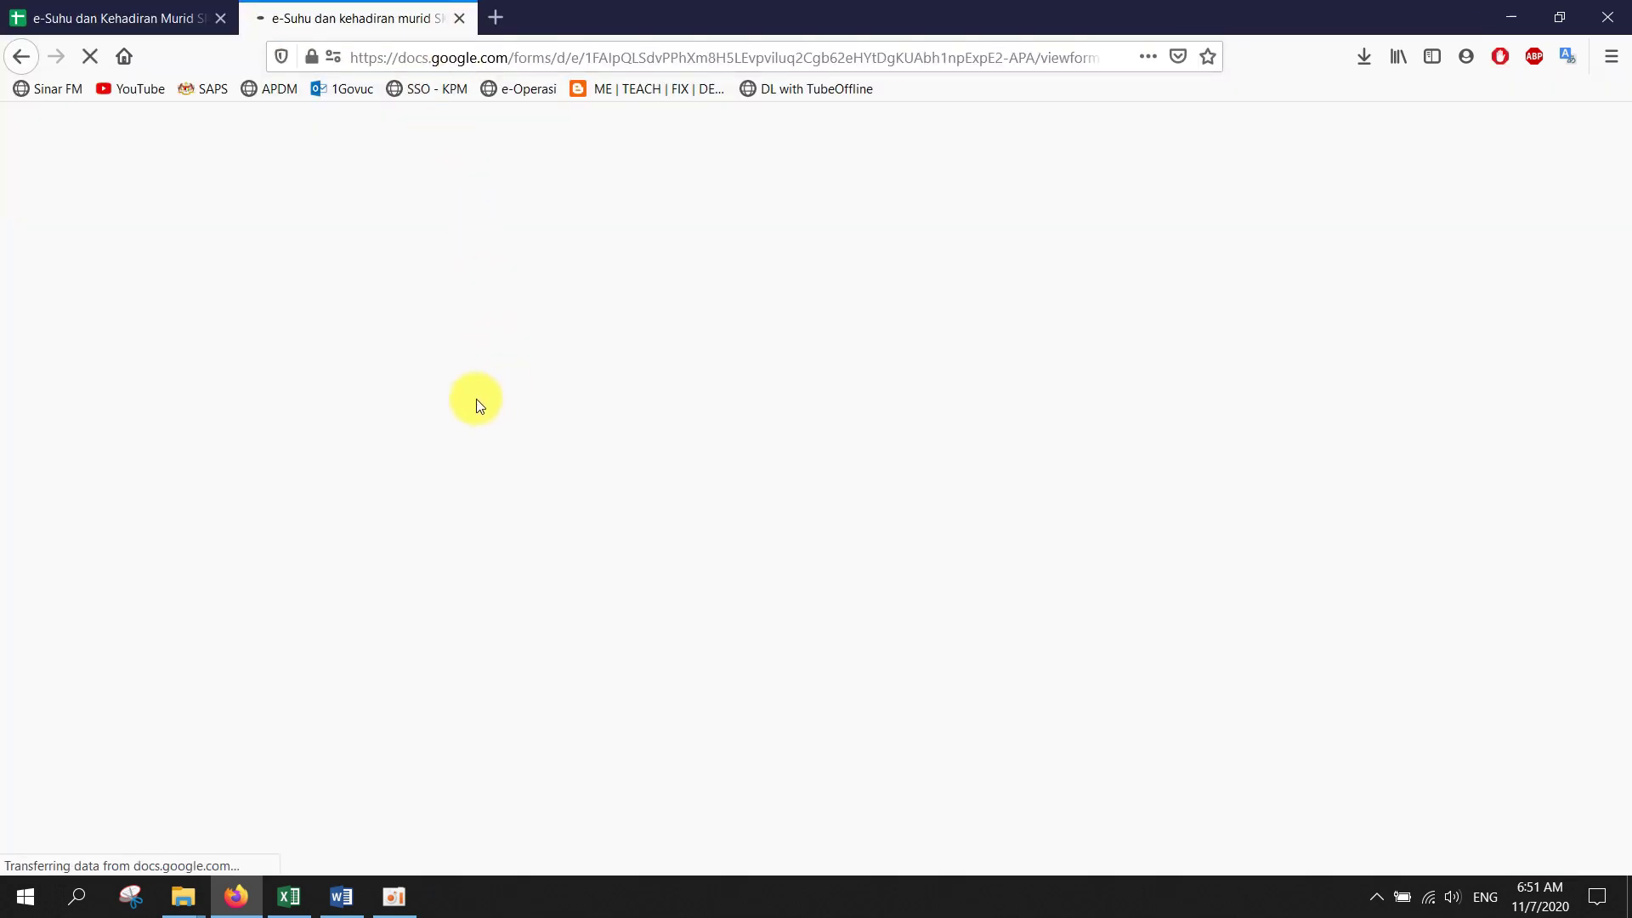
Check the prefilled name, year and class fields in the form and leave the page to return to the contoh sheet
scroll(755, 587, "down", 3)
scroll(667, 418, "up", 1)
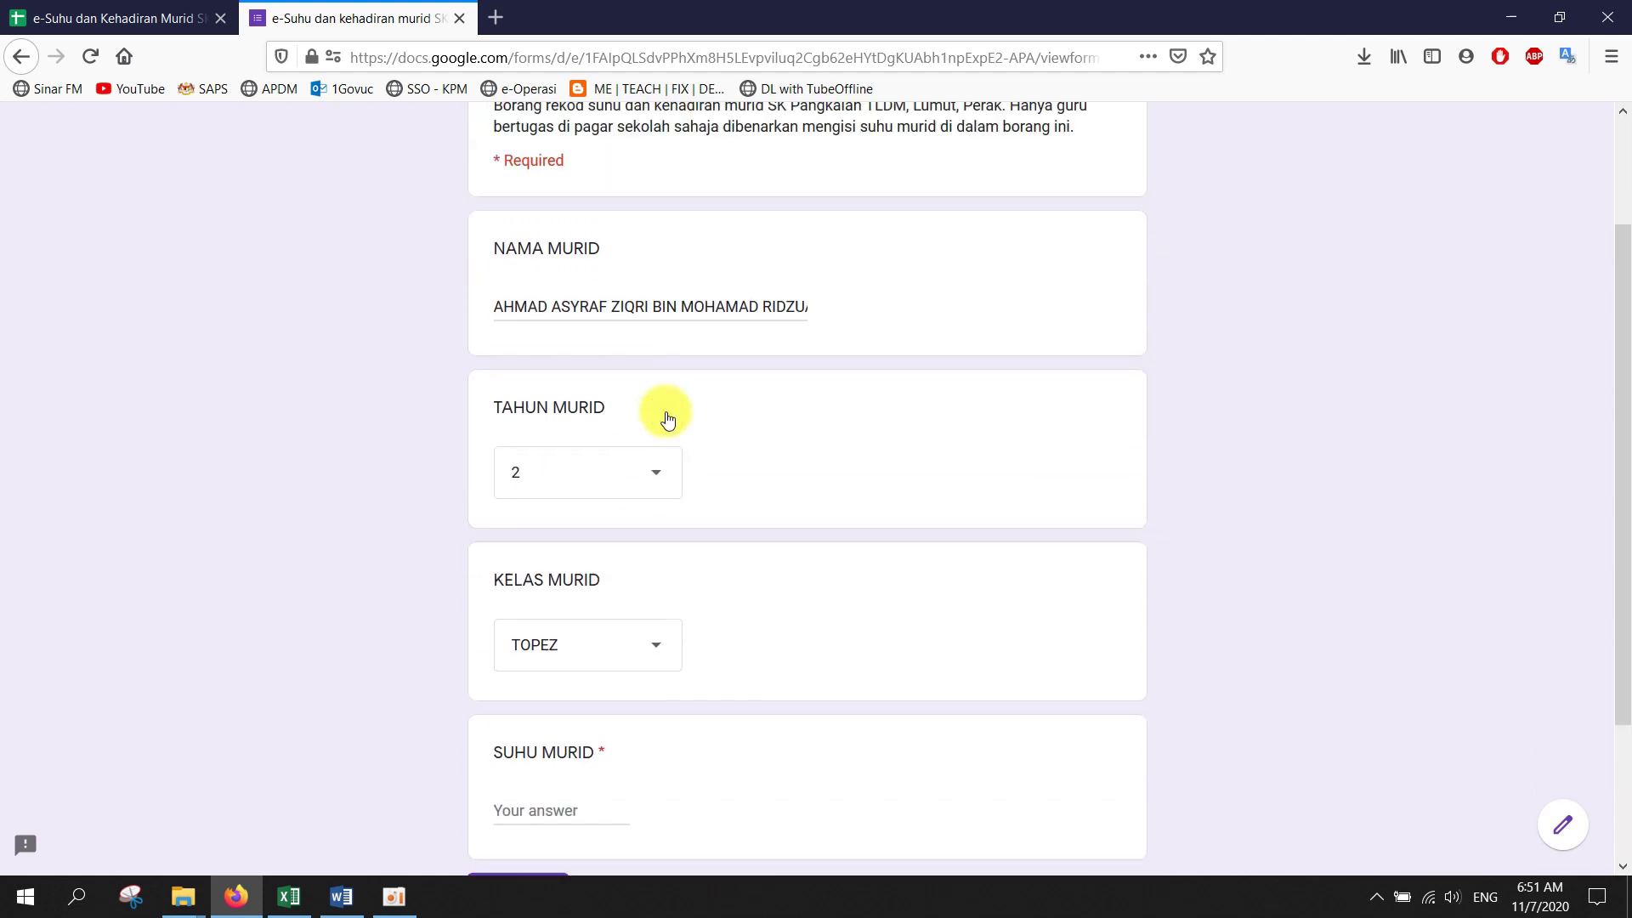
scroll(667, 418, "up", 2)
left_click(458, 18)
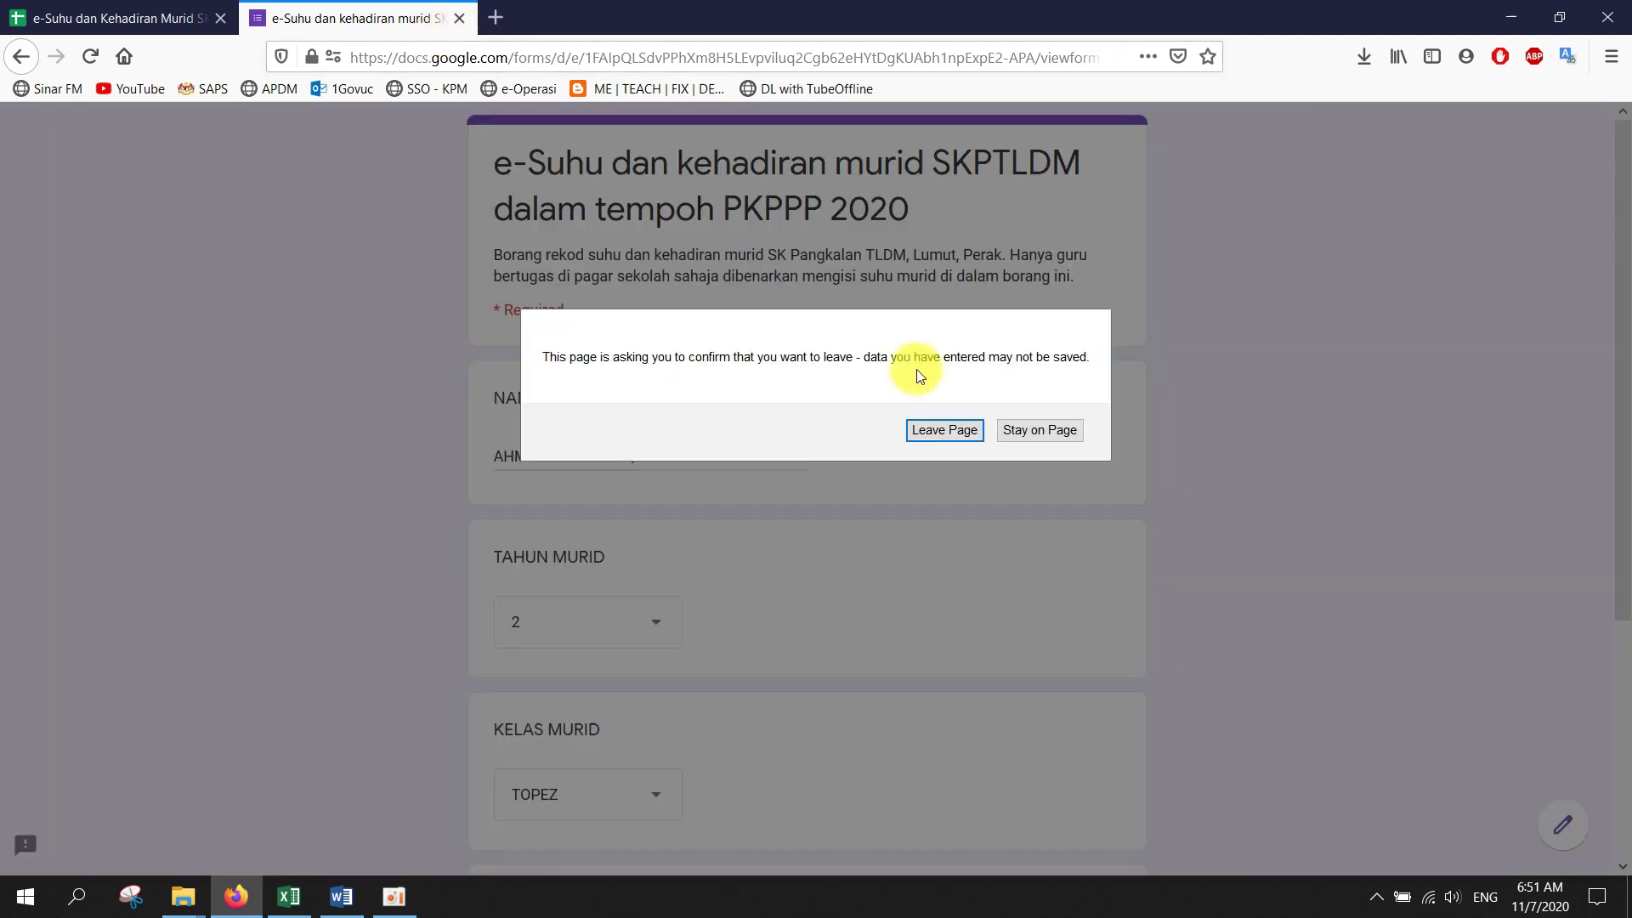
left_click(955, 430)
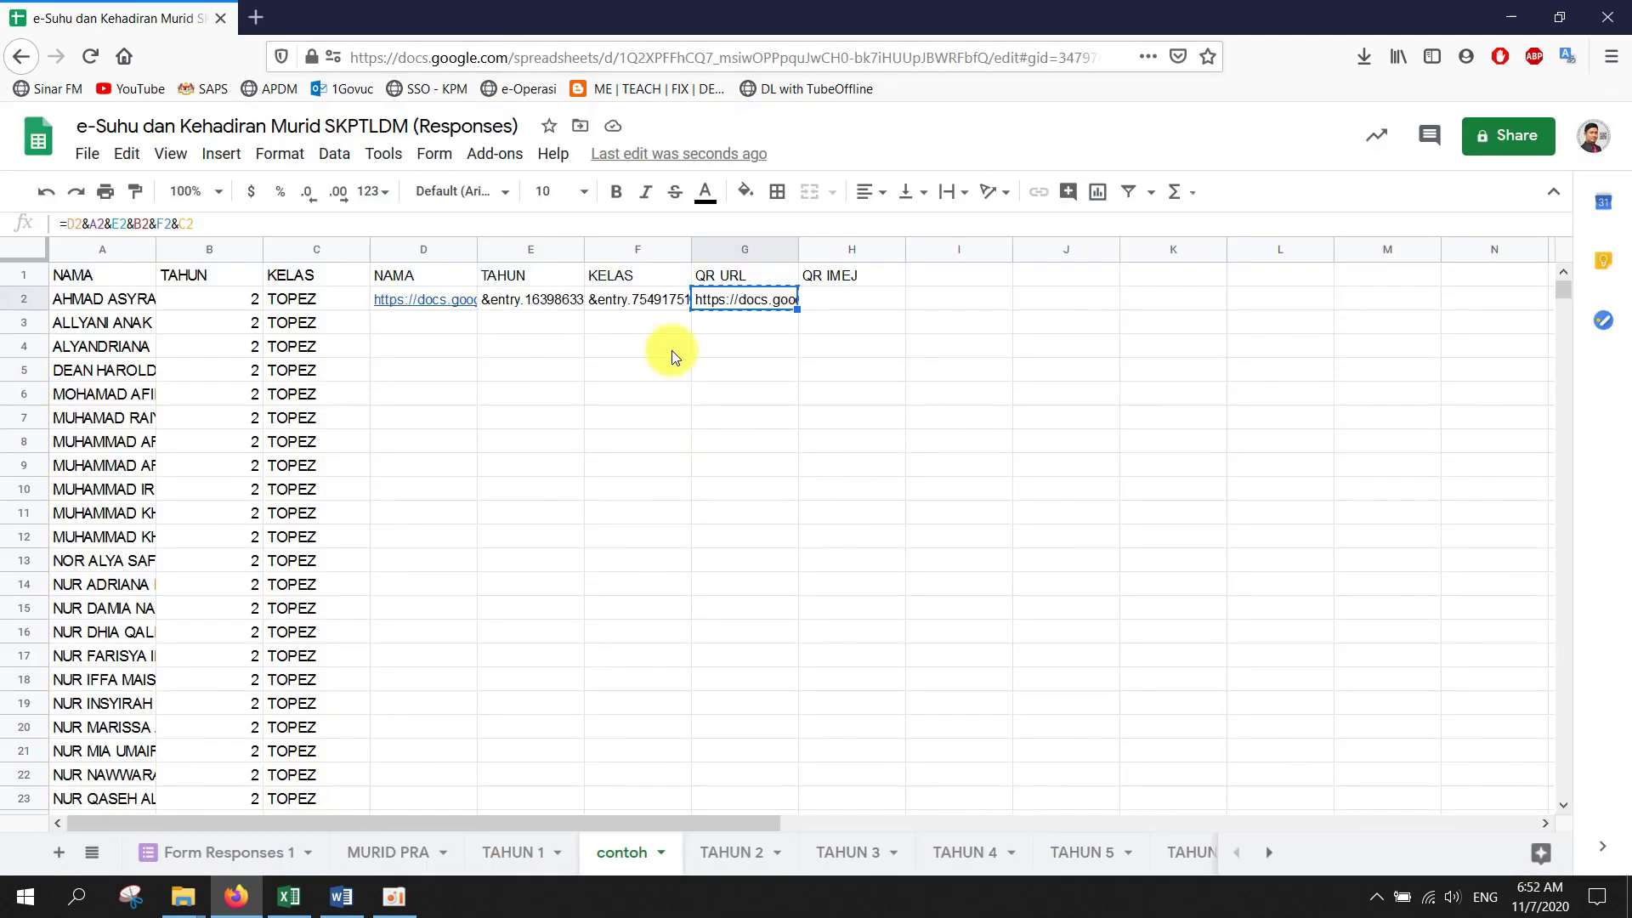
left_click(697, 330)
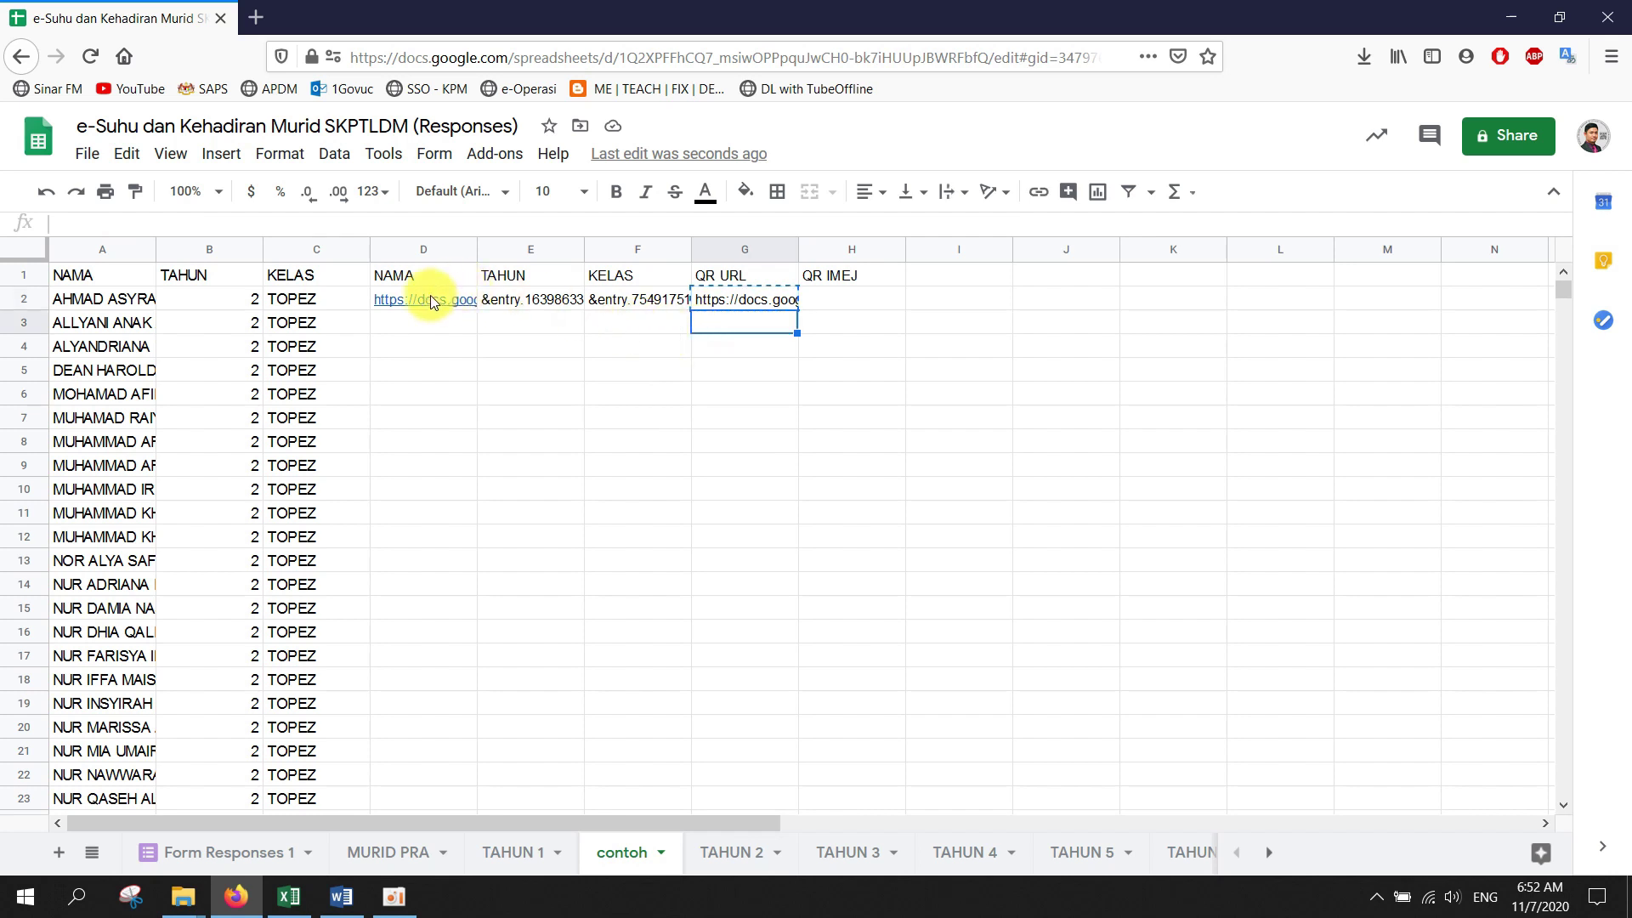
Fill the form link, entry codes and QR URL formula in D2:G2 down to row 212 of the contoh sheet
left_click_drag(430, 299, 783, 400)
scroll(783, 399, "up", 5)
scroll(783, 401, "up", 20)
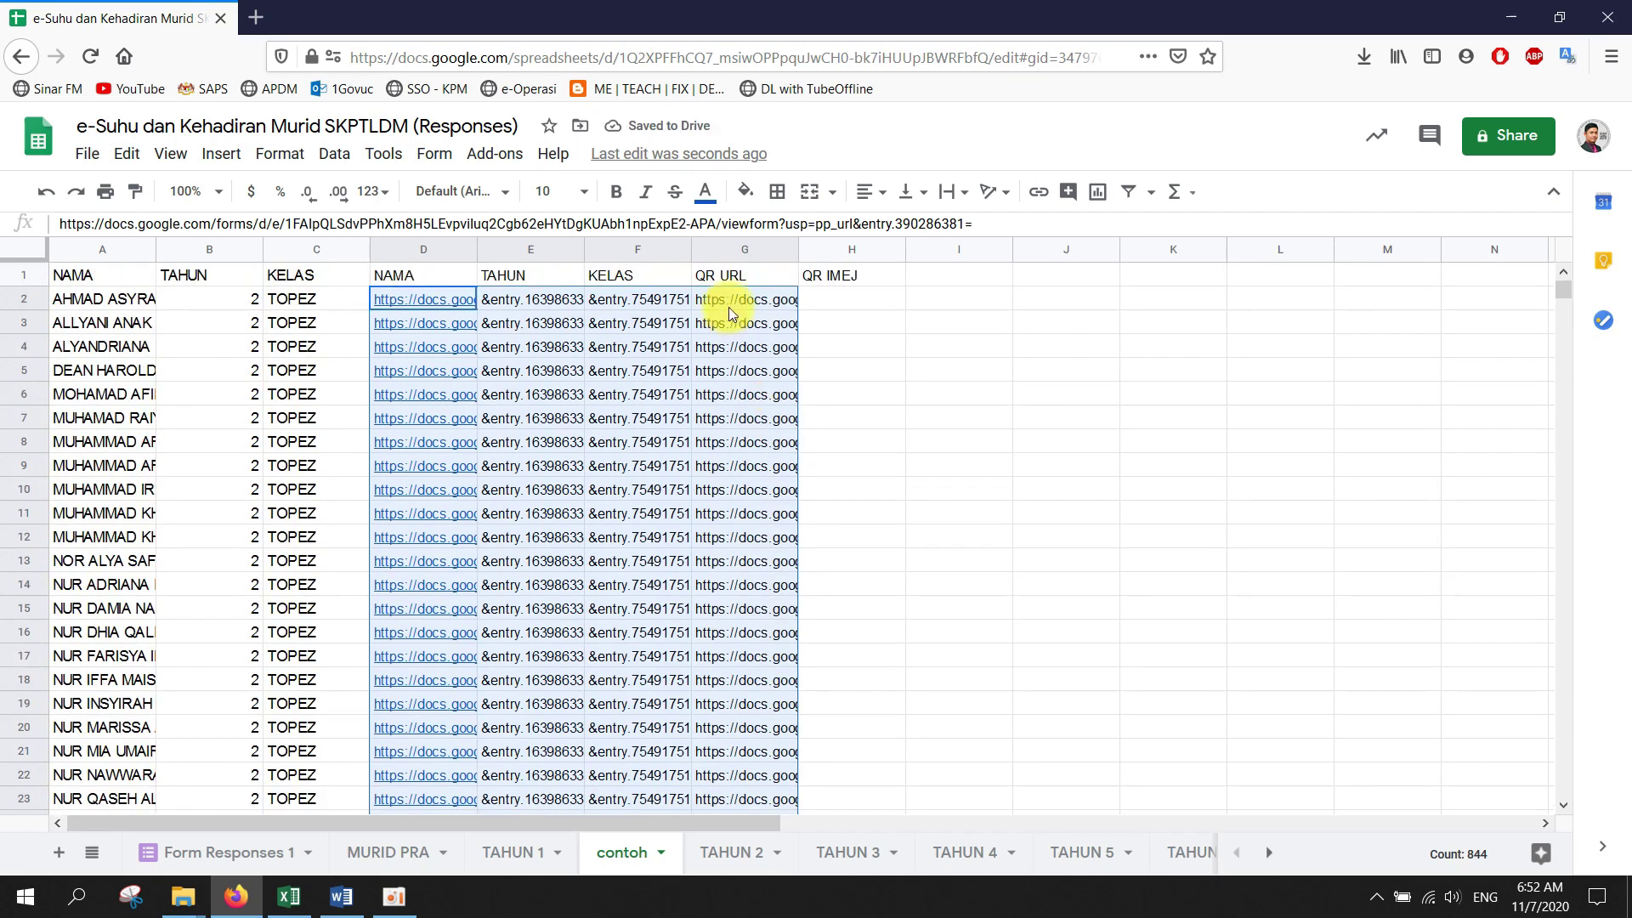
left_click(729, 302)
left_click(494, 153)
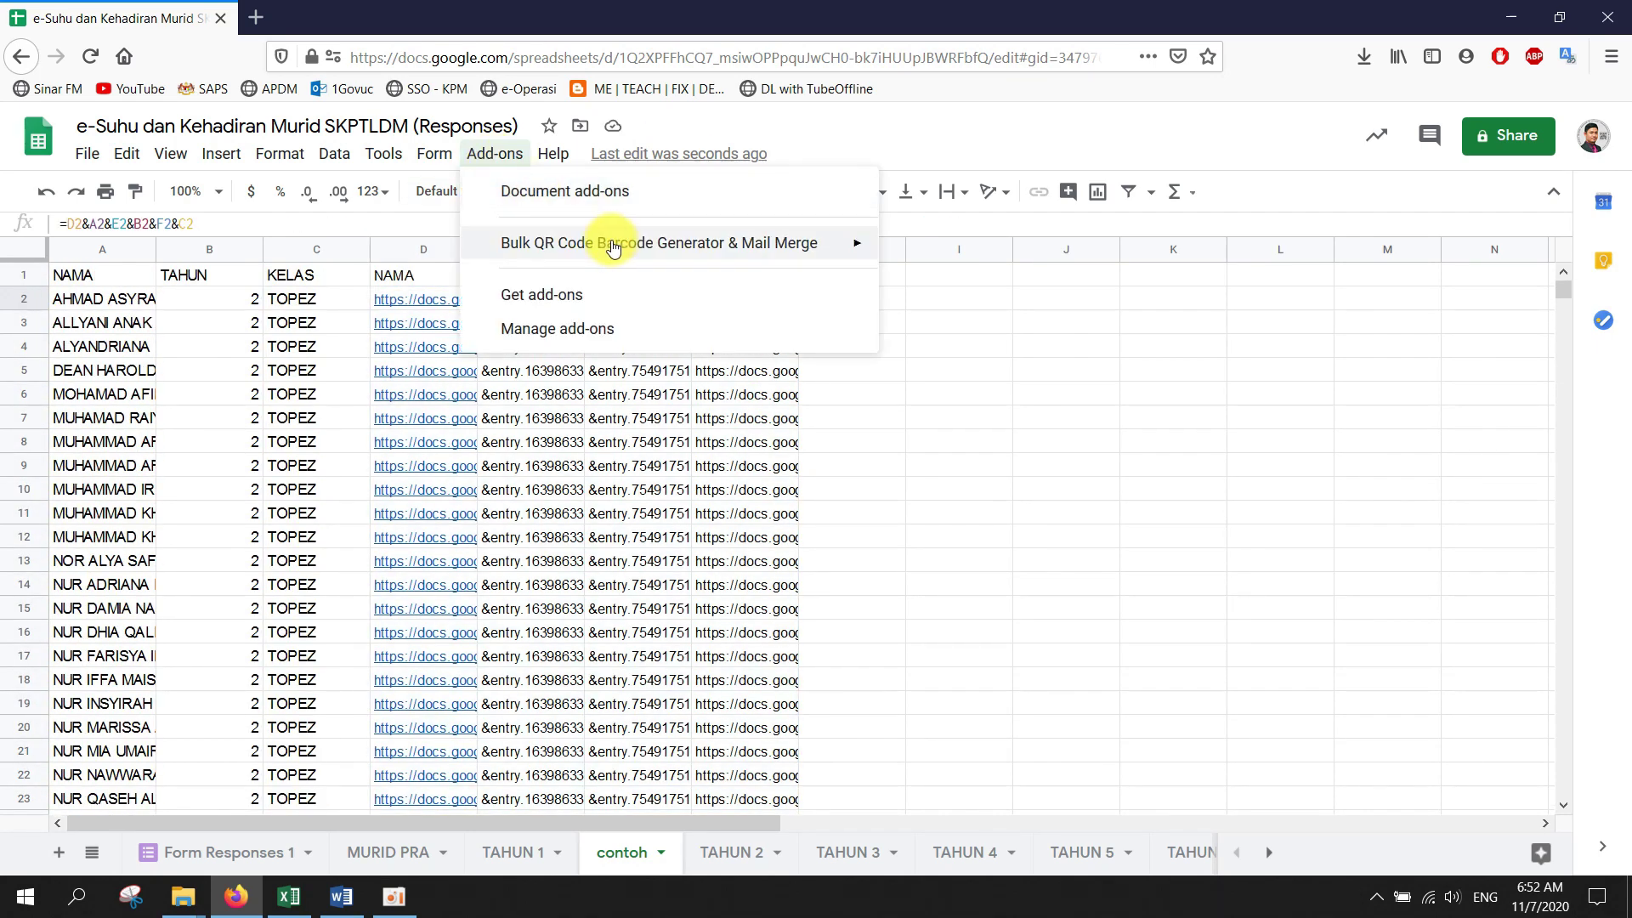
mouse_move(614, 244)
left_click(1061, 282)
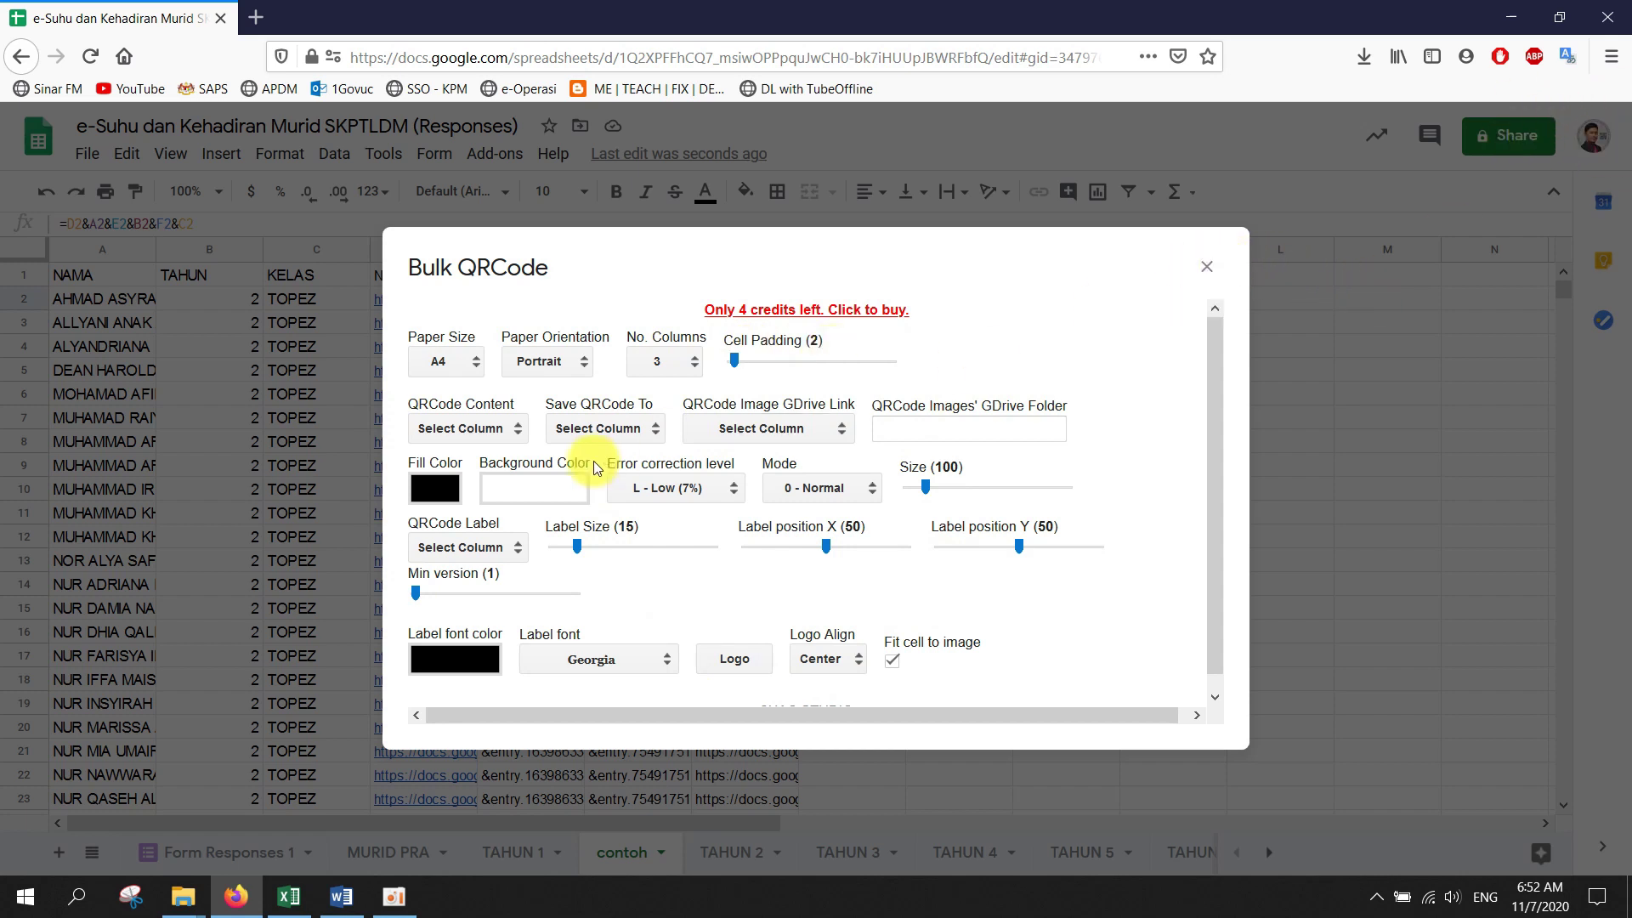
left_click(1202, 270)
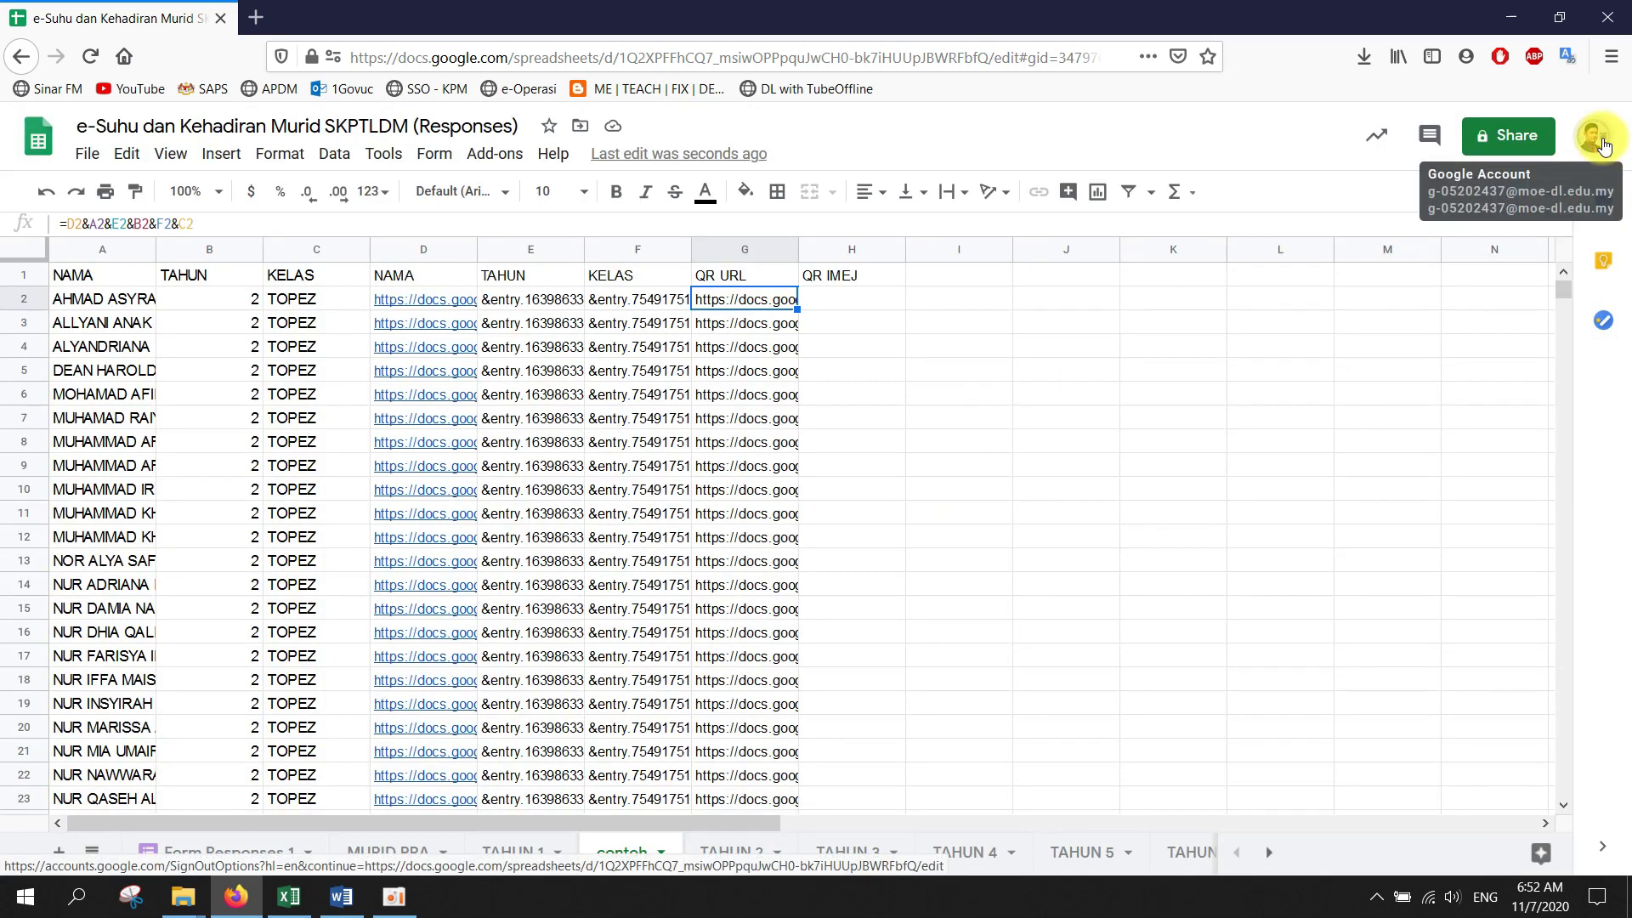
left_click(1595, 138)
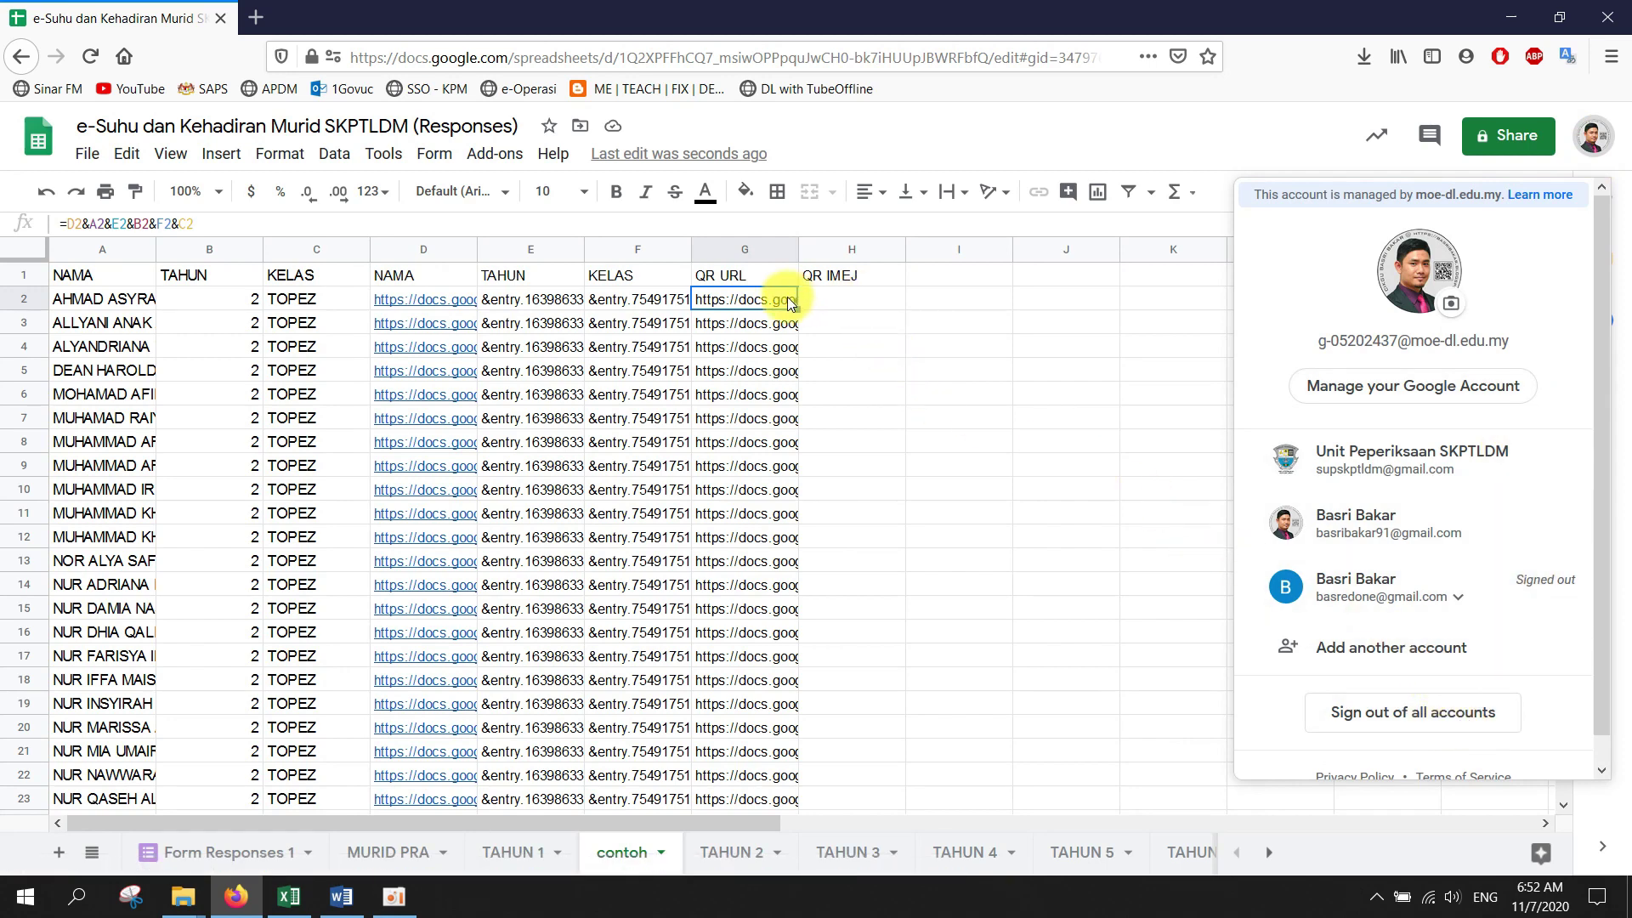
Open the Bulk QRCode generator and set [G] QR URL as the QR code content and [H] QR IMEJ as the save column
left_click(737, 299)
left_click(466, 153)
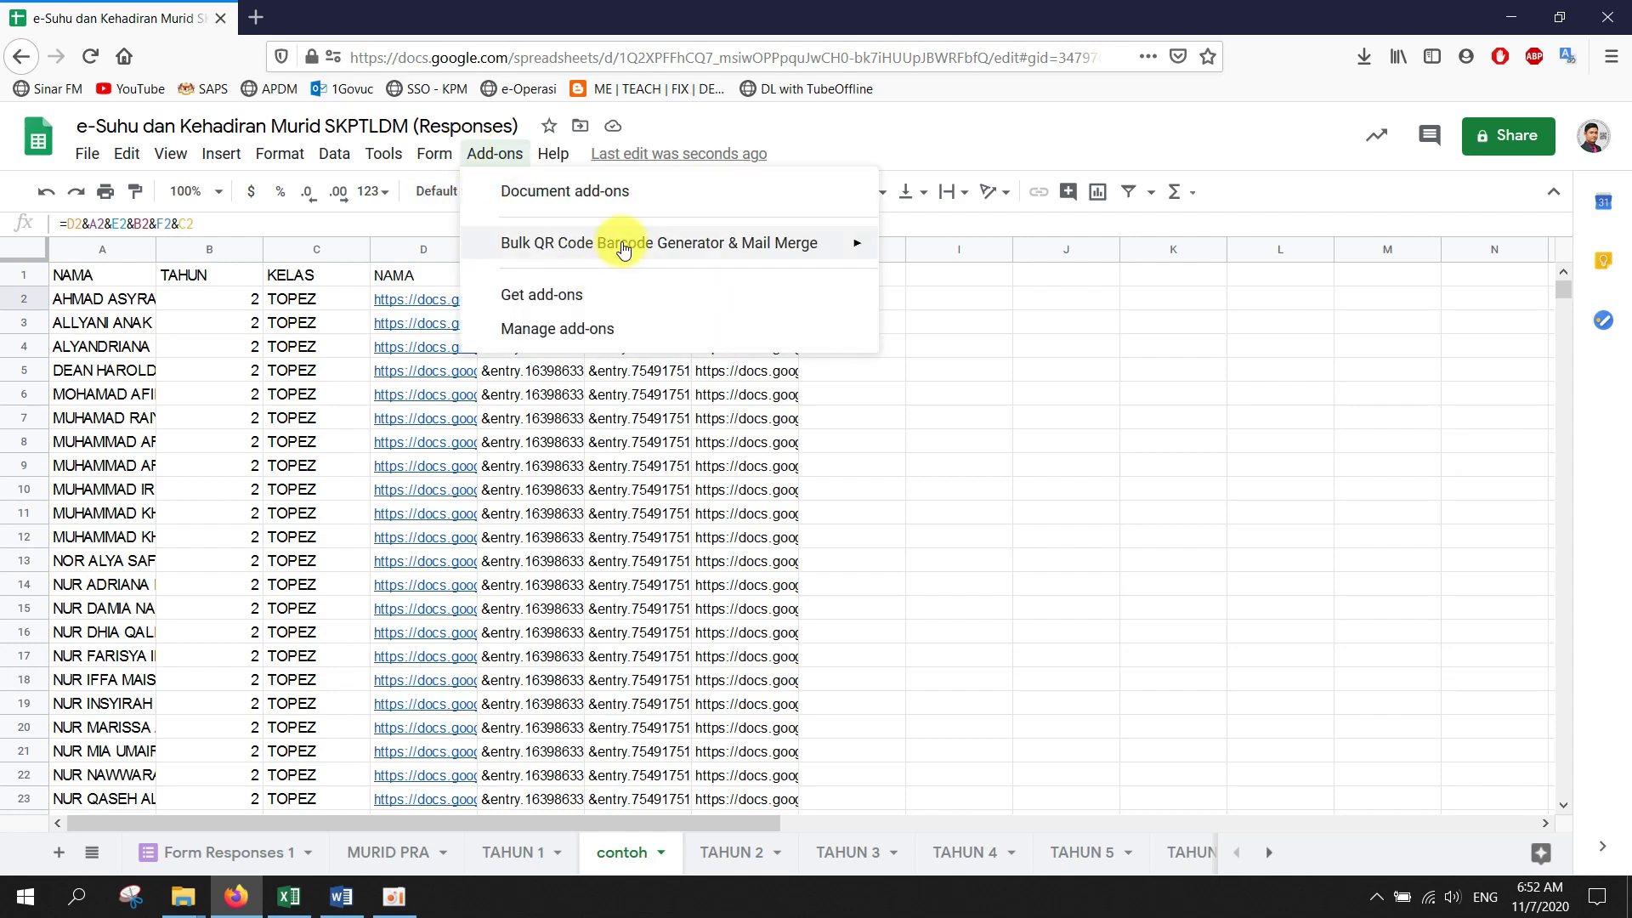
mouse_move(875, 243)
left_click(1012, 278)
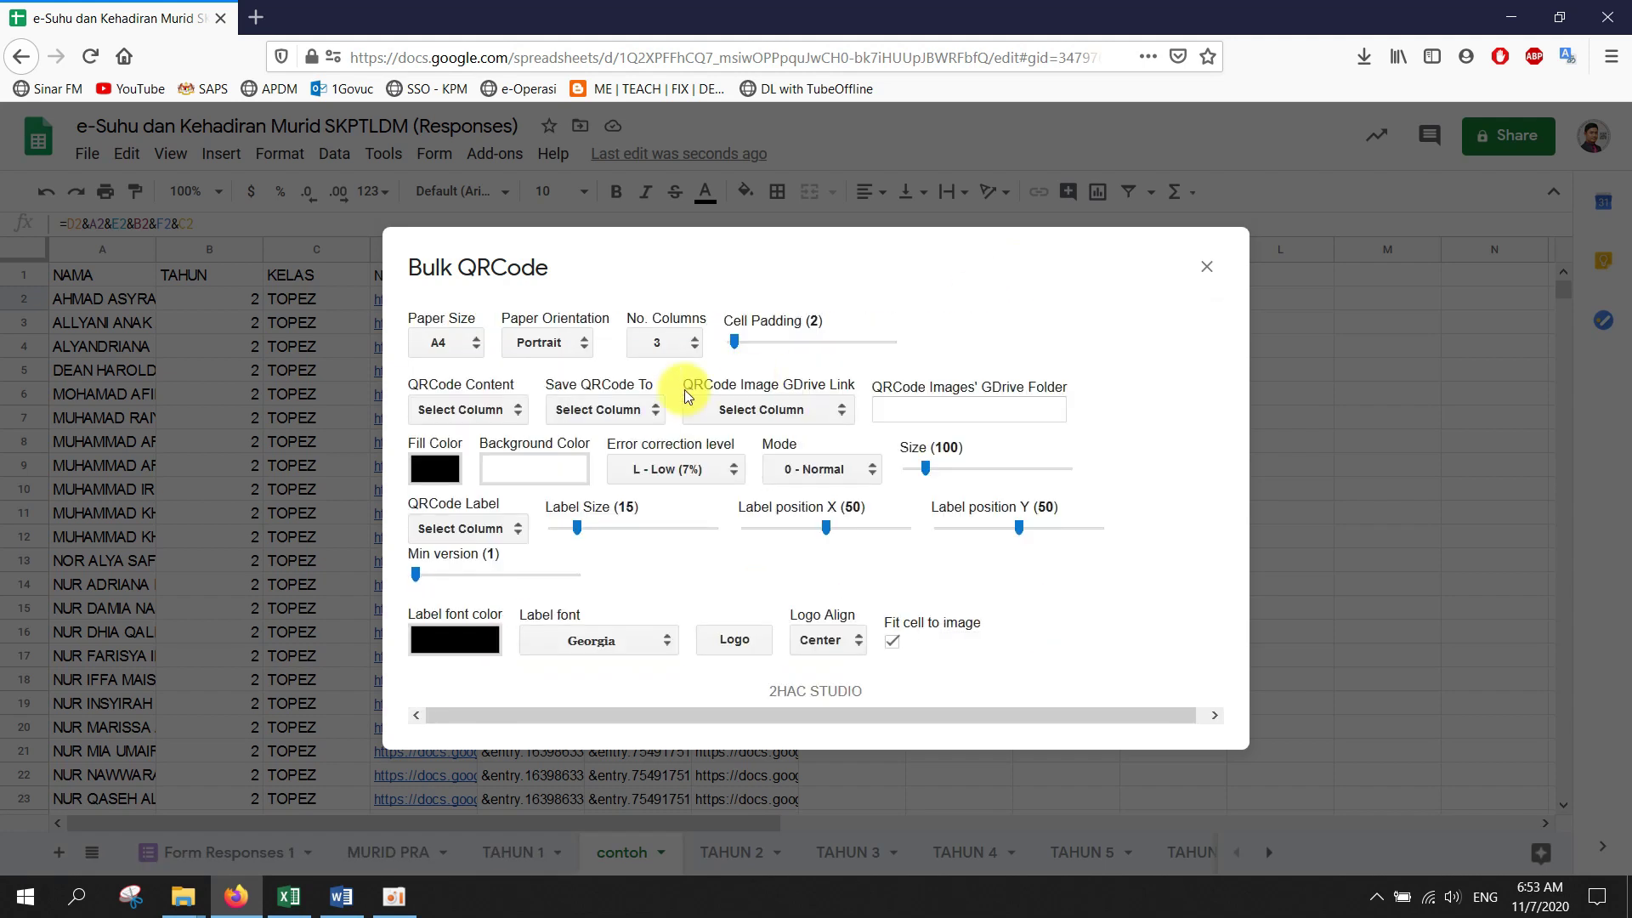
left_click(515, 411)
left_click(928, 304)
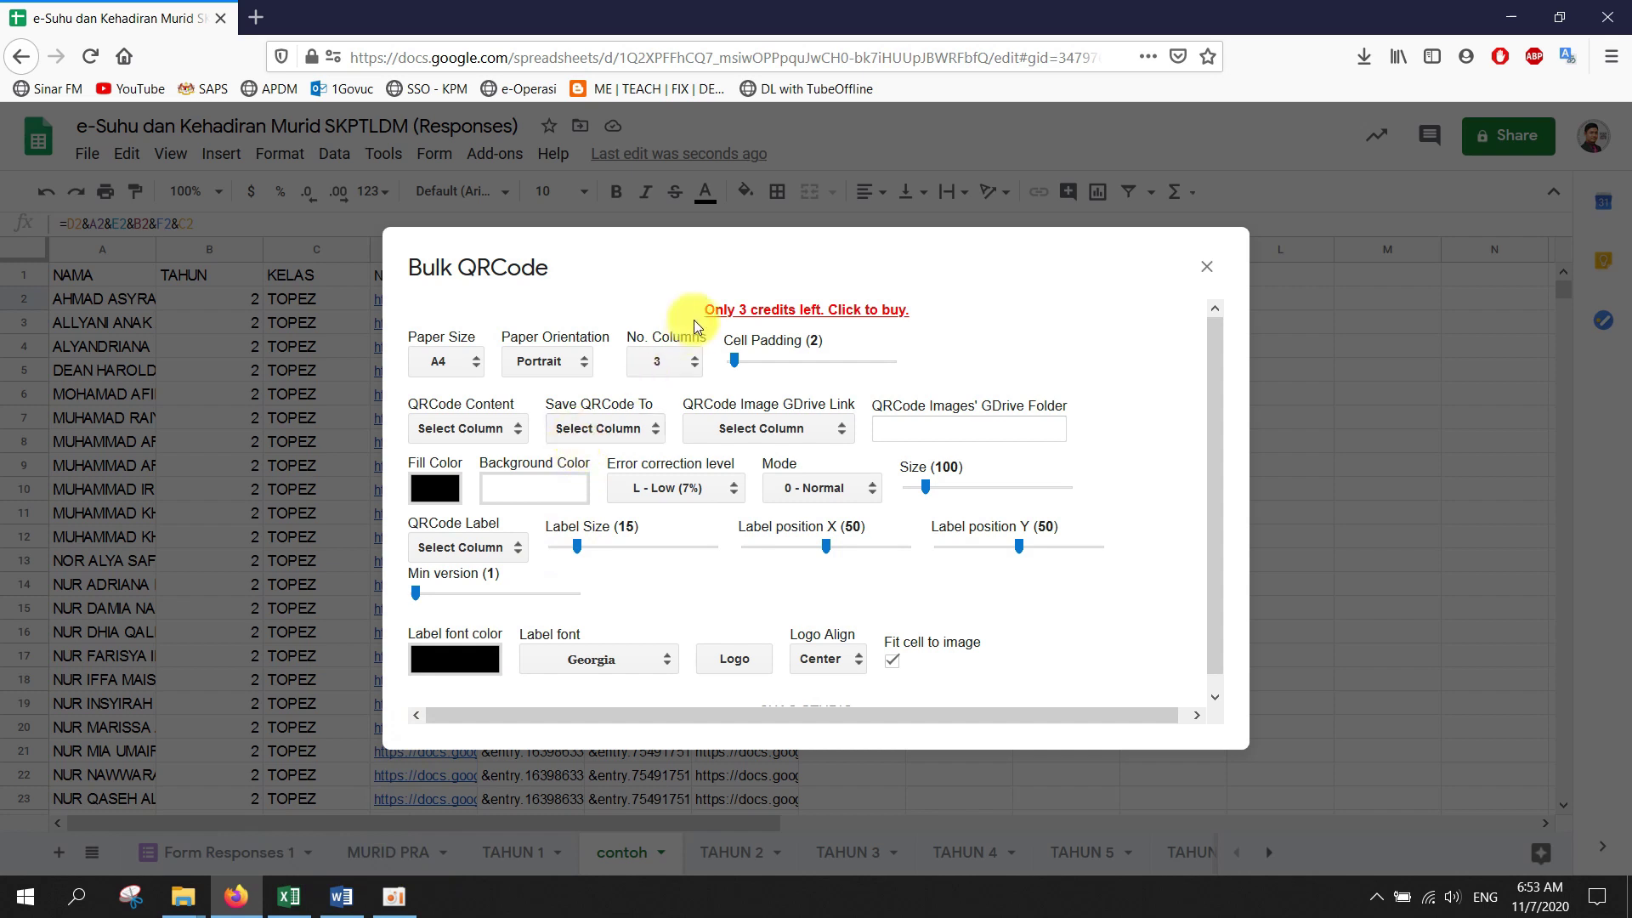
left_click(510, 433)
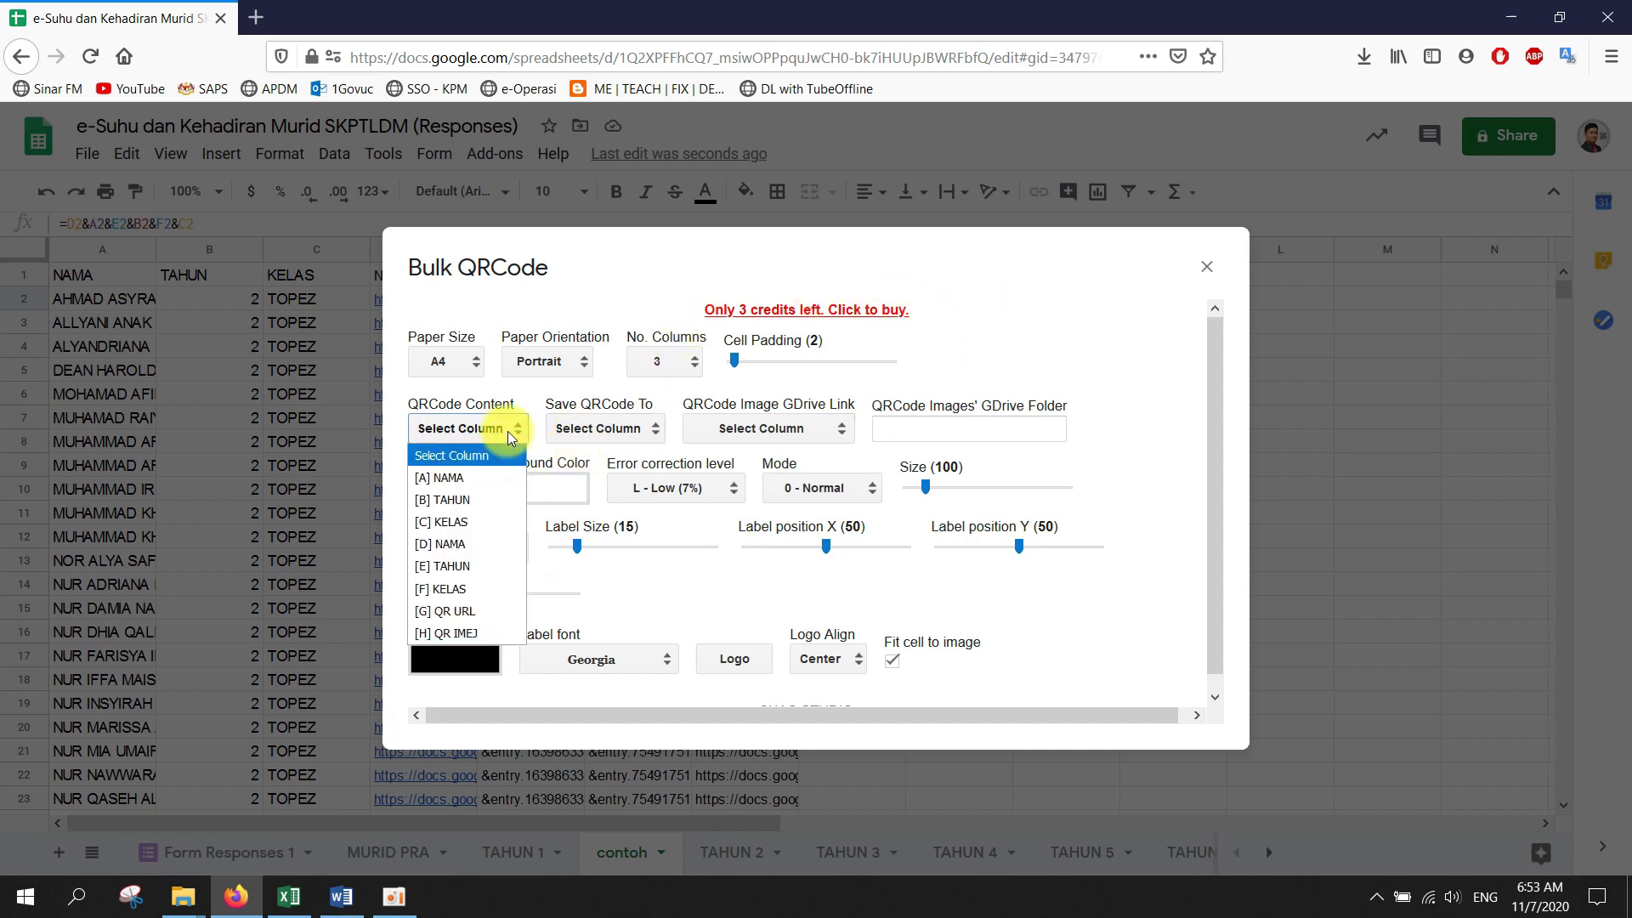
left_click(463, 611)
left_click(627, 432)
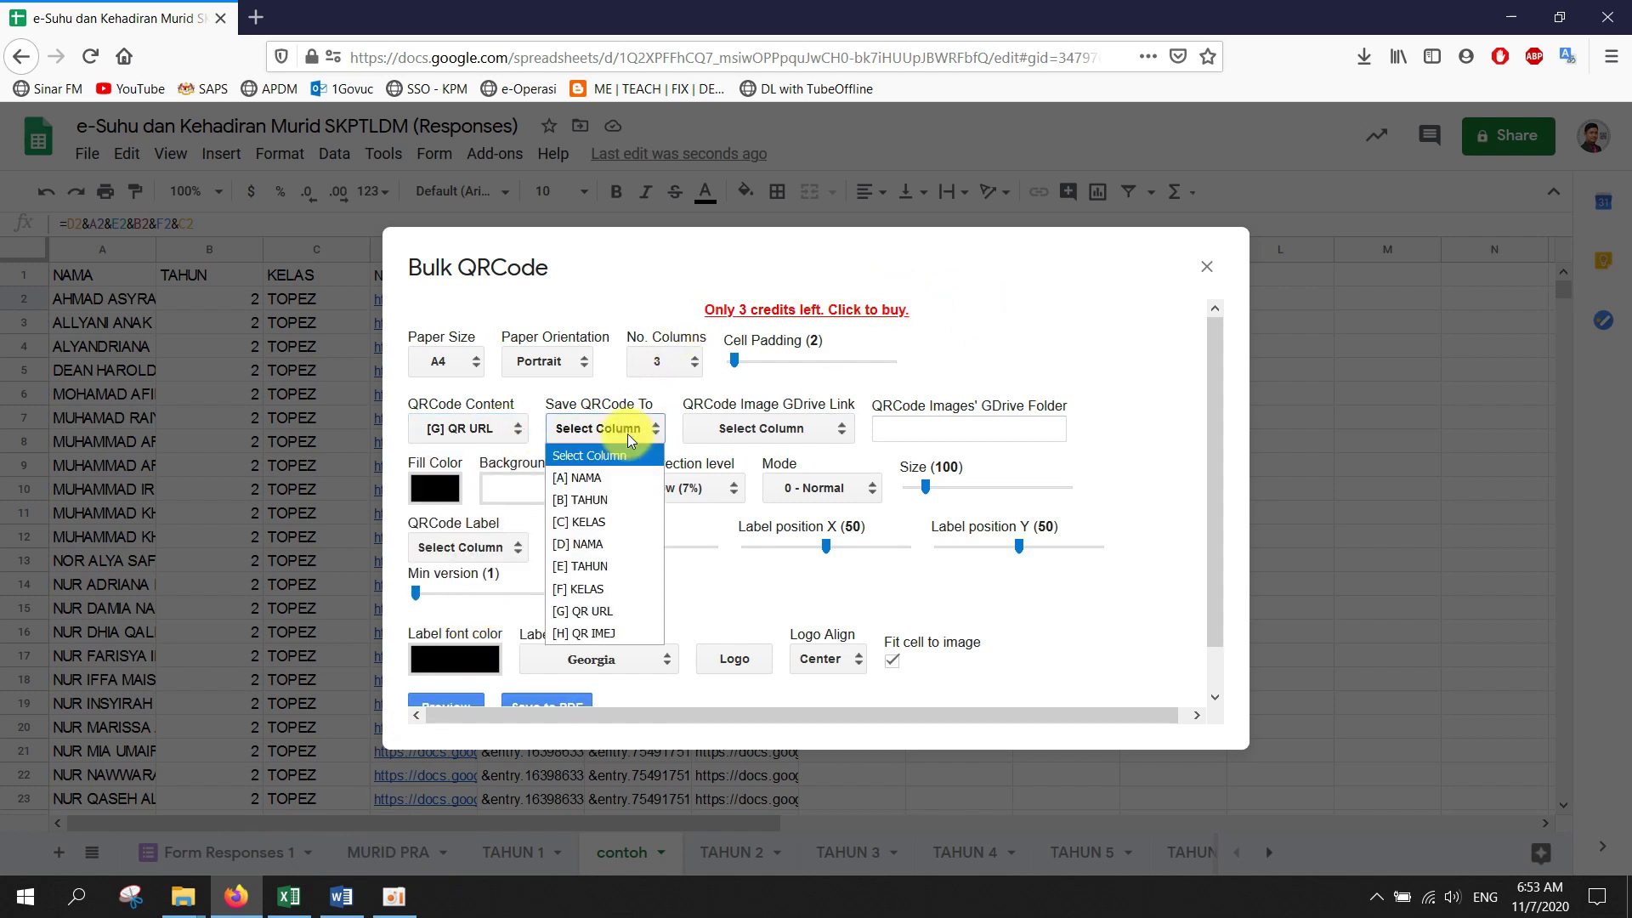
left_click(584, 633)
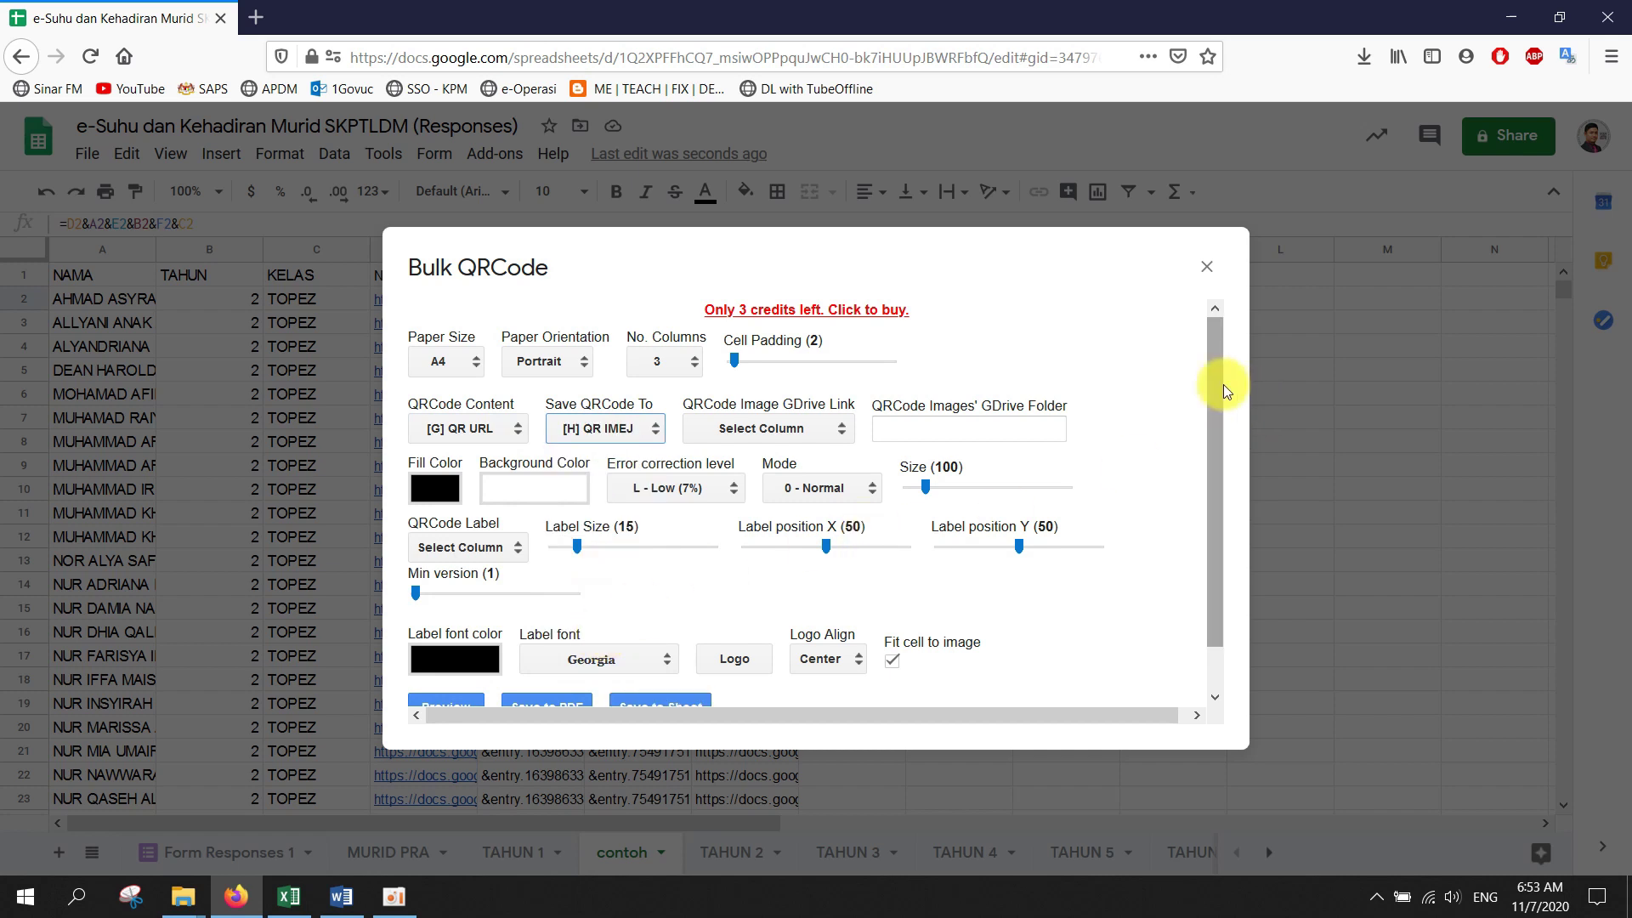
Save the generated QR codes to the sheet and close the Bulk QRCode dialog
left_click_drag(1217, 391, 1220, 455)
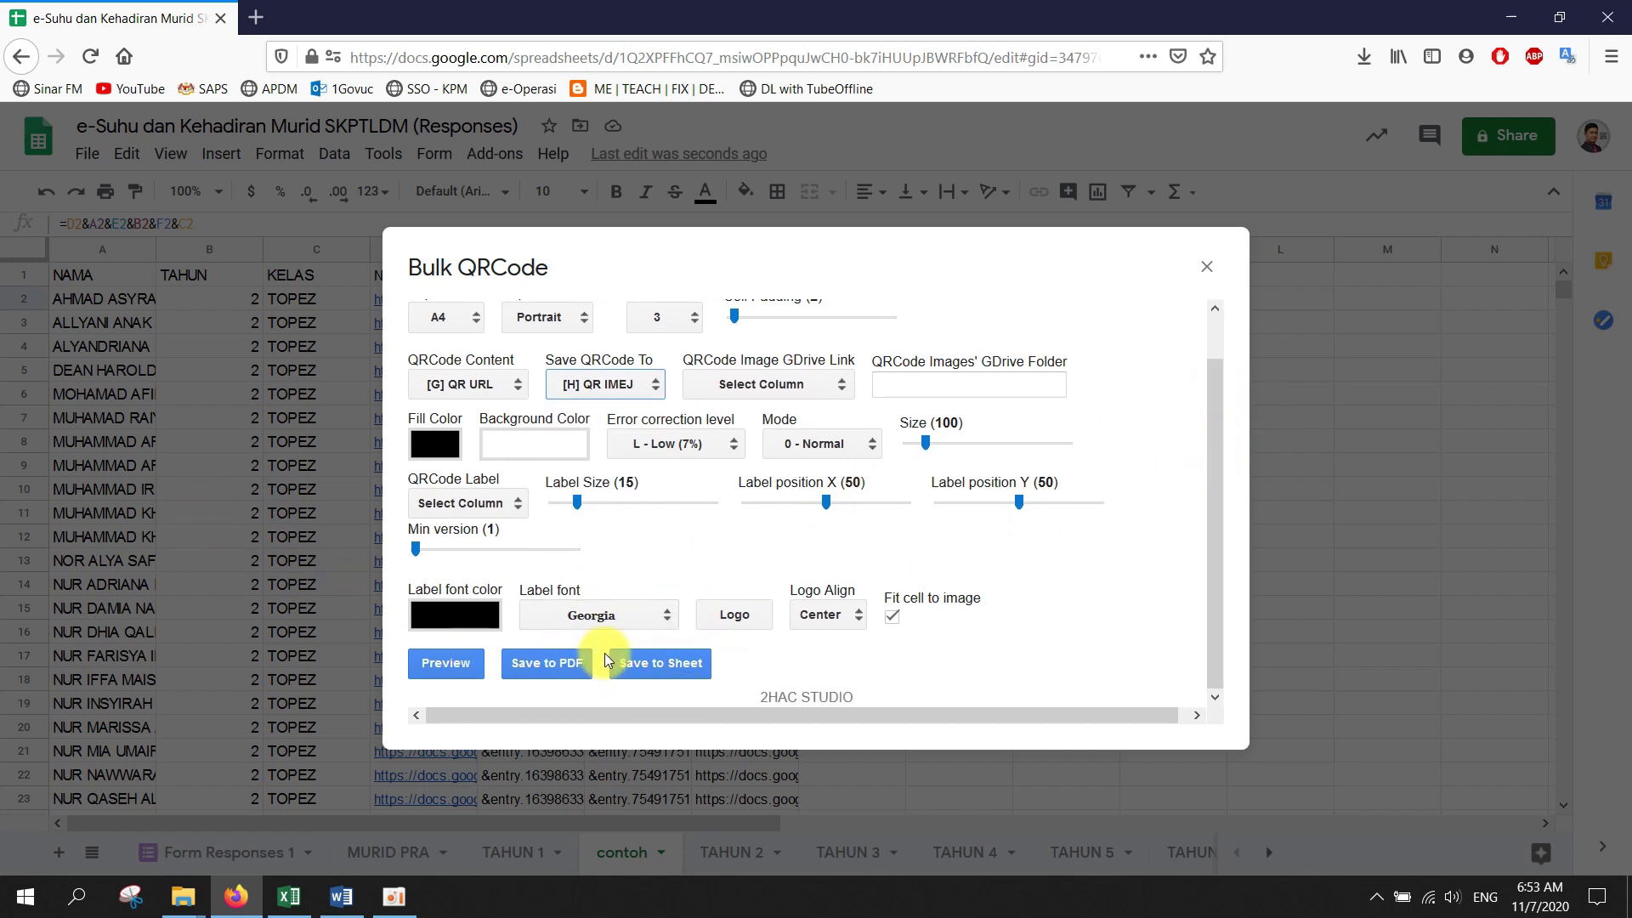
left_click_drag(1213, 563, 1221, 620)
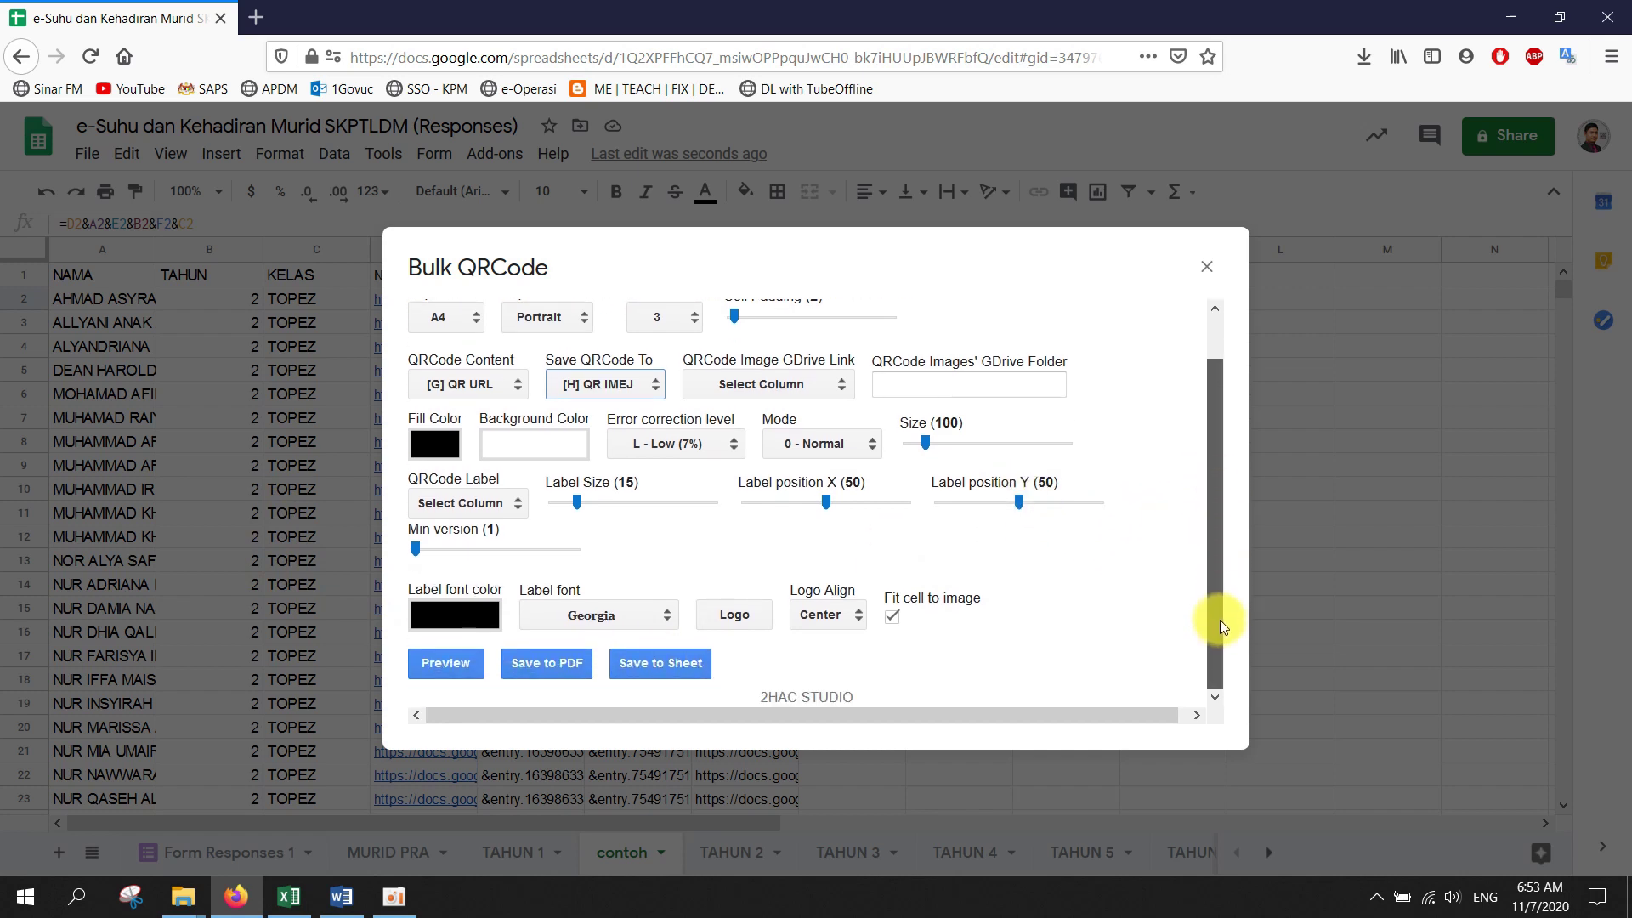
left_click(701, 664)
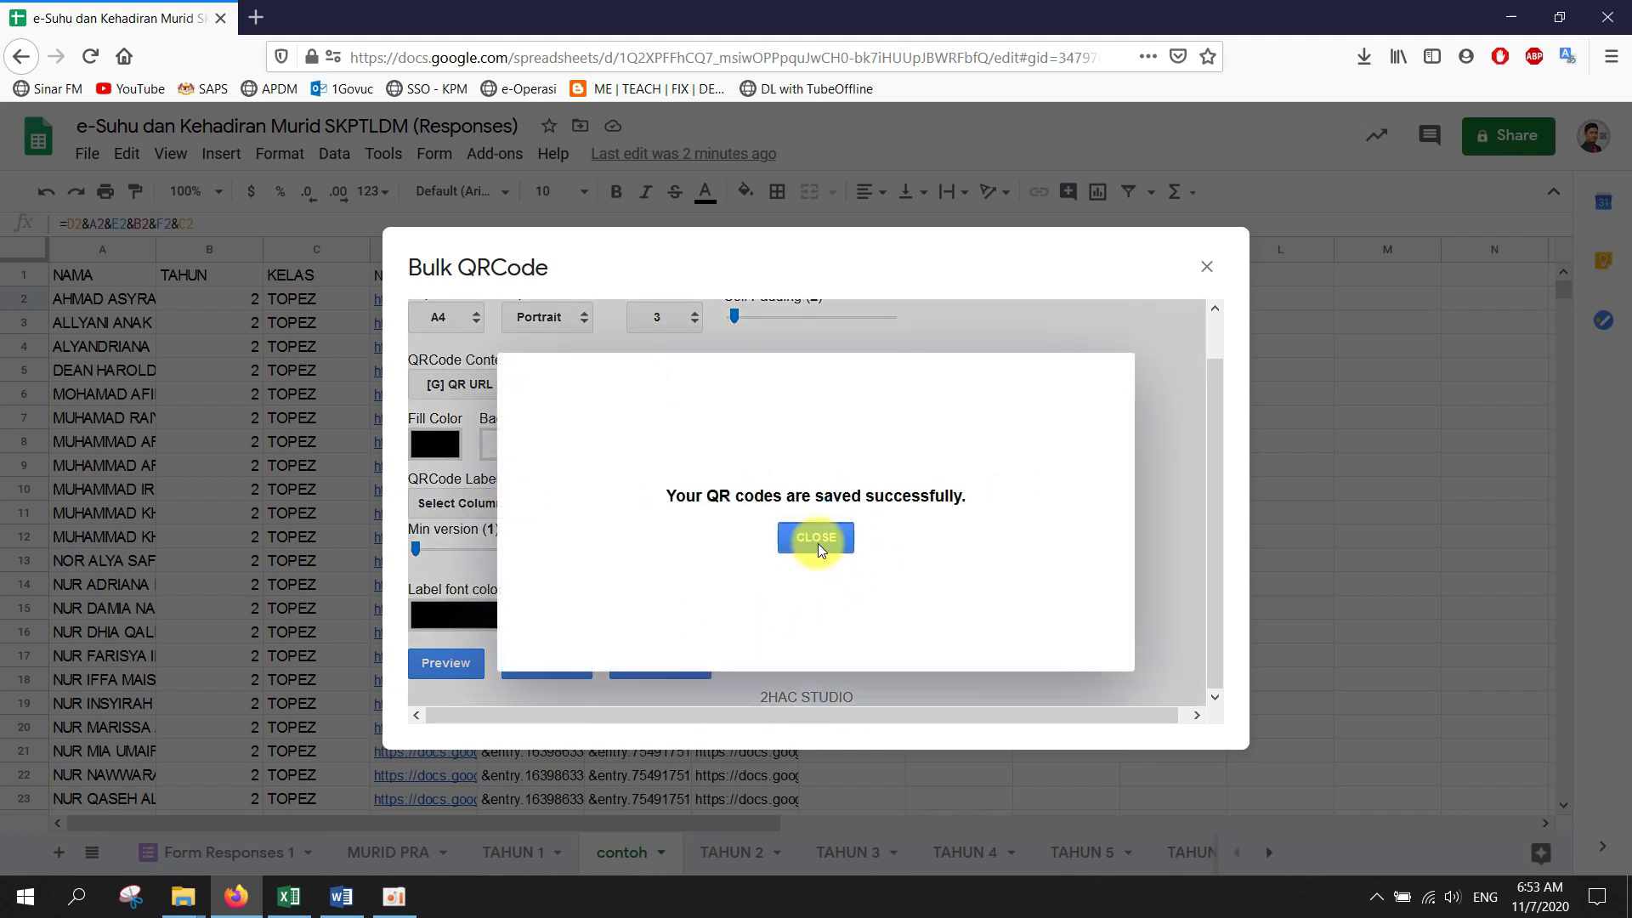
left_click(816, 538)
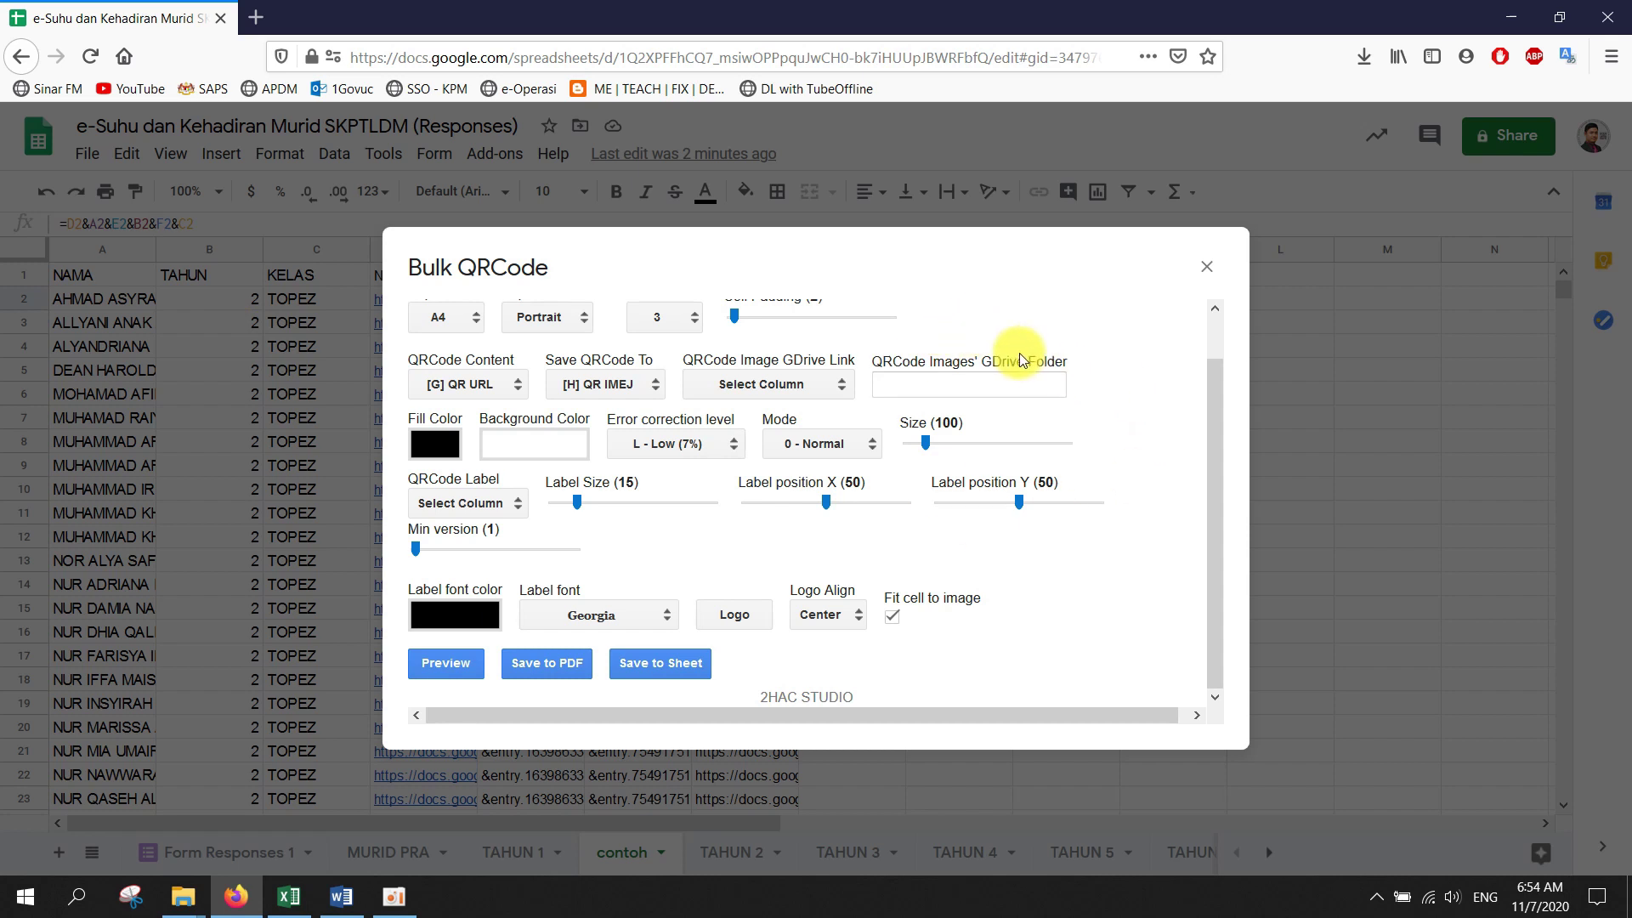
left_click(255, 17)
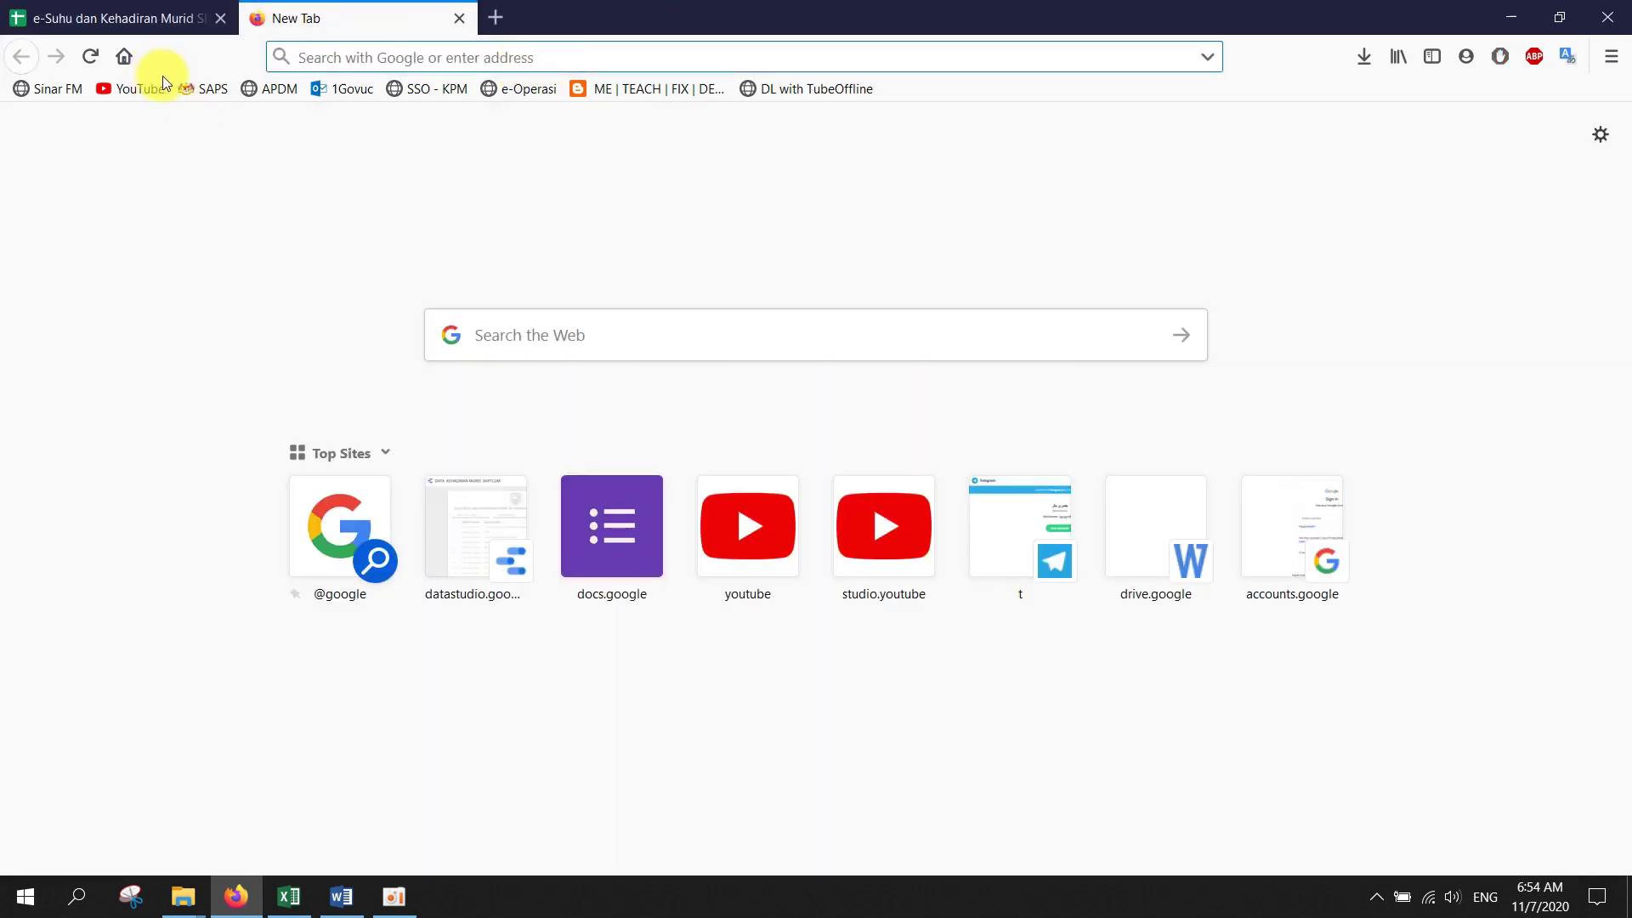
left_click(43, 17)
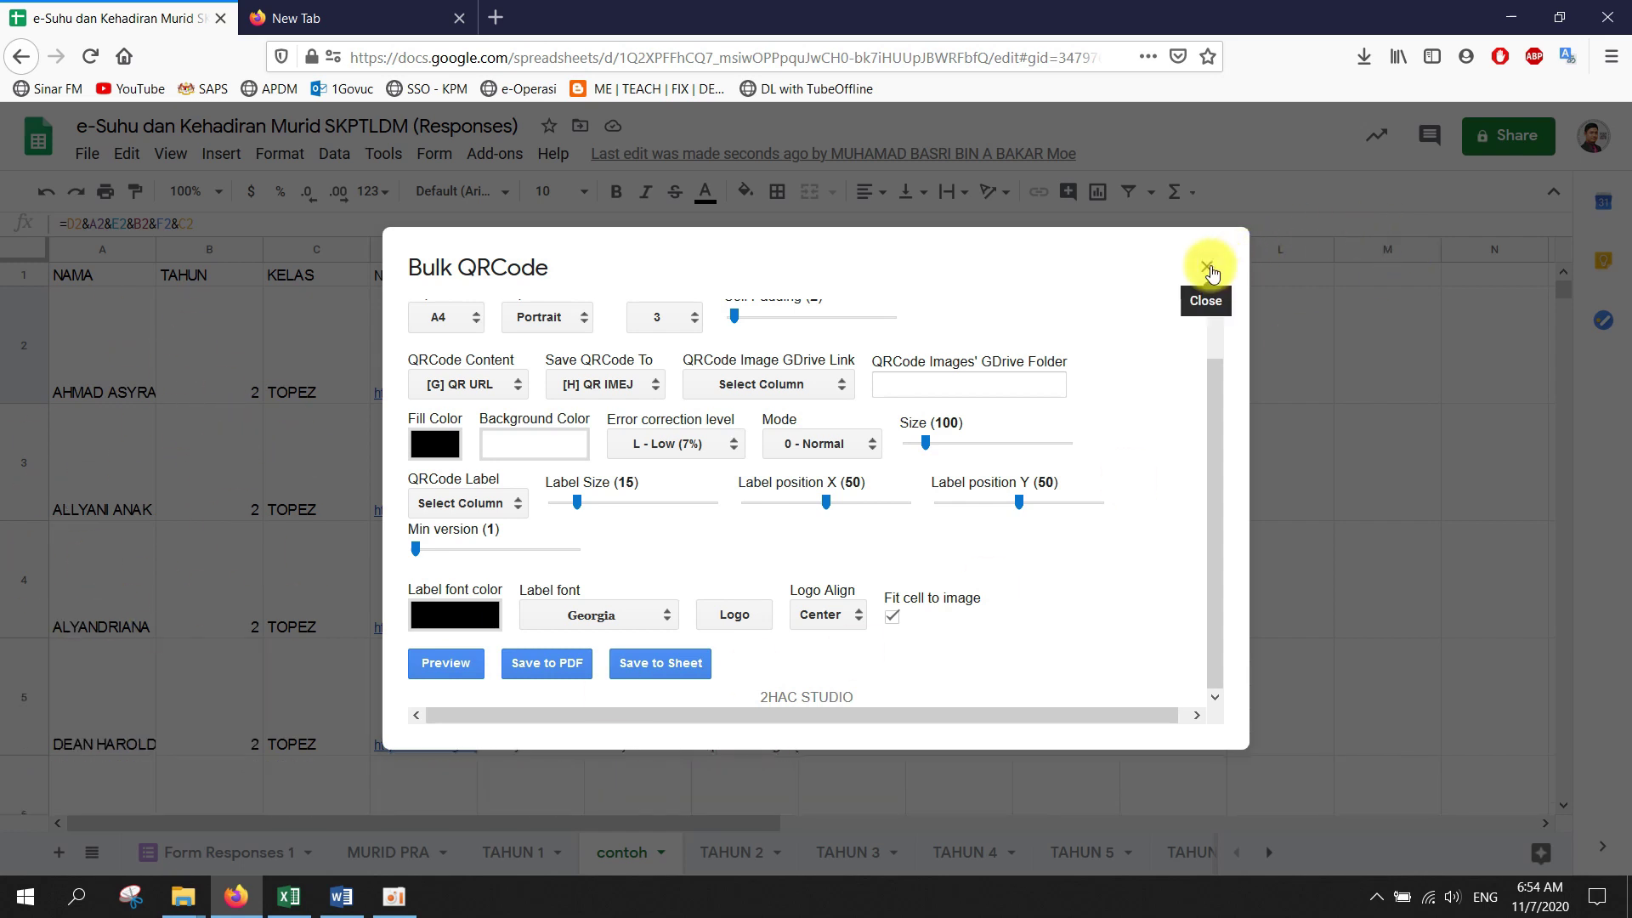
left_click(1208, 268)
Examine the QR IMEJ column of the contoh sheet to see which pupil rows received a QR image
scroll(910, 450, "down", 5)
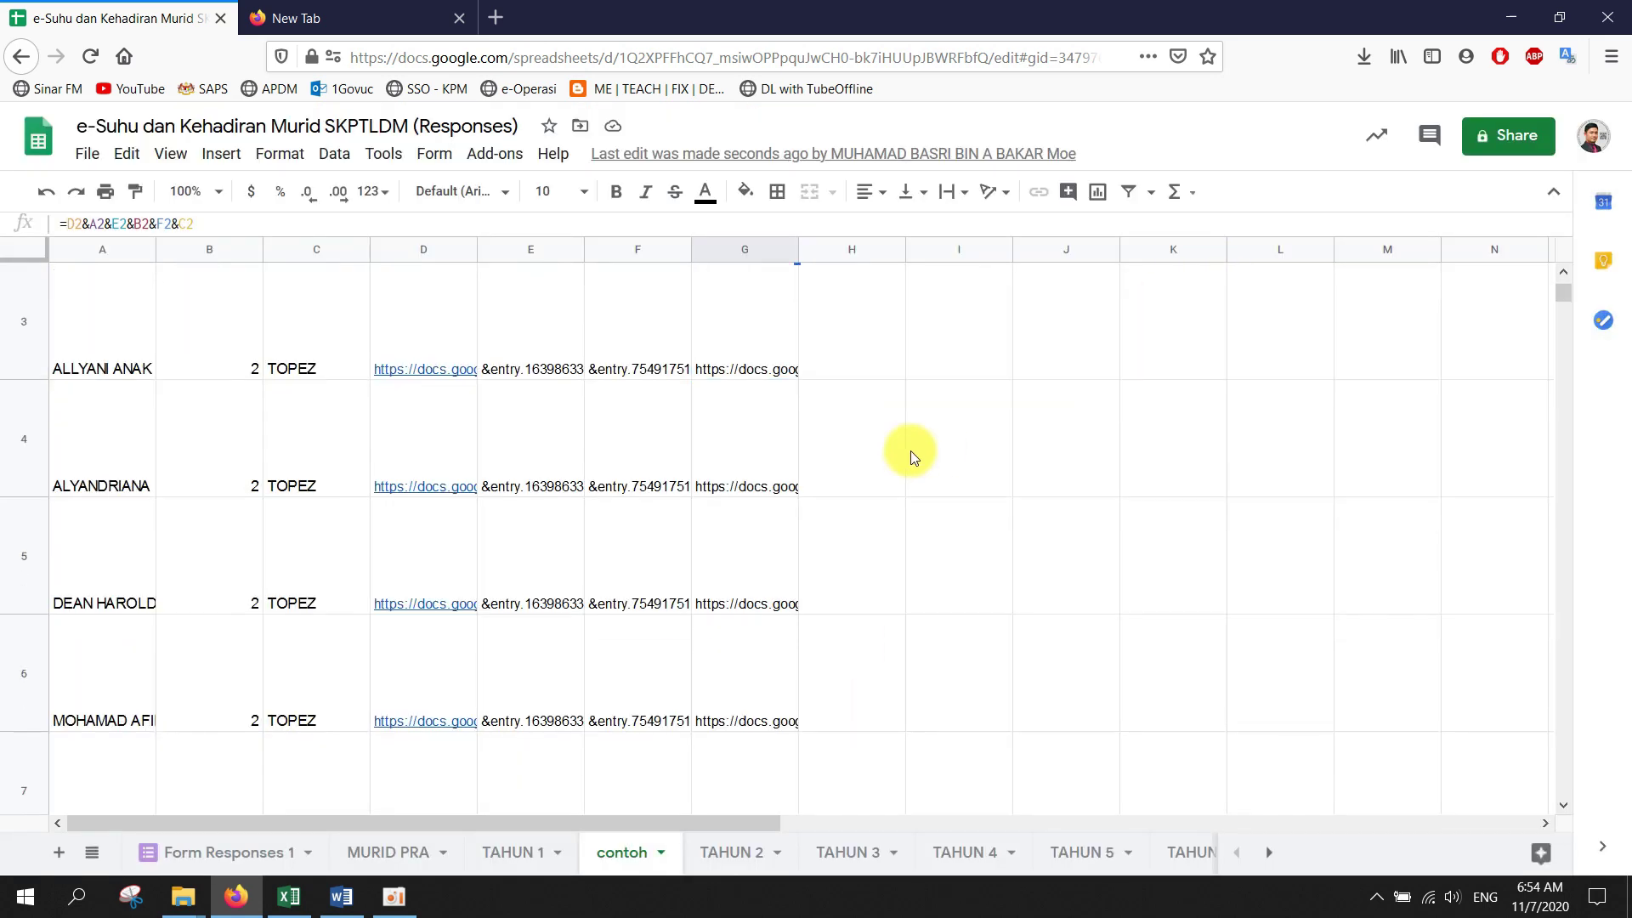
scroll(910, 450, "down", 3)
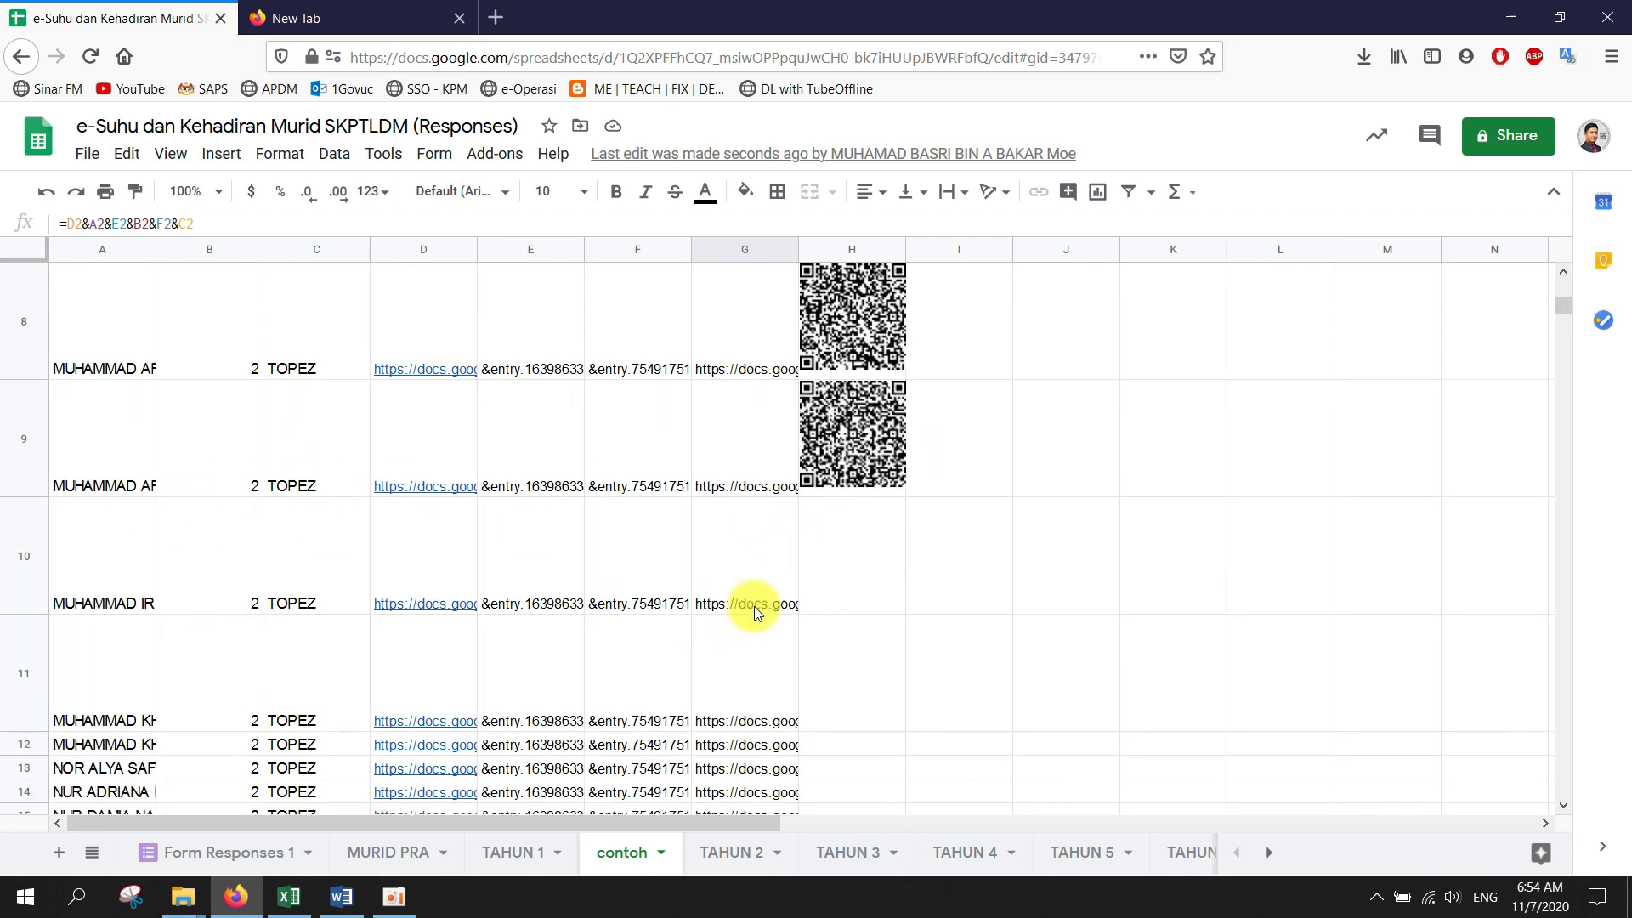
scroll(820, 591, "down", 3)
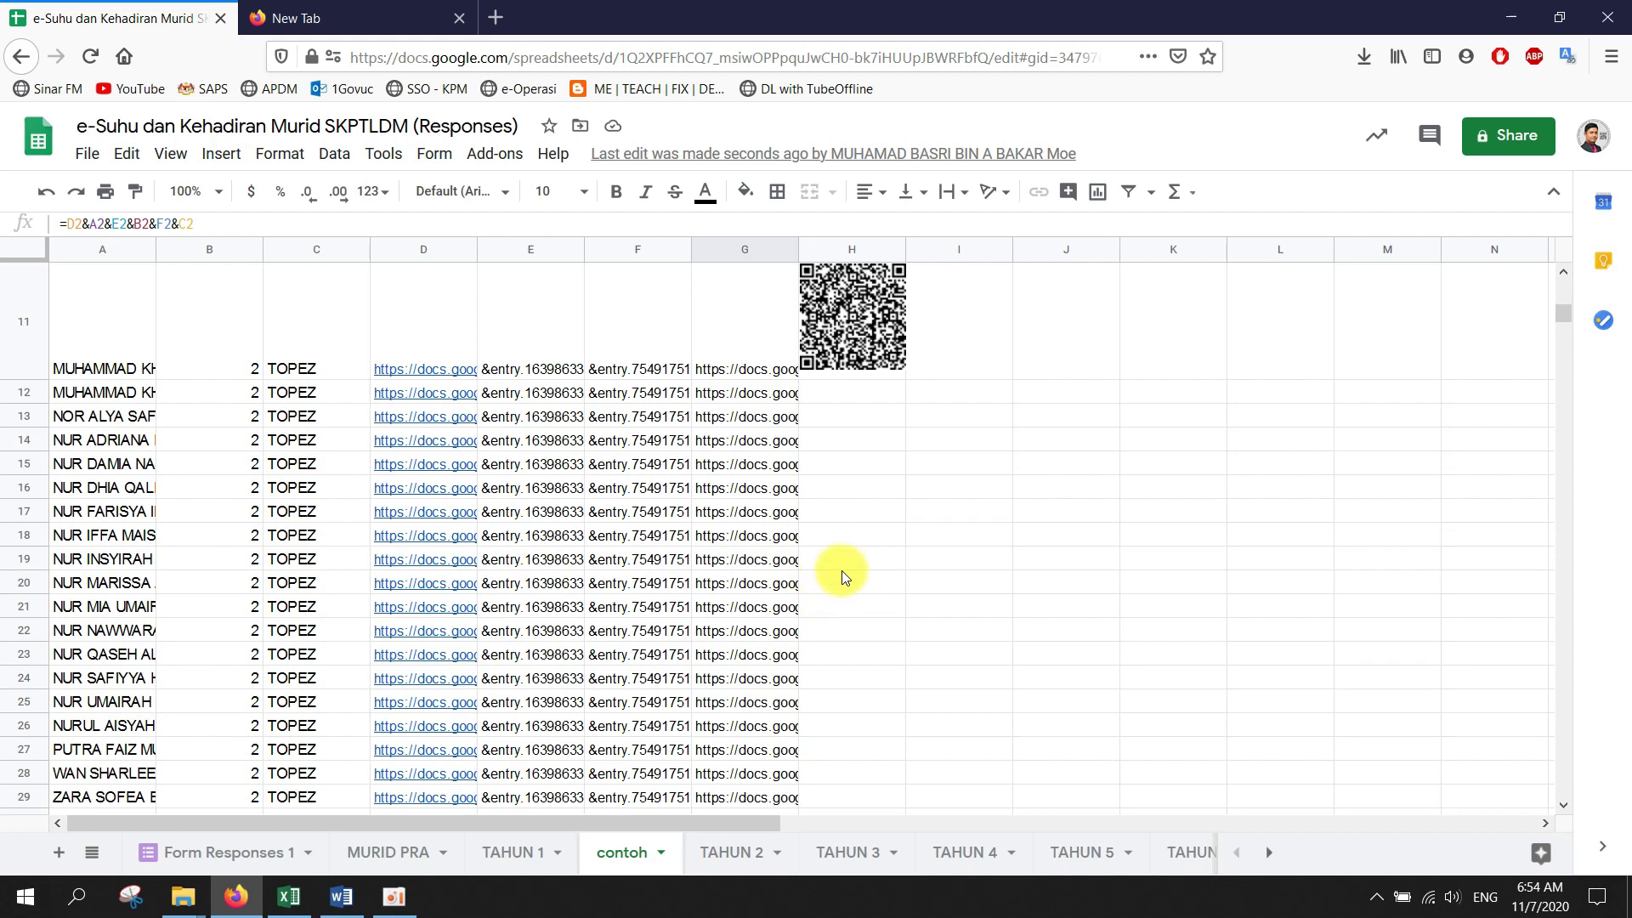
scroll(842, 570, "down", 8)
scroll(564, 725, "down", 10)
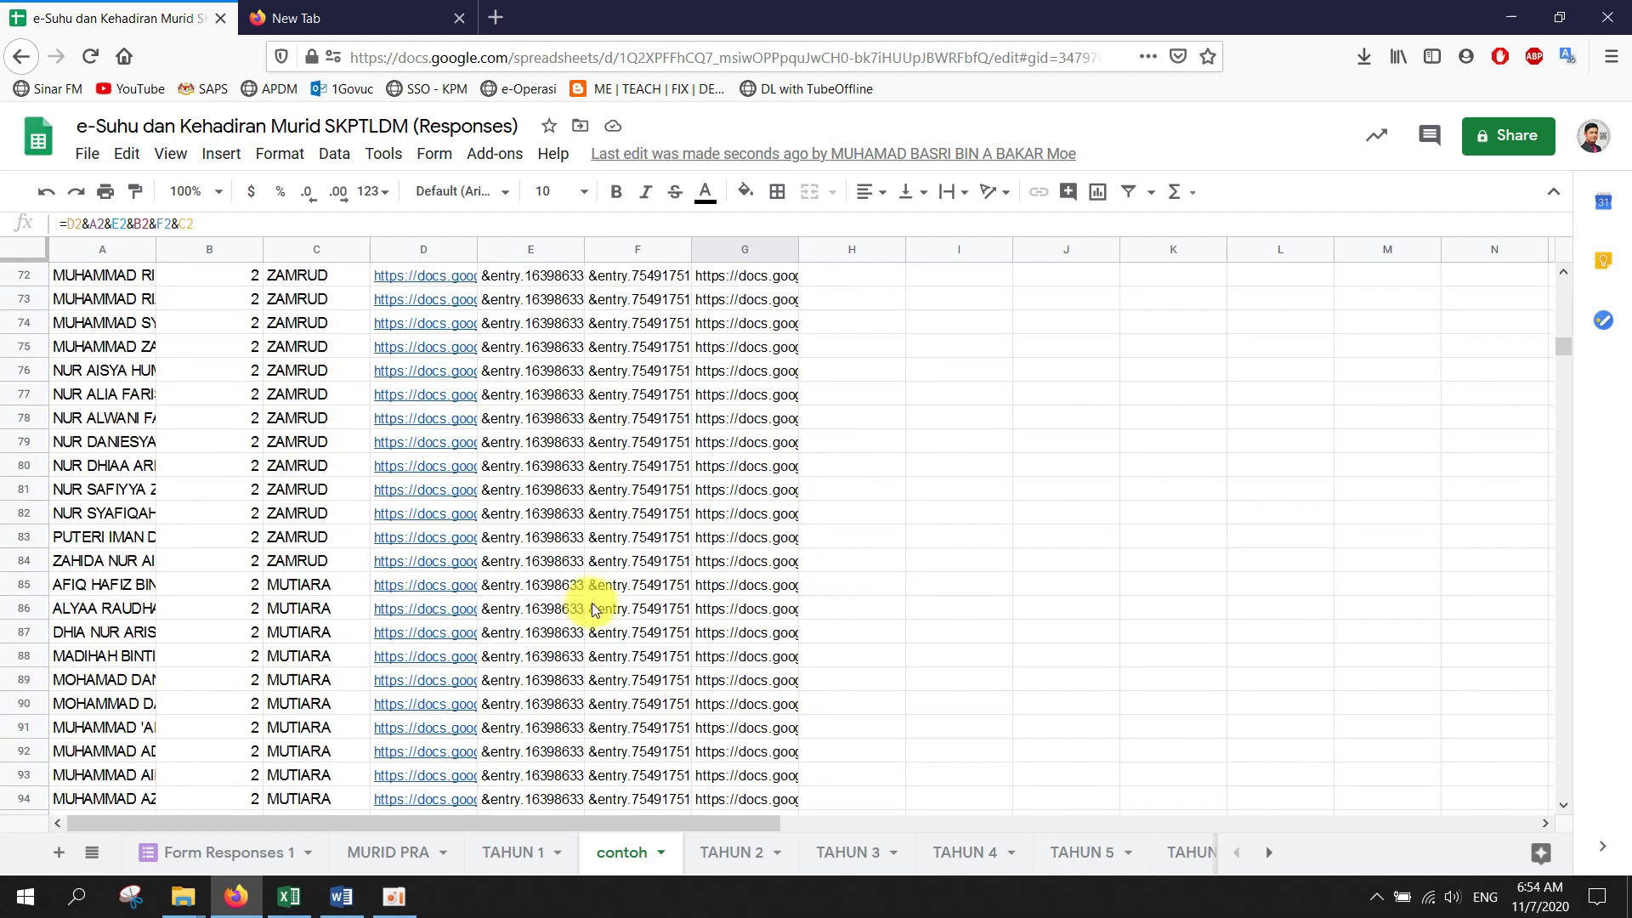
scroll(583, 692, "up", 15)
scroll(598, 610, "down", 2)
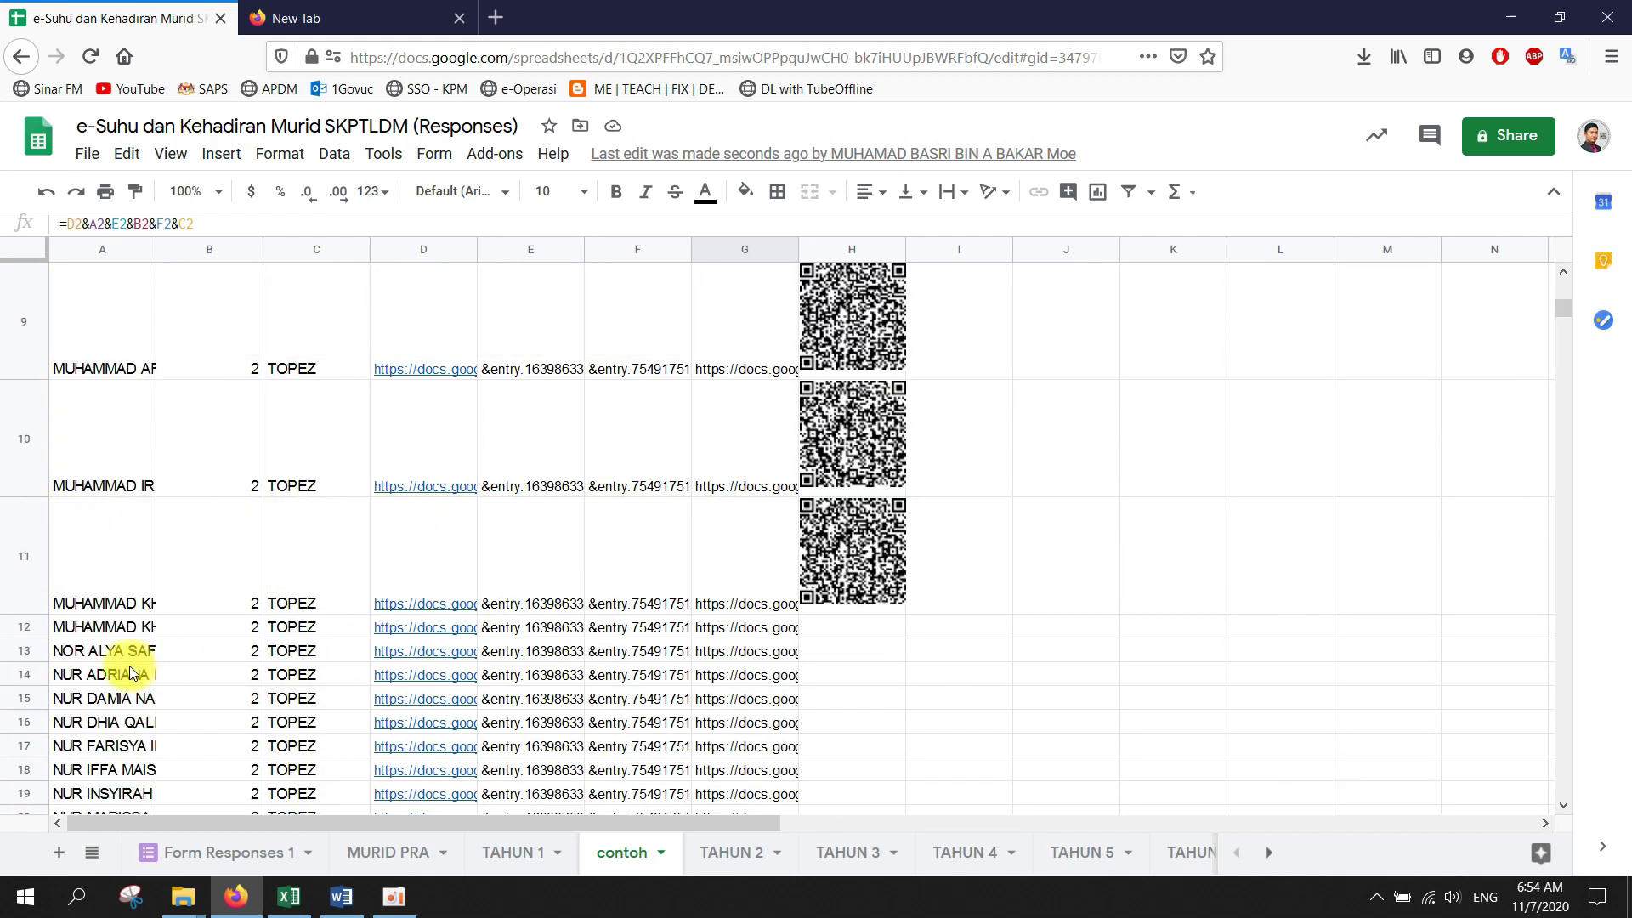
left_click(25, 634)
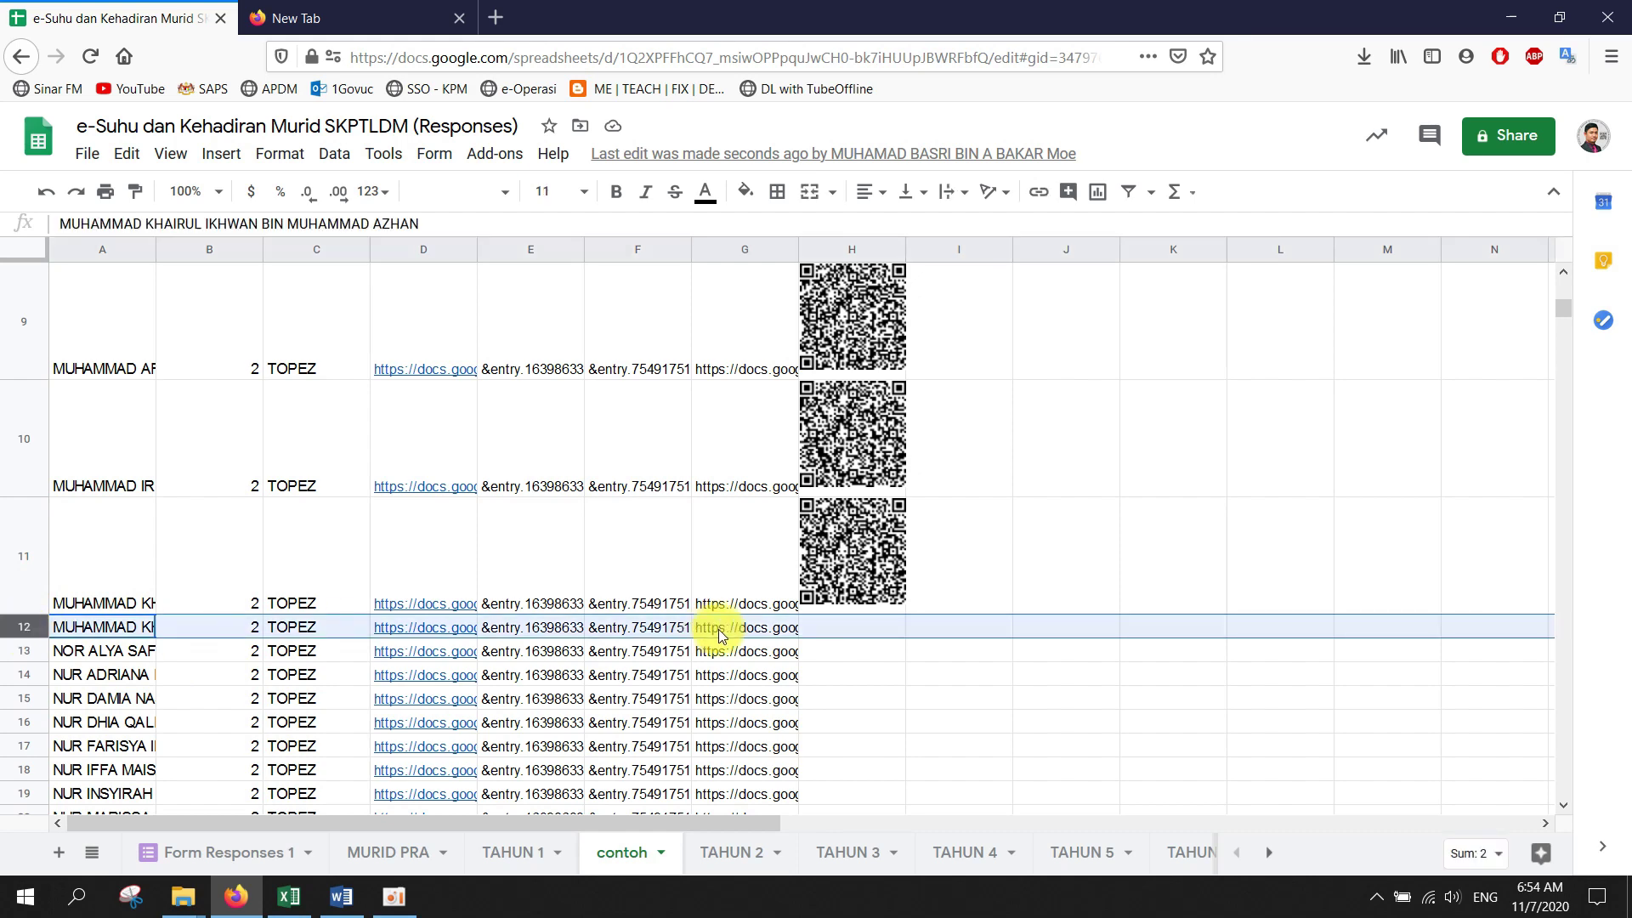
left_click(841, 627)
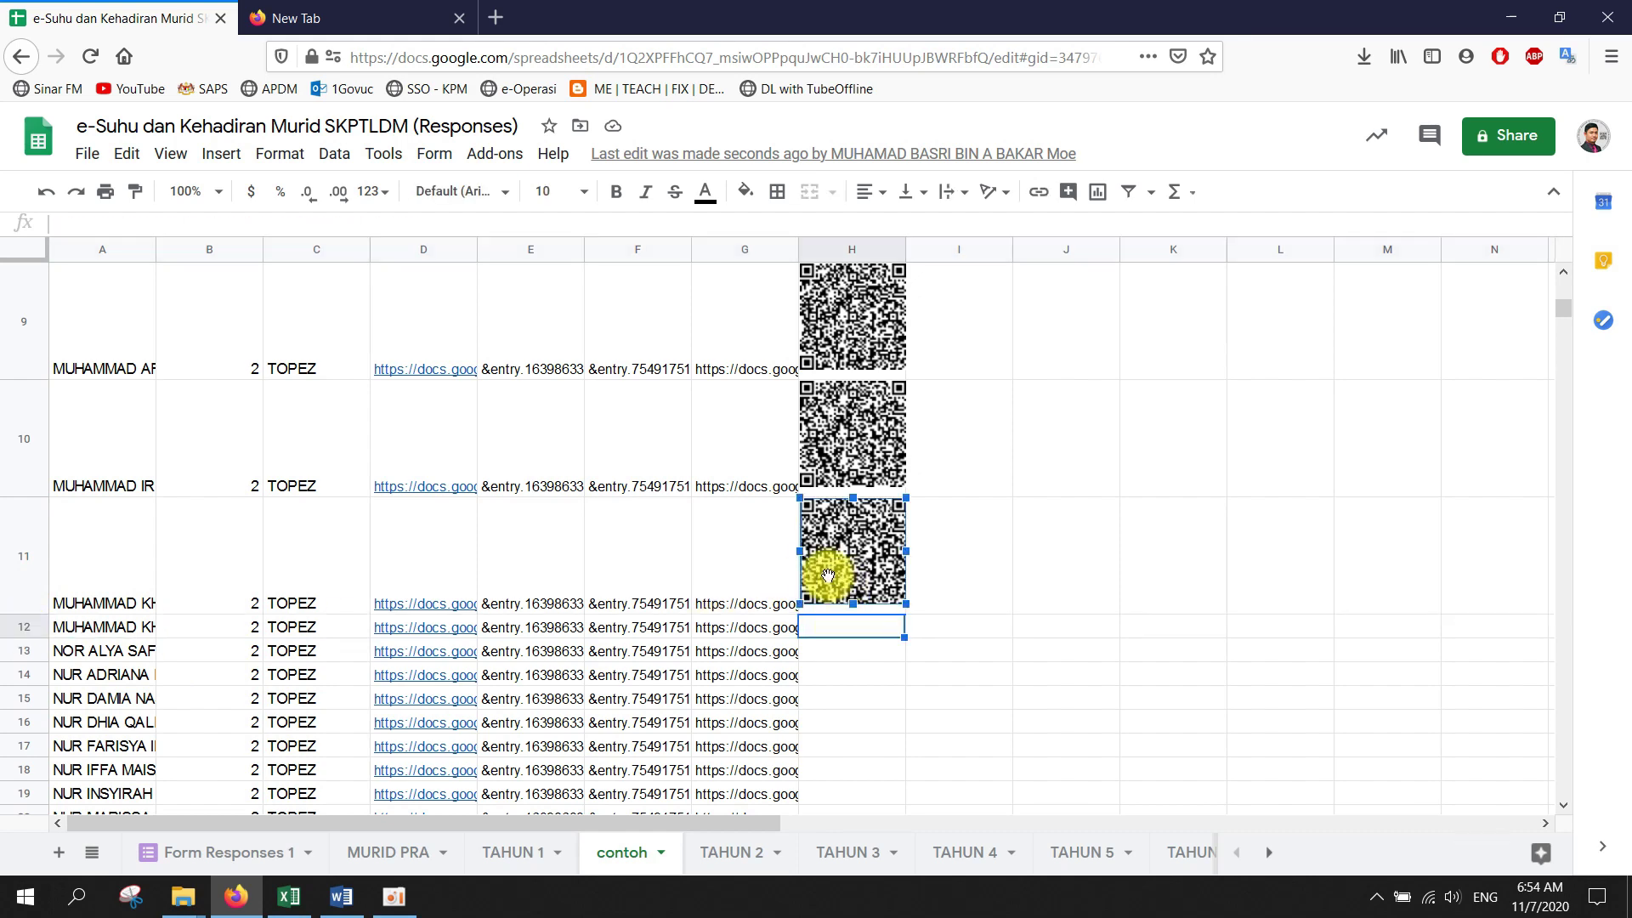
left_click(965, 561)
scroll(966, 561, "up", 5)
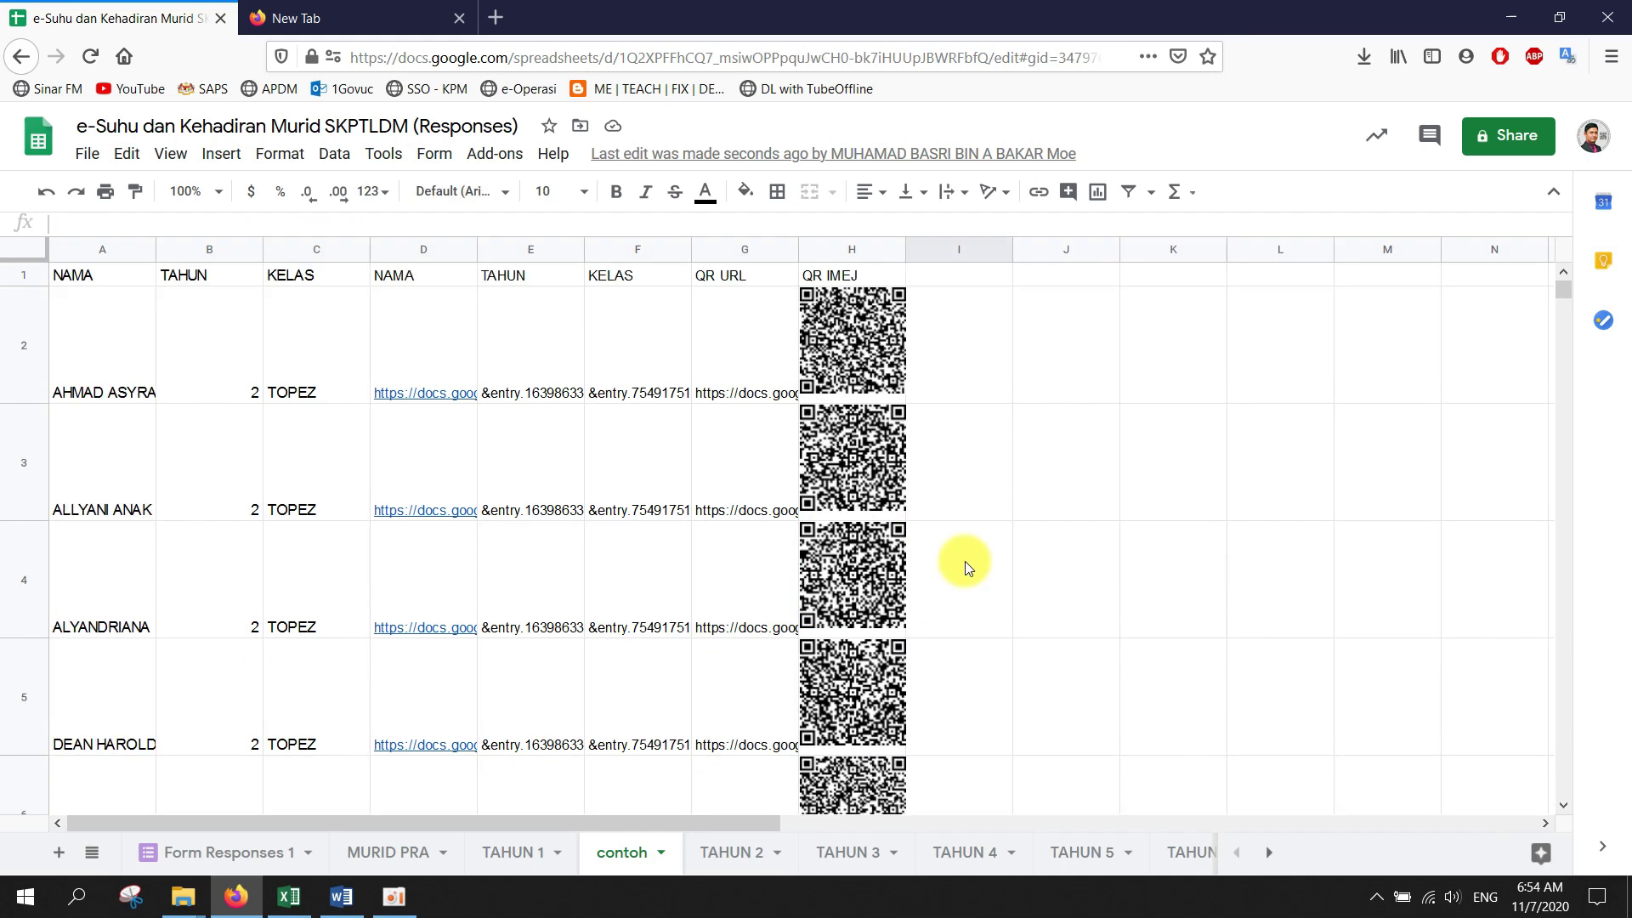
scroll(965, 561, "down", 10)
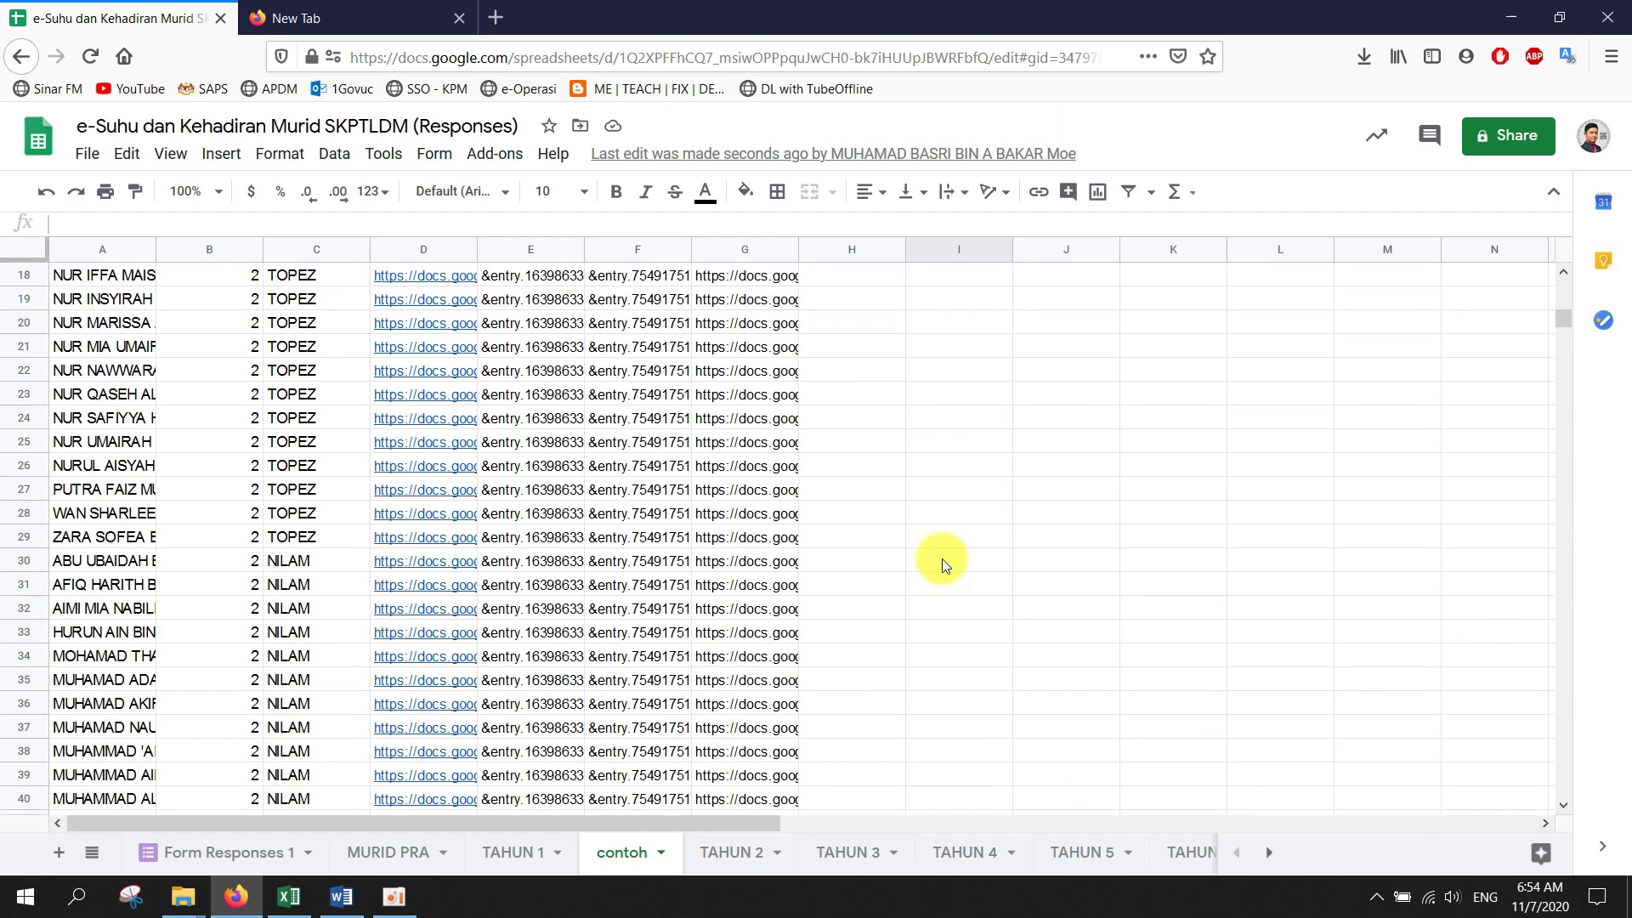
scroll(944, 562, "up", 8)
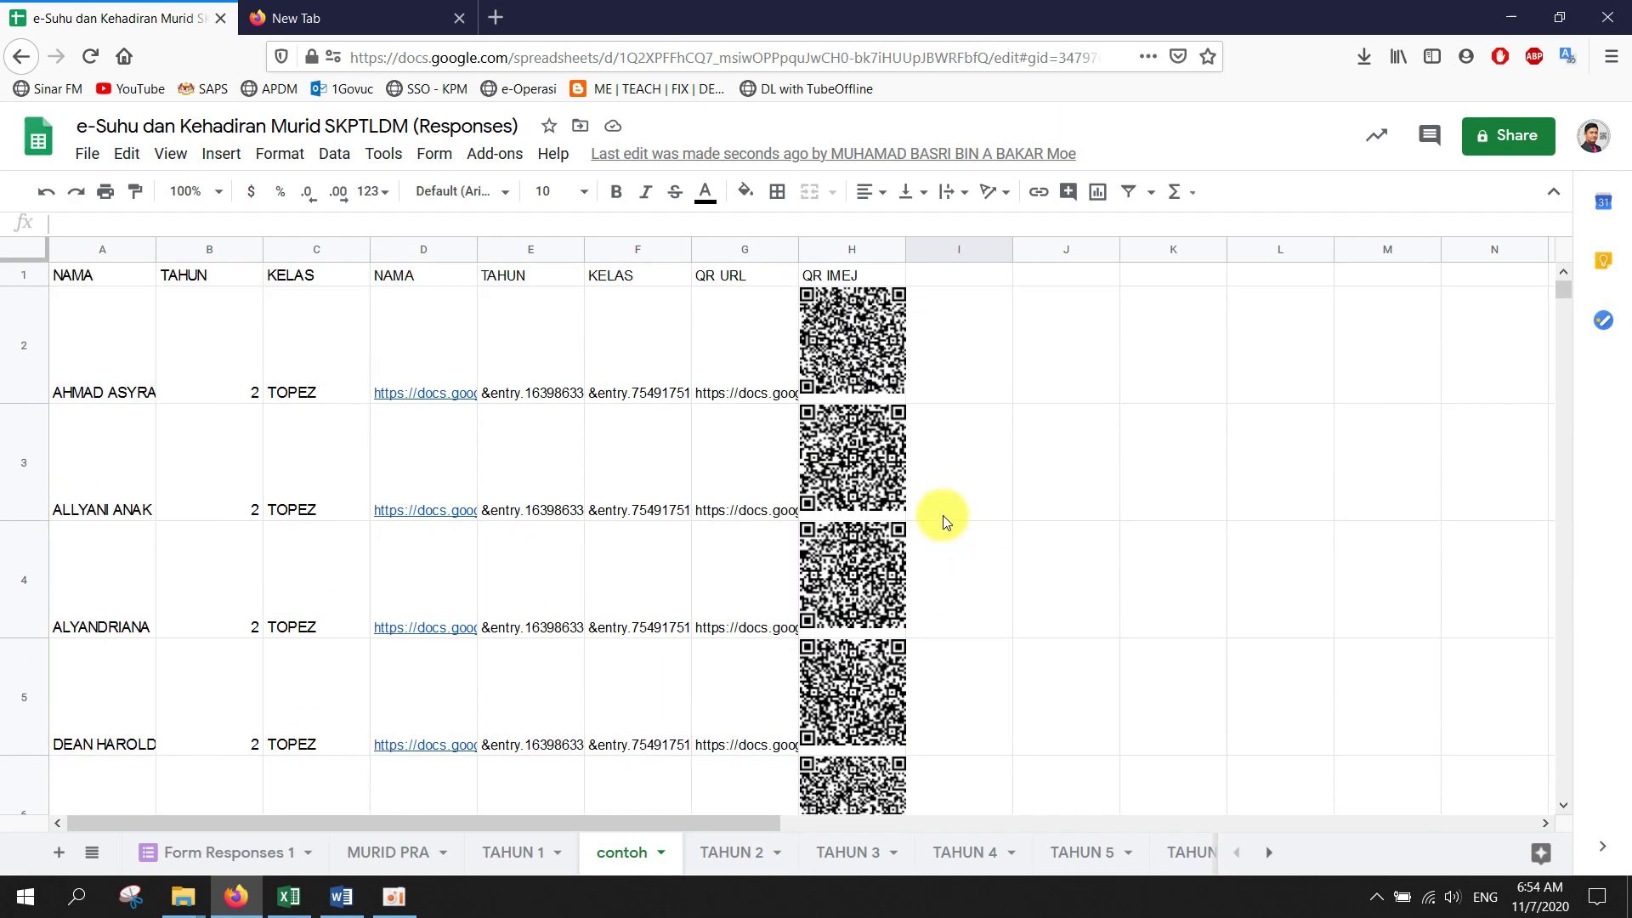
scroll(807, 523, "down", 5)
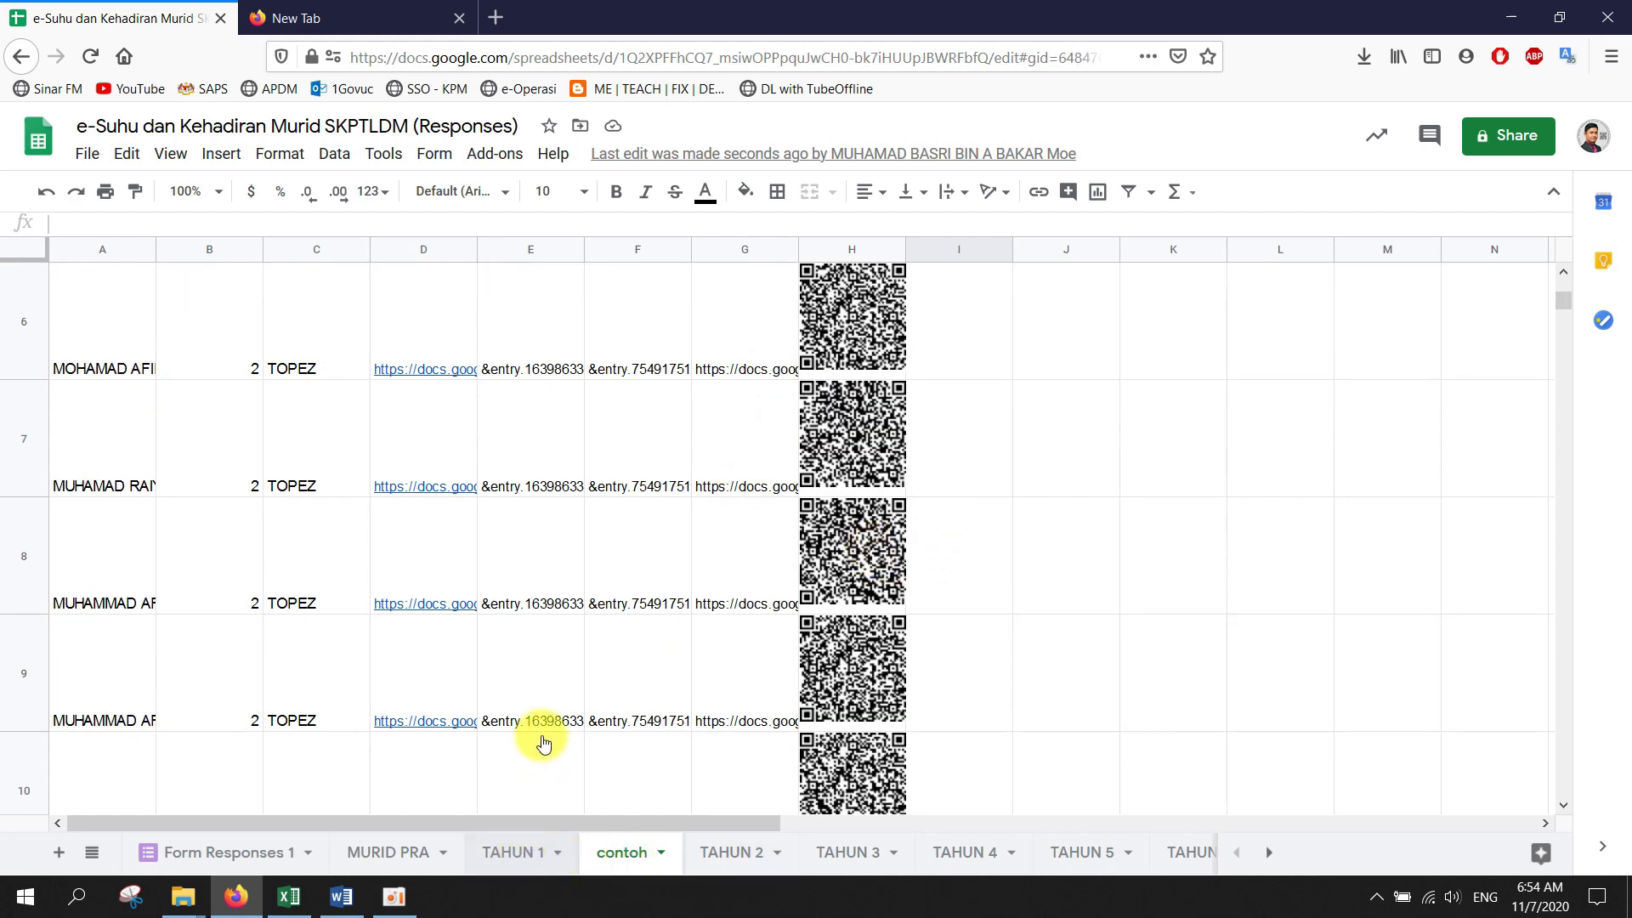
Examine the QR images in column H of the TAHUN 1 sheet for comparison with the contoh sheet
scroll(890, 600, "down", 10)
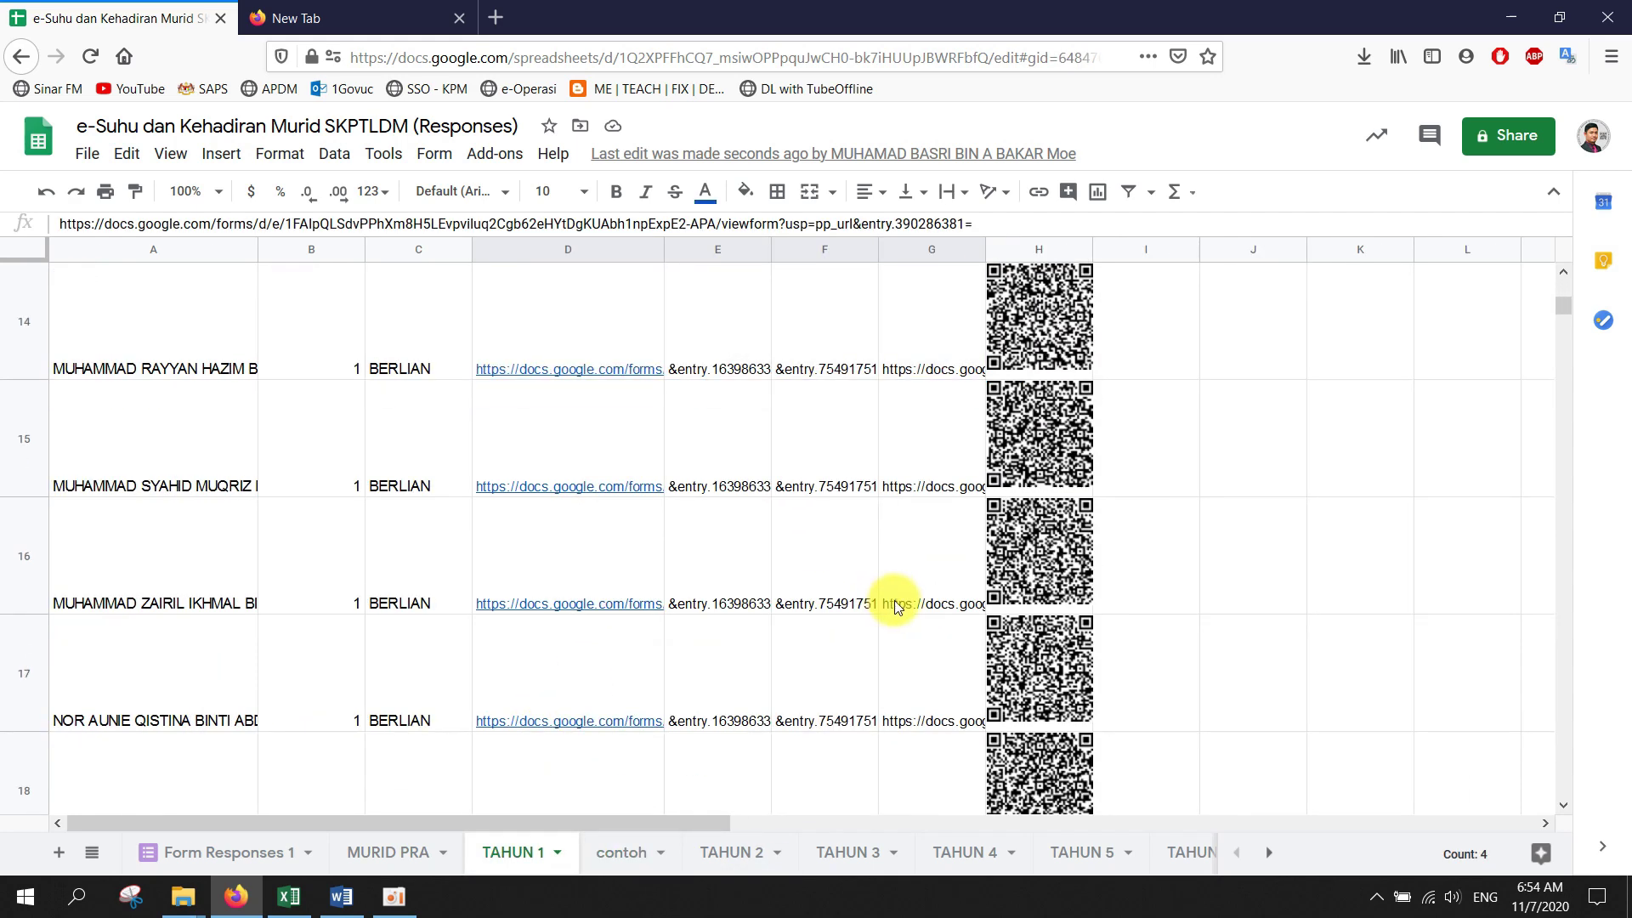
scroll(895, 604, "down", 15)
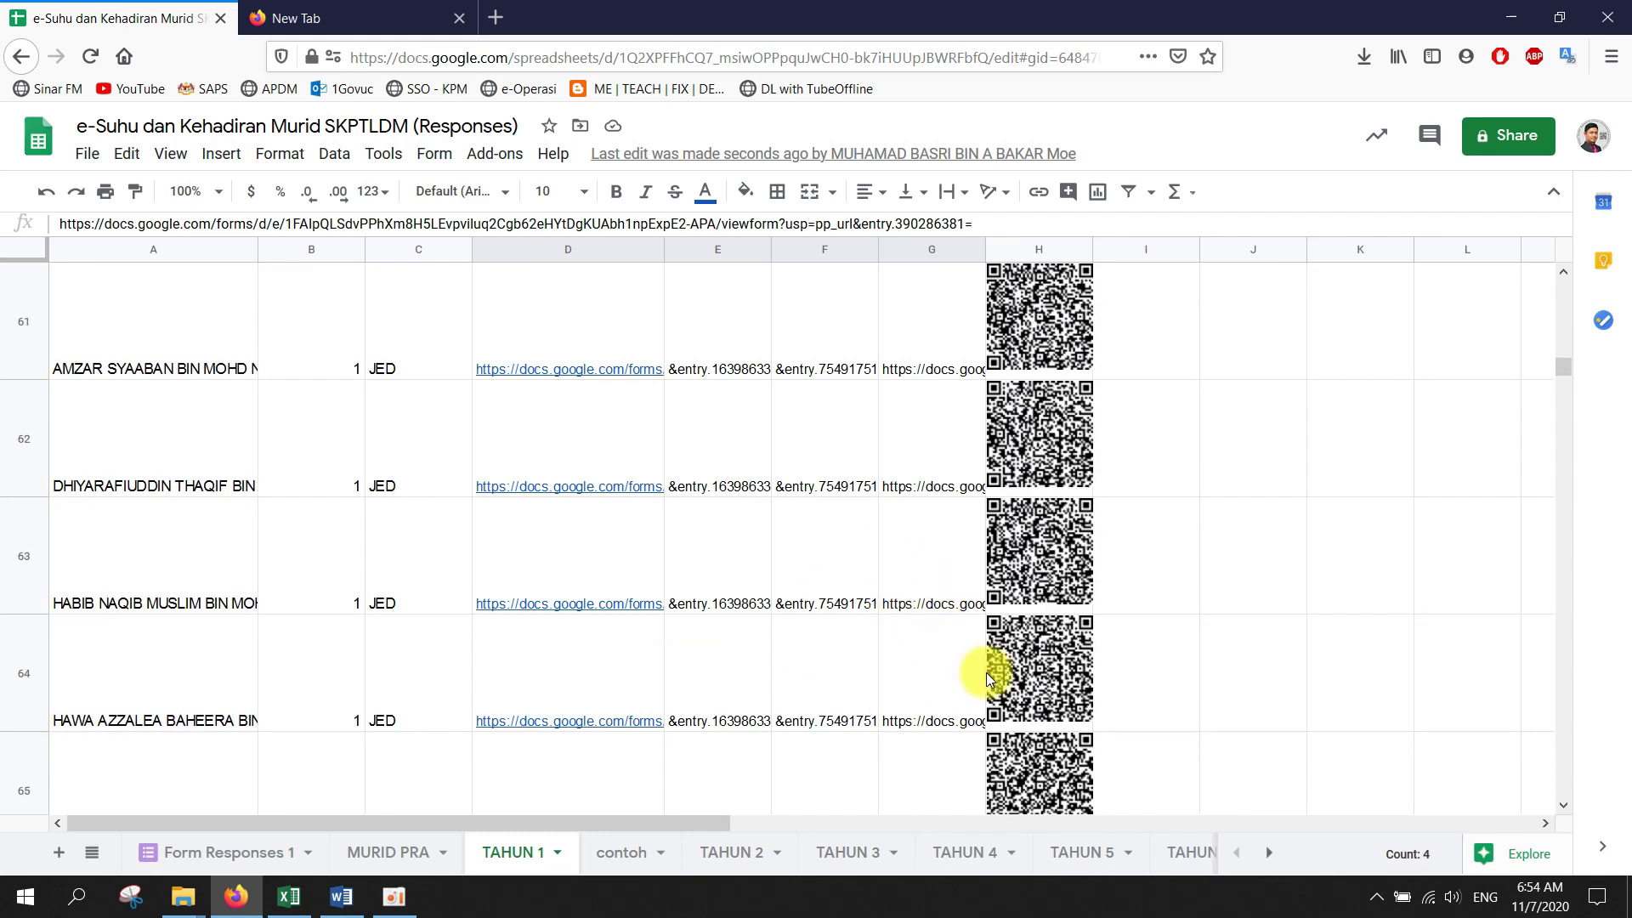
scroll(985, 658, "down", 4)
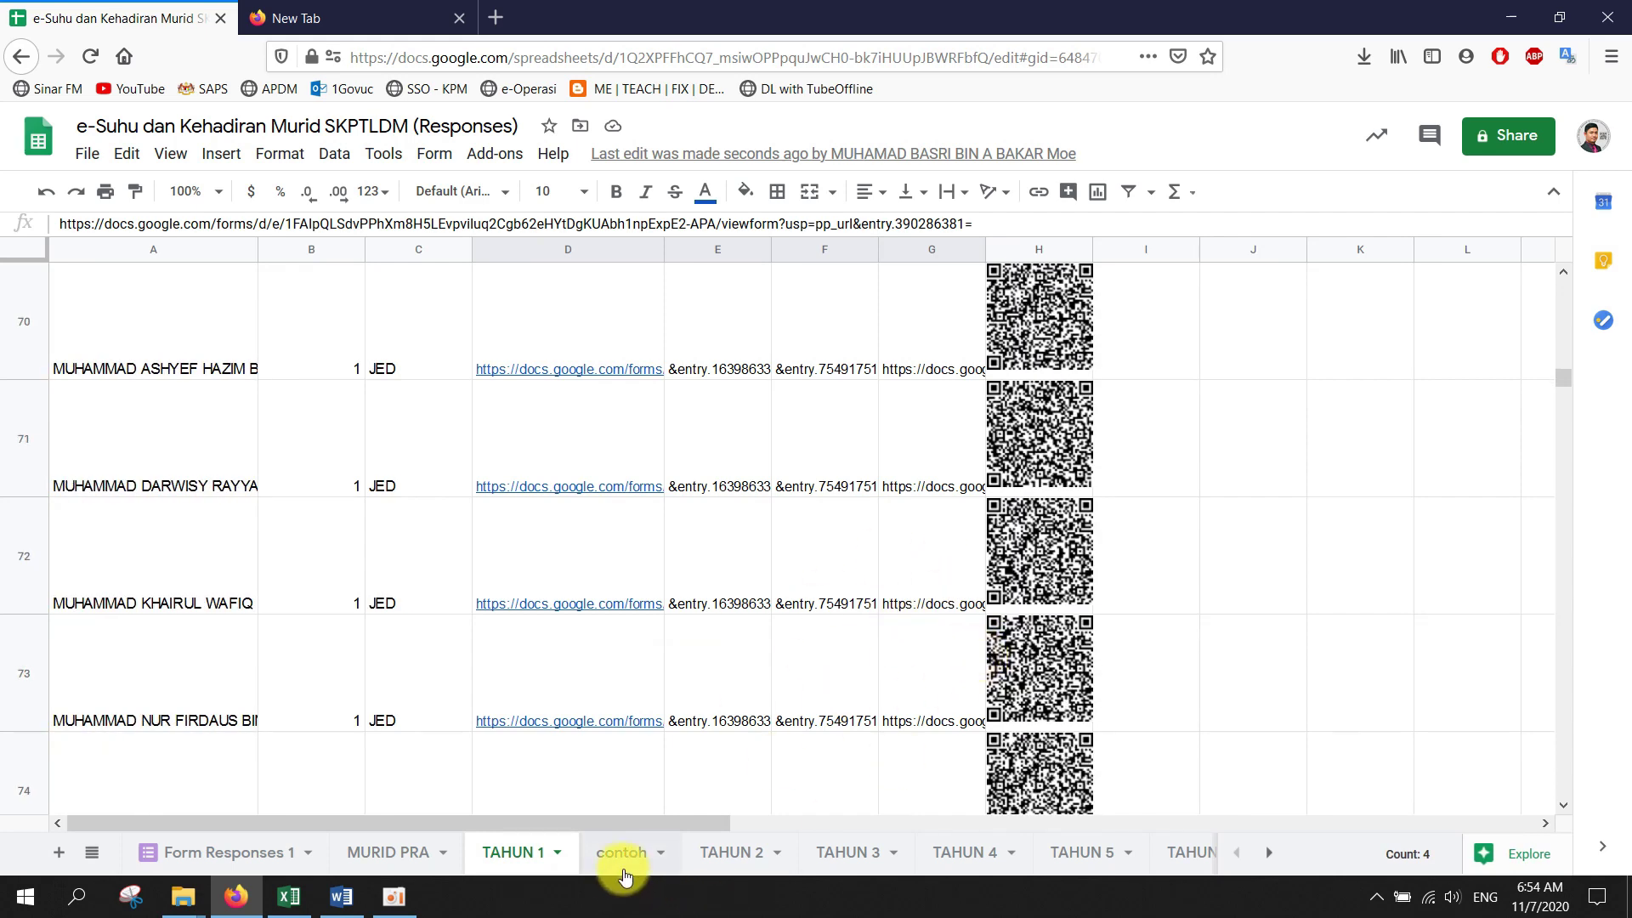
scroll(1172, 624, "down", 14)
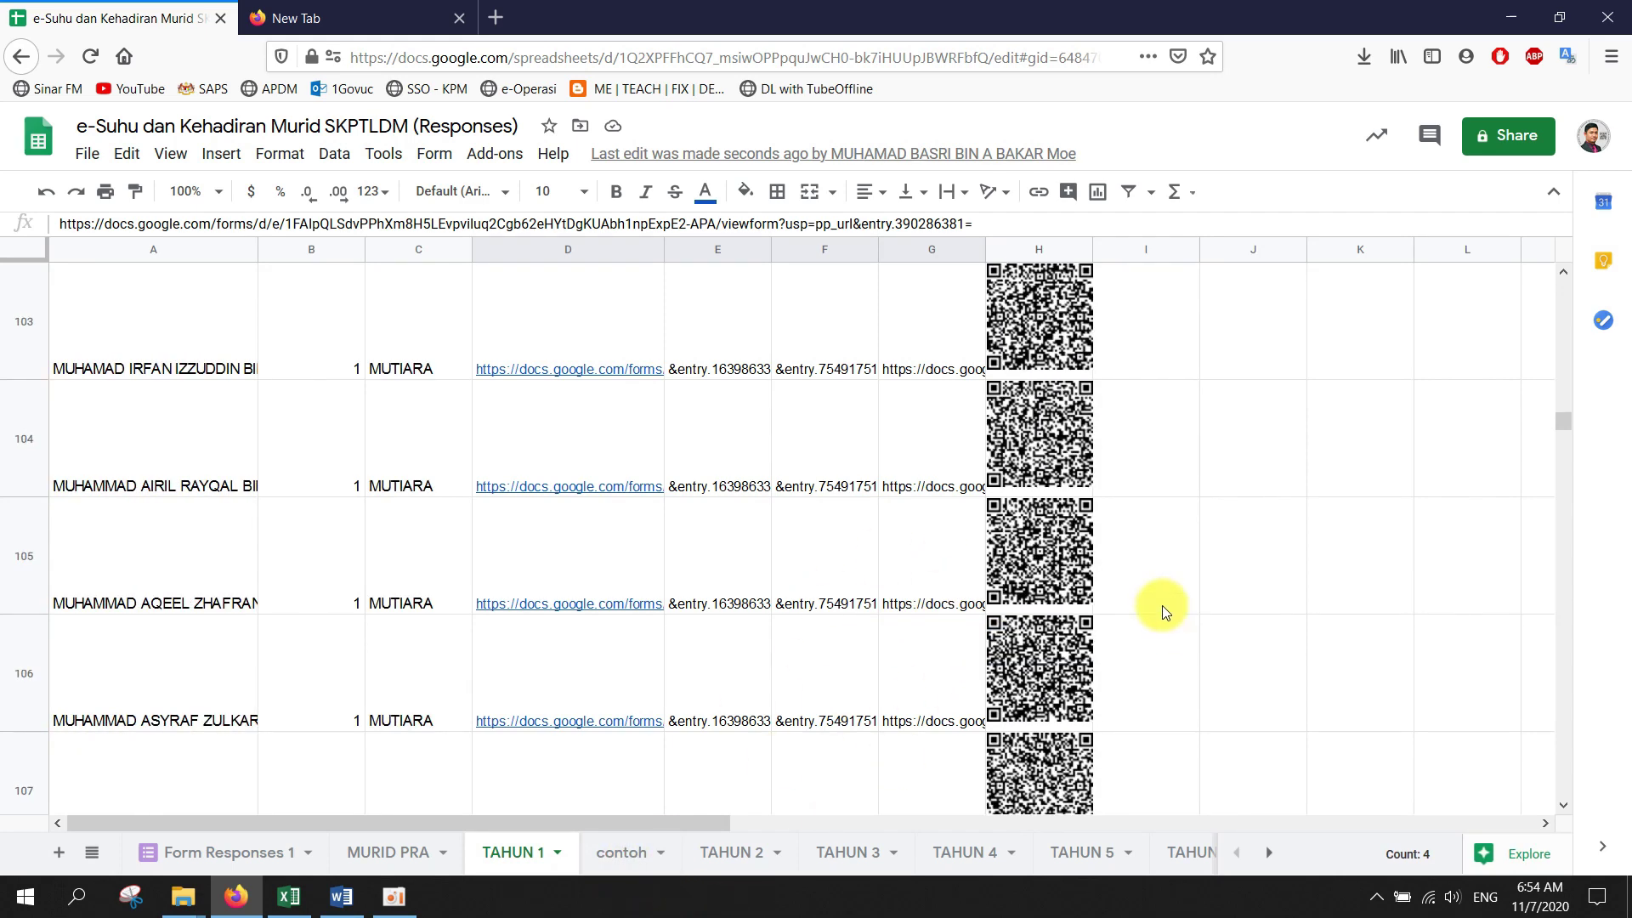
mouse_move(1011, 434)
left_mouse_down()
mouse_move(1038, 423)
mouse_move(1035, 440)
left_mouse_up()
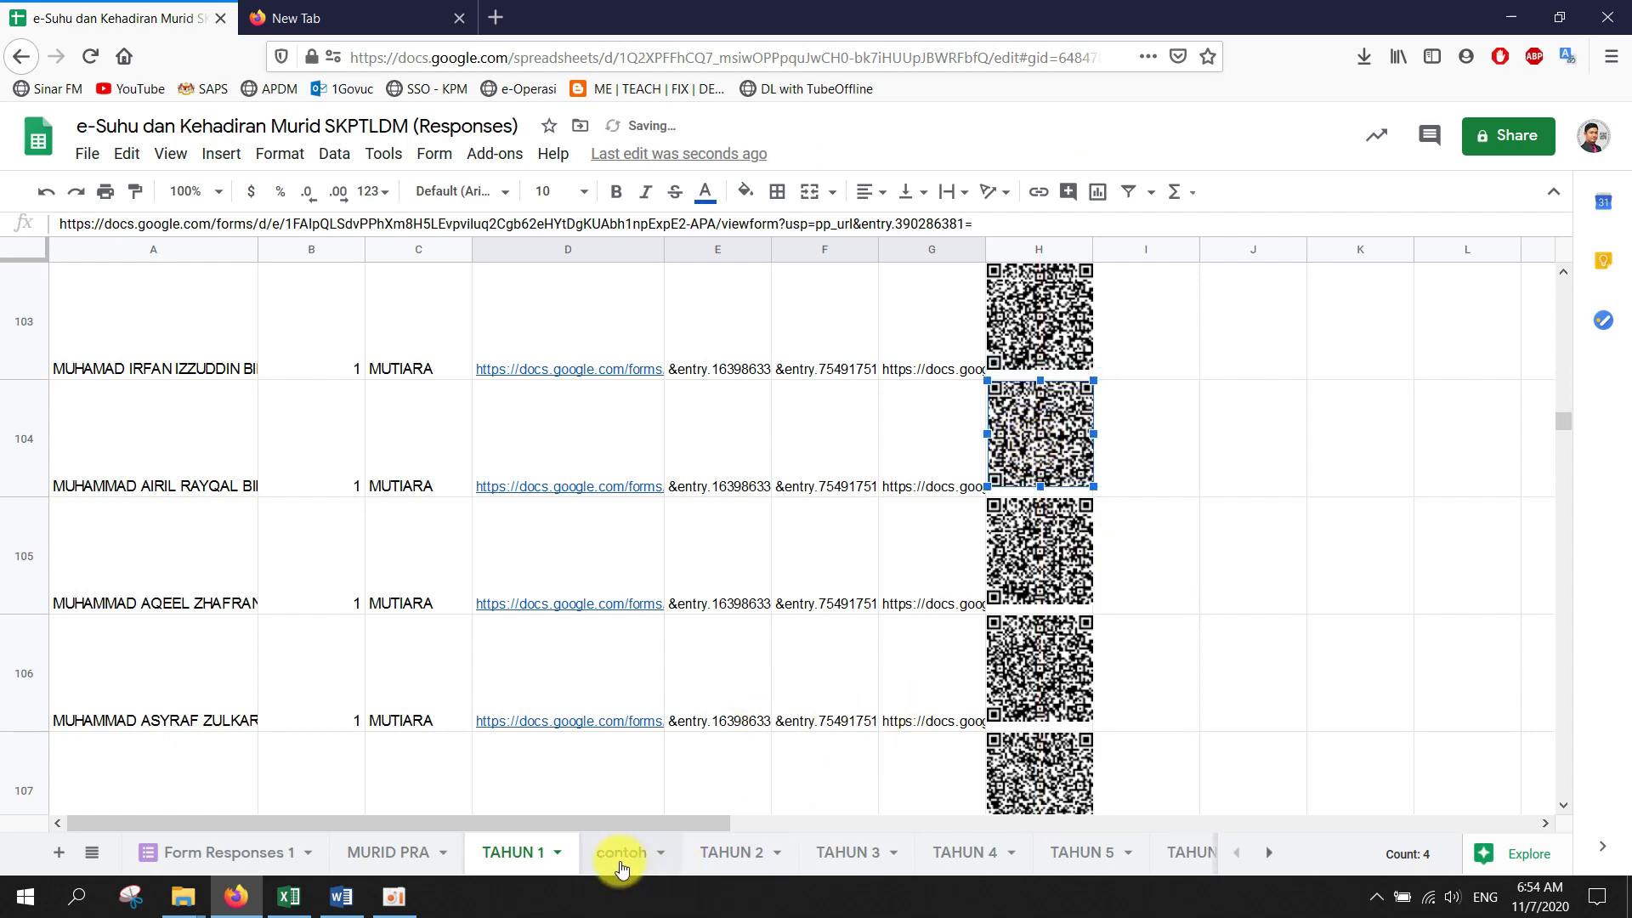
Inspect the contoh sheet around rows 11 and 12 and back up to the header for rows with and without QR images
left_click(621, 852)
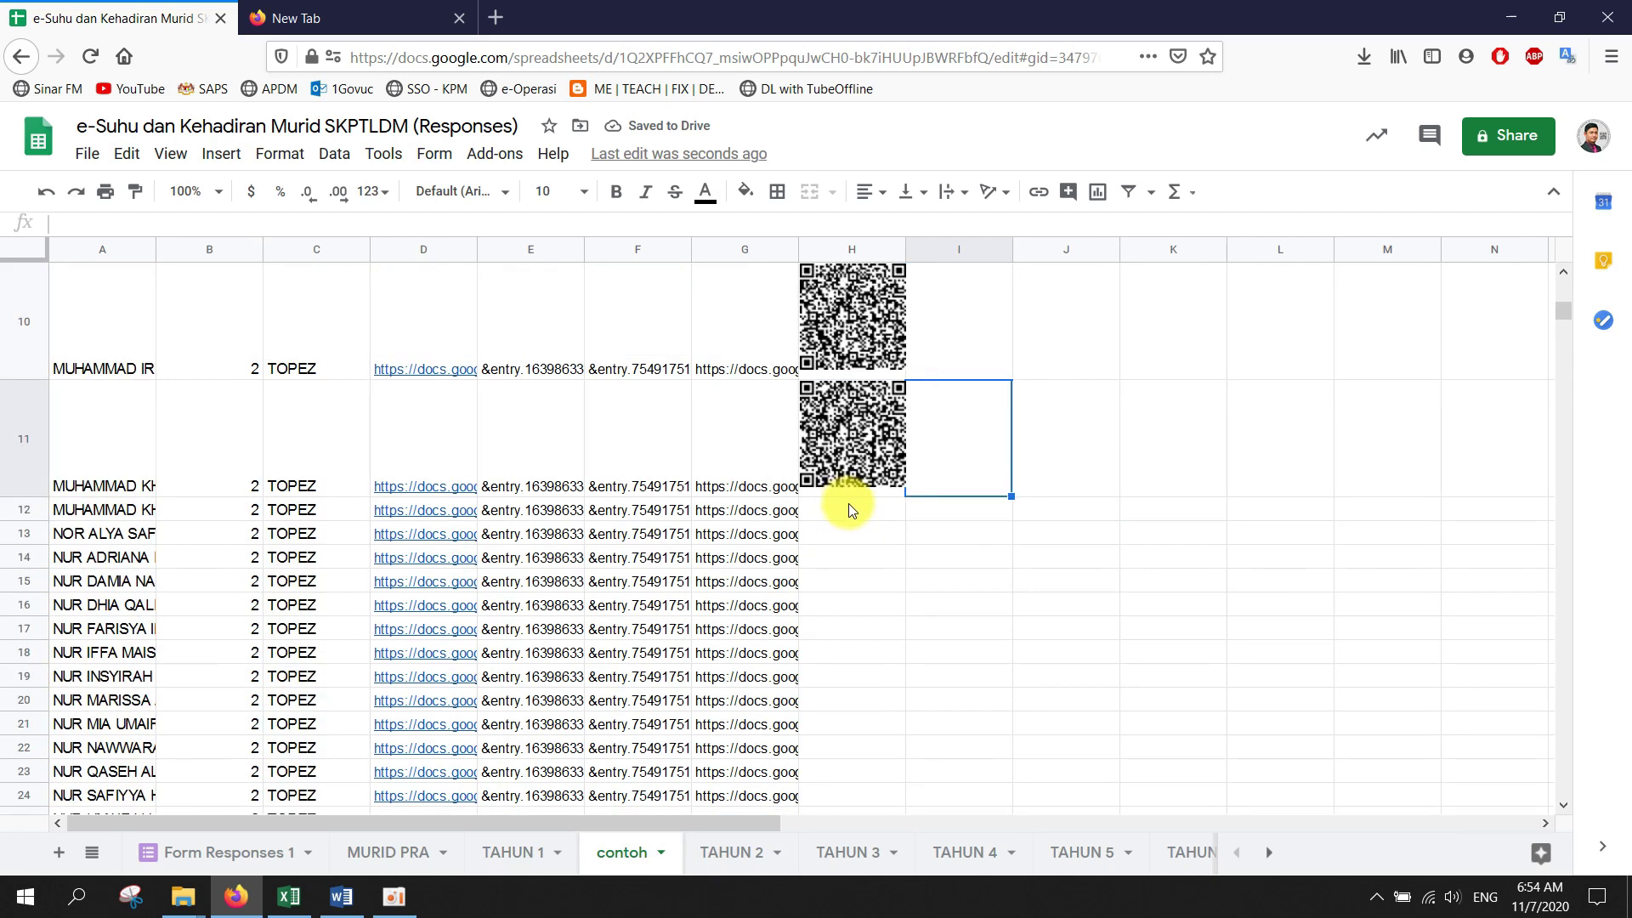
left_click(16, 461)
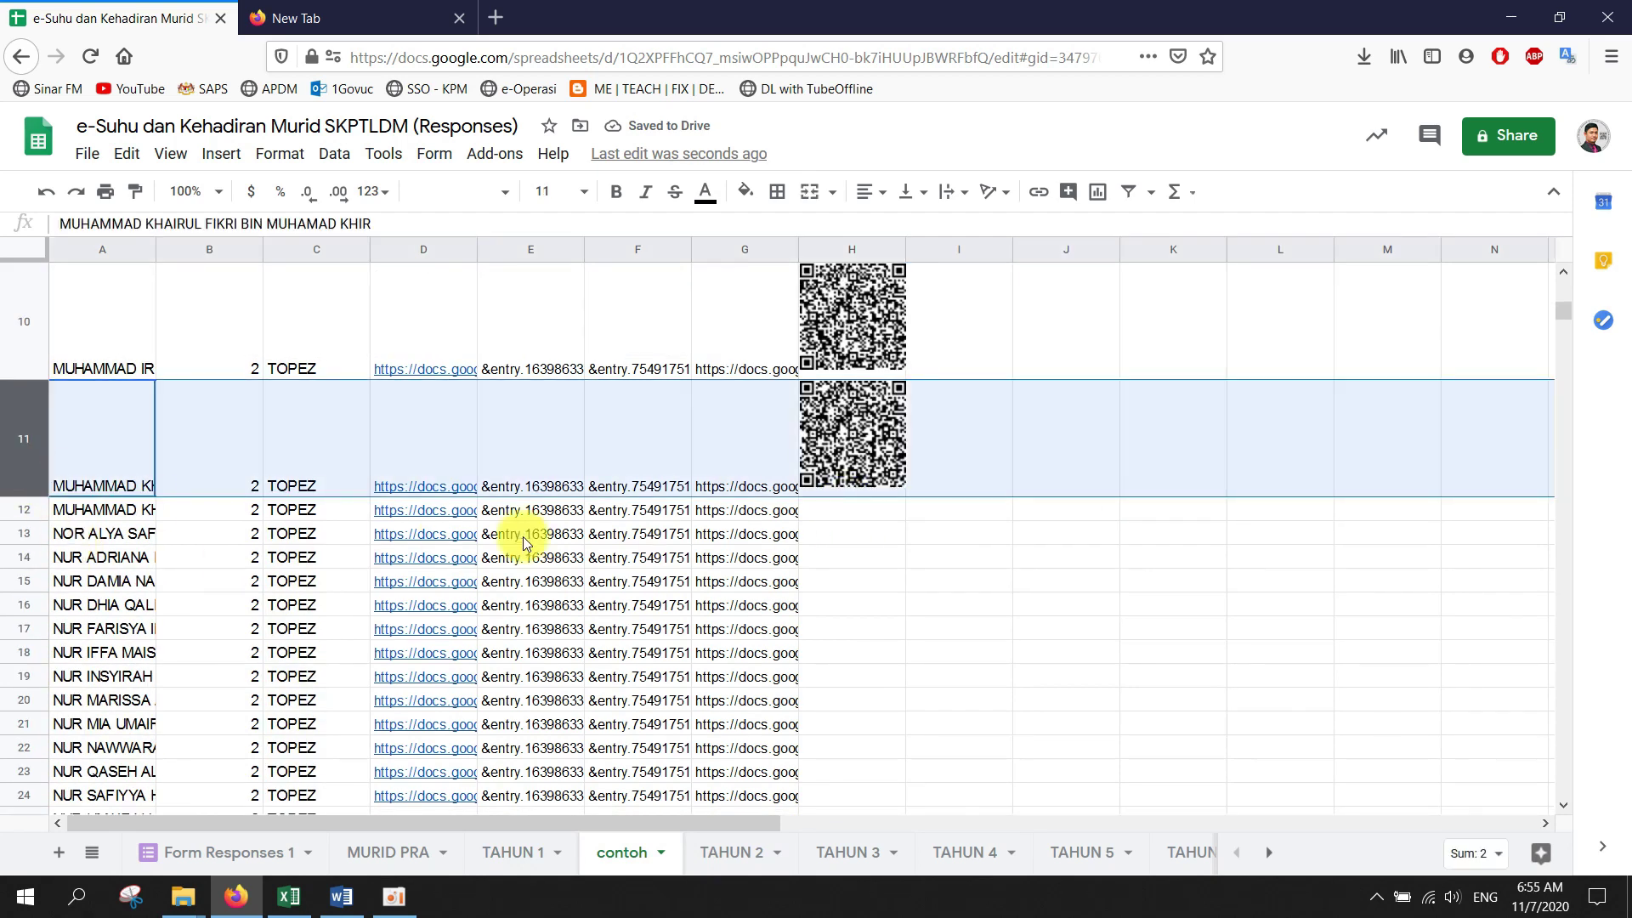
left_click(804, 509)
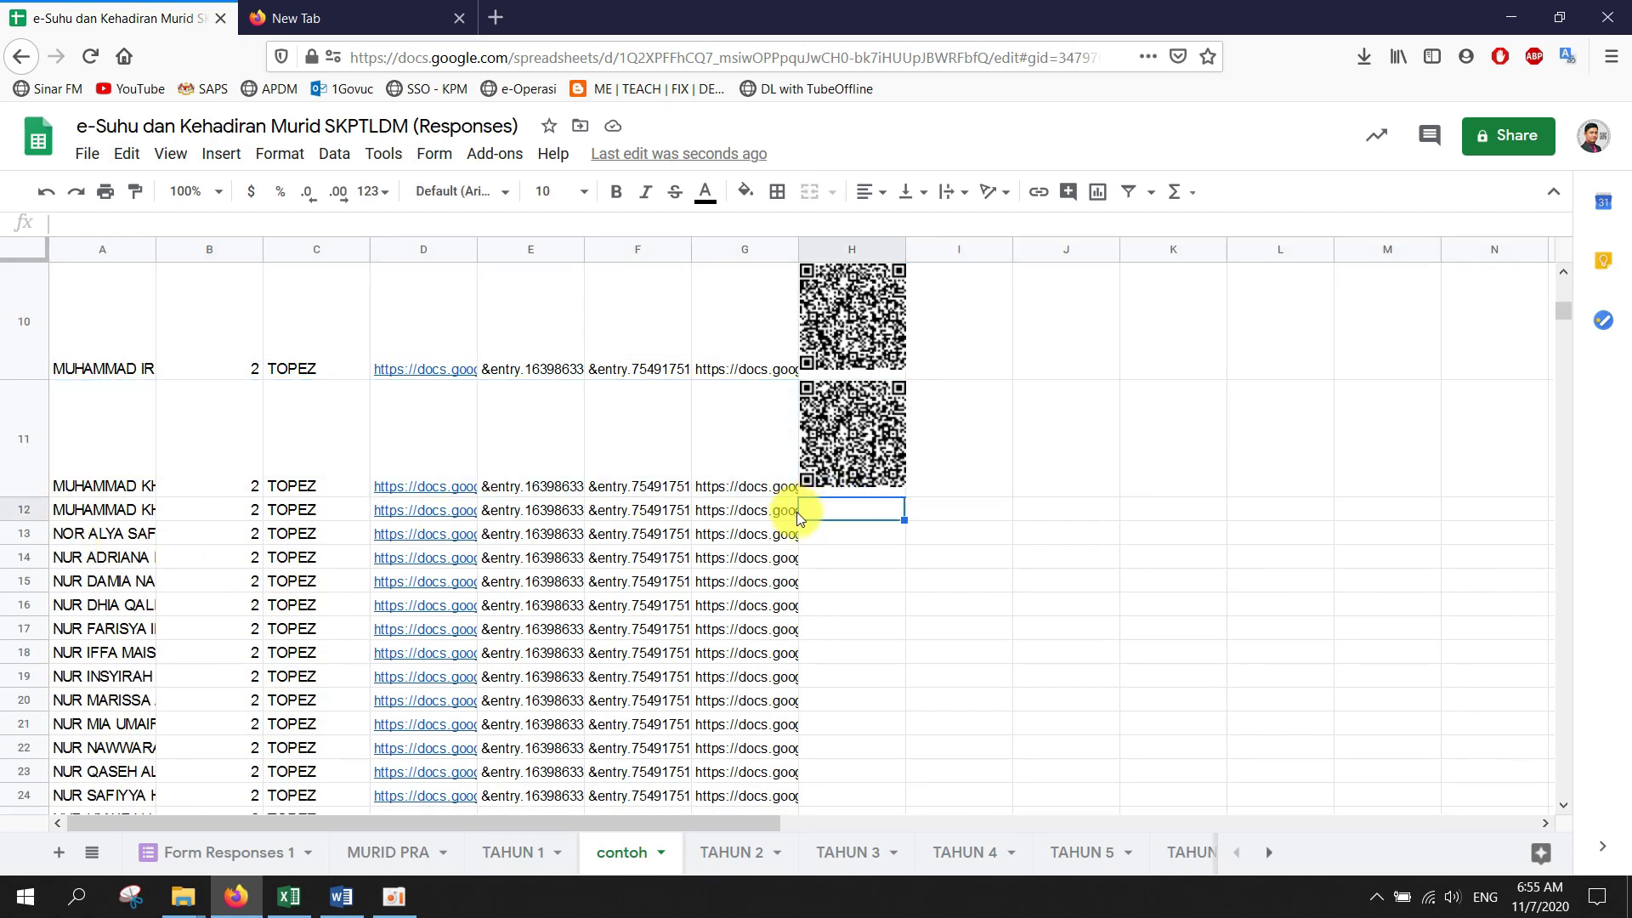
scroll(798, 511, "up", 10)
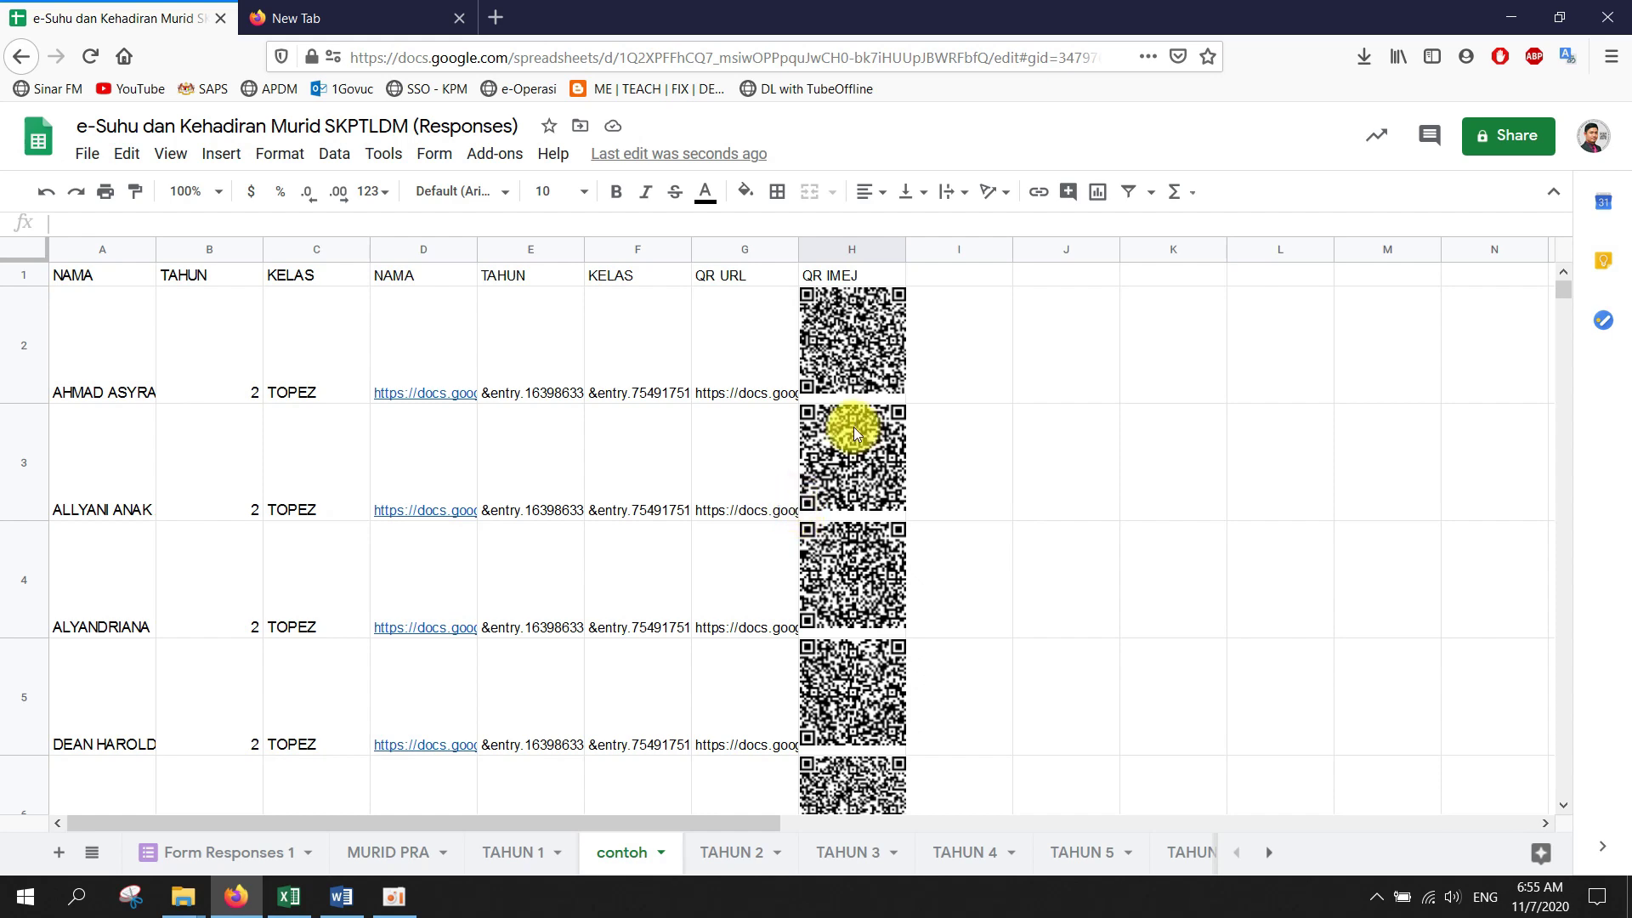
scroll(853, 427, "down", 5)
scroll(853, 427, "up", 5)
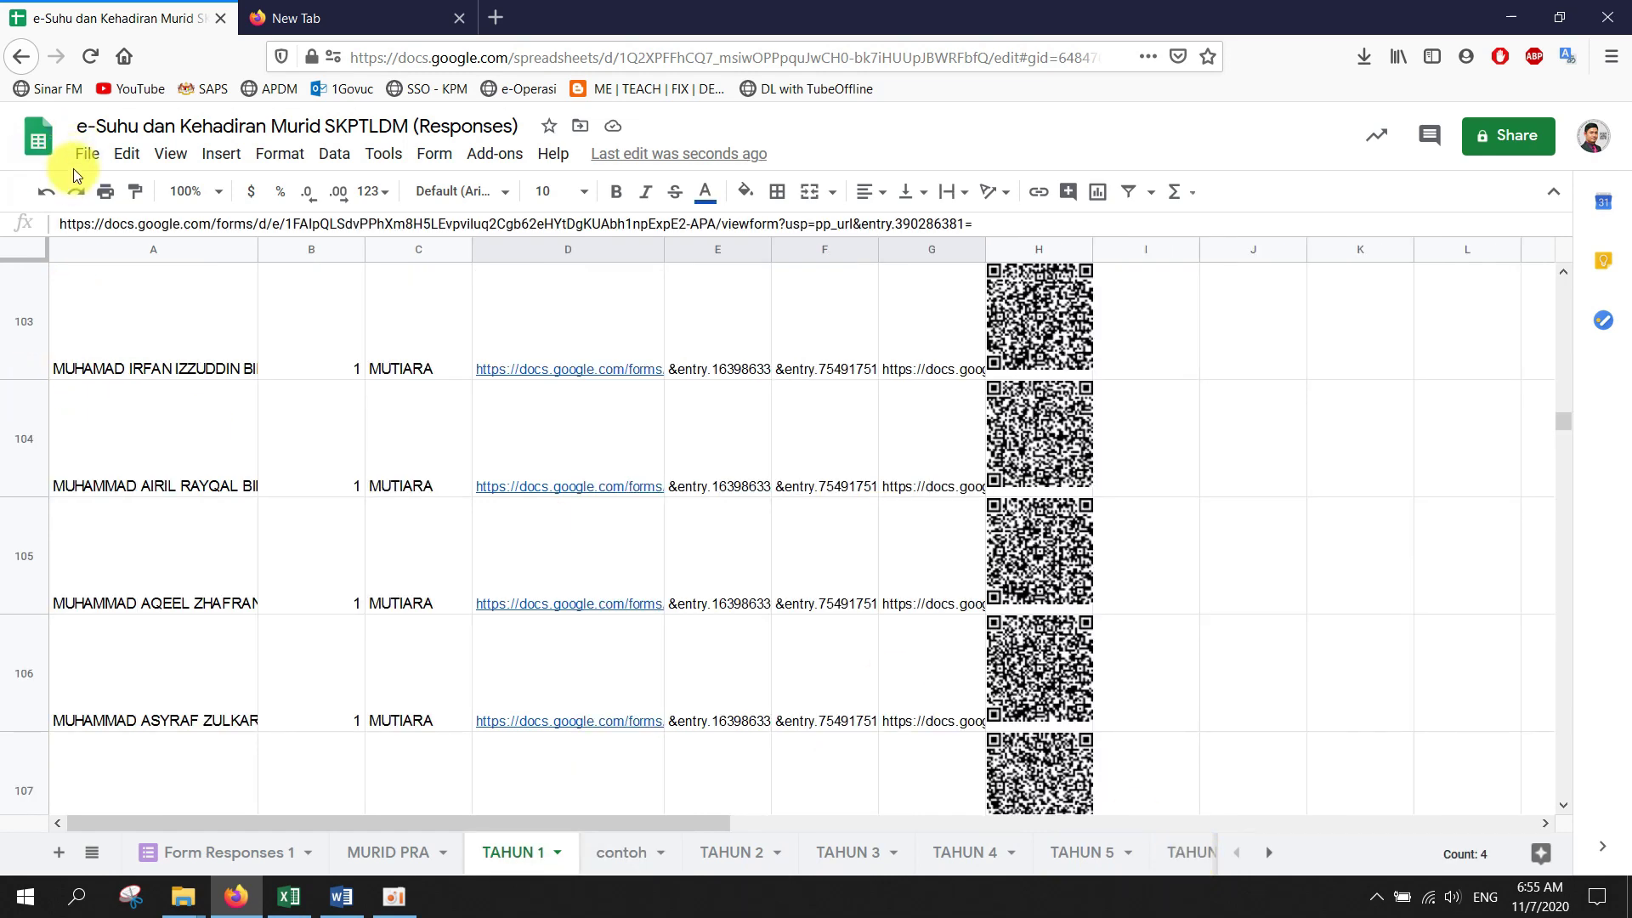
Download the whole spreadsheet as a Microsoft Excel (.xlsx) file, save it to disk and check its download progress
left_click(78, 160)
mouse_move(204, 396)
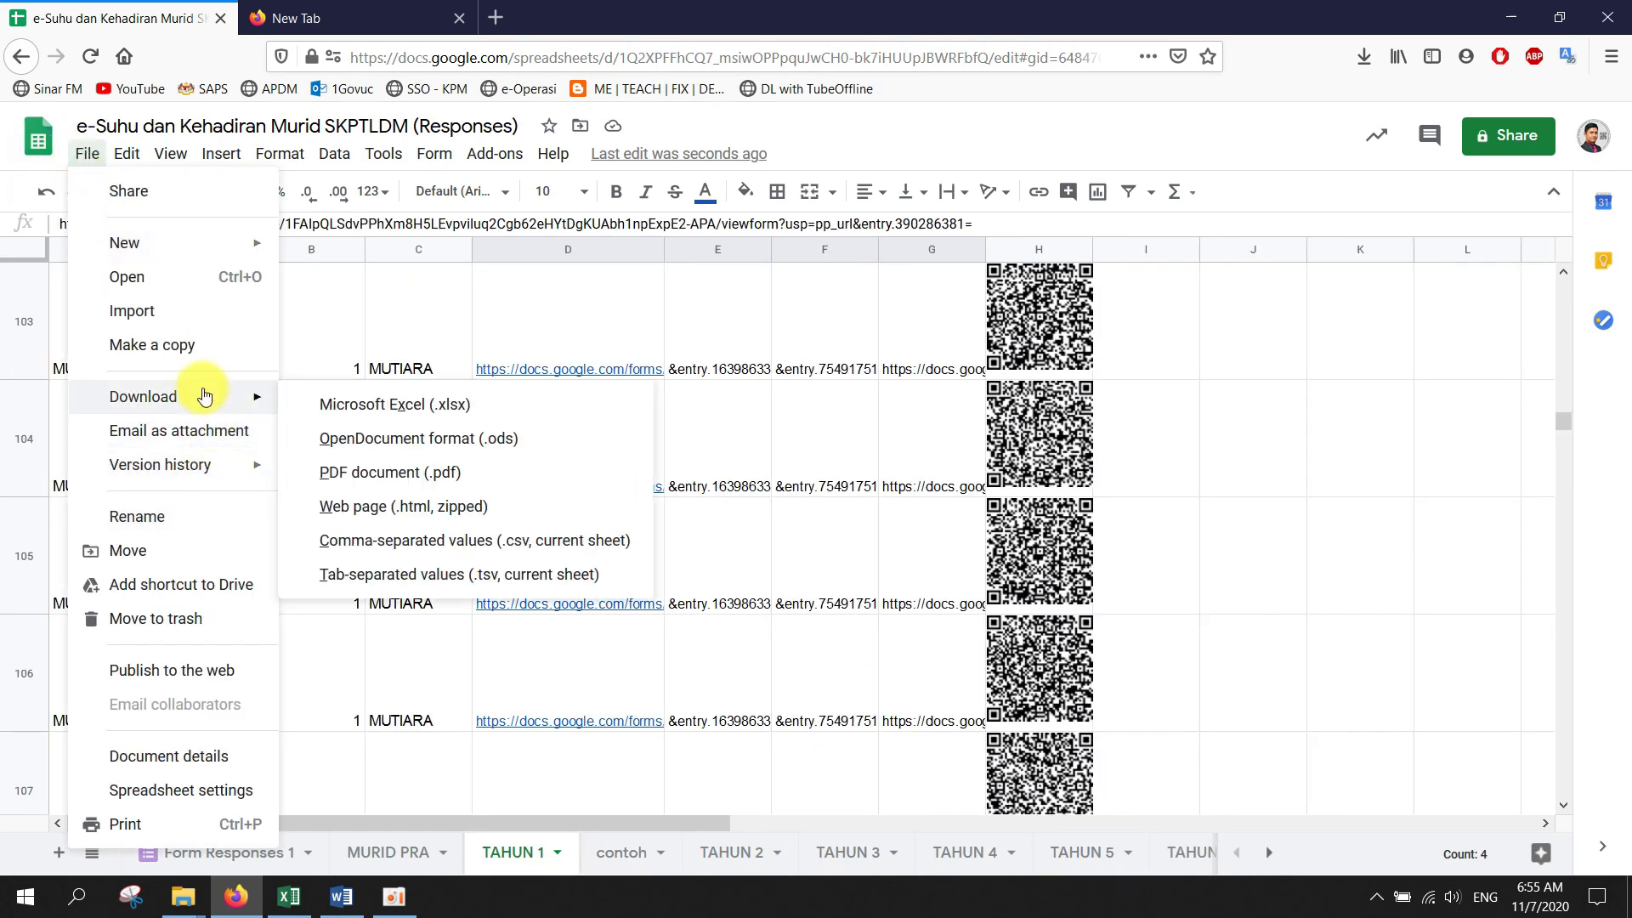
left_click(417, 408)
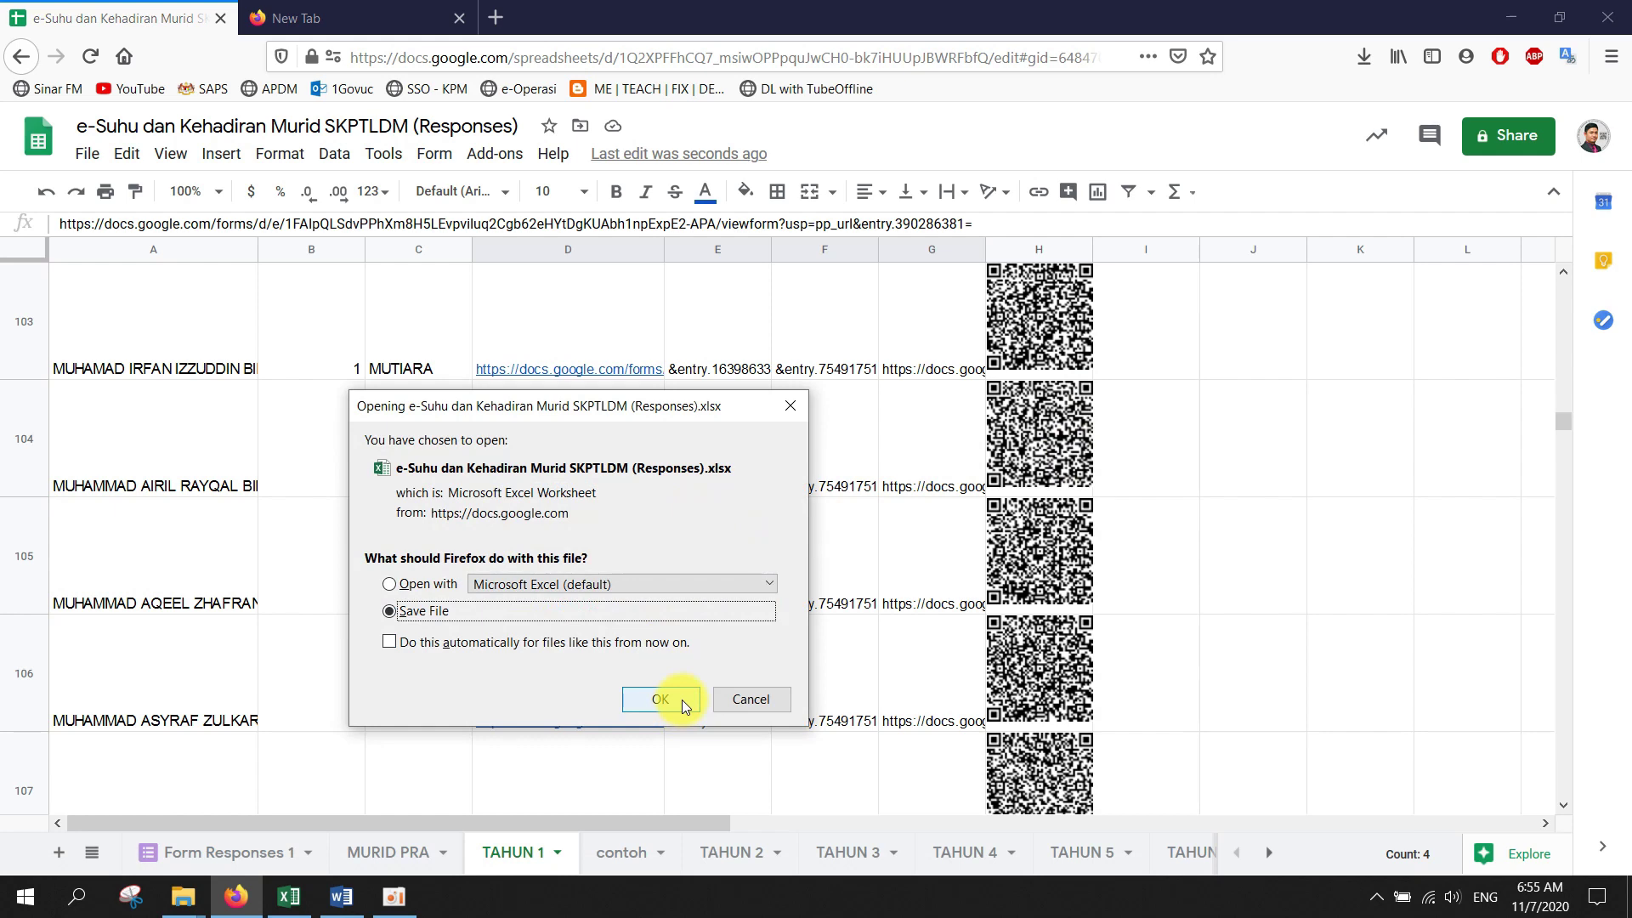
left_click(659, 699)
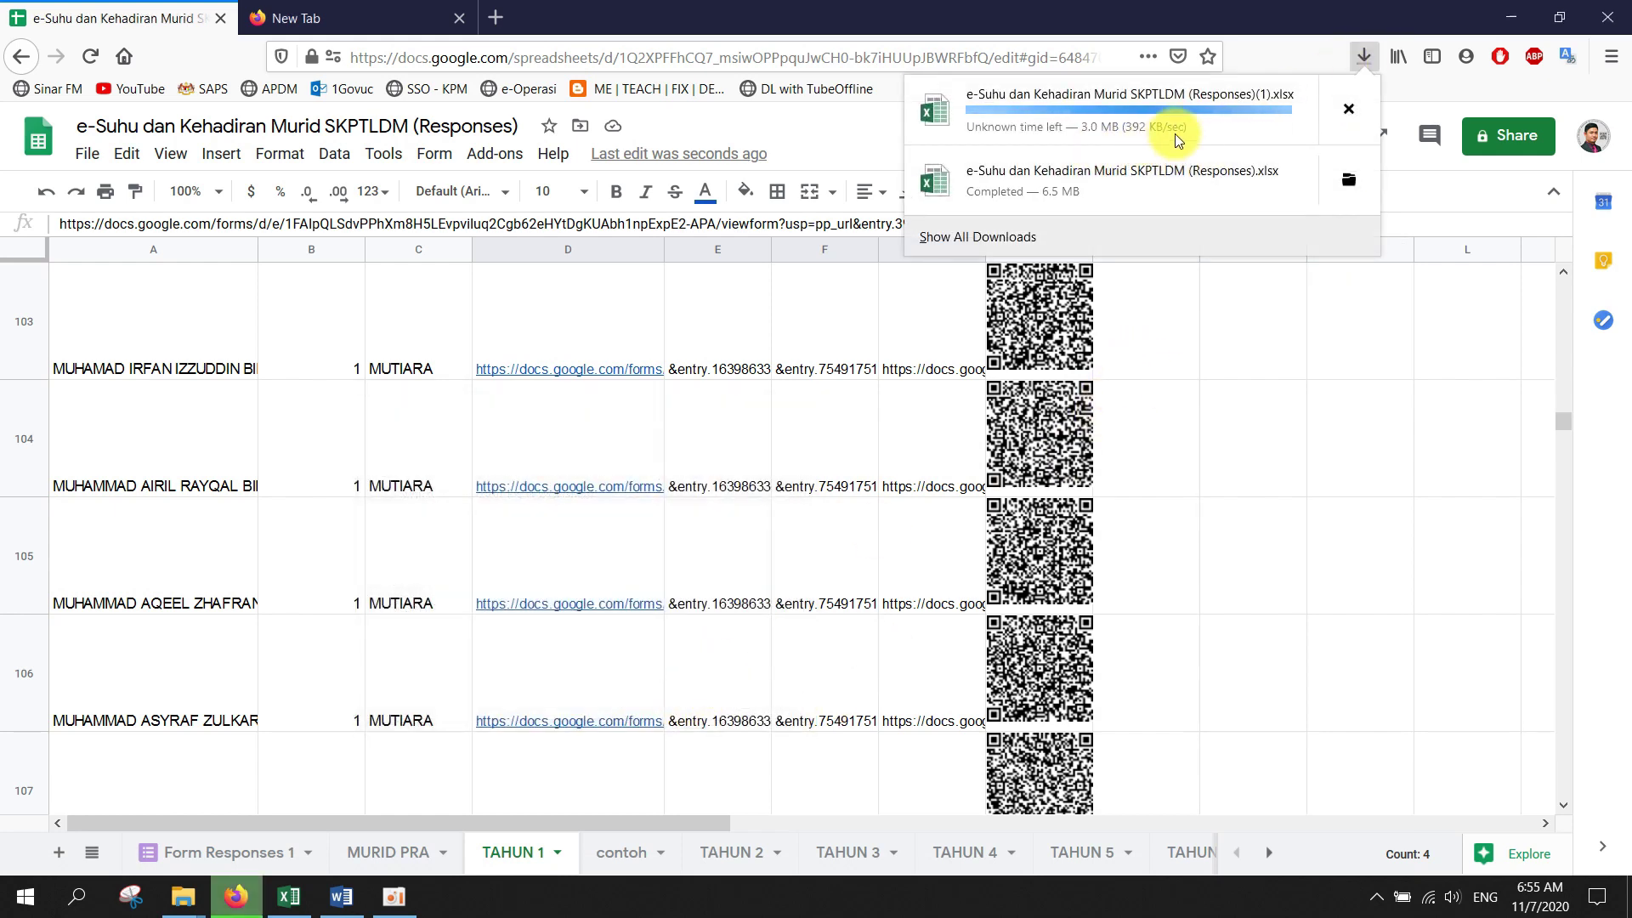
left_click(1394, 46)
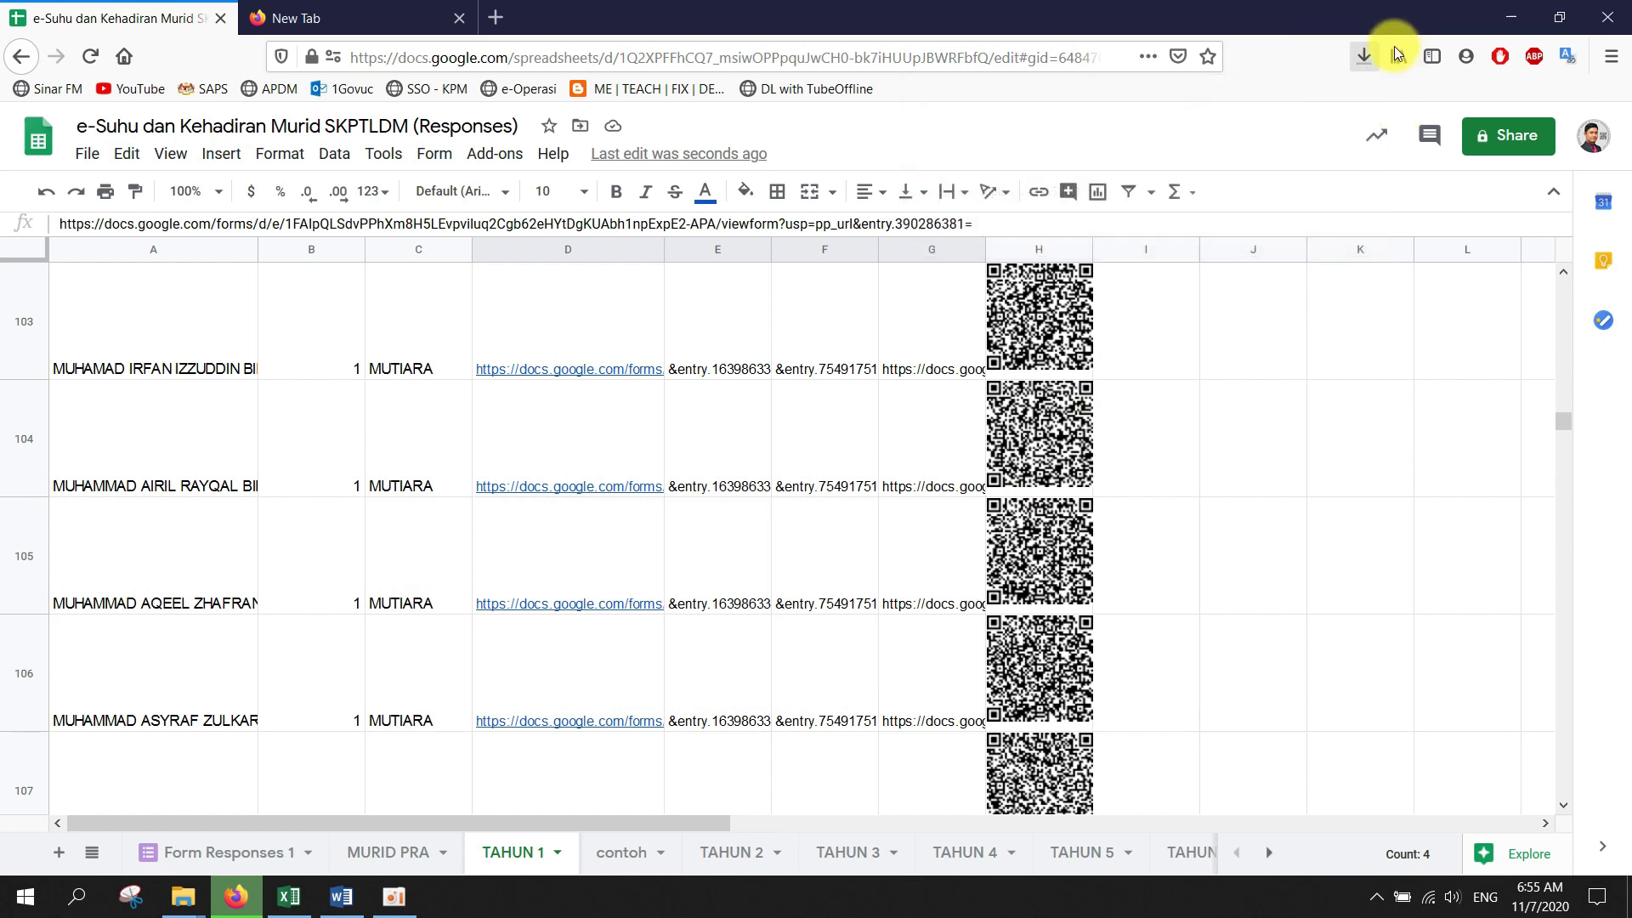
left_click(1367, 68)
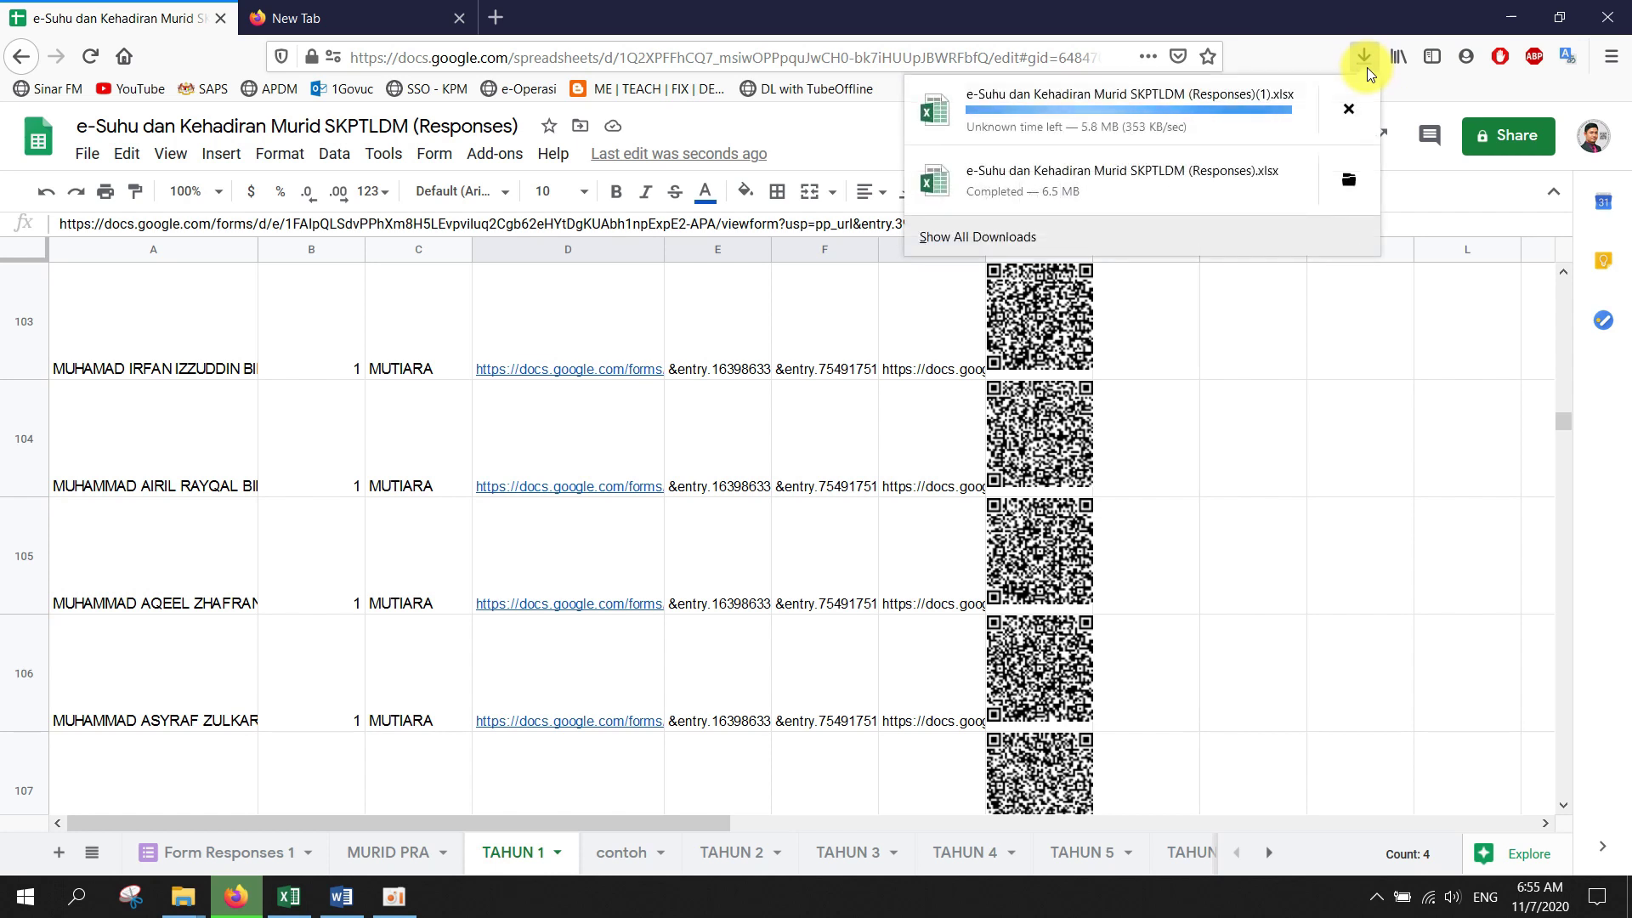
left_click(1358, 59)
left_click(1360, 58)
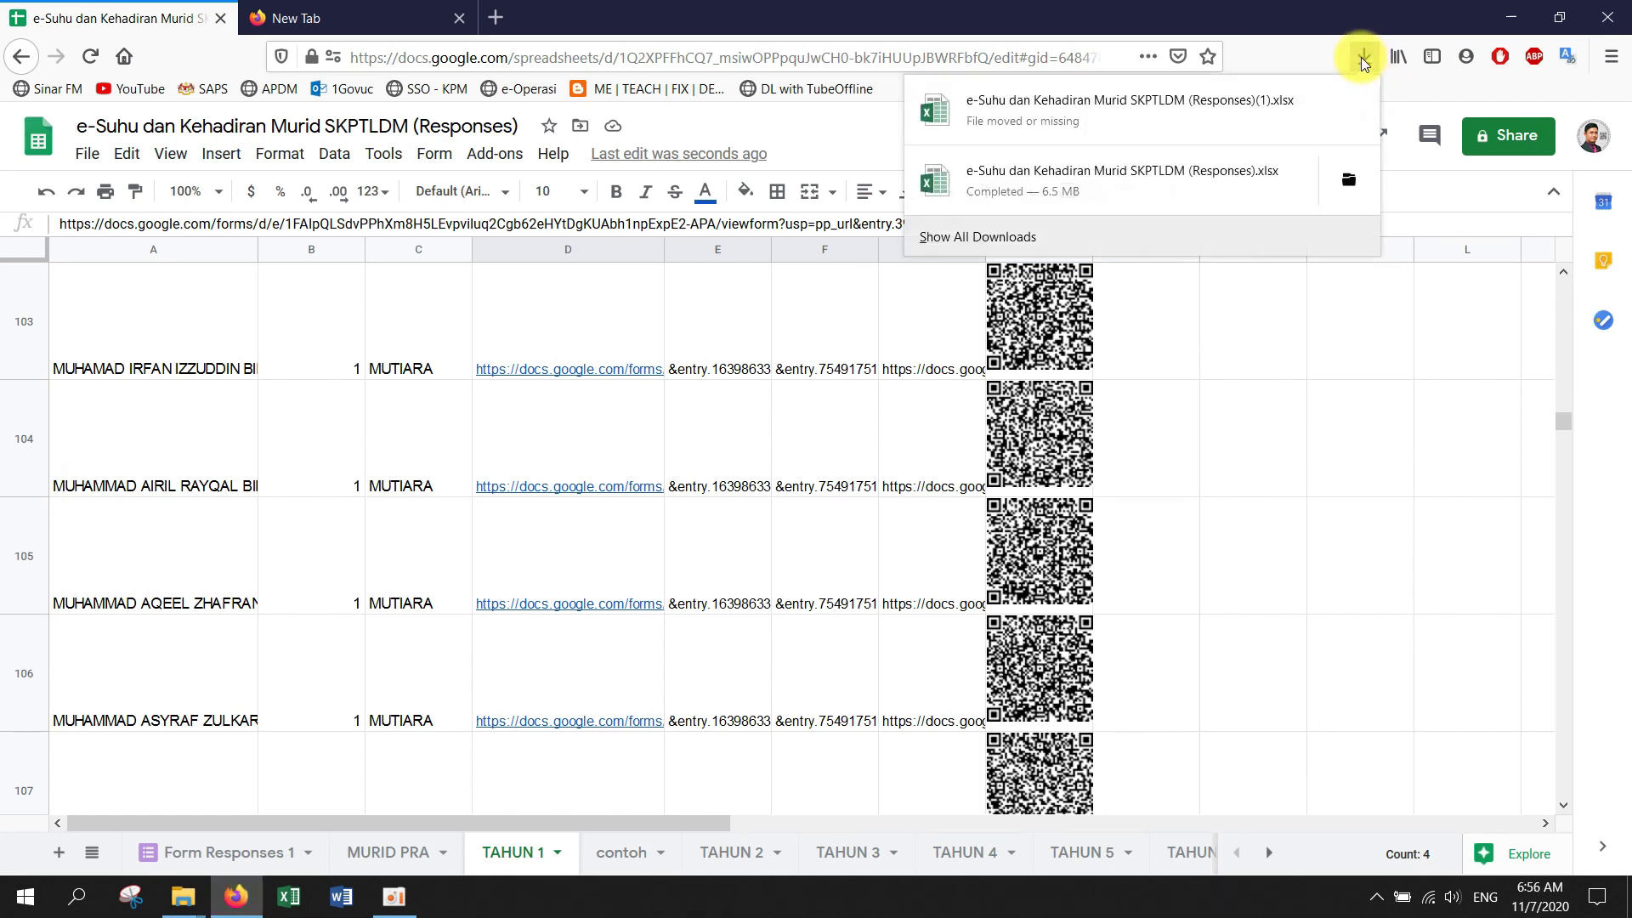
Switch to the desktop, move the downloaded e-Suhu dan Kehadiran workbook into the E-SUHU SKPTLDM folder and open that folder
left_click(1560, 17)
left_click(540, 25)
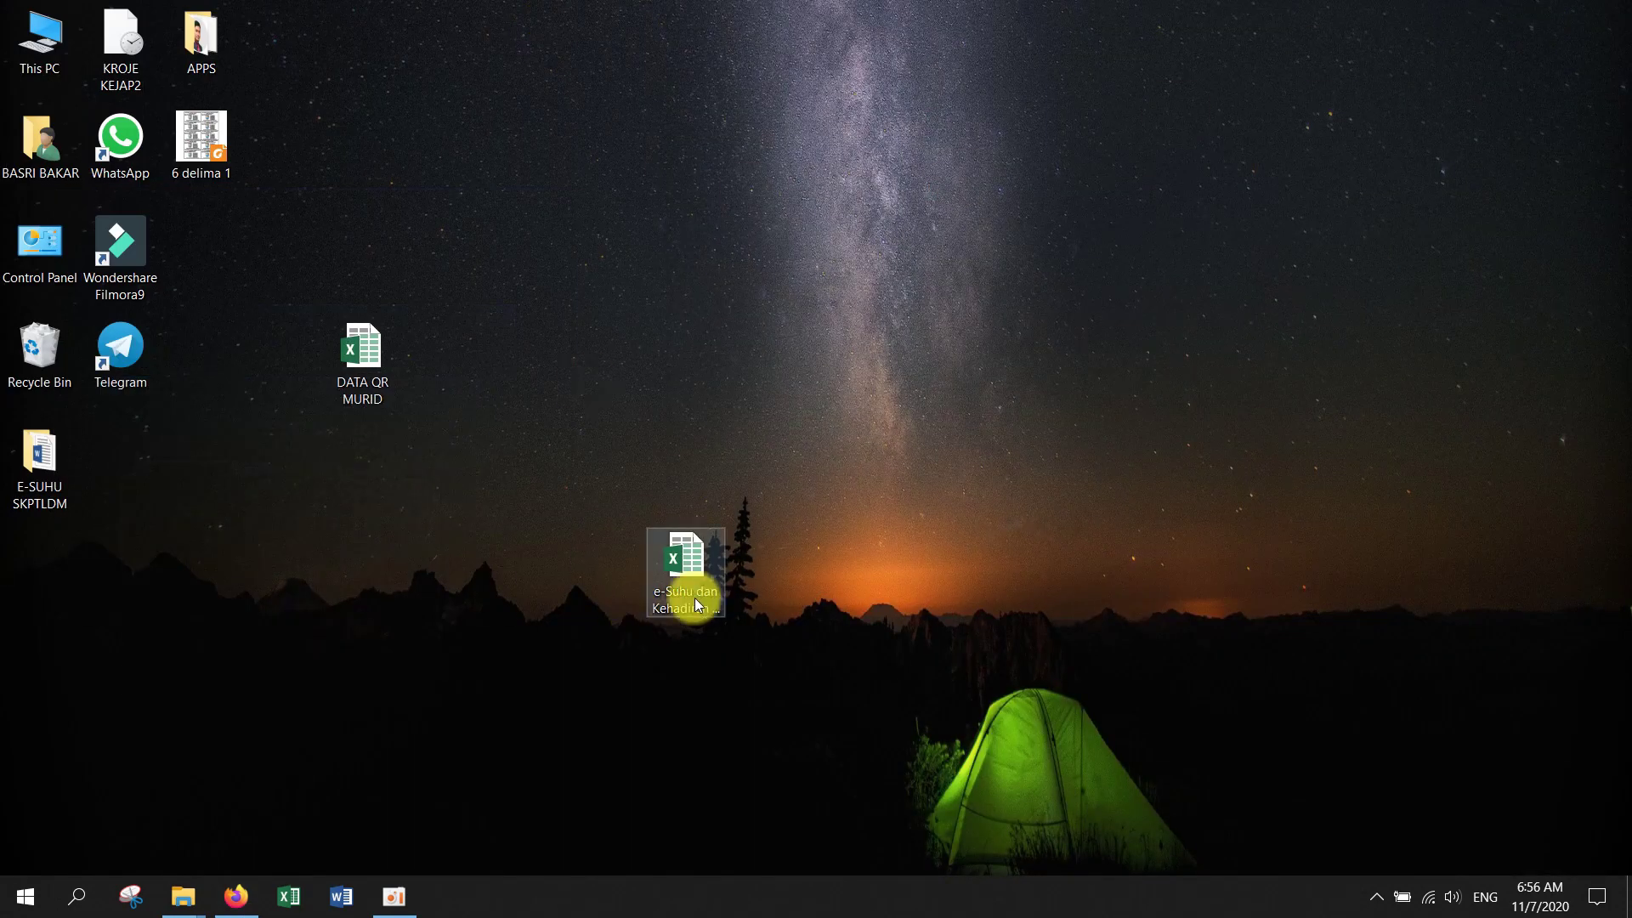
left_click_drag(191, 512, 34, 471)
double_click(58, 468)
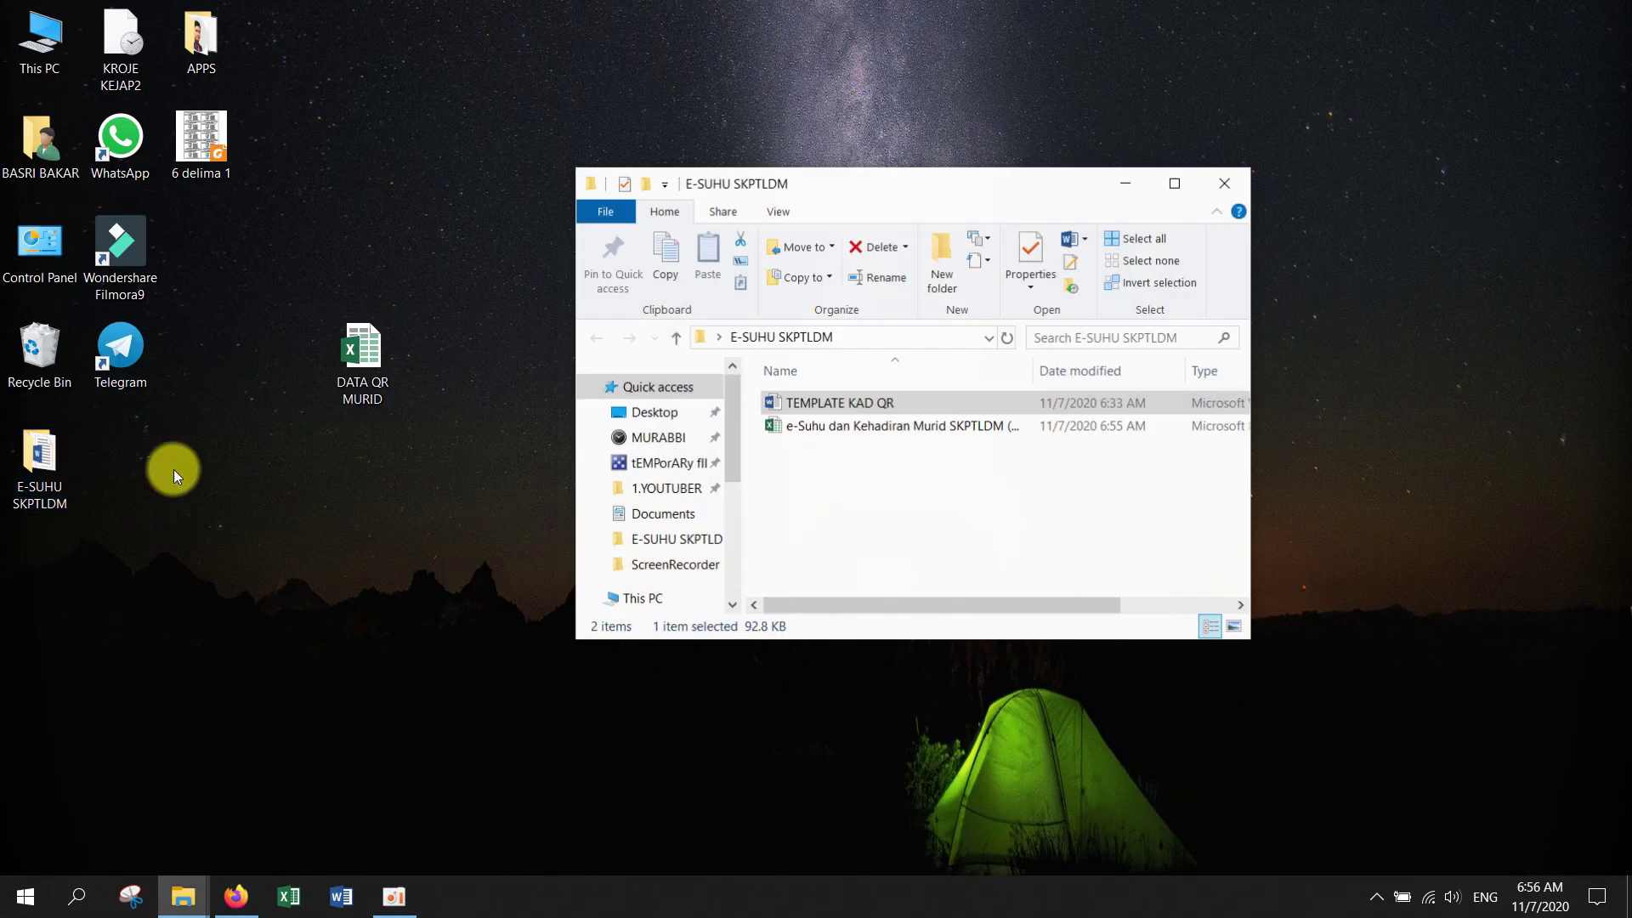
Rename the downloaded workbook in the E-SUHU SKPTLDM folder as DATA MURID and maximize the folder window
left_click(871, 425)
left_click(853, 424)
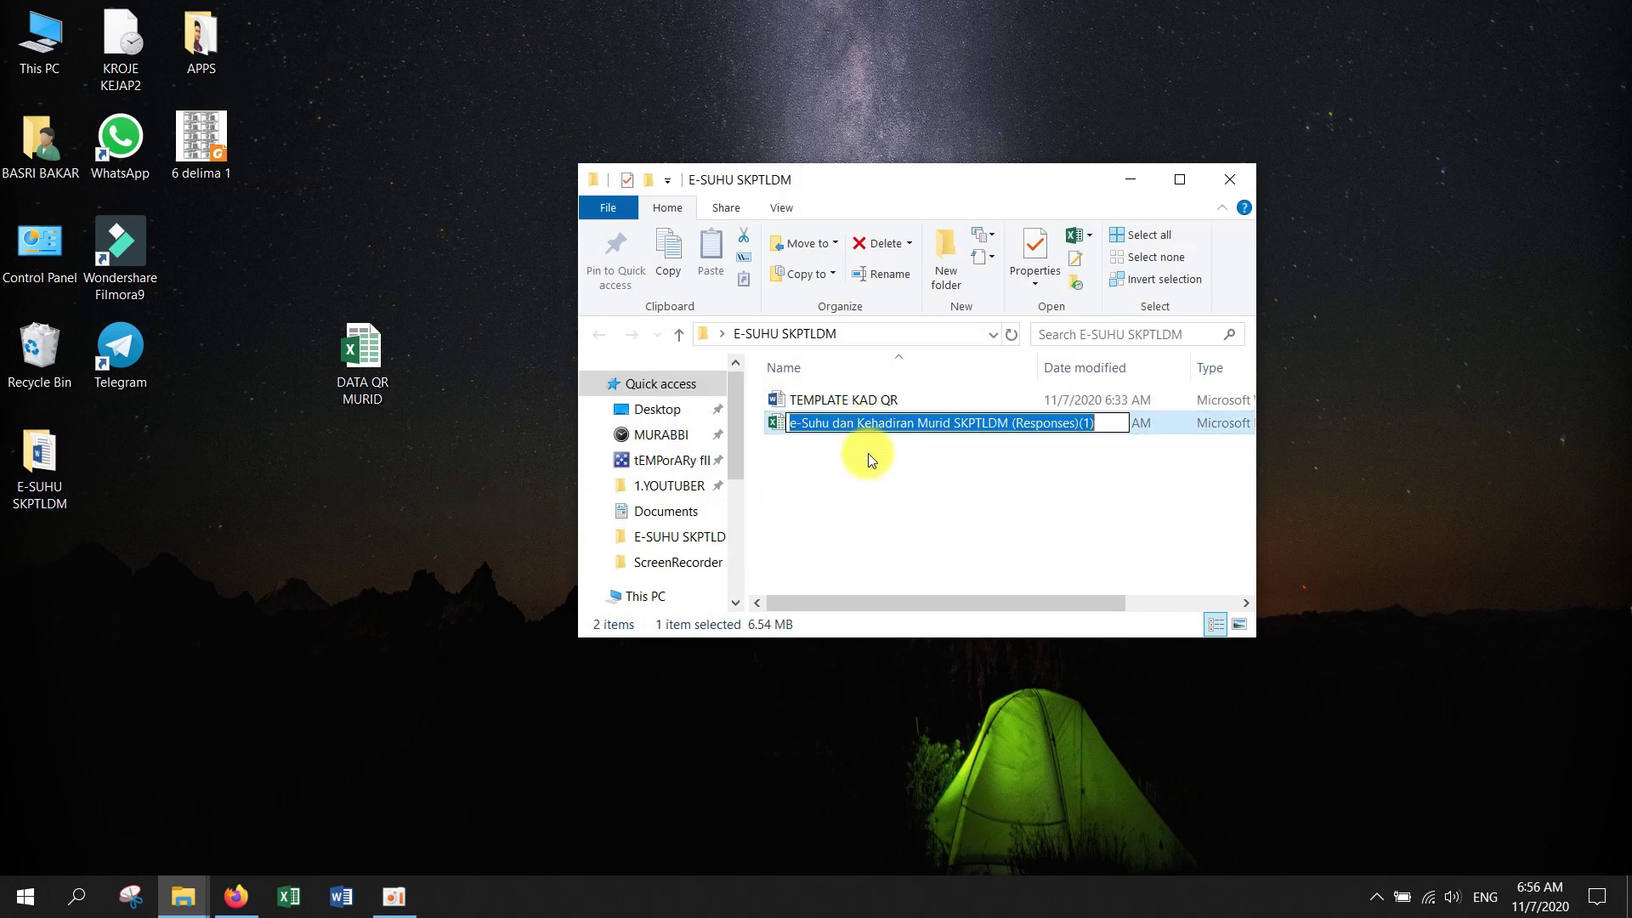
type("A")
key("BackSpace")
type("DATA MU")
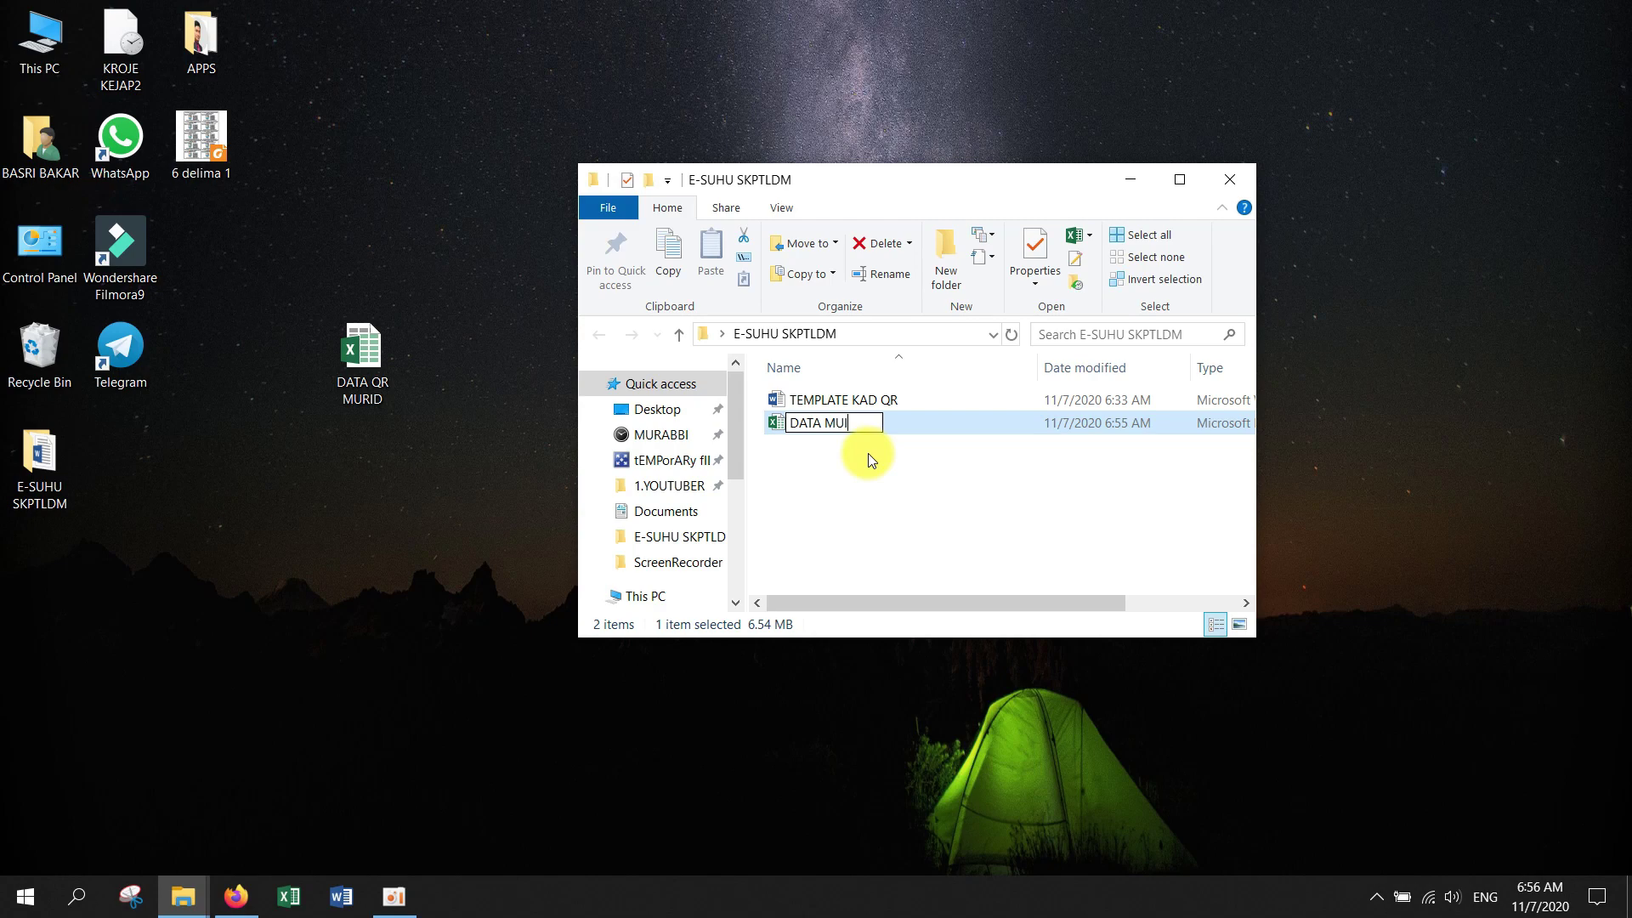
type("RID")
key("Return")
key("super+Up")
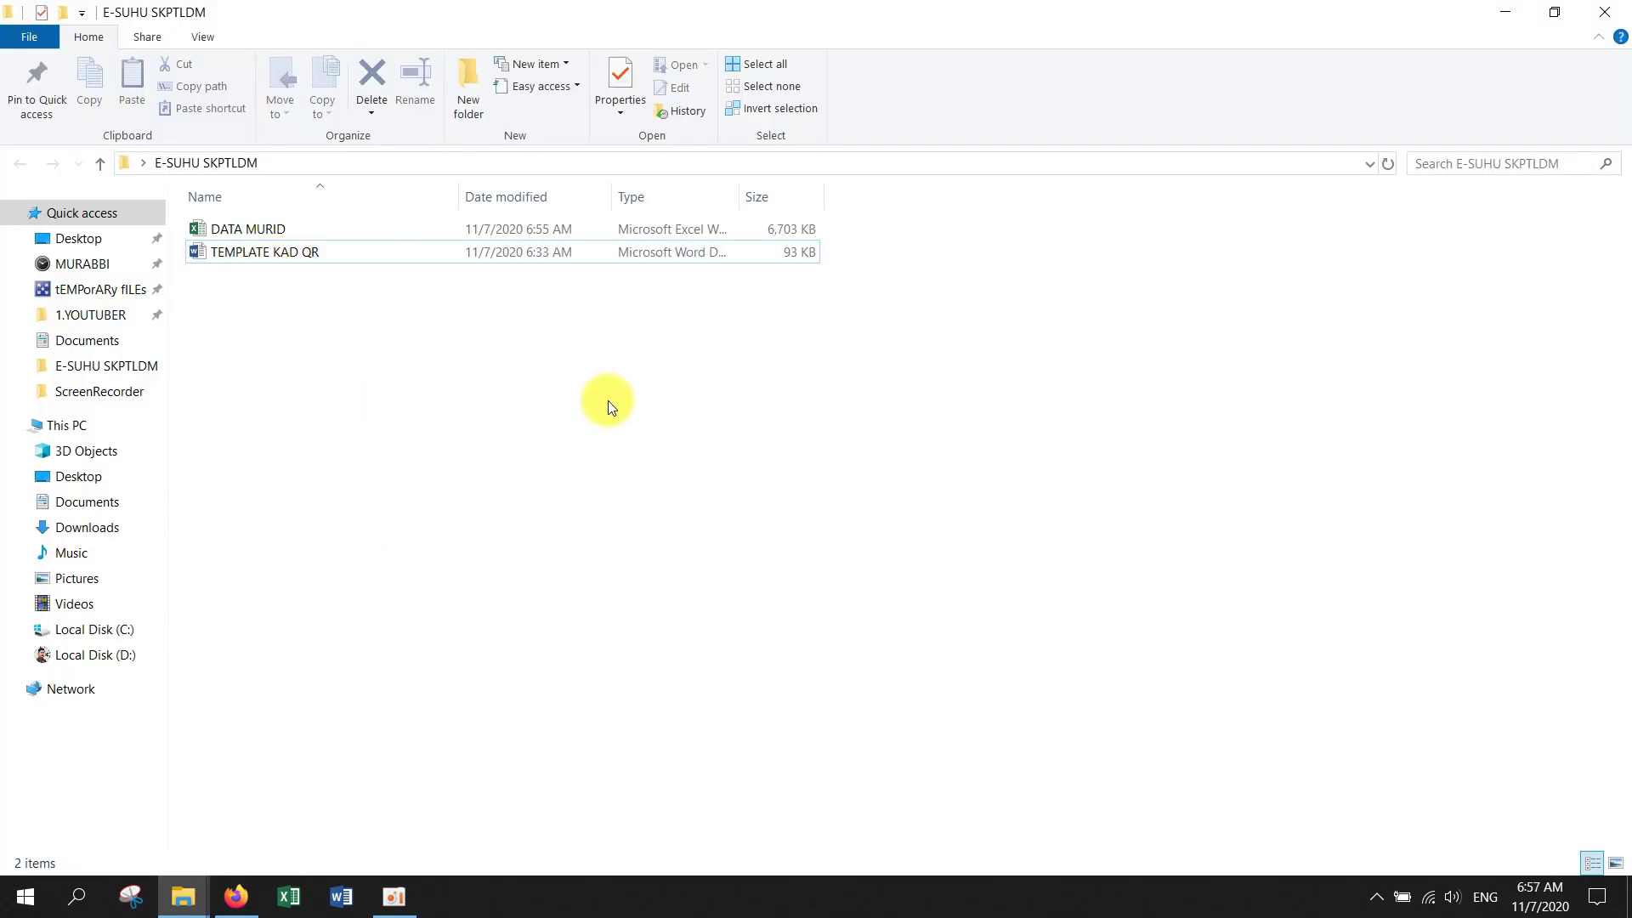
Open the DATA MURID workbook in Excel and enable editing
double_click(248, 229)
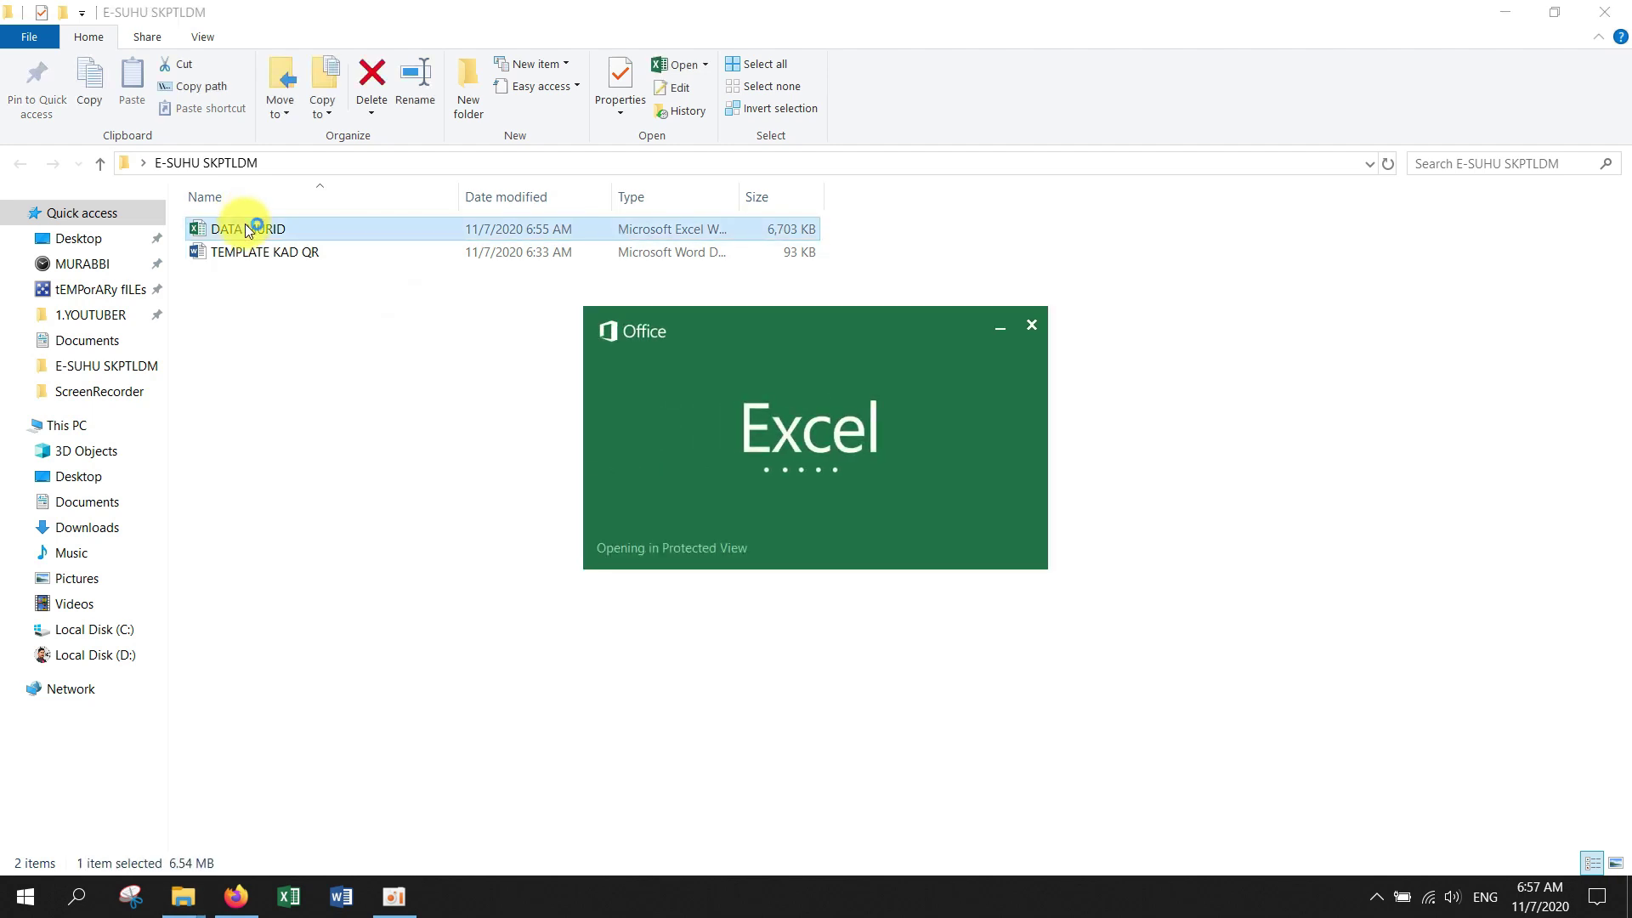
double_click(1435, 262)
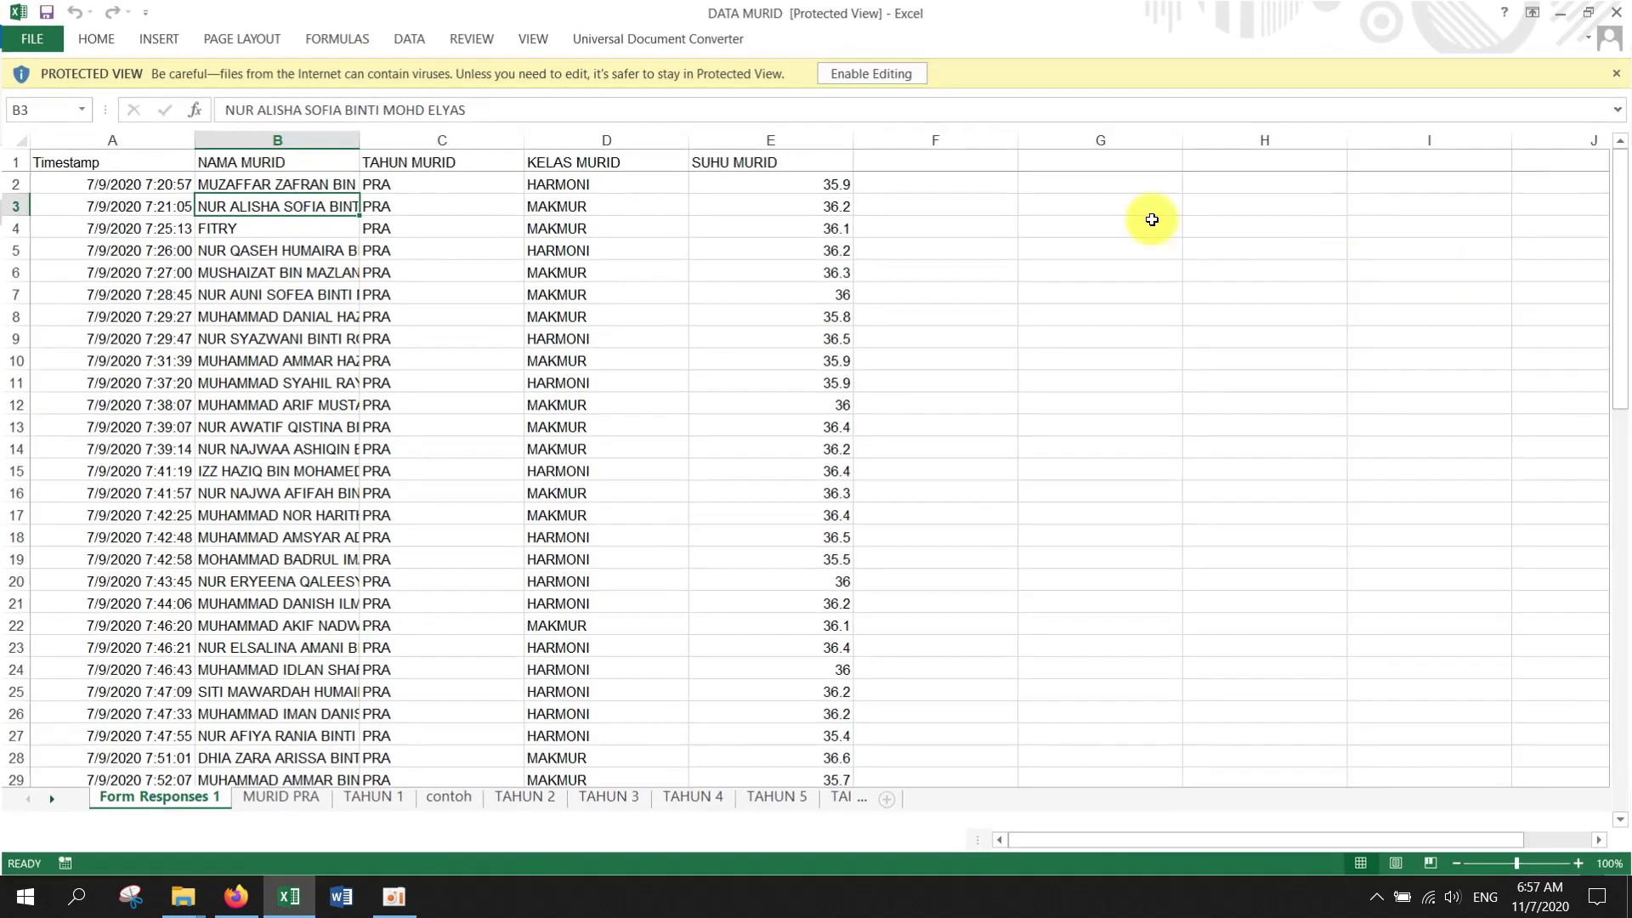
left_click(876, 73)
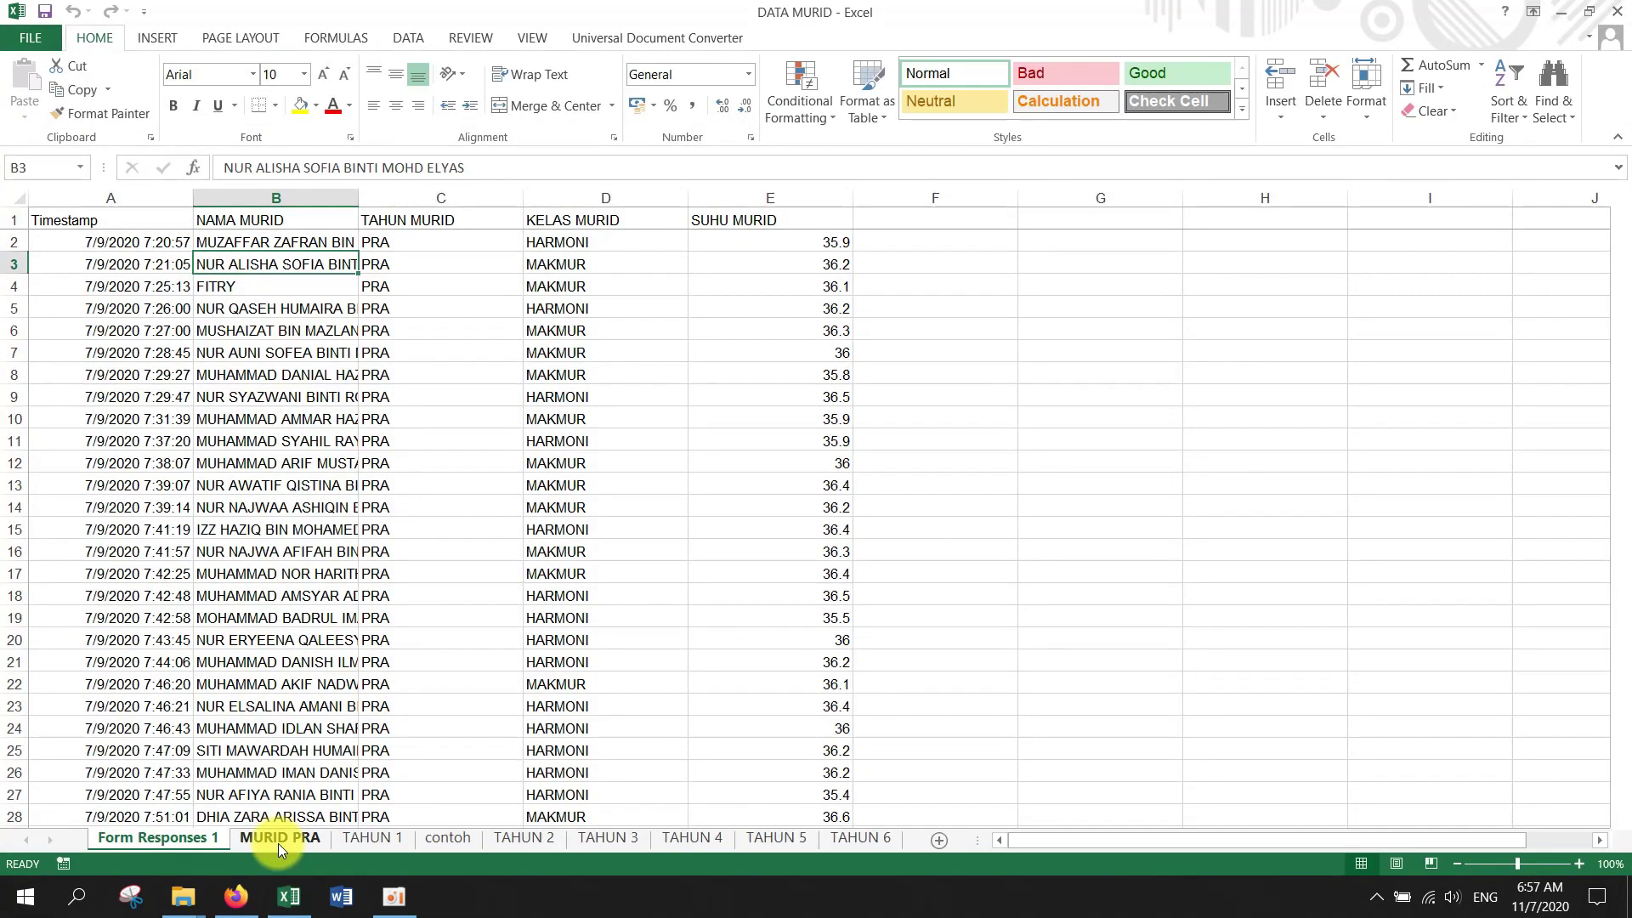
Delete the MURID PRA and Form Responses 1 sheets from the DATA MURID workbook
left_click_drag(278, 843, 186, 839)
right_click(185, 837)
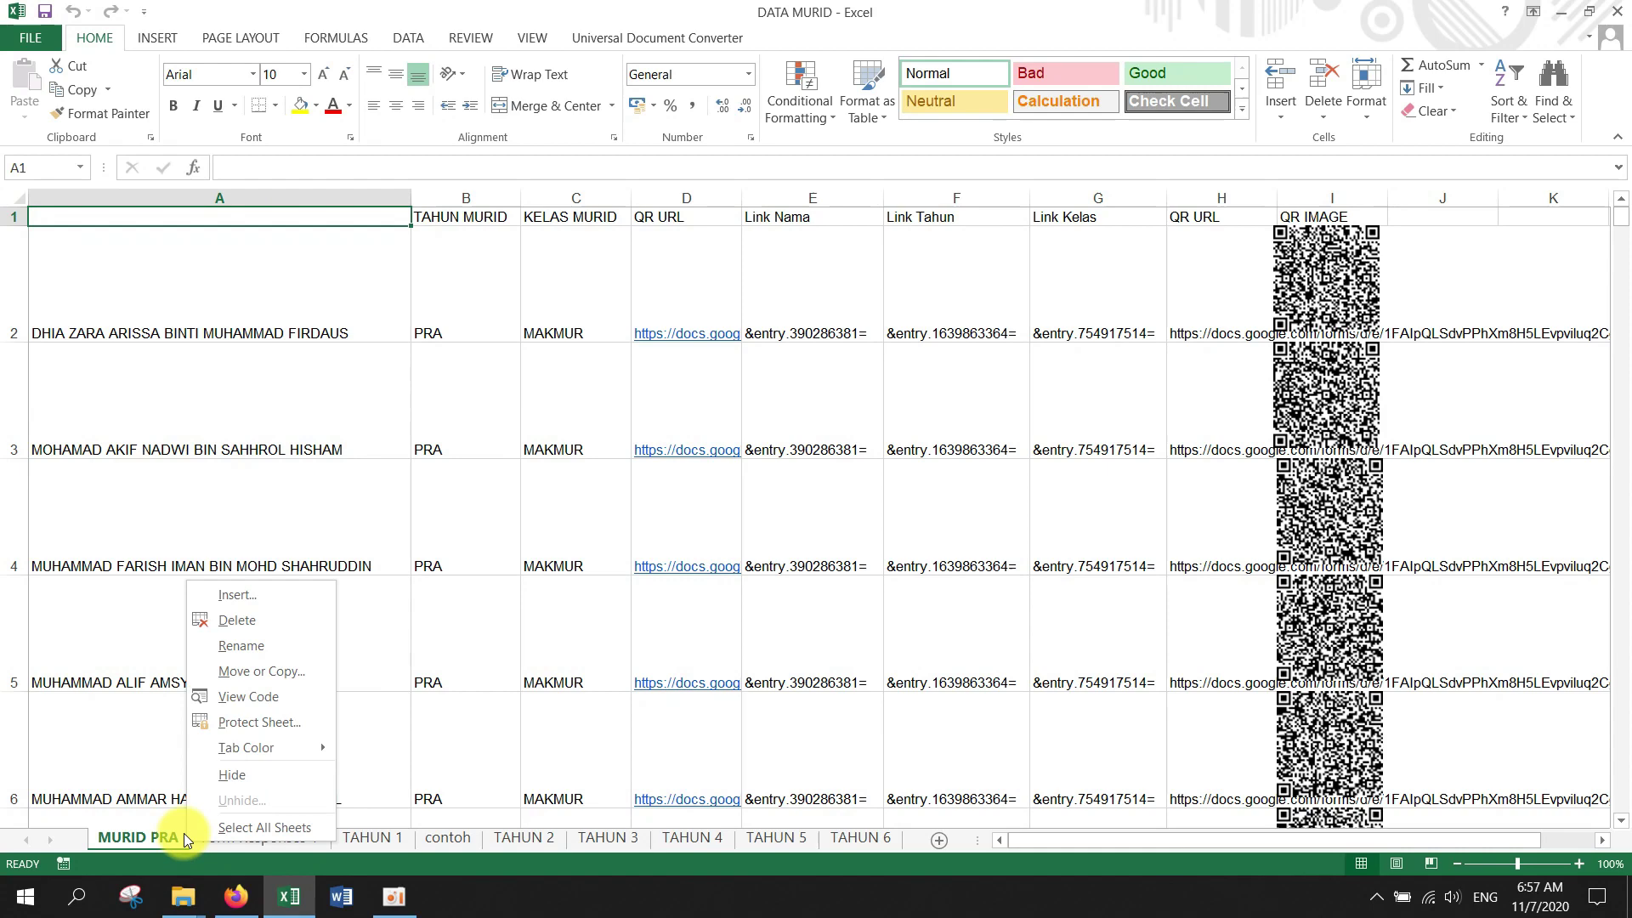
left_click(237, 620)
left_click(771, 504)
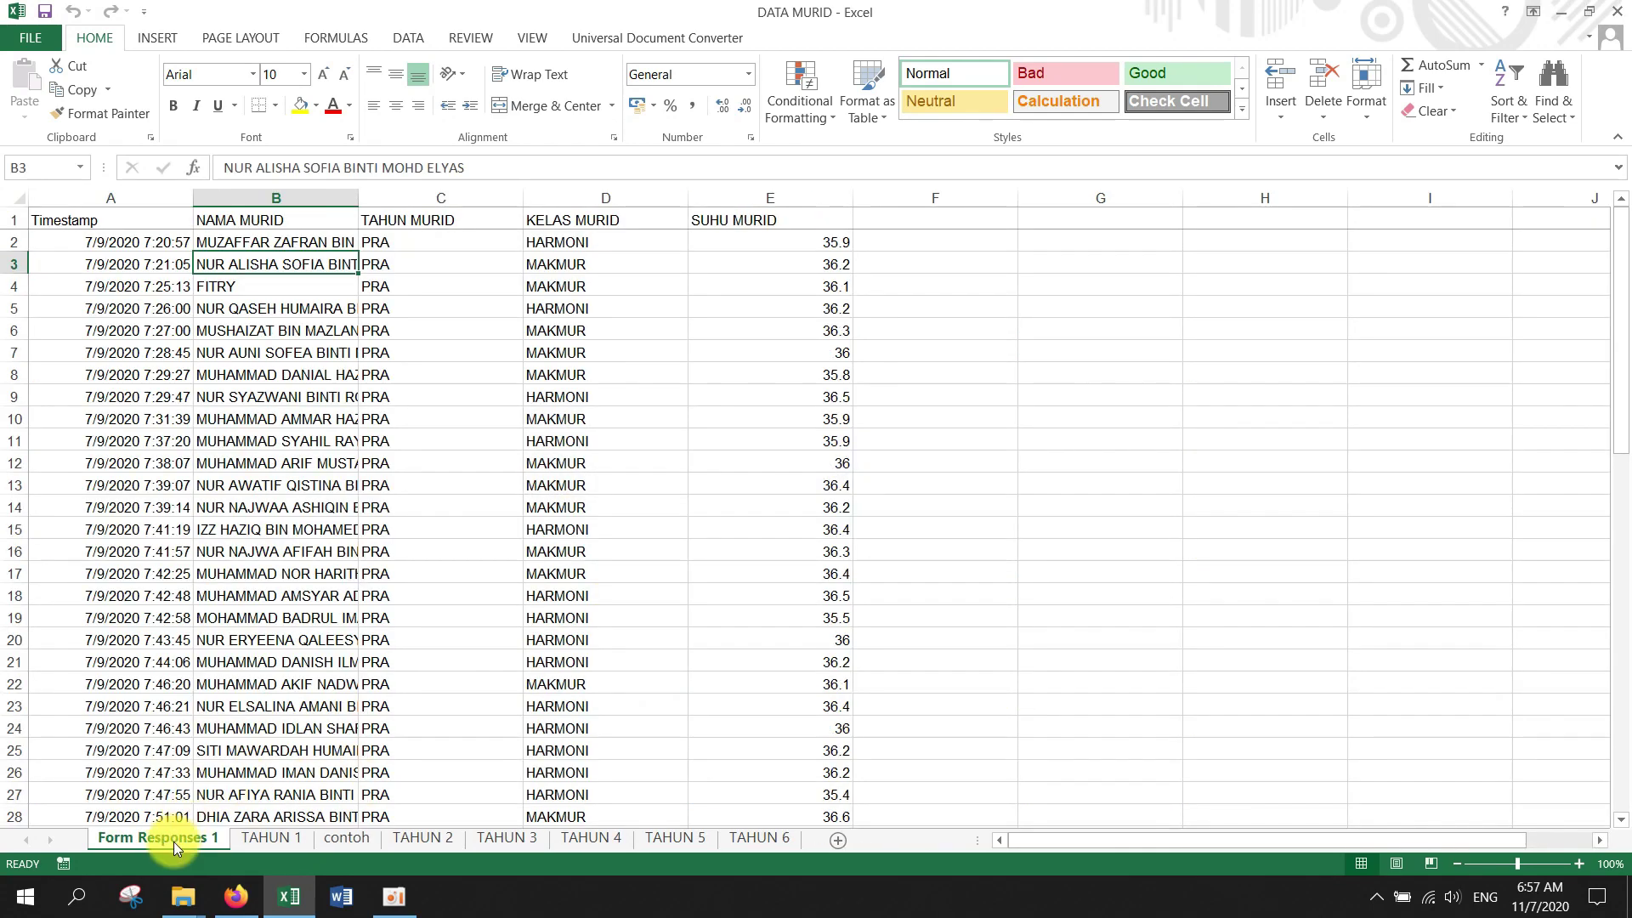
right_click(176, 840)
left_click(220, 637)
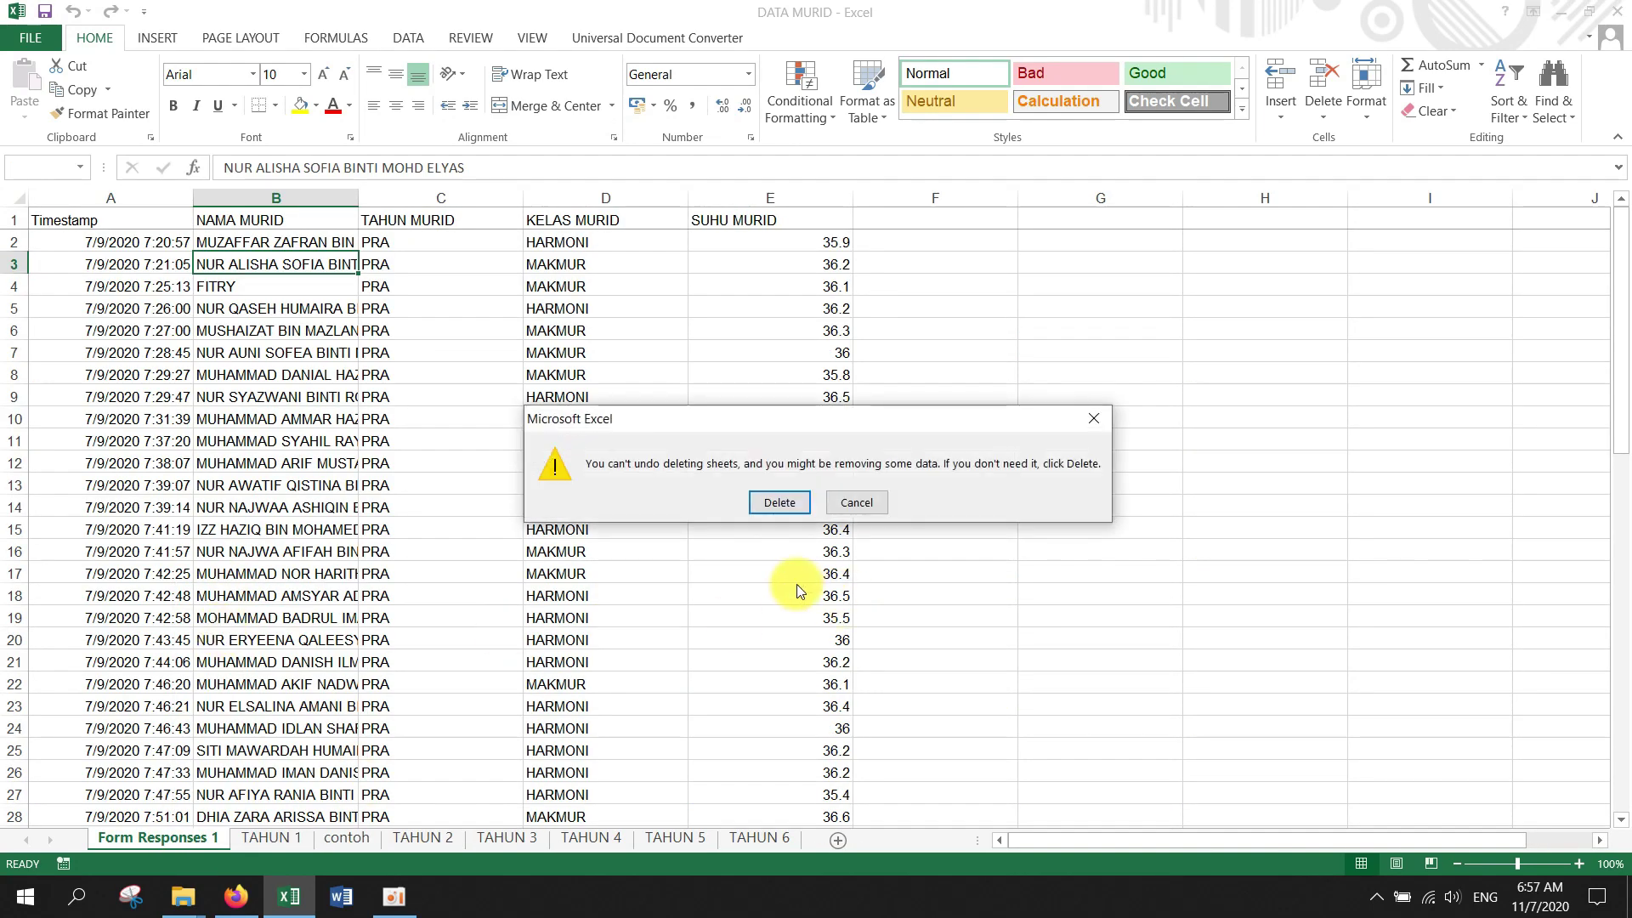
left_click(771, 503)
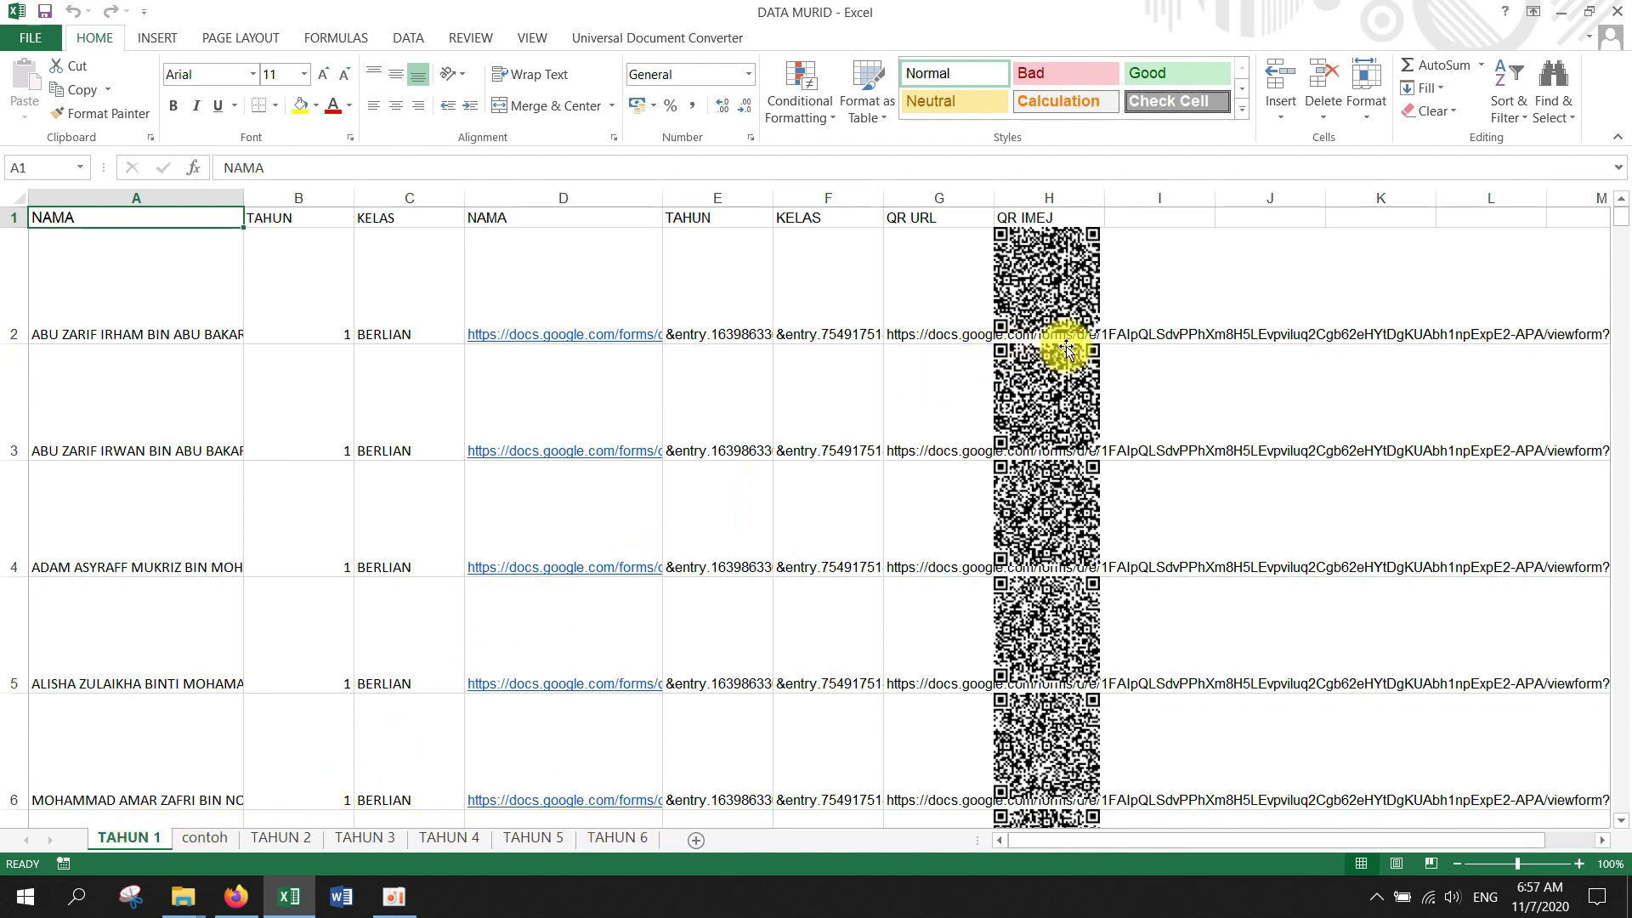
Examine the QR images in column H of the TAHUN 1 and TAHUN 6 sheets
scroll(1082, 414, "down", 7)
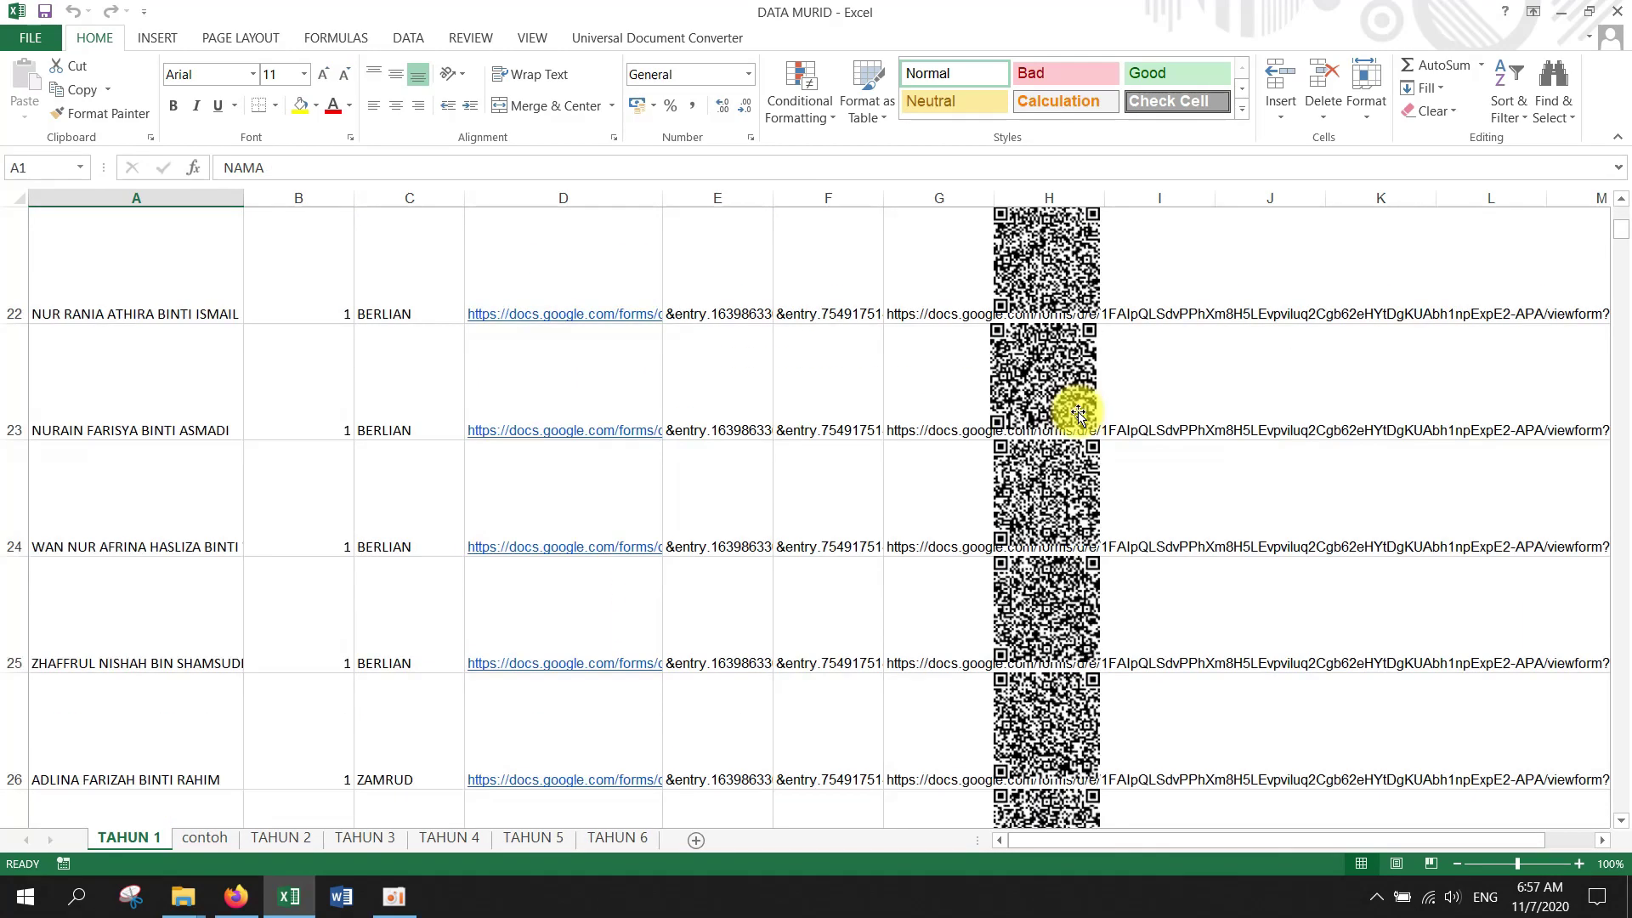
scroll(1056, 494, "down", 10)
scroll(1056, 495, "down", 20)
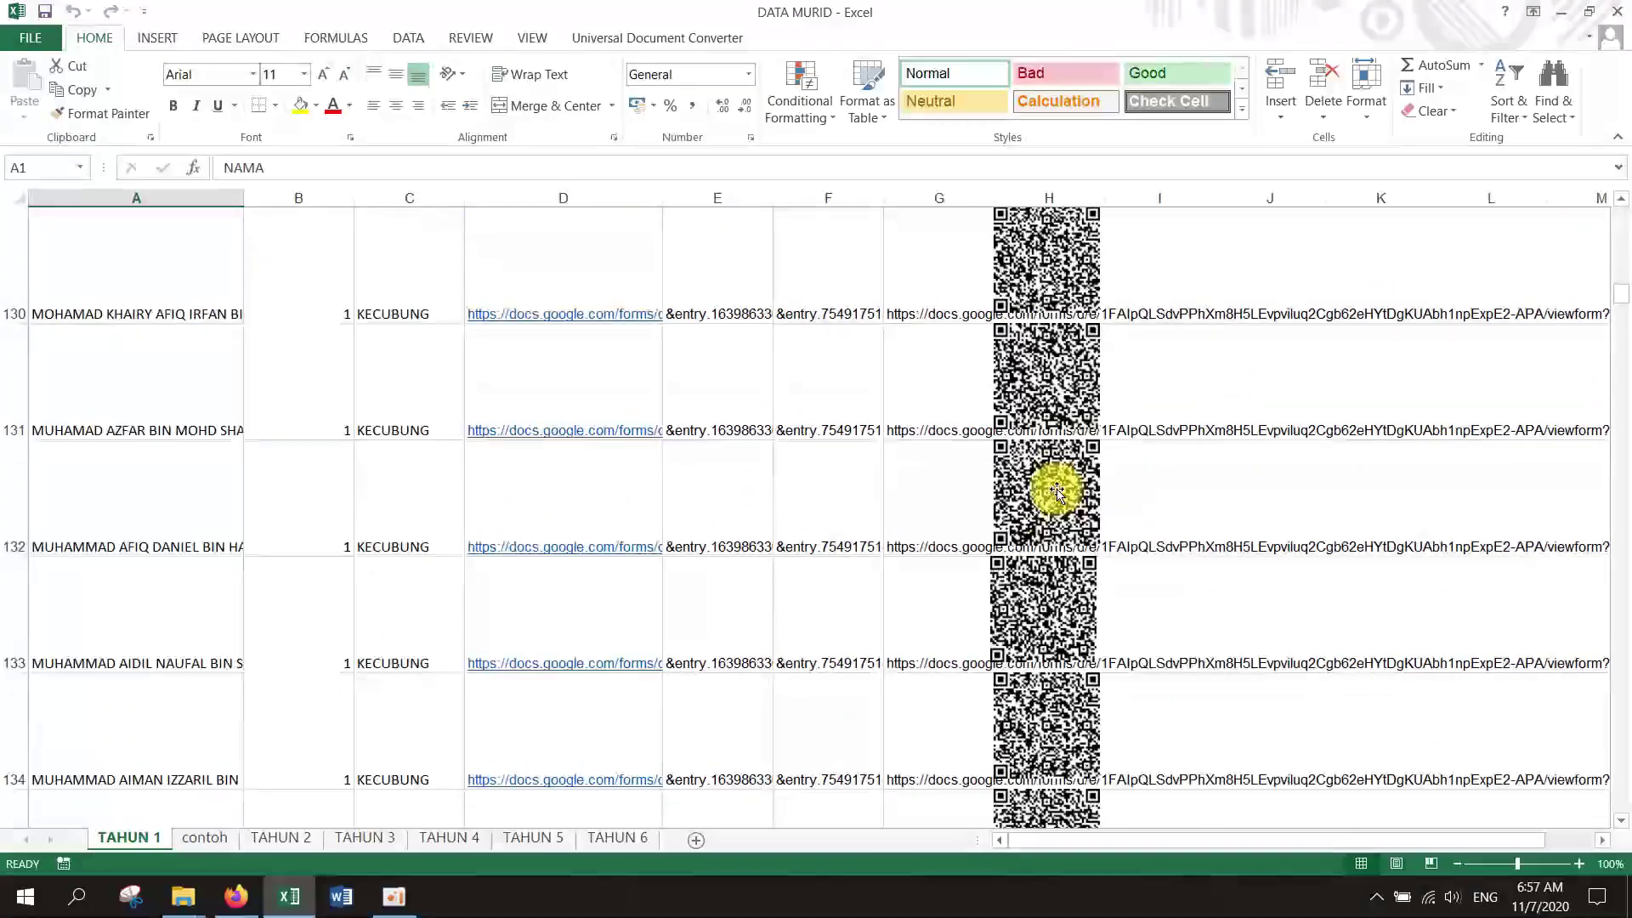
scroll(1057, 488, "down", 20)
scroll(1057, 486, "up", 20)
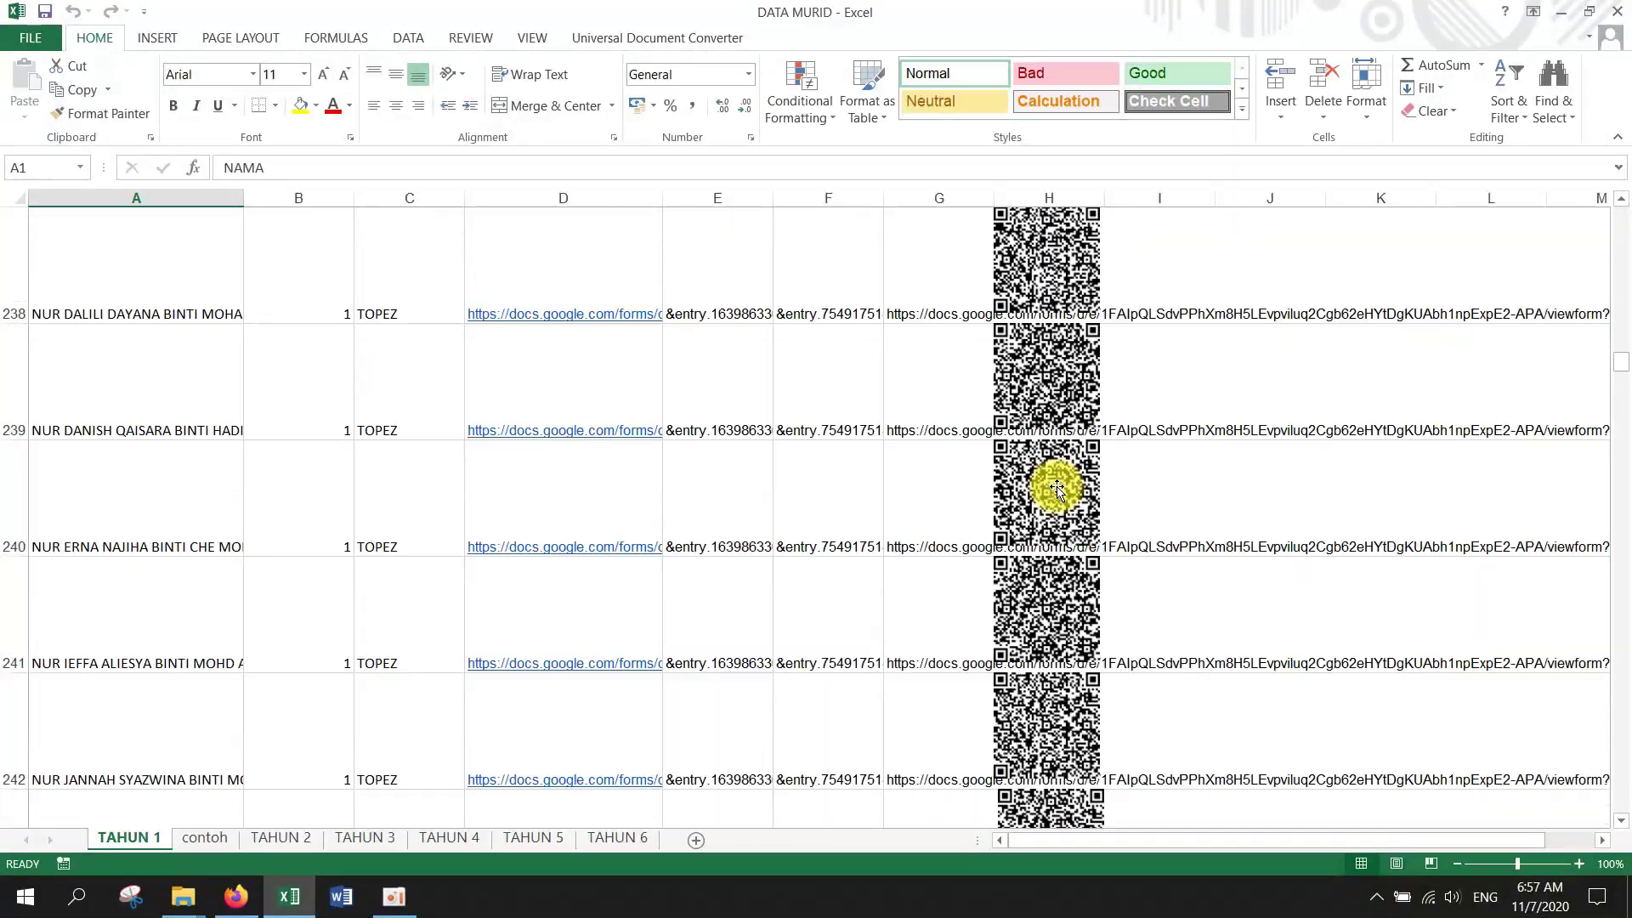
left_click_drag(1621, 349, 1613, 342)
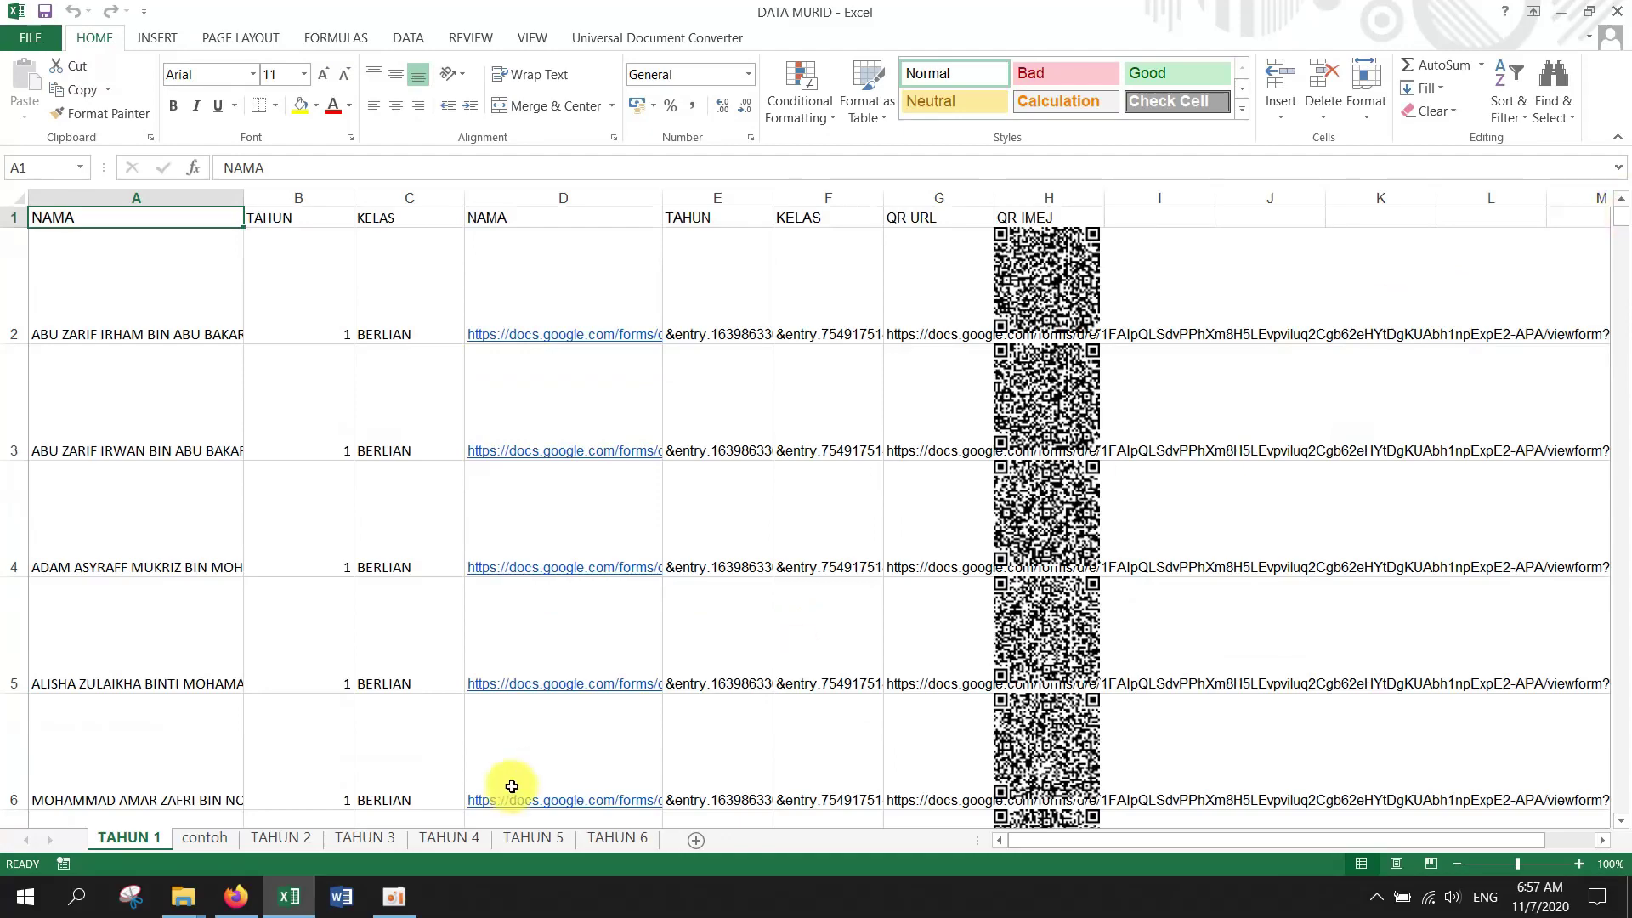
left_click(618, 838)
scroll(880, 416, "down", 20)
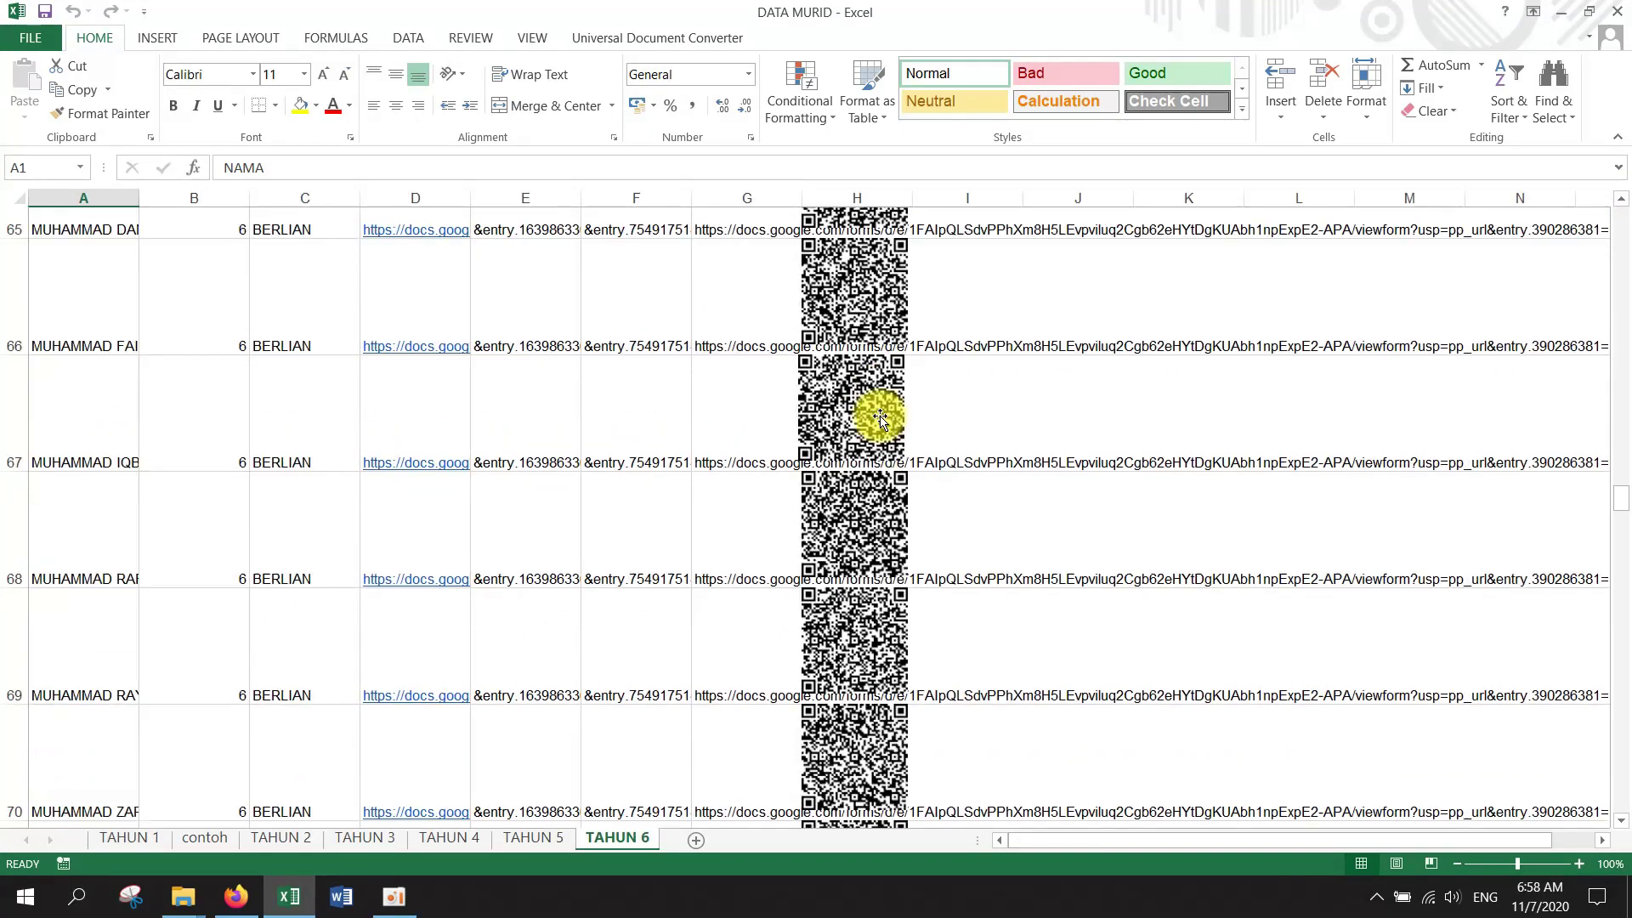
Hide columns D to G, from the link NAMA through QR URL, in the TAHUN 1 sheet
left_click(152, 847)
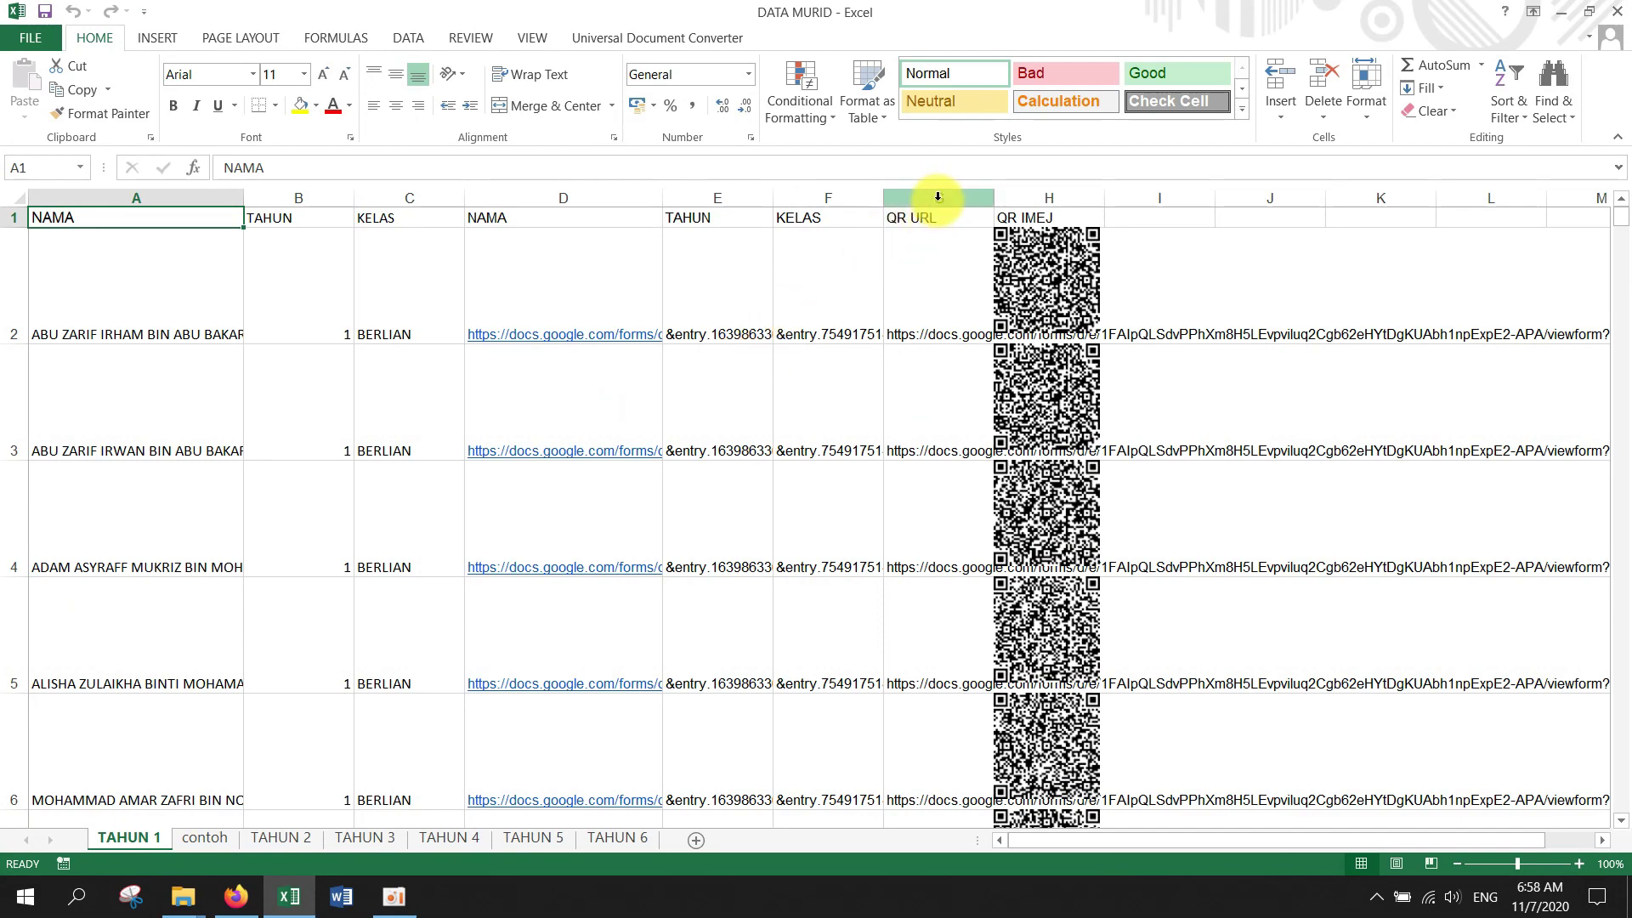
left_click_drag(938, 199, 587, 197)
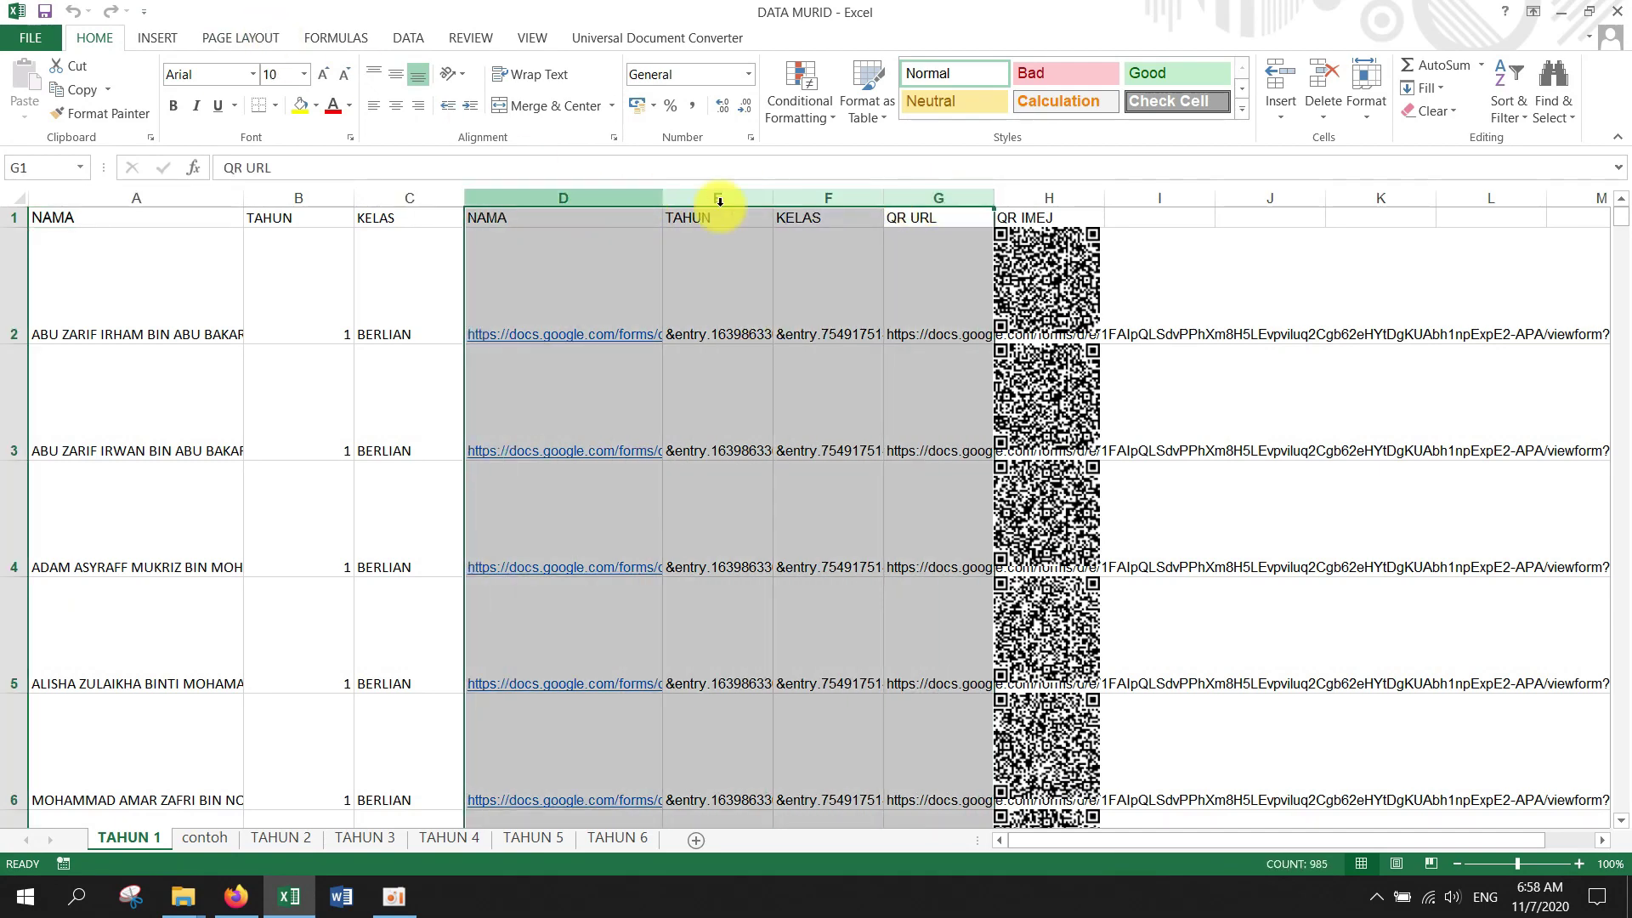
right_click(551, 195)
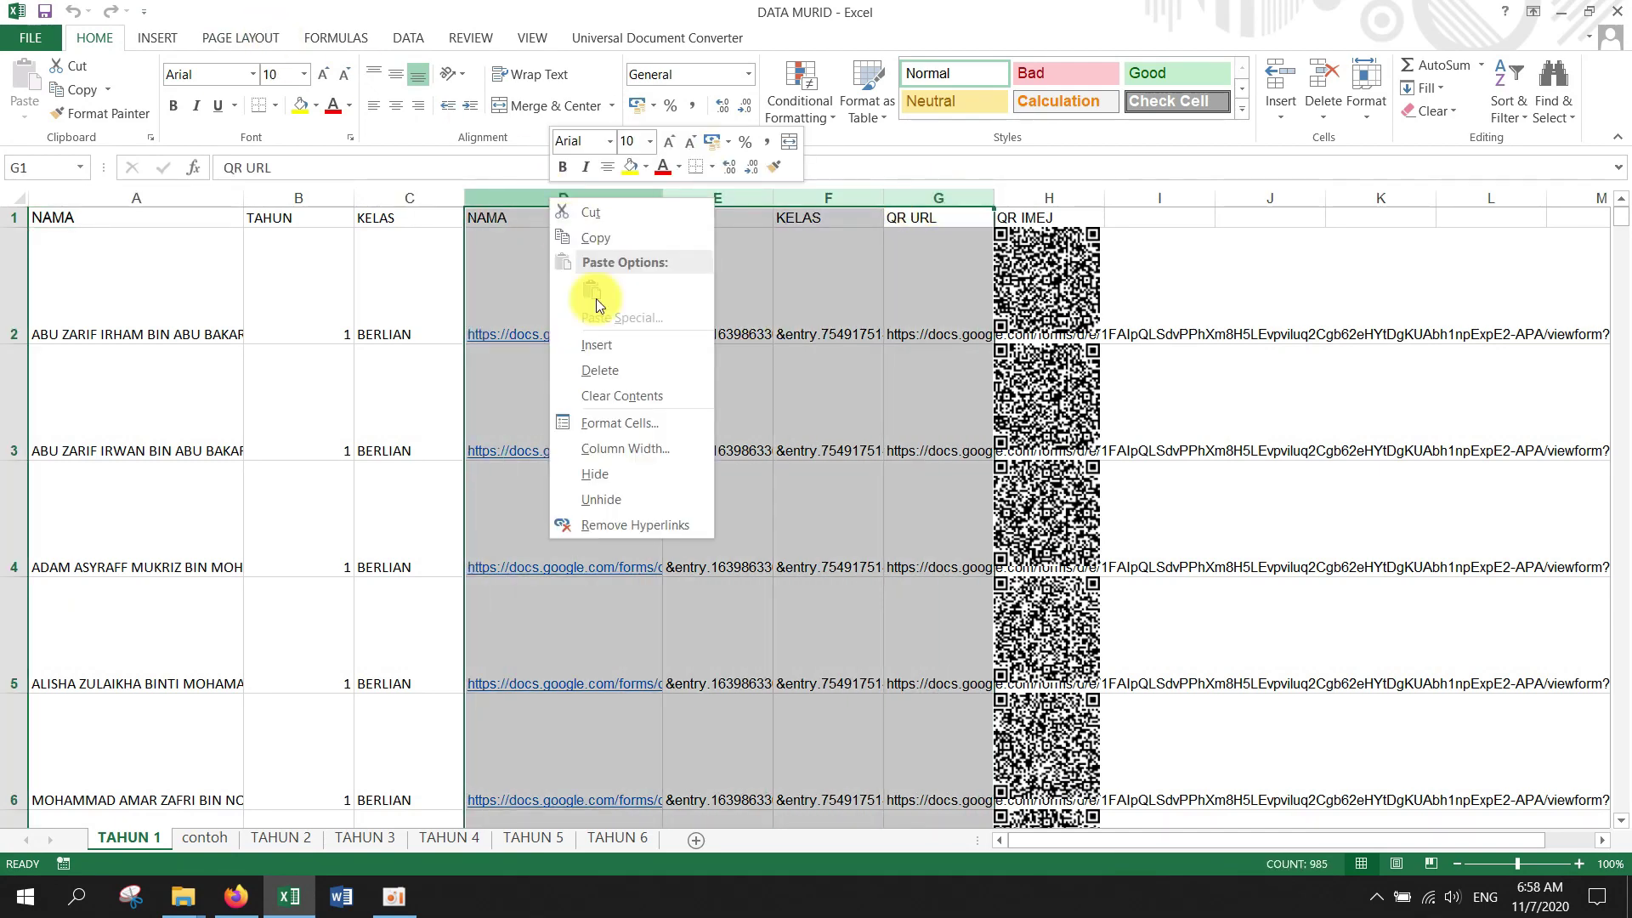
left_click(612, 474)
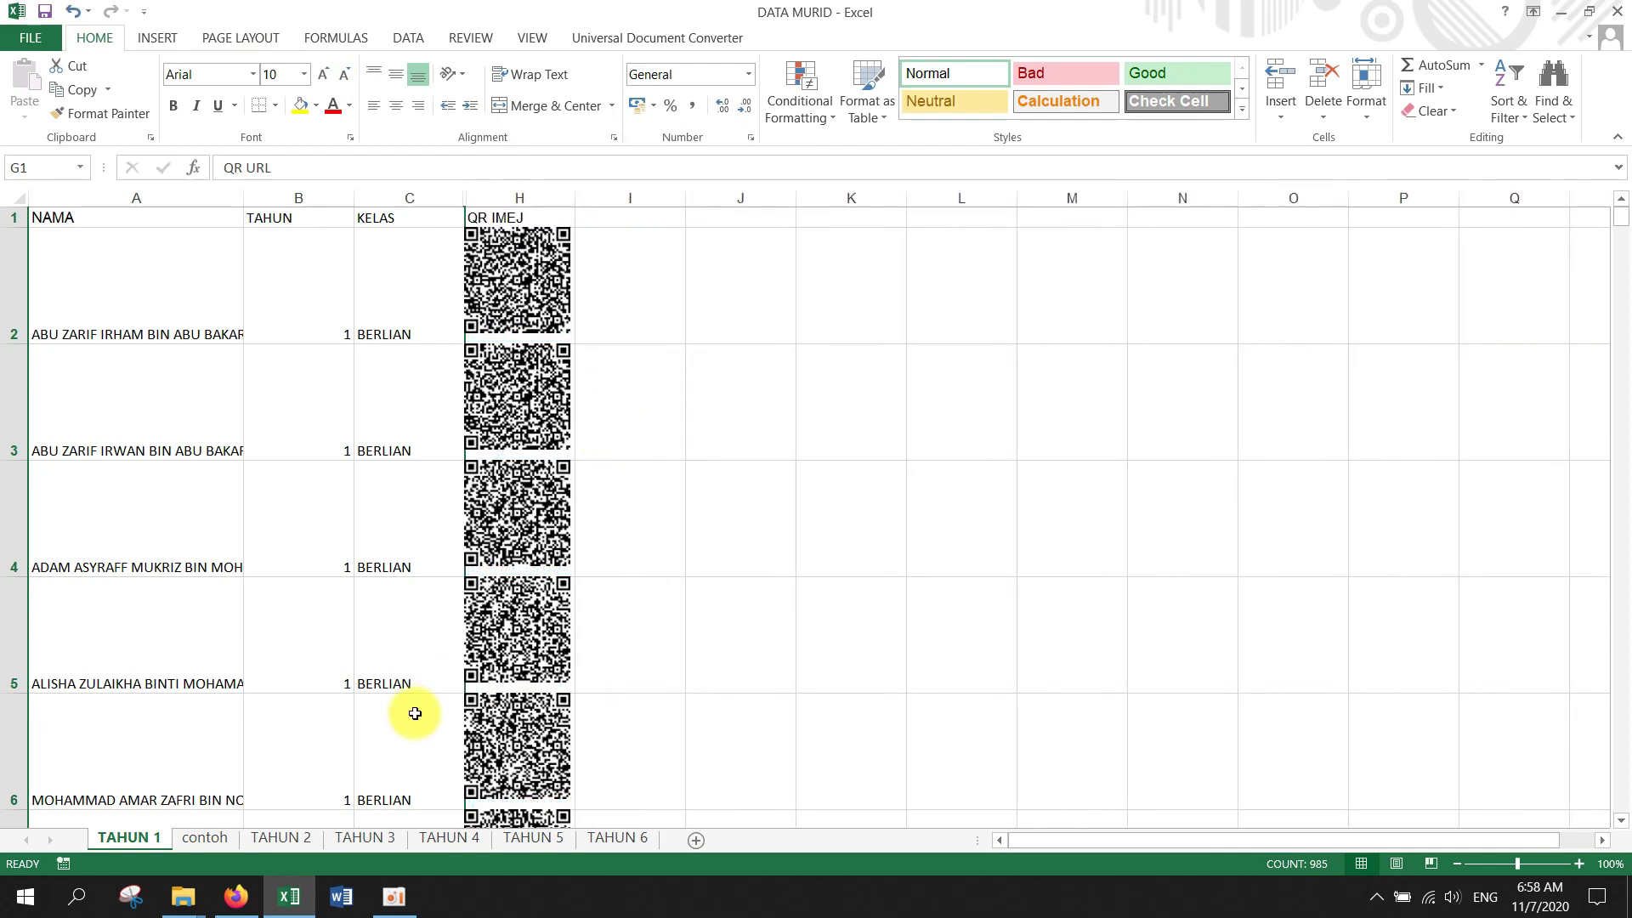
Hide columns D to G in the contoh sheet so QR IMEJ sits directly beside KELAS
left_click(206, 837)
left_click_drag(743, 196, 451, 196)
right_click(462, 198)
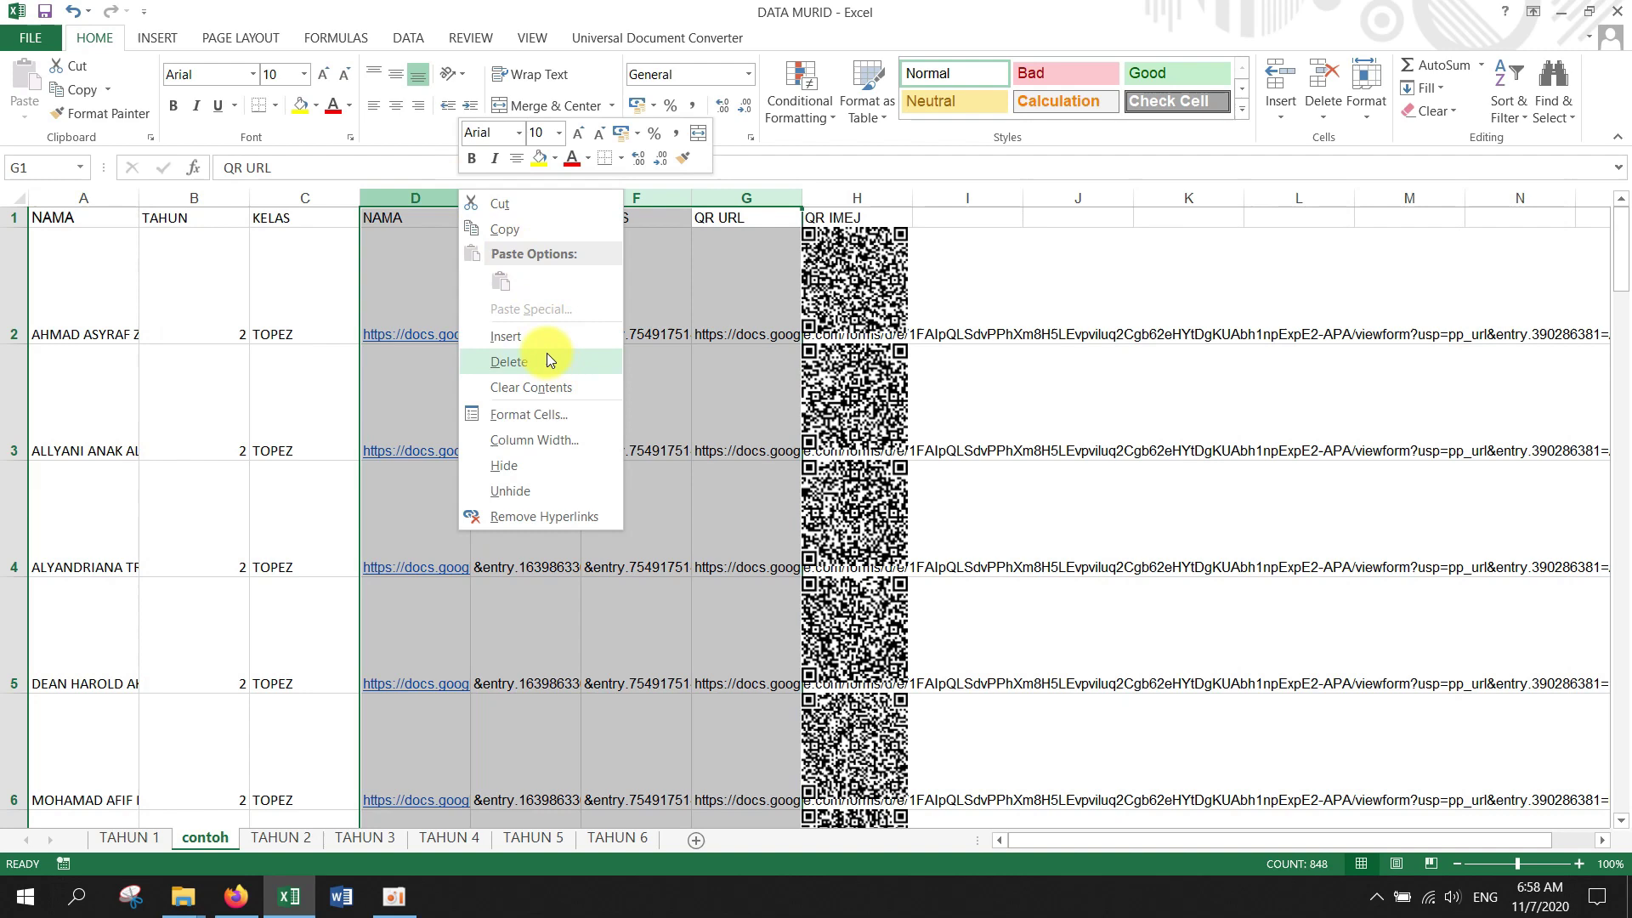
left_click(506, 466)
Delete the contoh sheet from the DATA MURID workbook
left_click(280, 838)
right_click(207, 838)
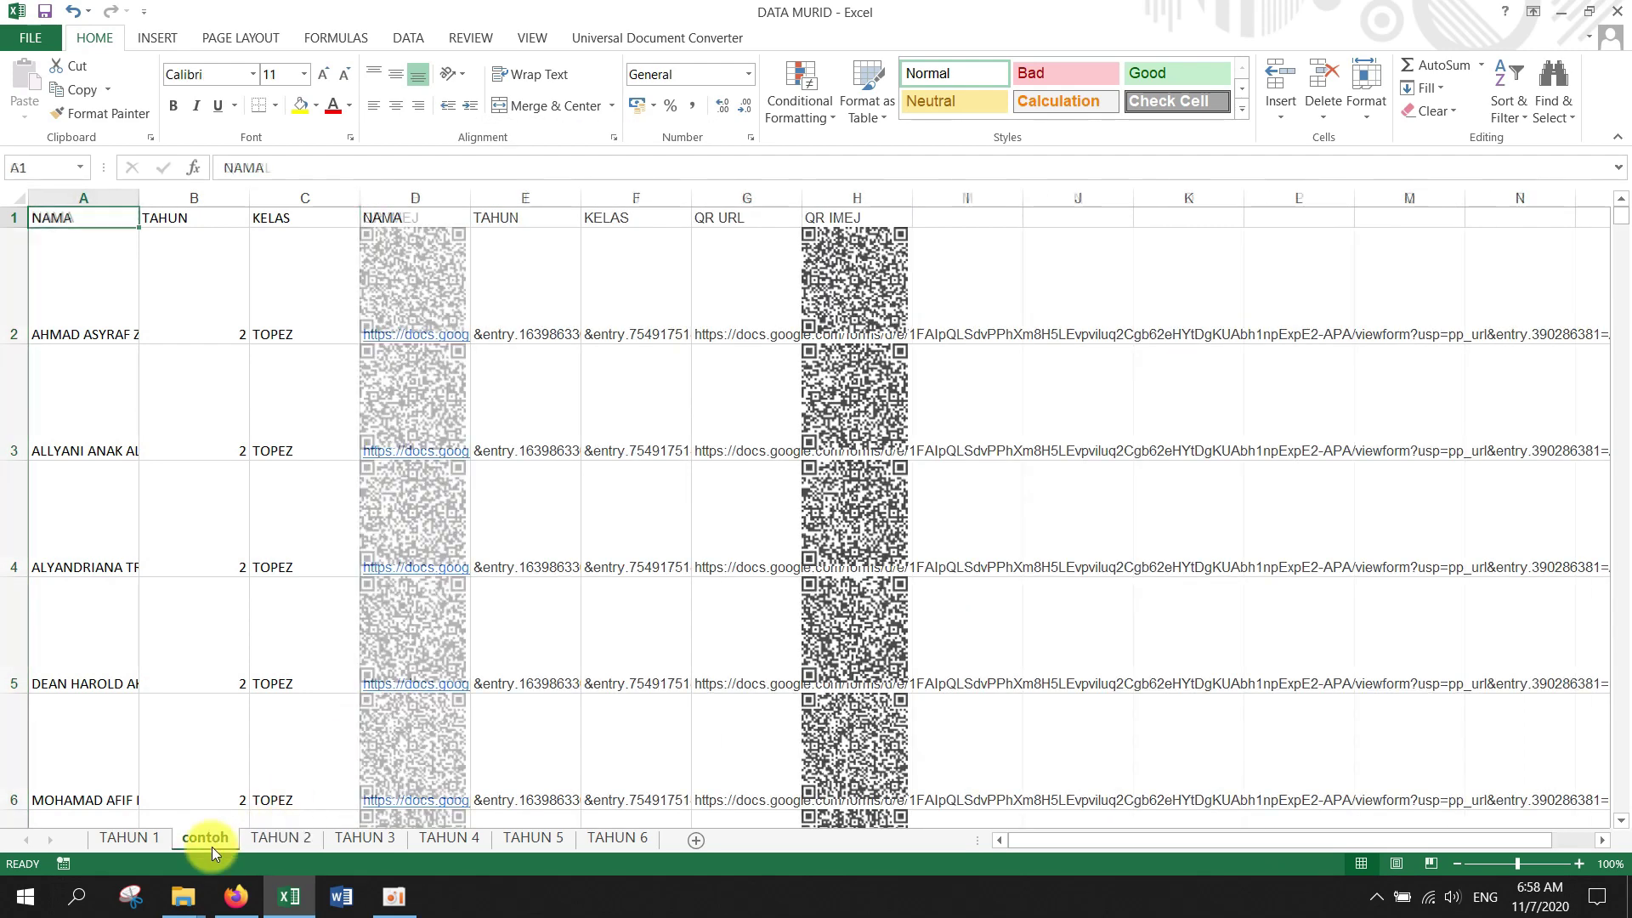
left_click(255, 629)
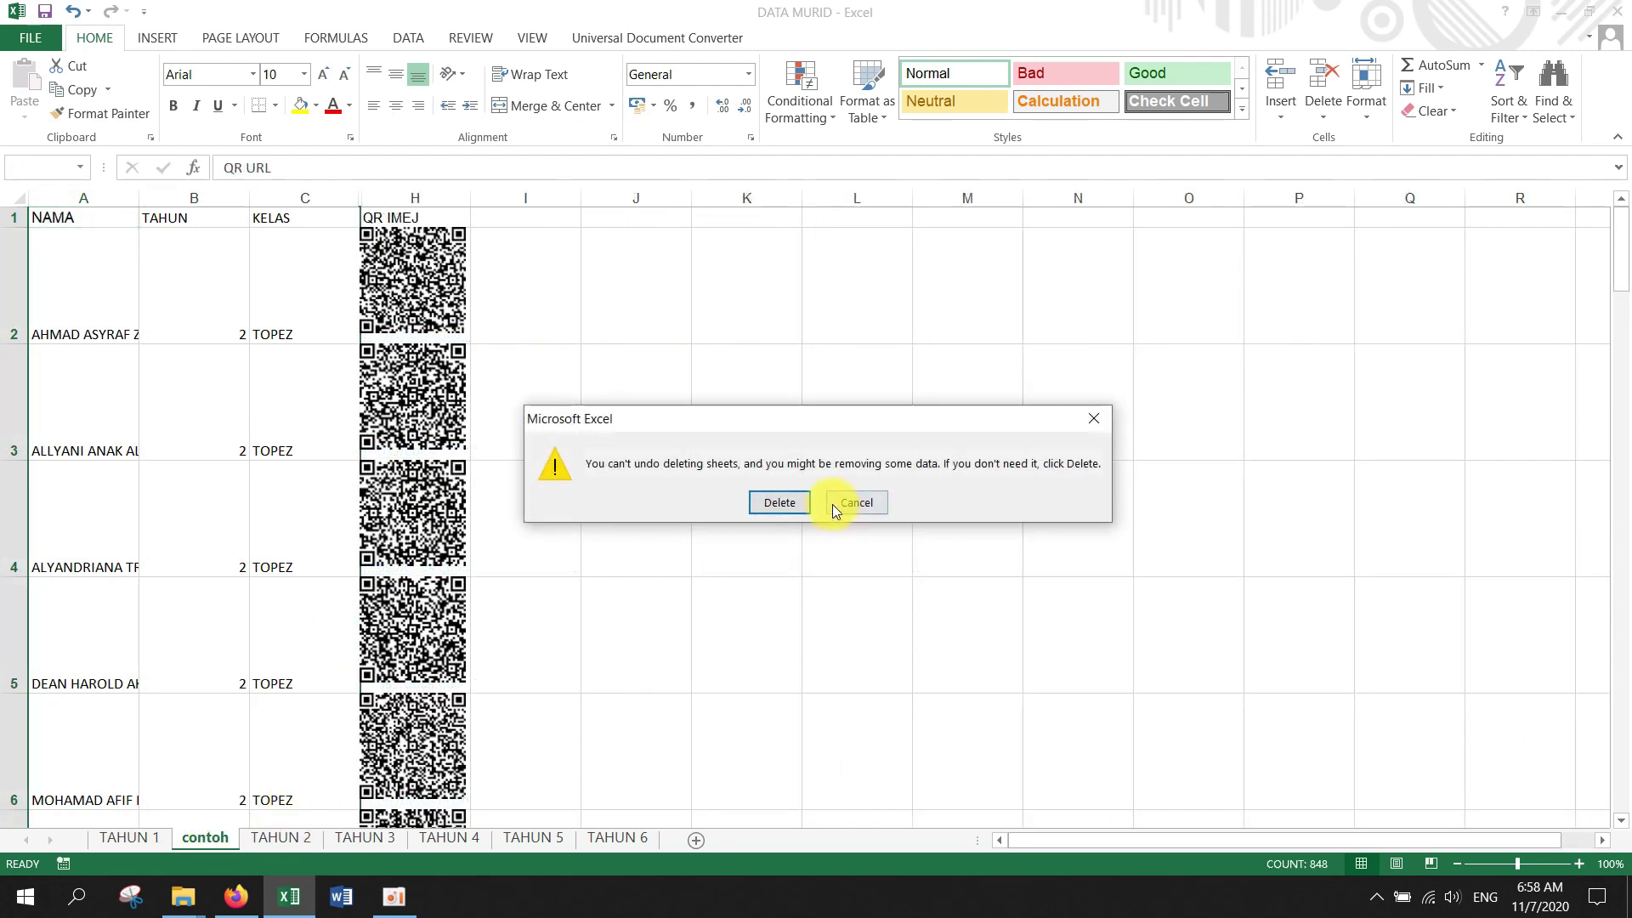
left_click(773, 502)
Hide columns D to G, from the link NAMA through QR URL, in the TAHUN 2 and TAHUN 3 sheets
left_click_drag(736, 198, 433, 191)
right_click(440, 196)
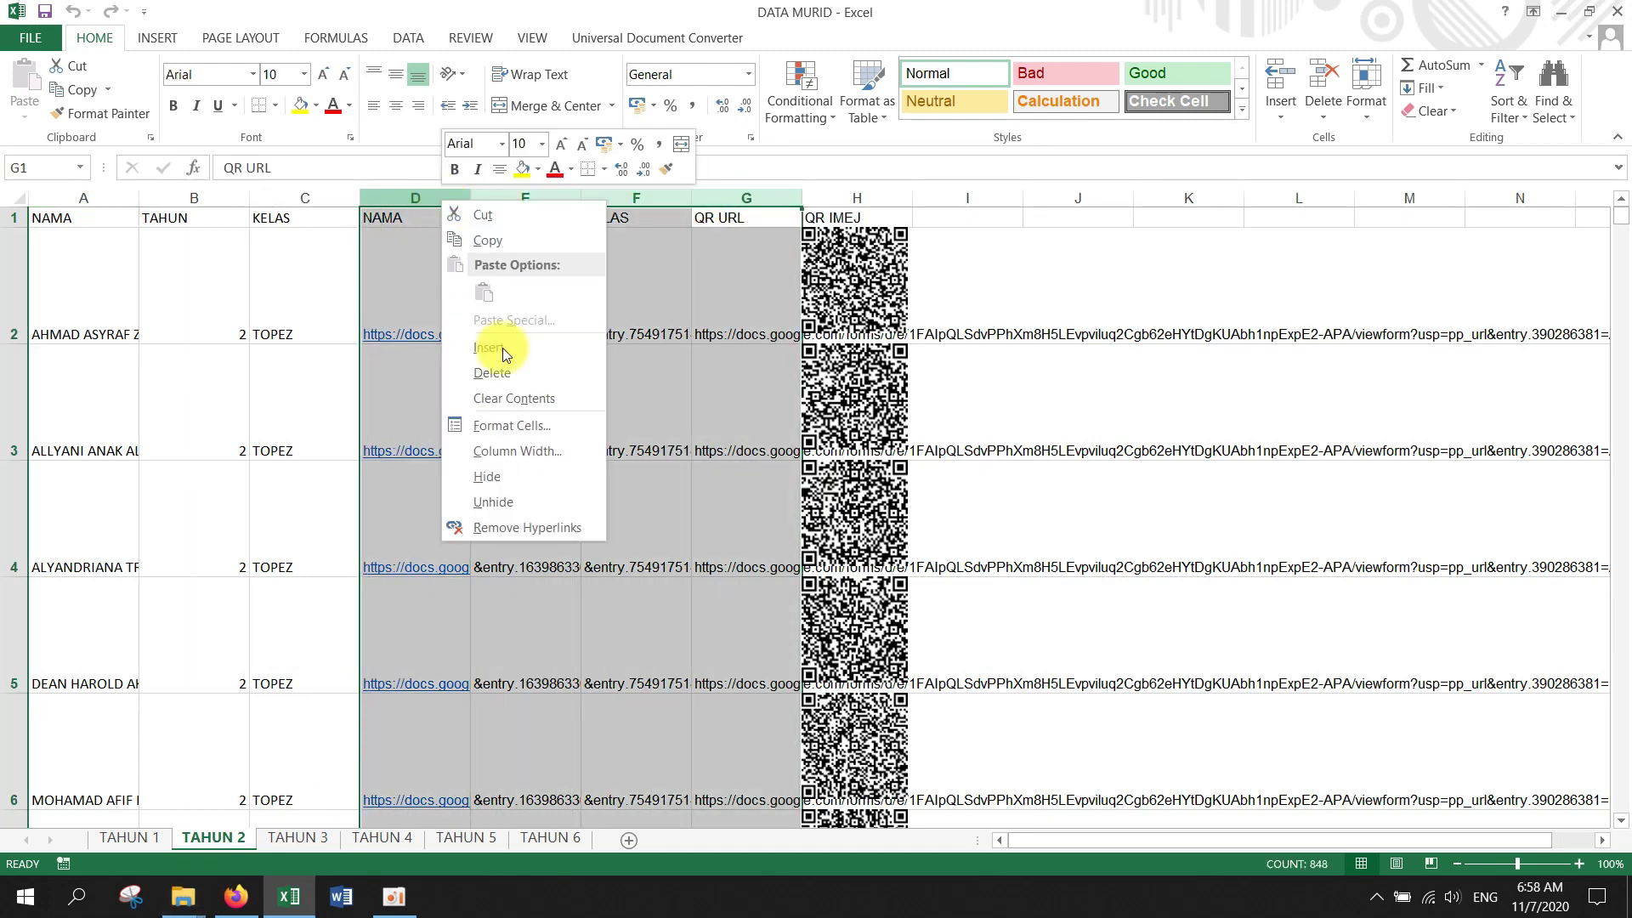
left_click(519, 459)
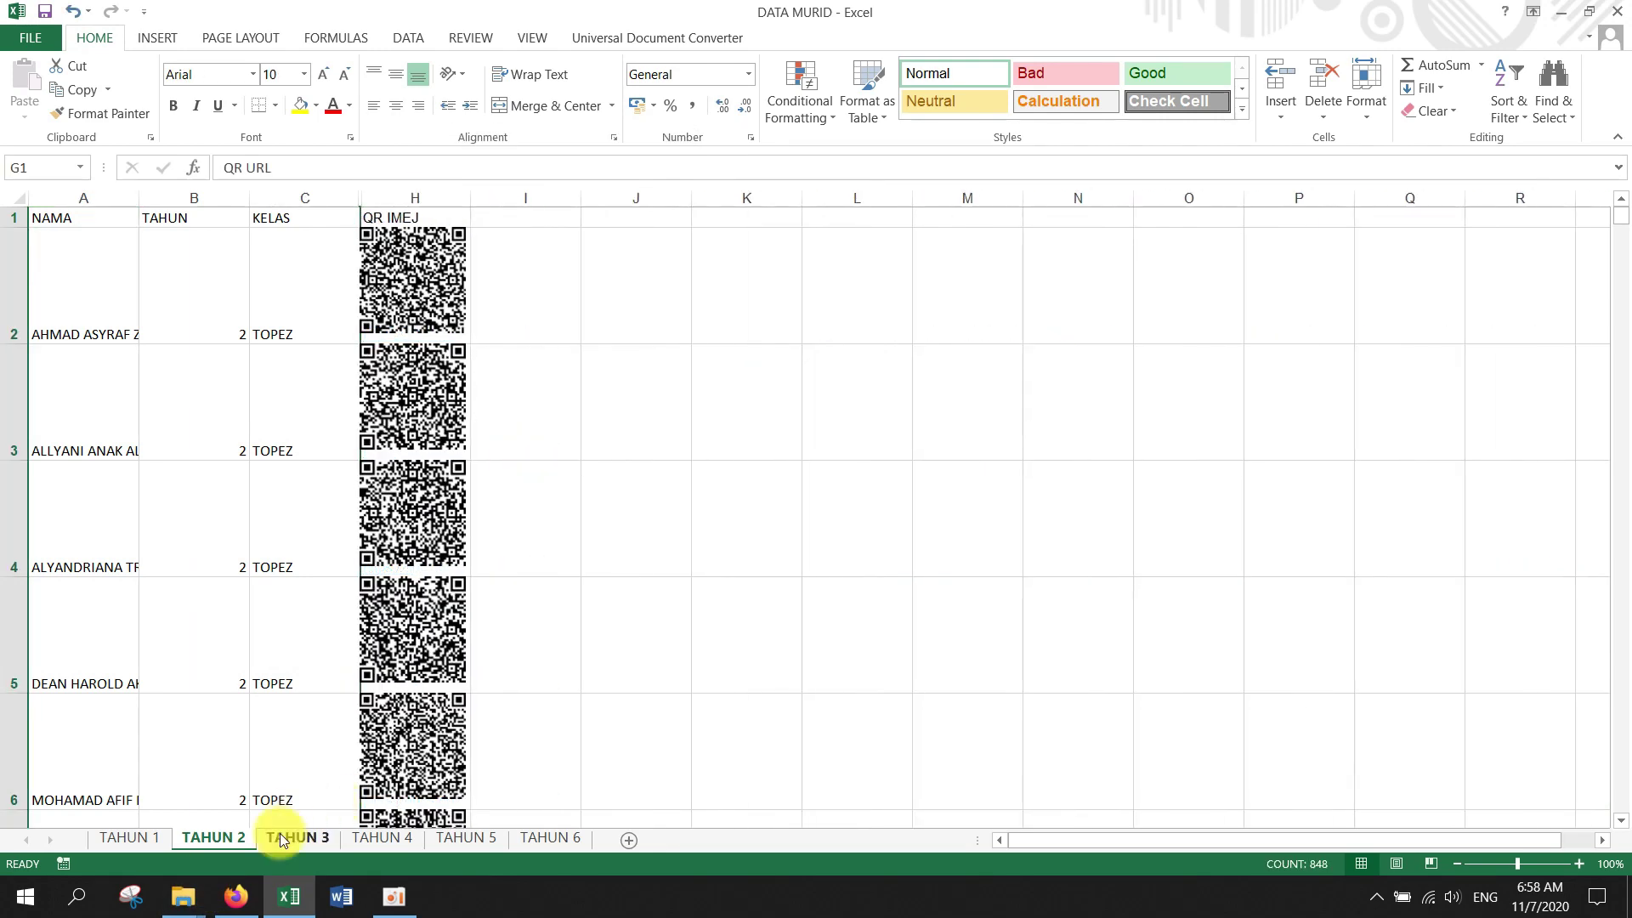
left_click(299, 837)
left_click_drag(732, 198, 451, 199)
right_click(450, 199)
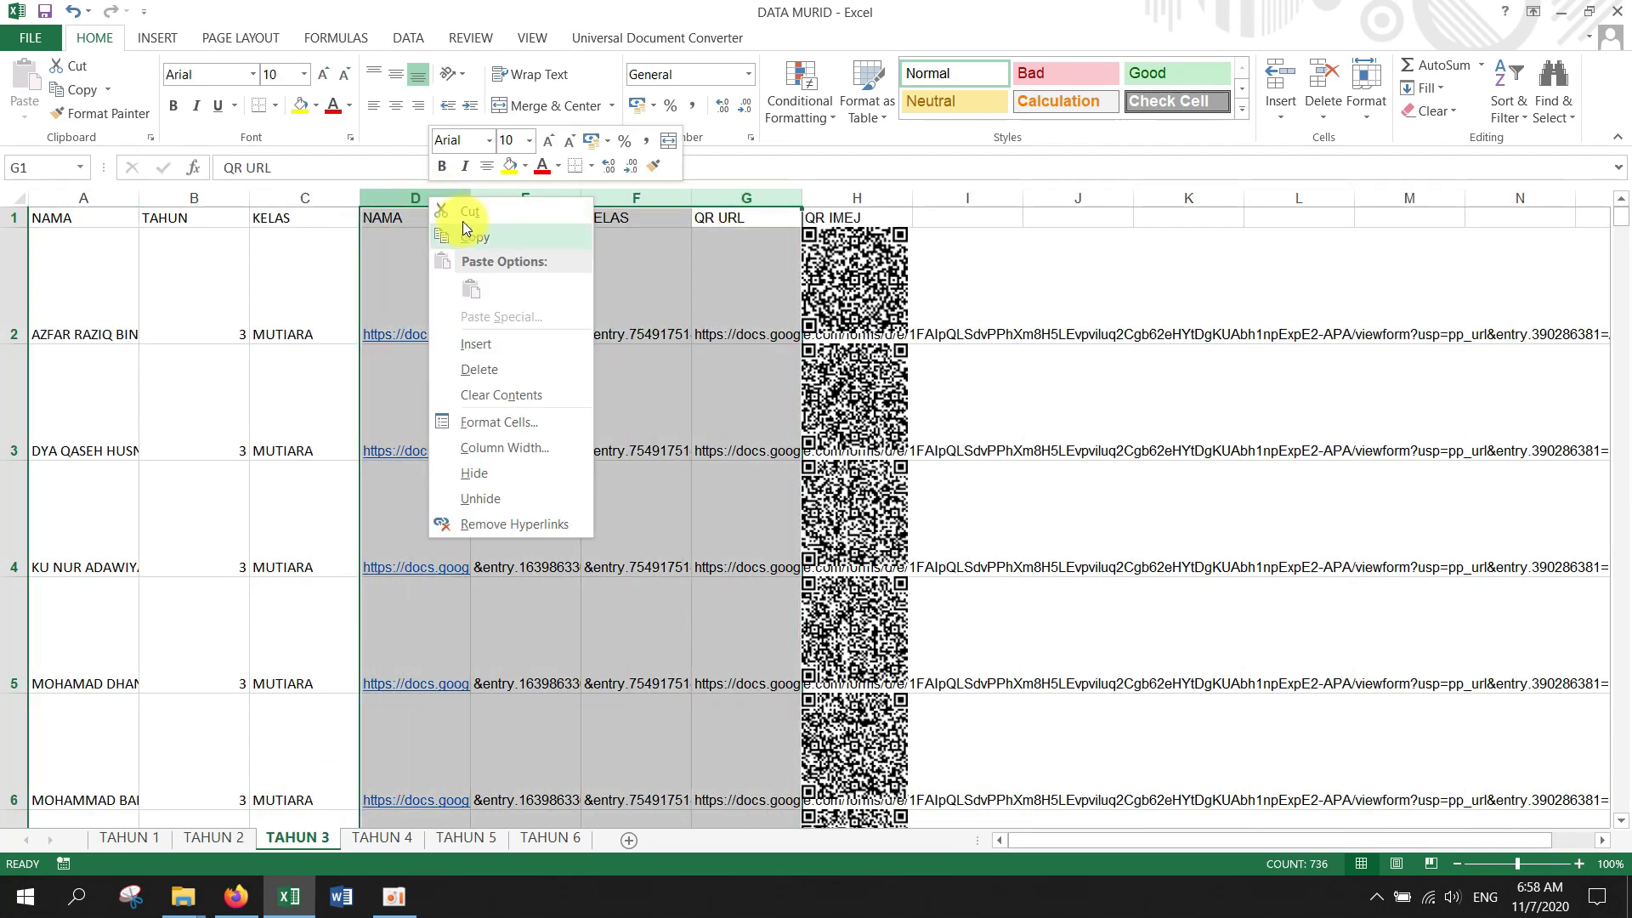
left_click(485, 463)
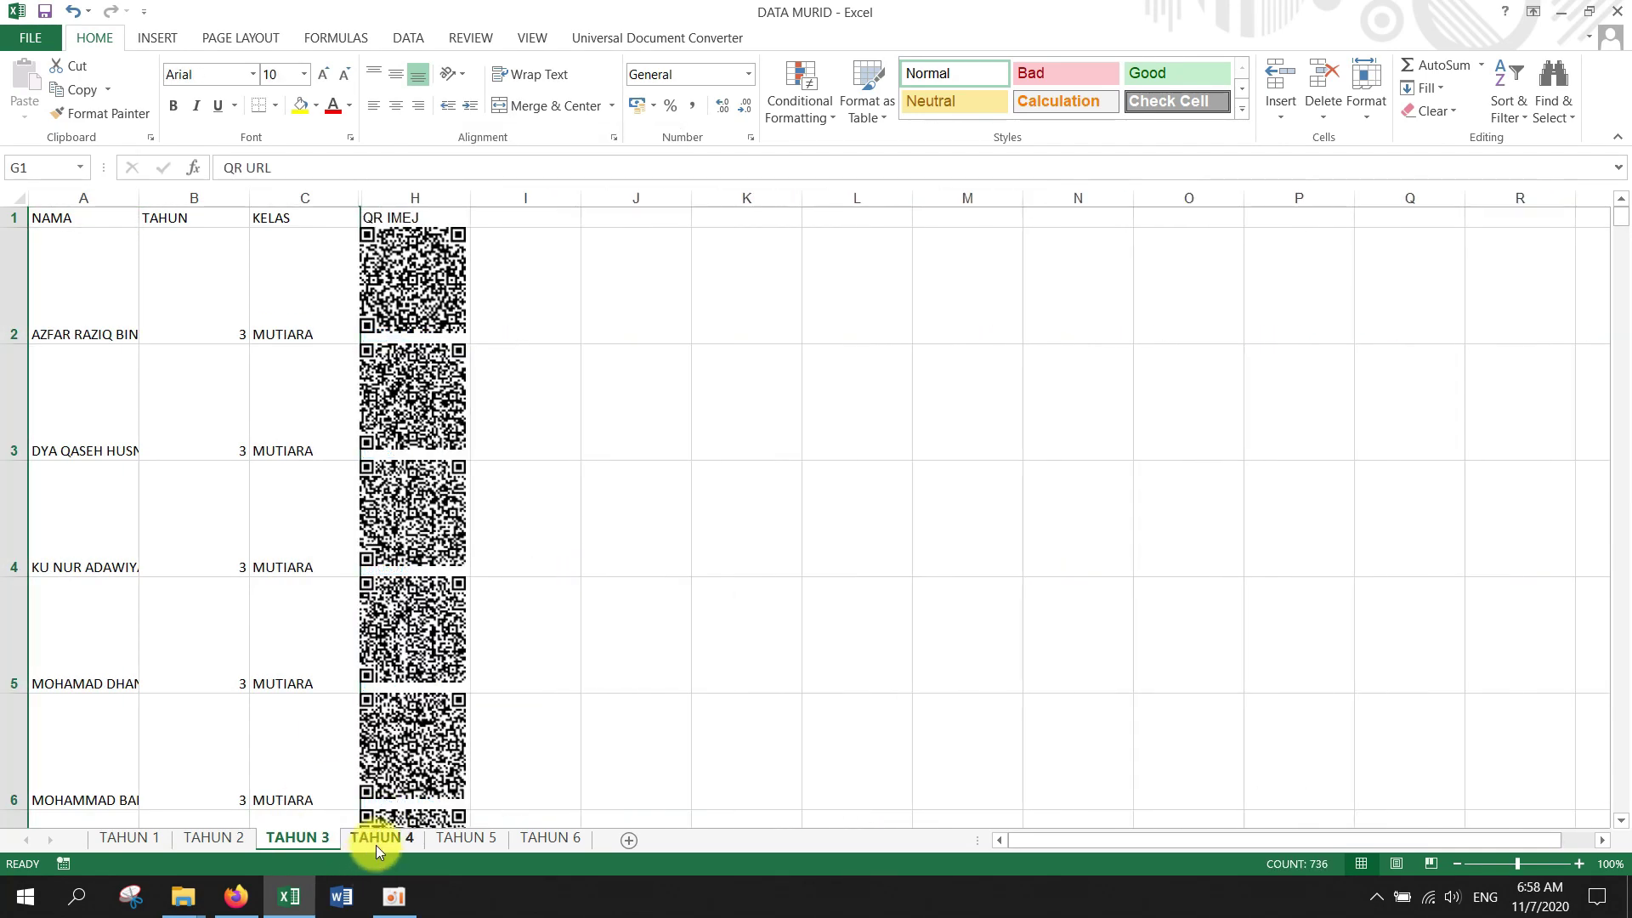
Hide columns D to G in the TAHUN 4 and TAHUN 5 sheets so QR IMEJ sits beside KELAS
left_click(378, 839)
left_click_drag(744, 192, 427, 182)
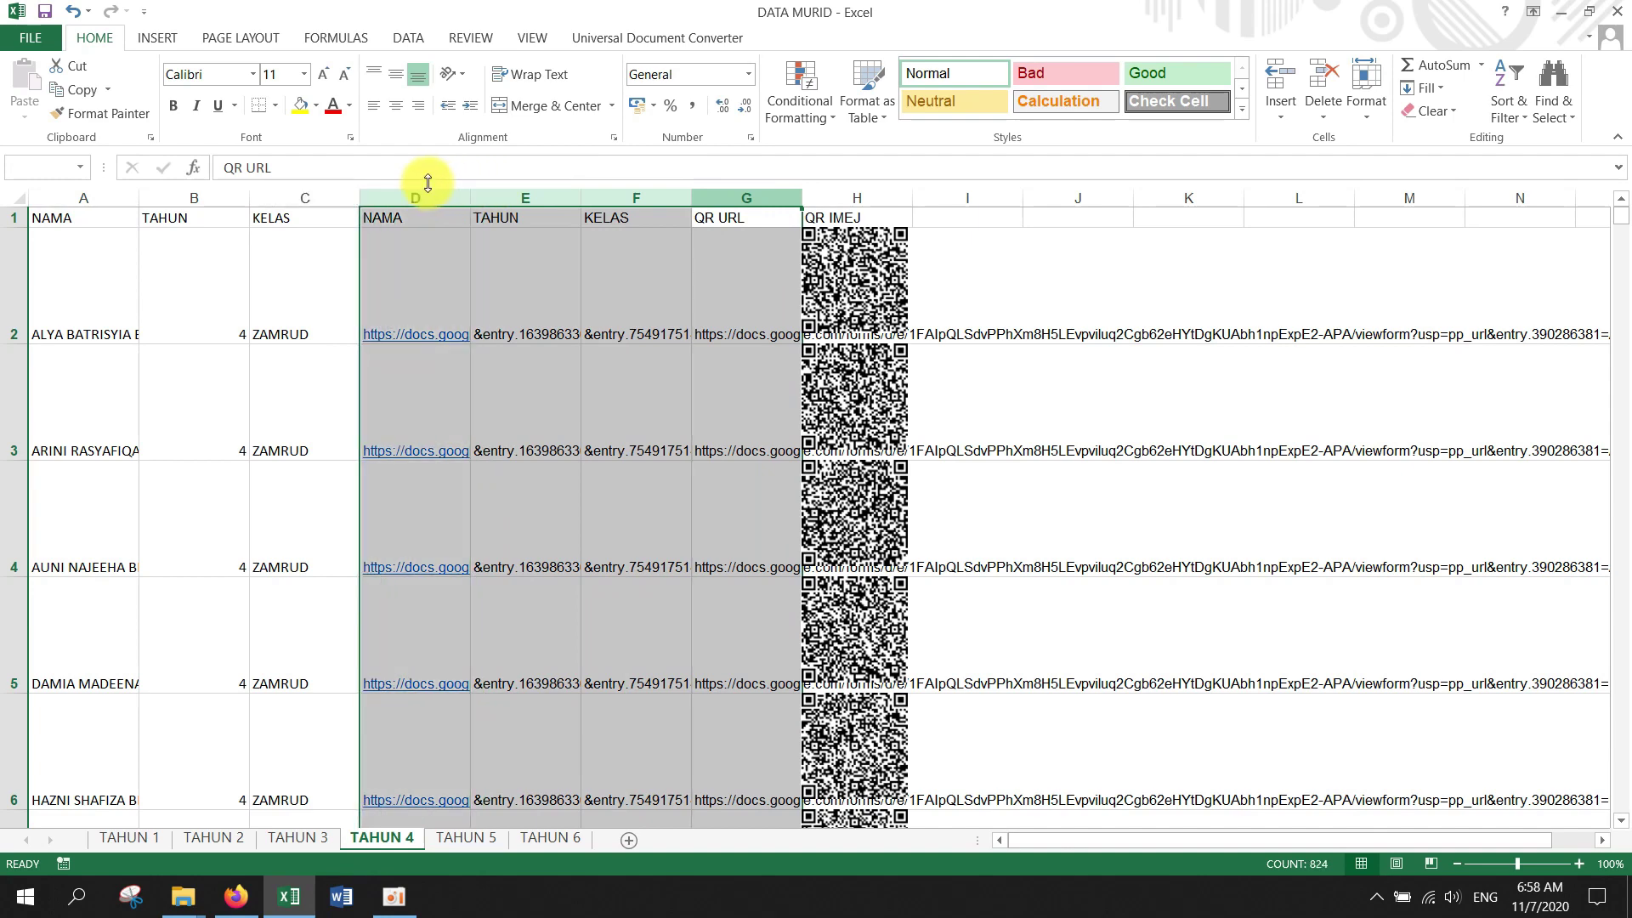
right_click(427, 187)
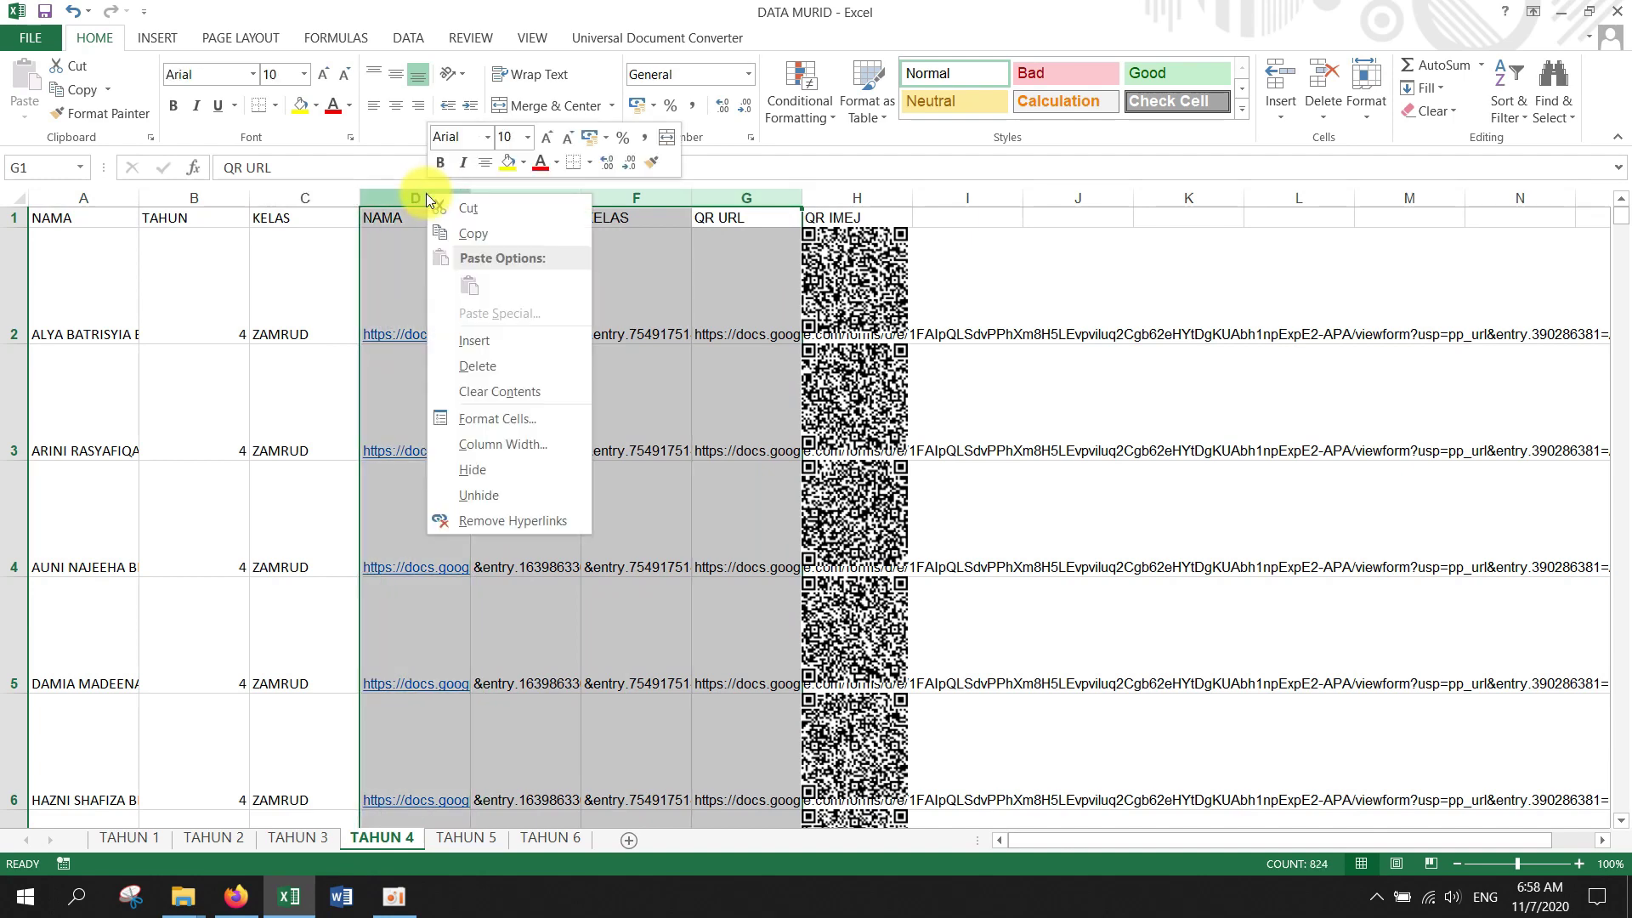
left_click(464, 461)
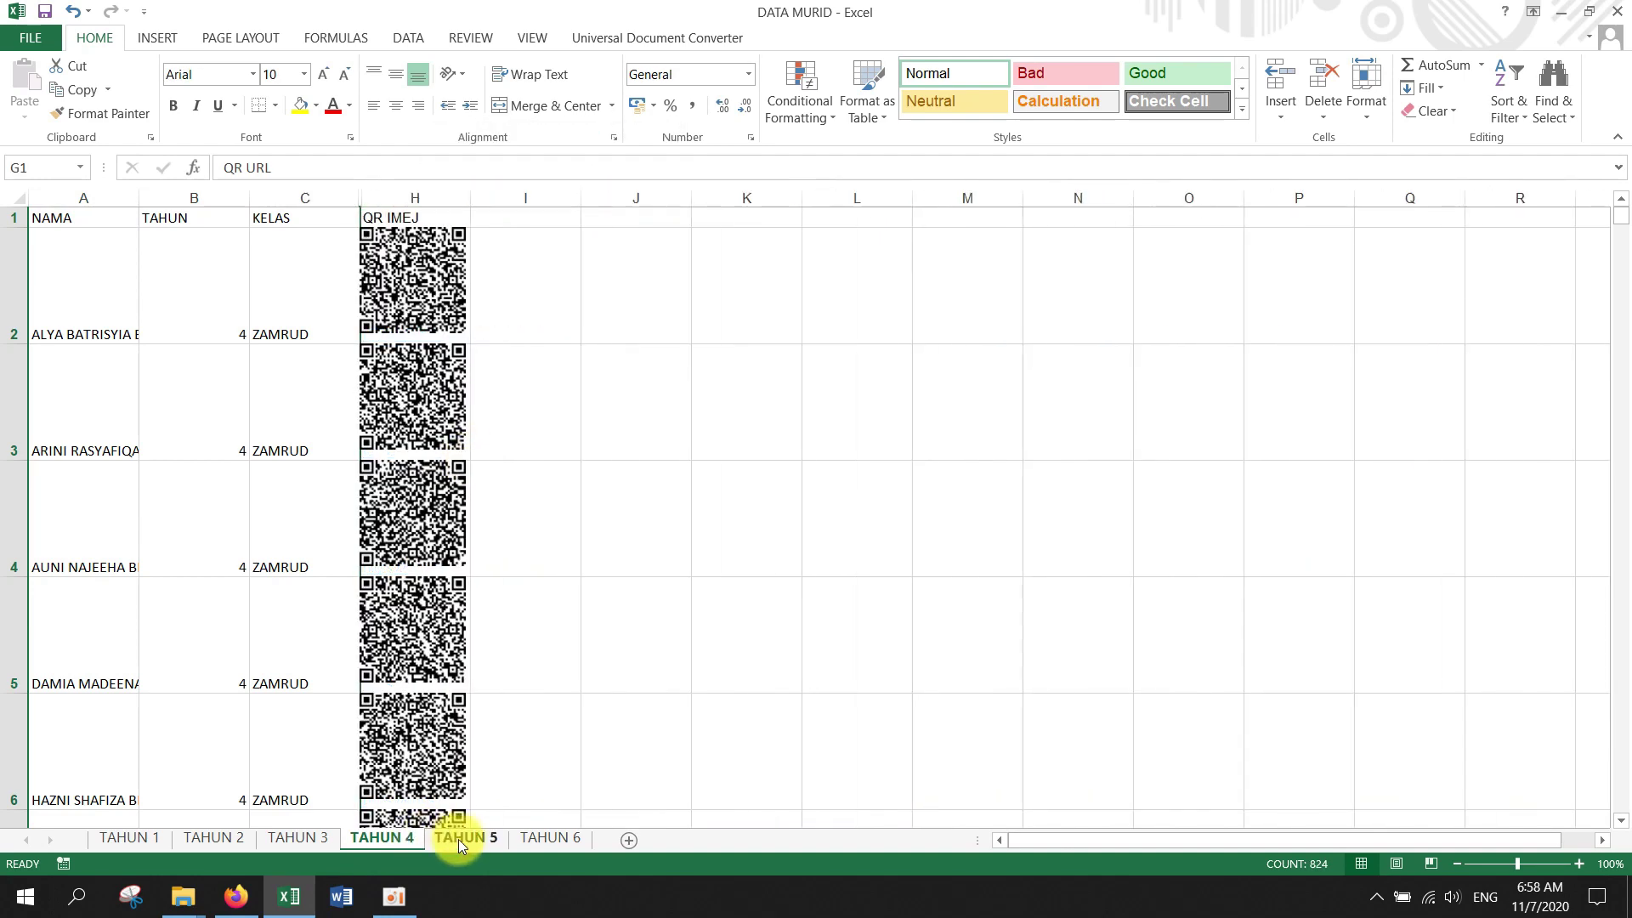
left_click(459, 838)
left_click_drag(814, 193, 503, 189)
right_click(509, 200)
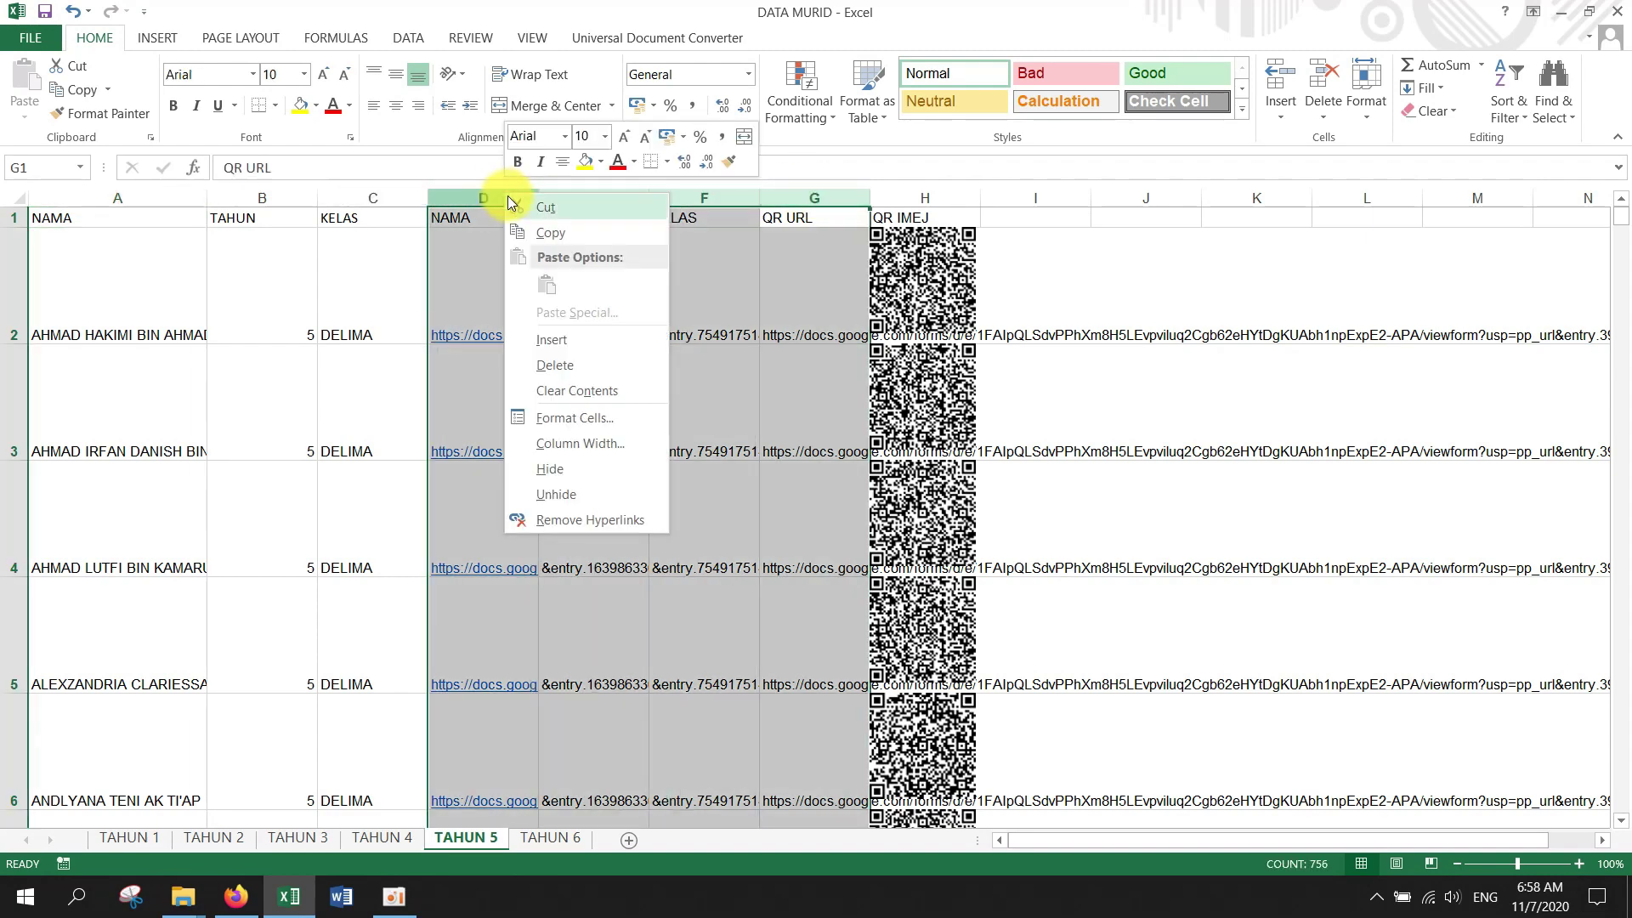
left_click(563, 468)
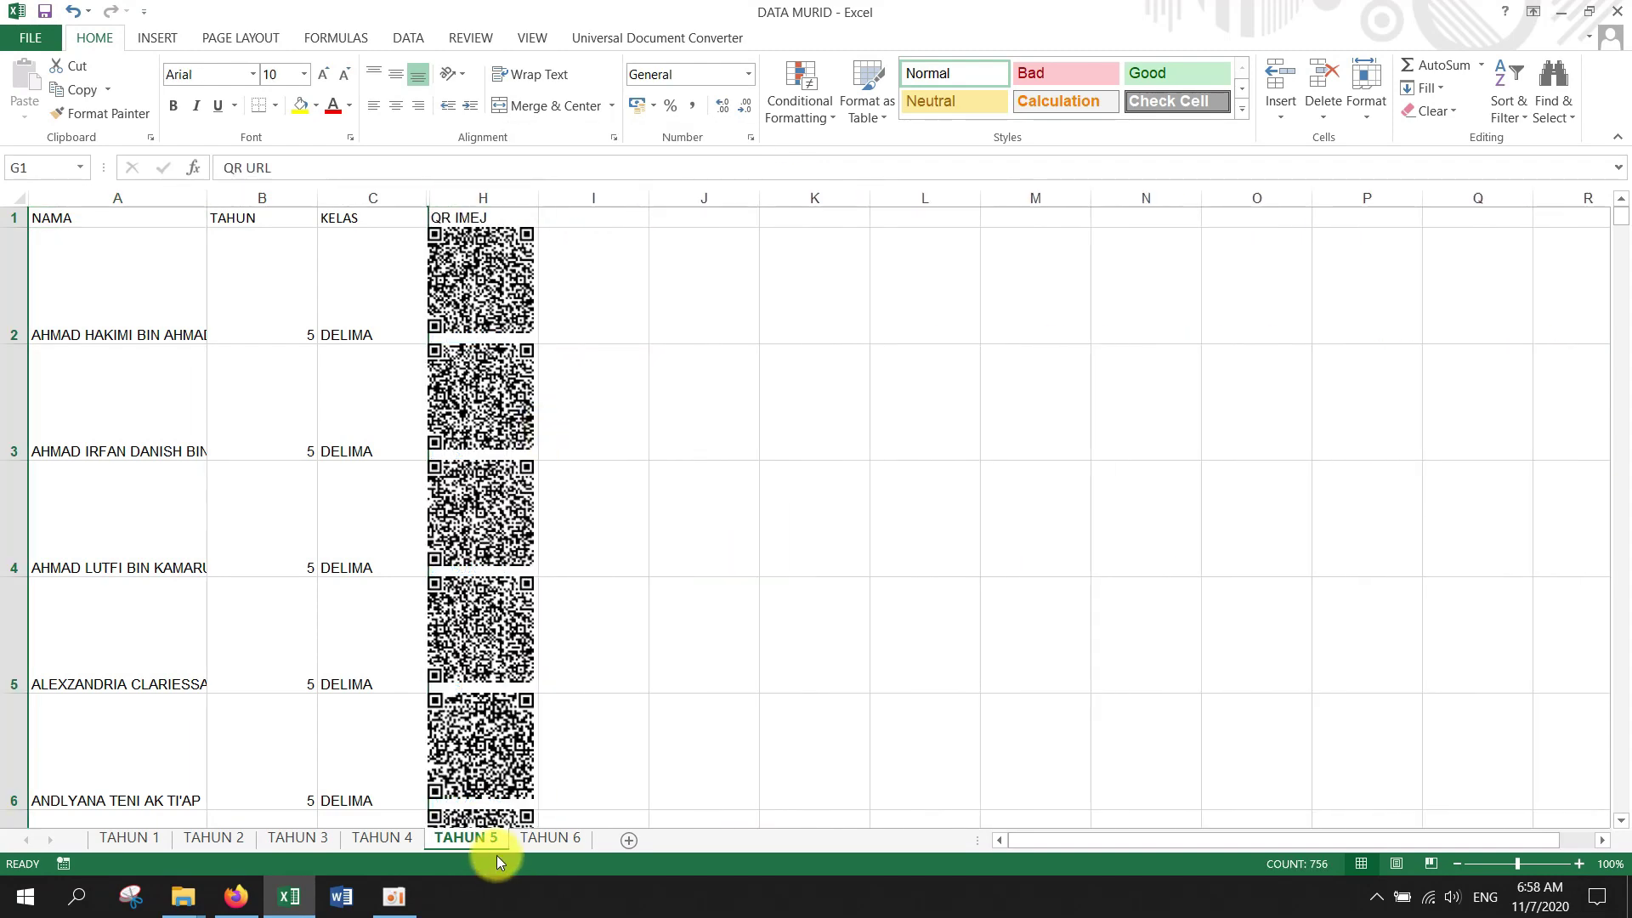
Hide columns D to G in the TAHUN 6 sheet
left_click(535, 837)
left_click_drag(747, 198, 437, 197)
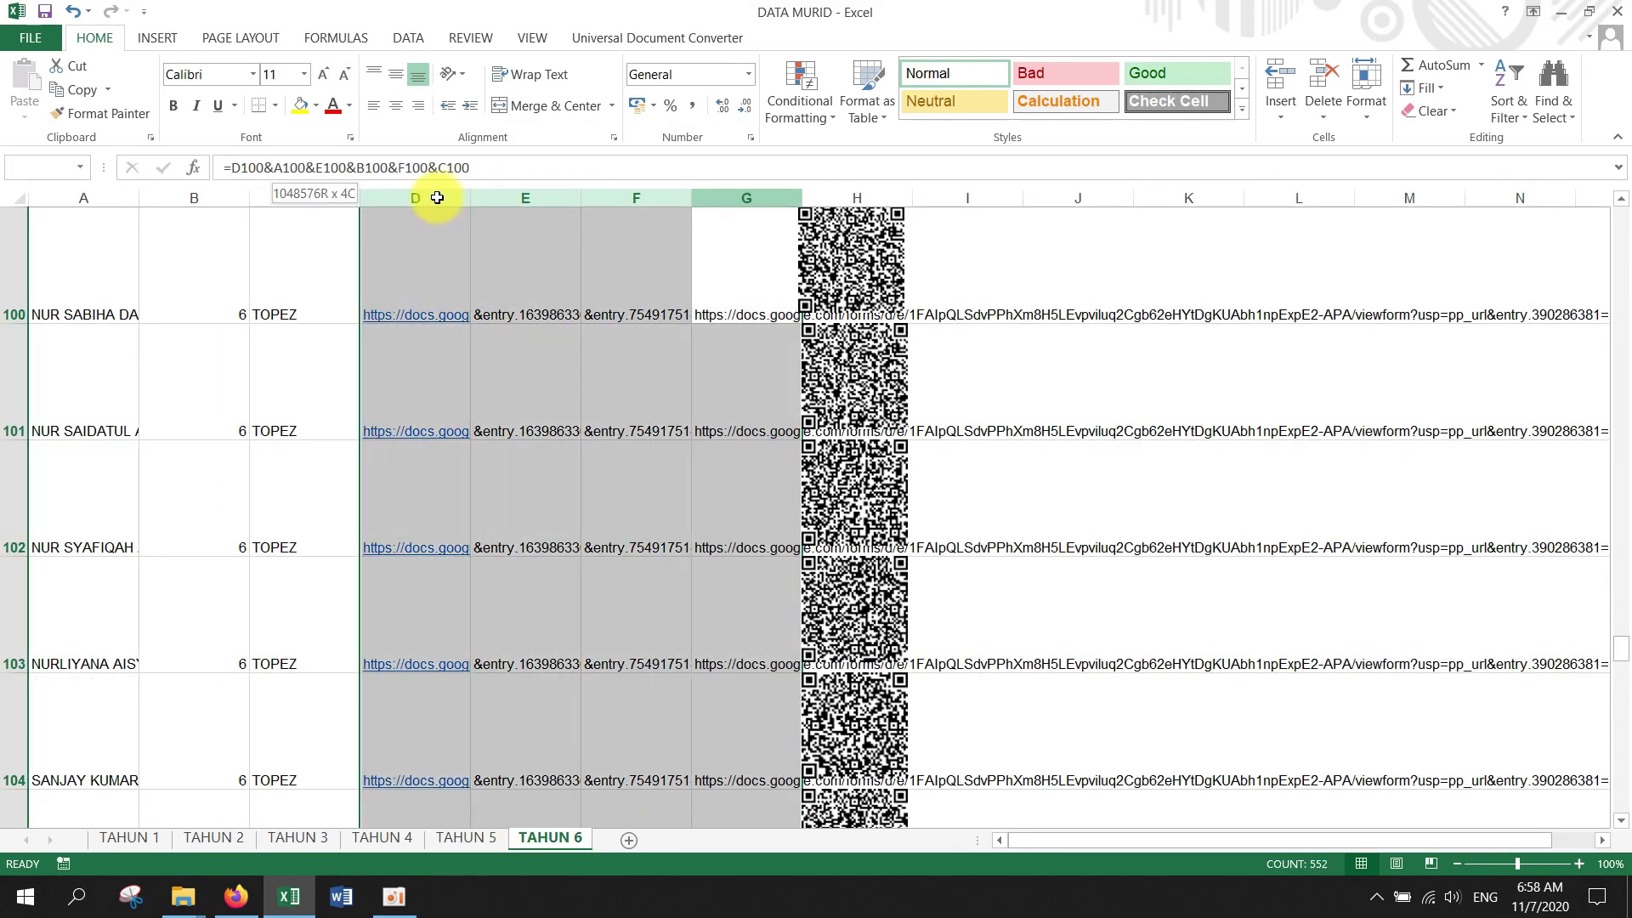
right_click(437, 197)
left_click(507, 473)
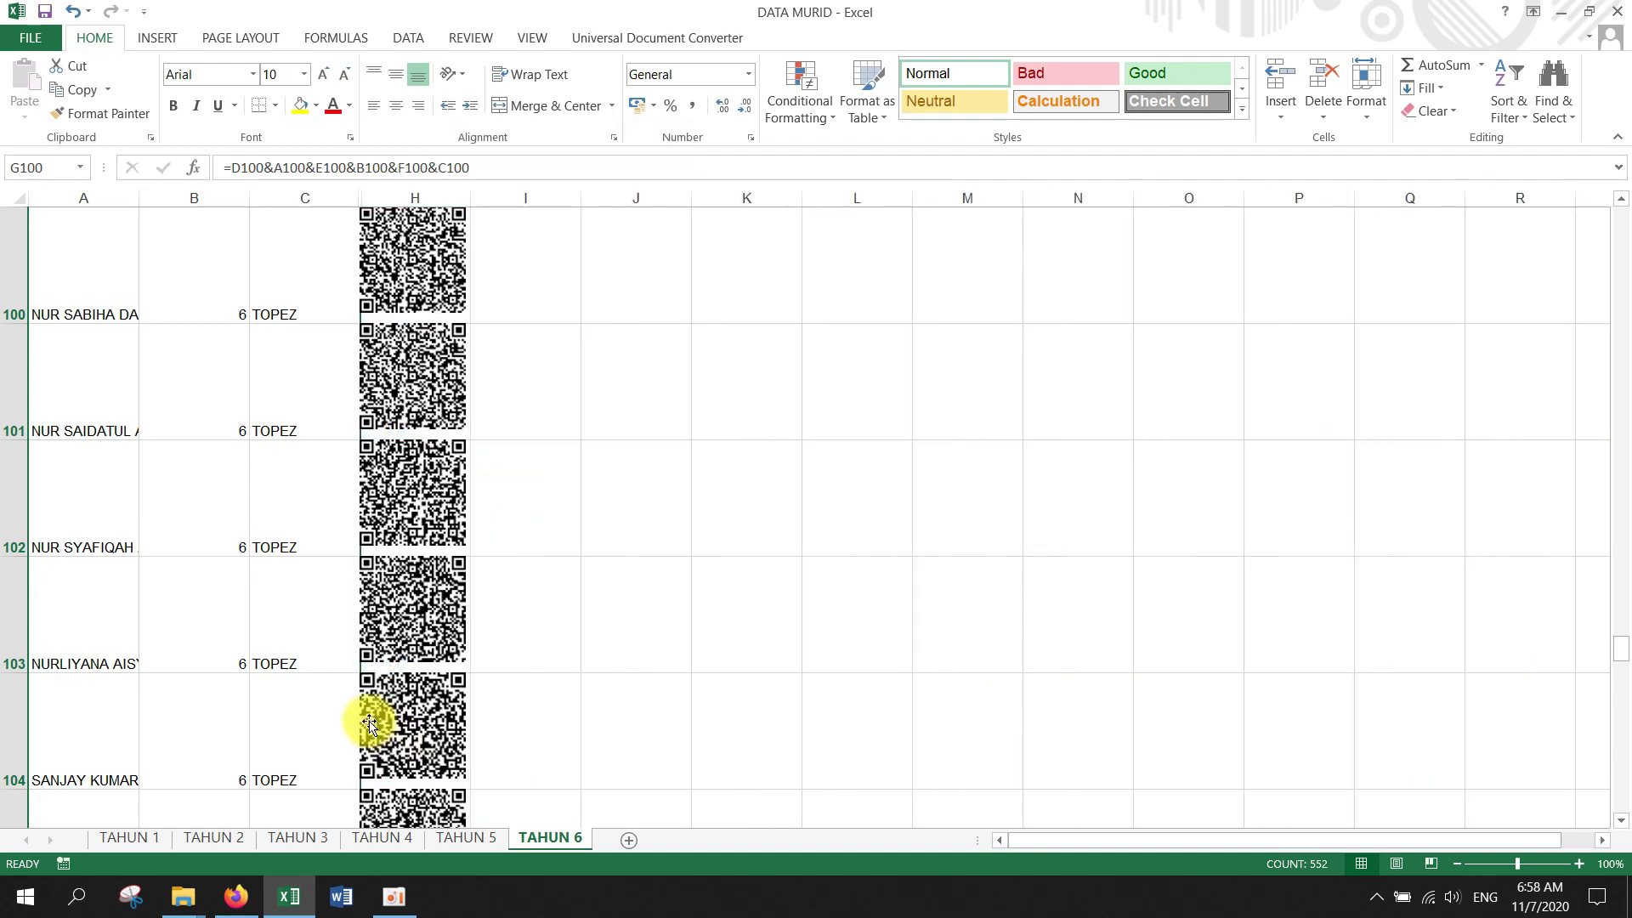
Examine the QR images and remaining columns in each sheet from TAHUN 1 through TAHUN 6
left_click(129, 838)
scroll(563, 460, "down", 6)
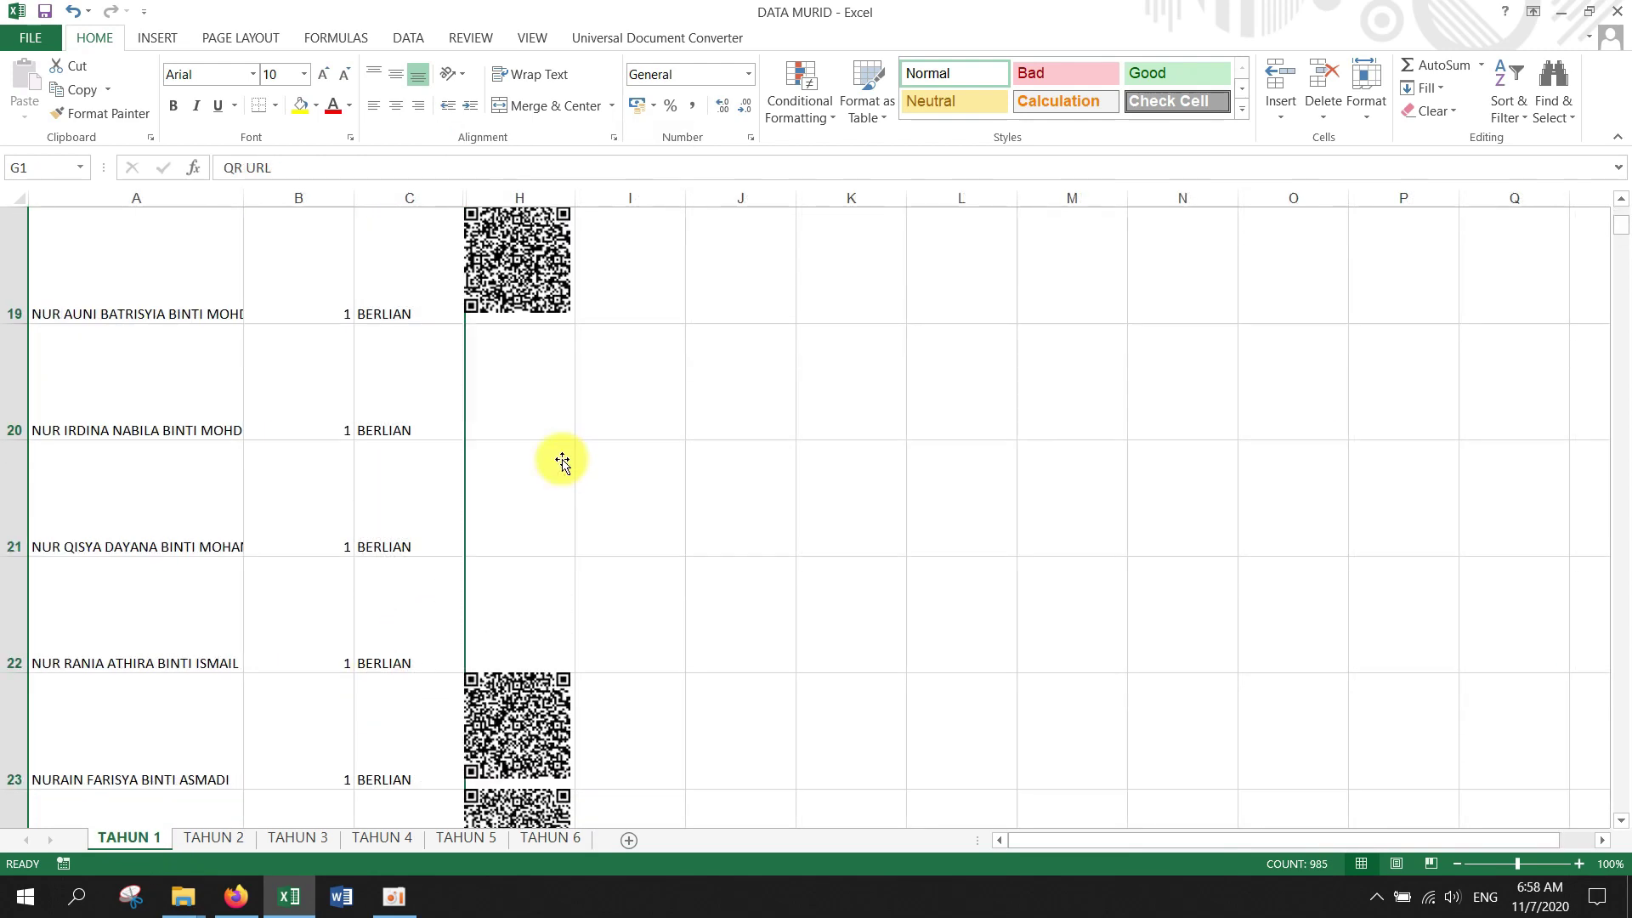
scroll(562, 460, "up", 6)
scroll(544, 459, "down", 6)
scroll(536, 455, "up", 6)
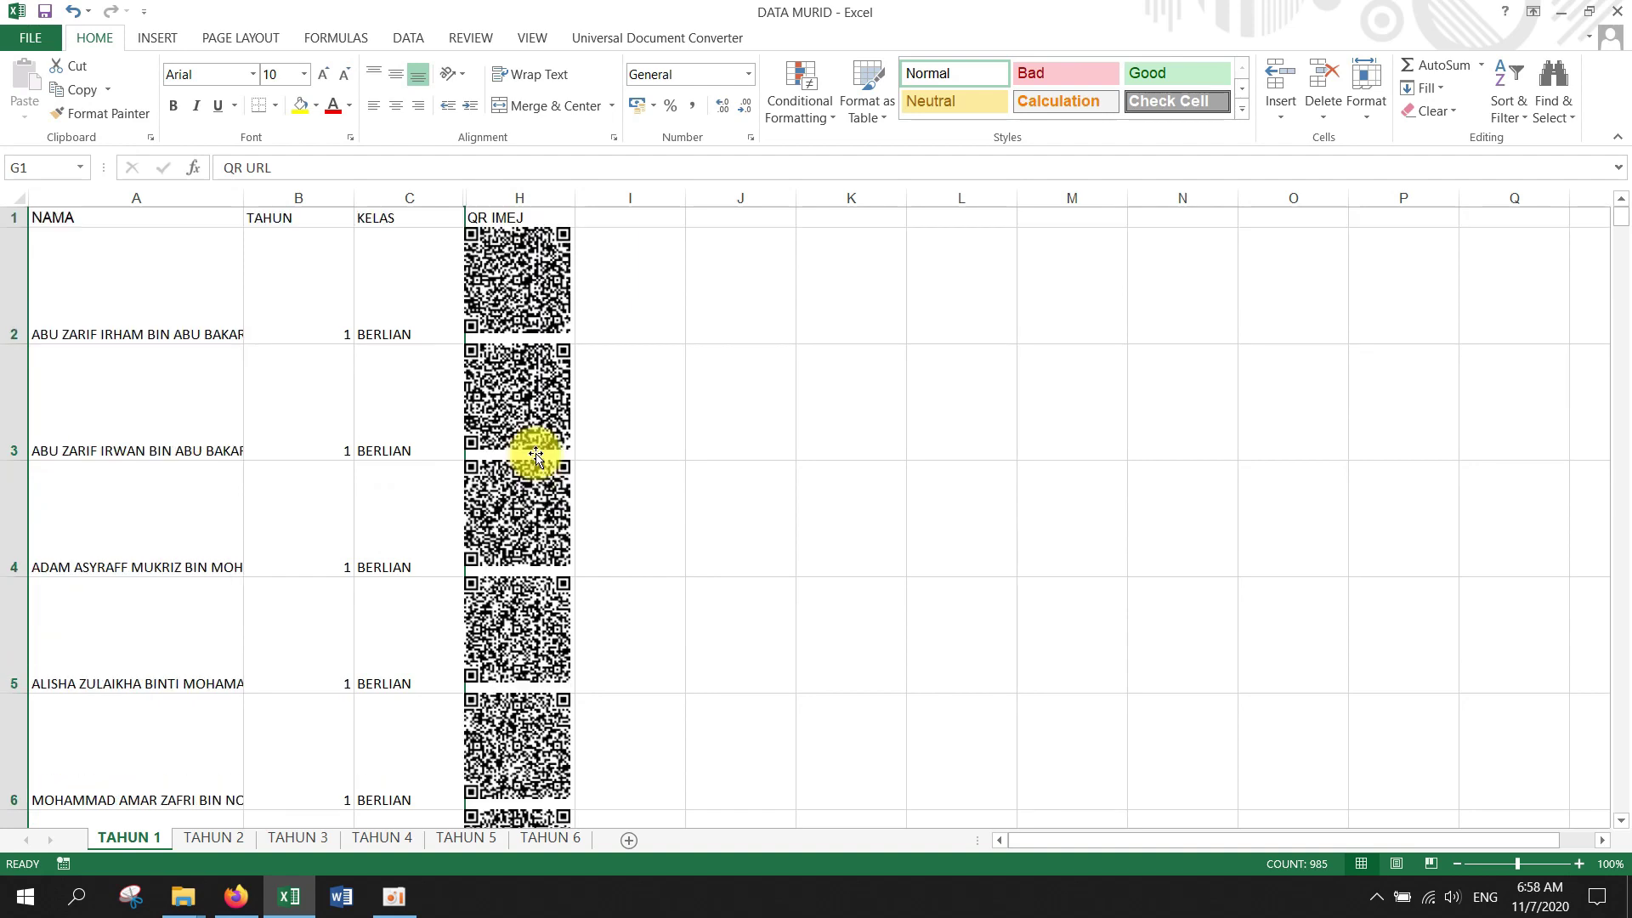
left_click(196, 843)
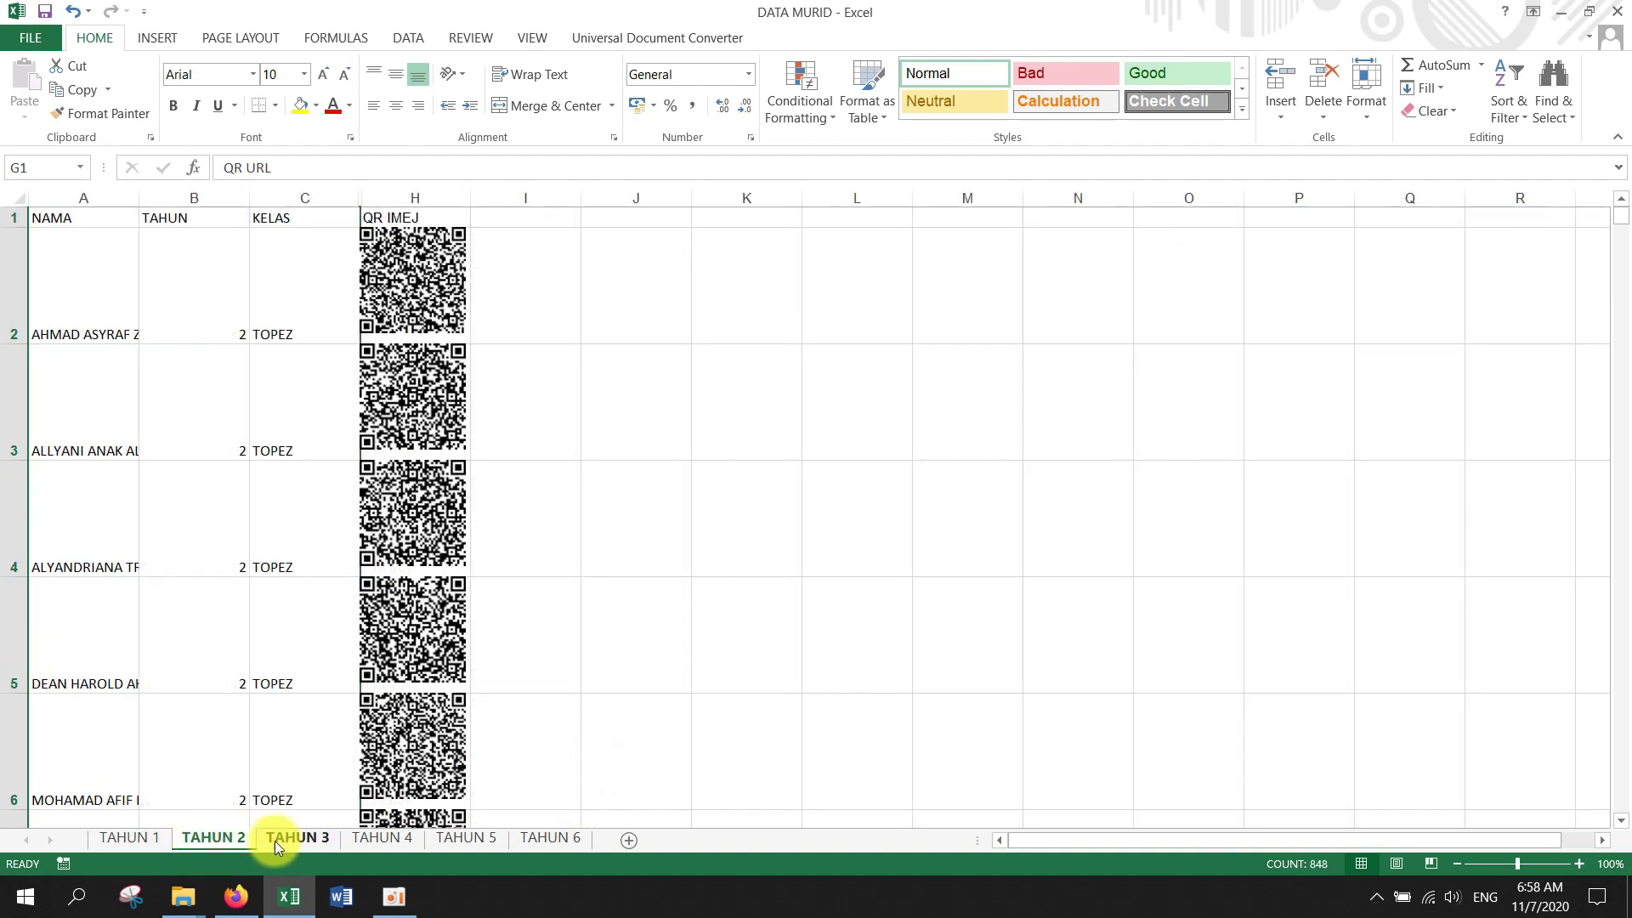
left_click(297, 839)
left_click(354, 839)
left_click(446, 839)
left_click(534, 838)
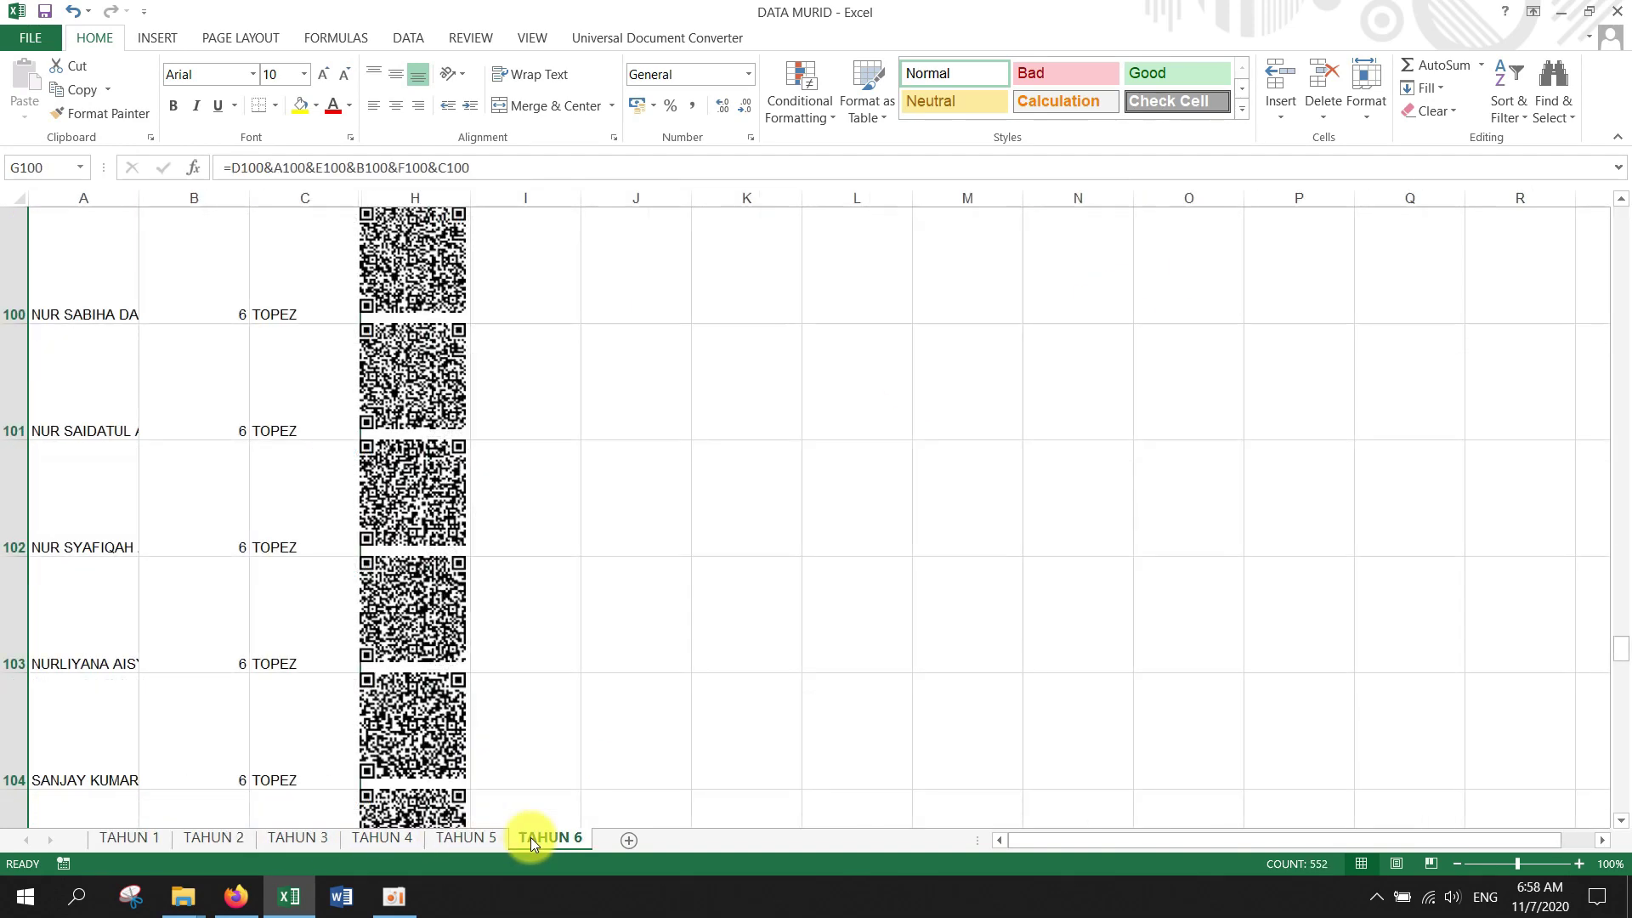
scroll(491, 379, "up", 4)
Close the DATA MURID workbook with its changes saved and refresh the E-SUHU SKPTLDM folder
key("ctrl+w")
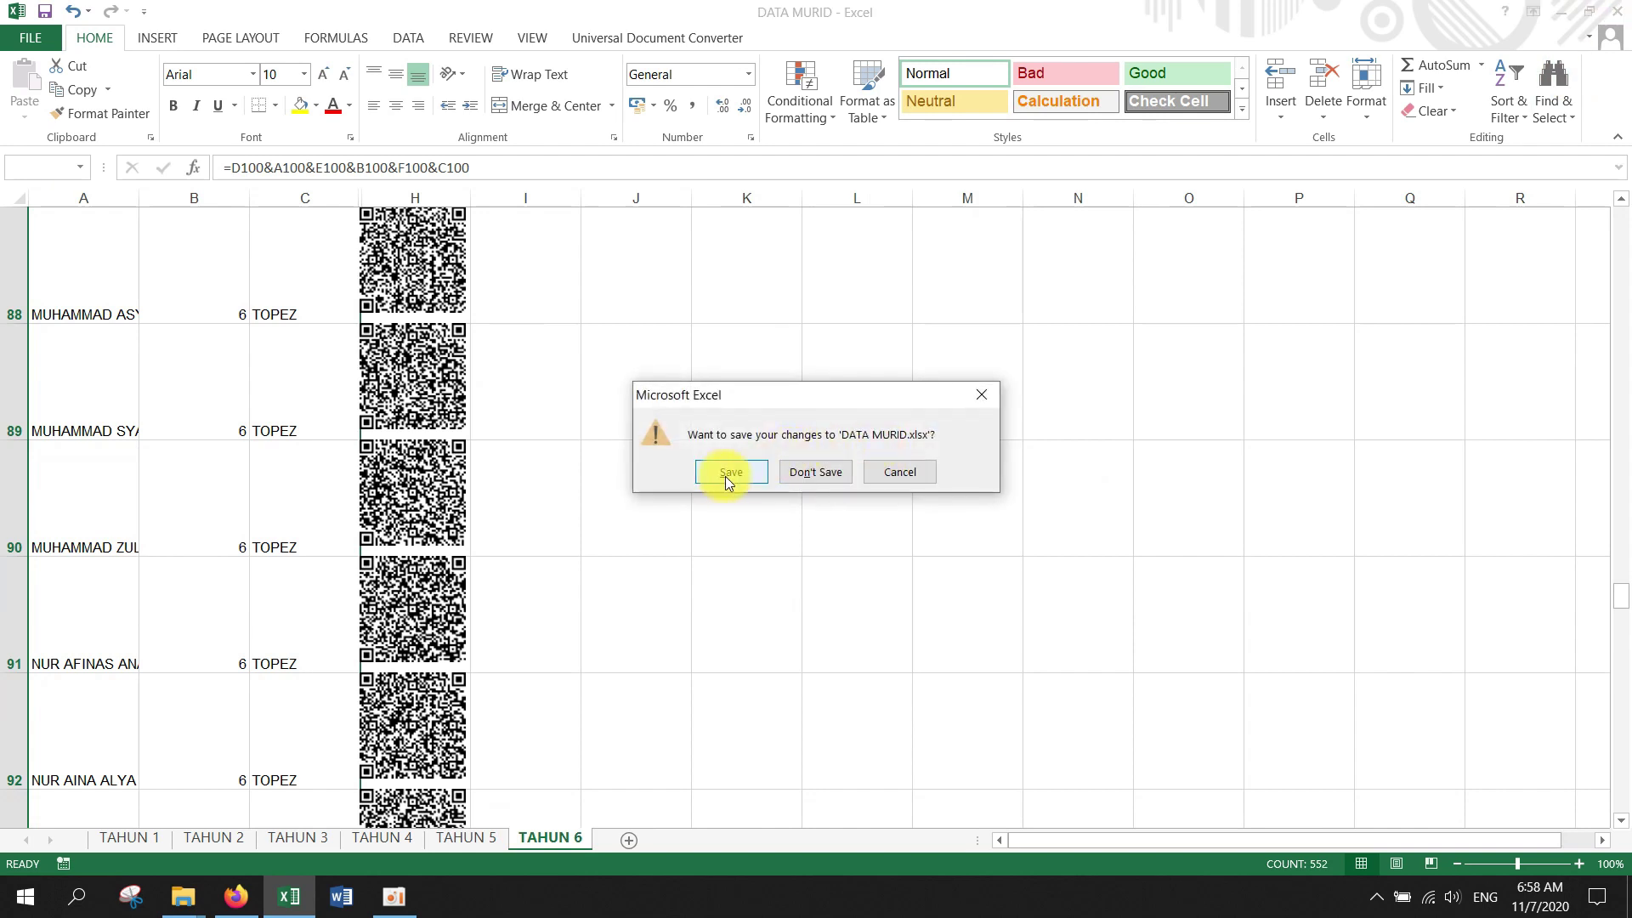
left_click(719, 474)
right_click(515, 396)
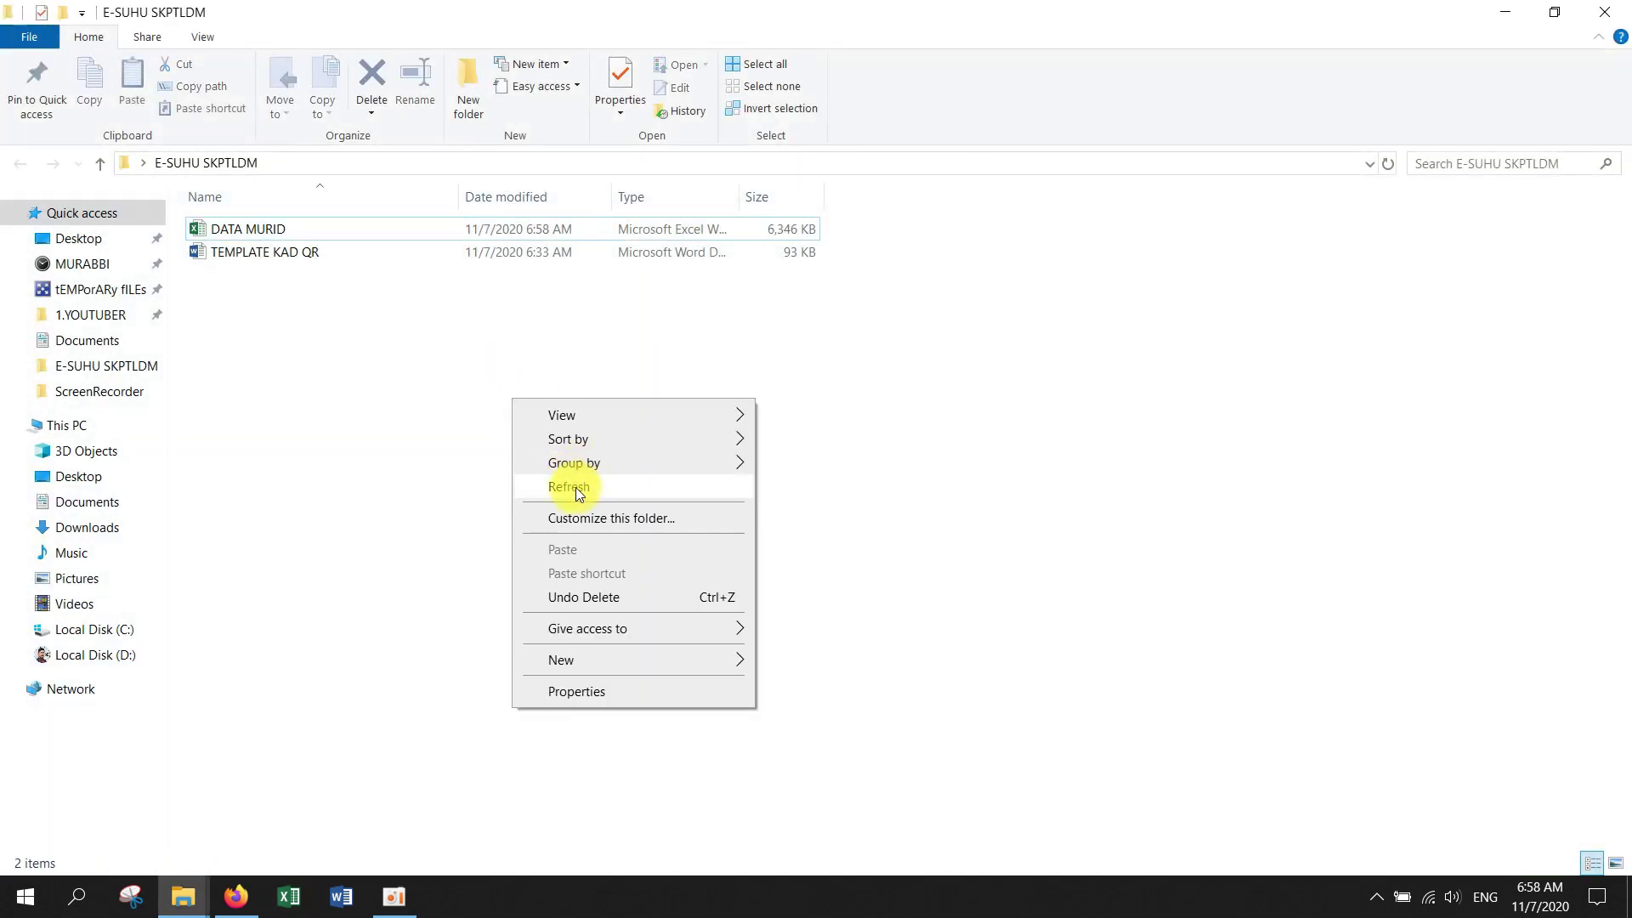
left_click(568, 485)
Open the TEMPLATE KAD QR document in Word without running its SQL command on TAHUN 1
double_click(267, 254)
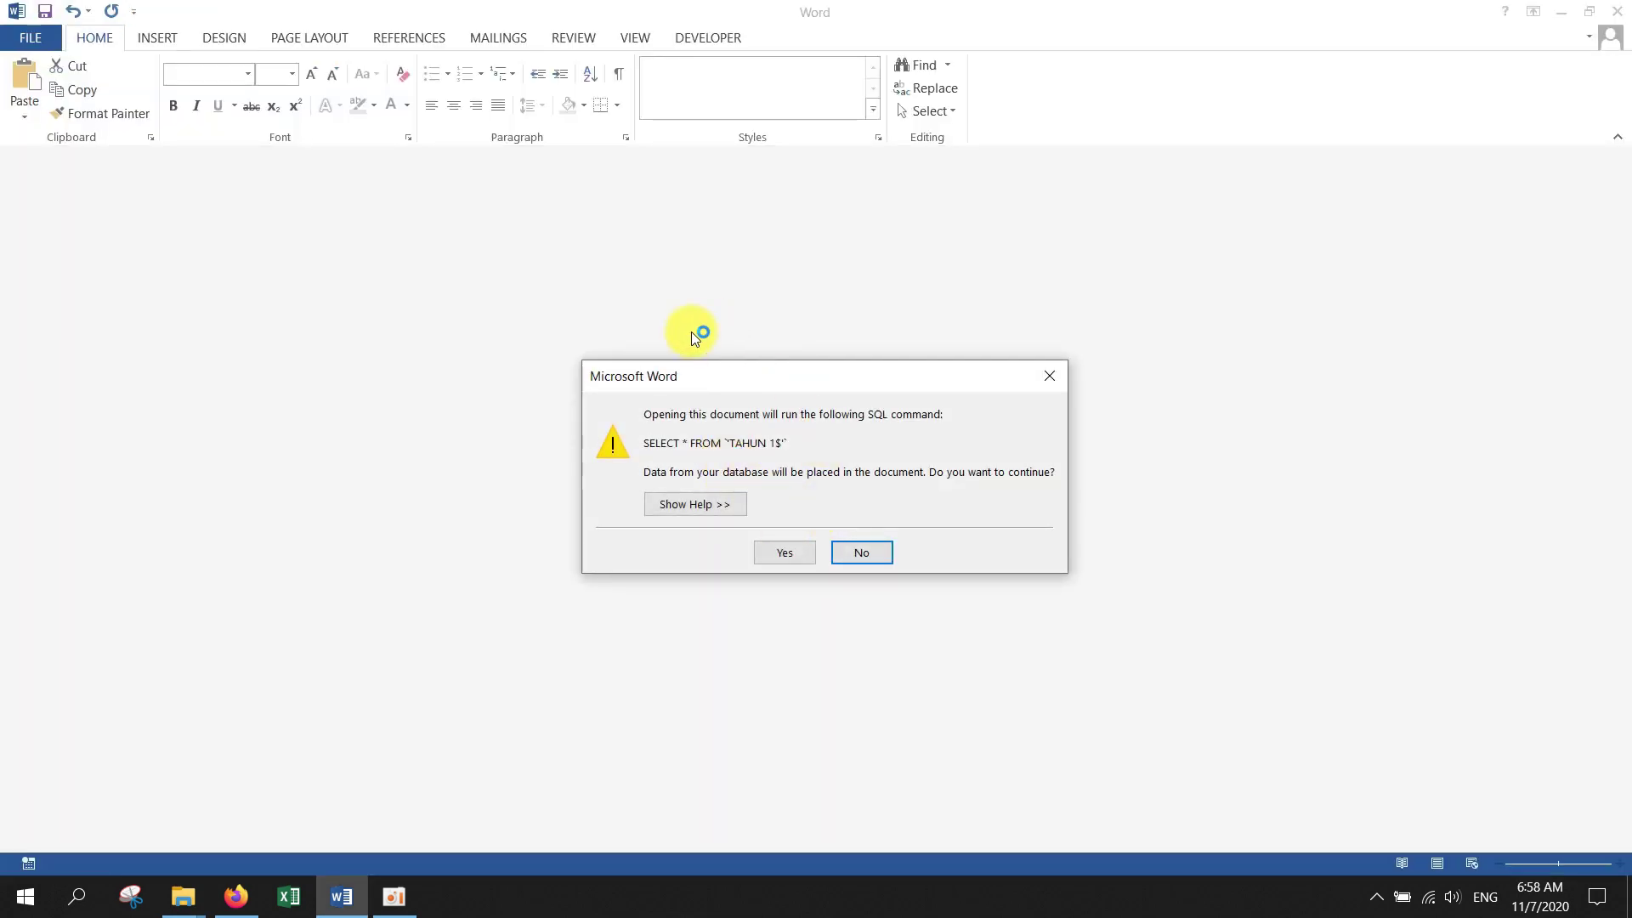
left_click(875, 561)
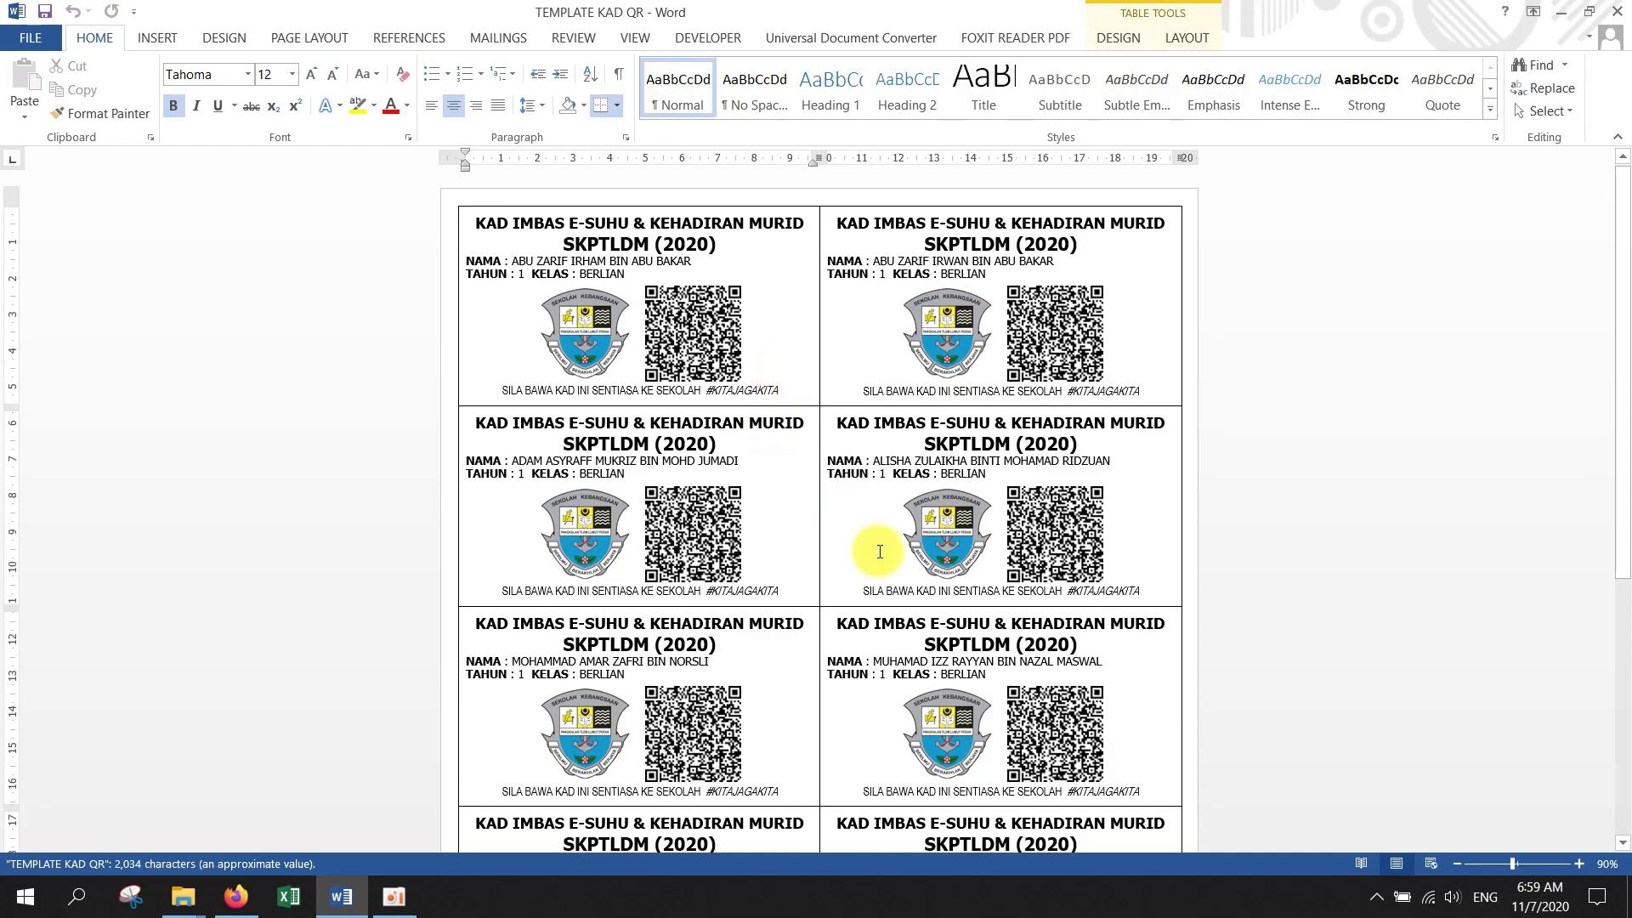
Clear every card from the template table except the one in the first cell
scroll(883, 556, "down", 5)
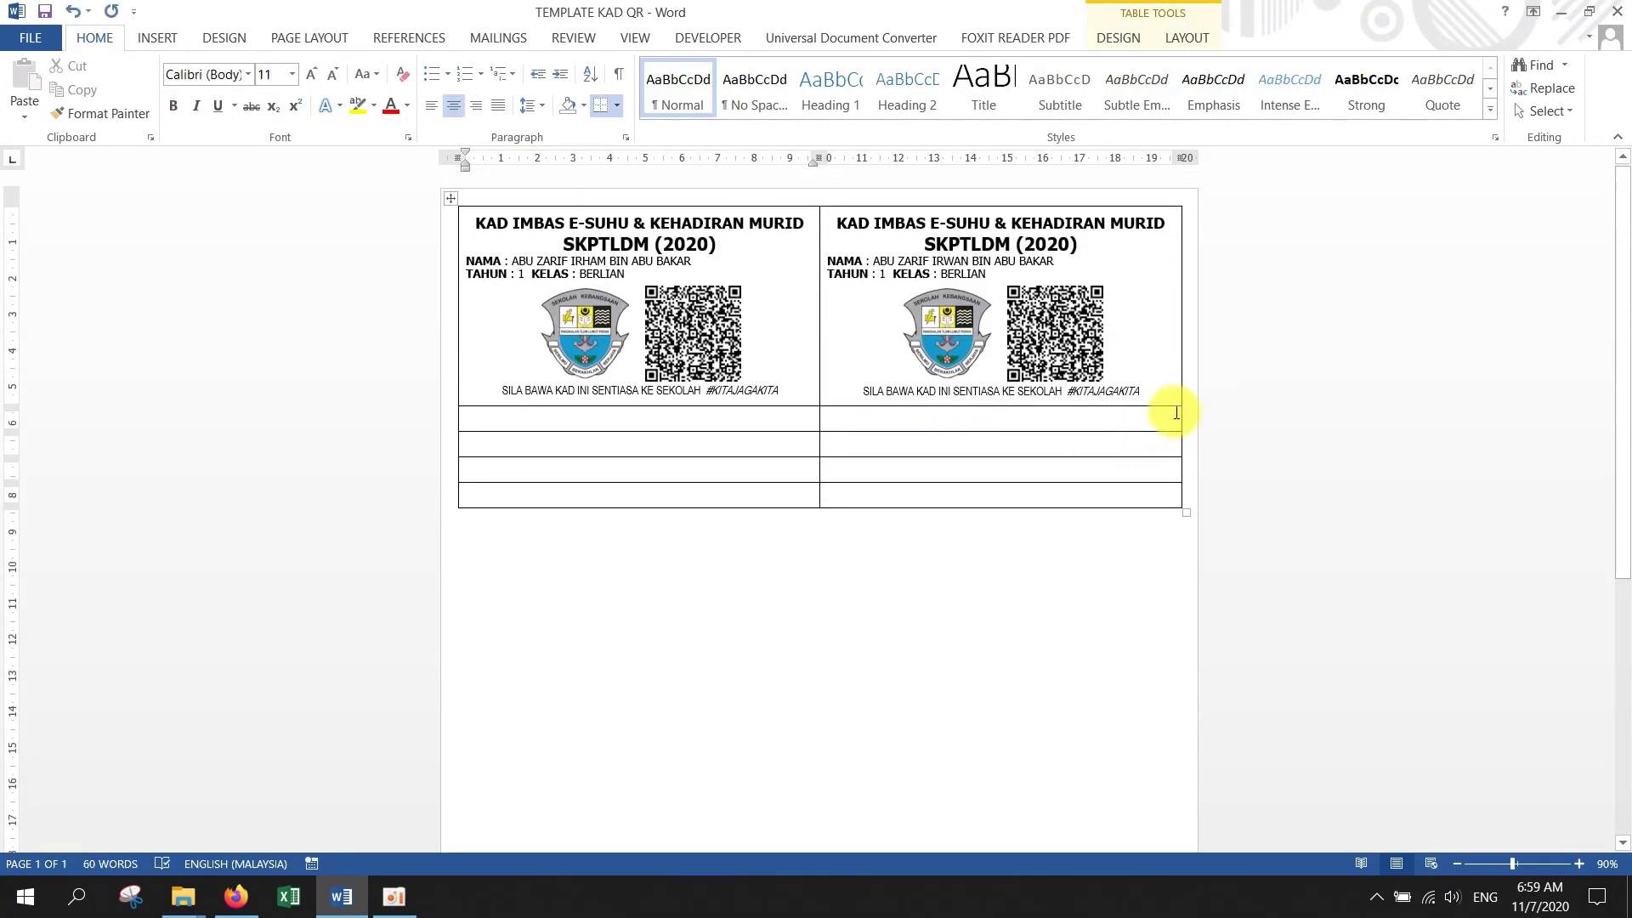
left_click_drag(1161, 396, 844, 230)
key("Delete")
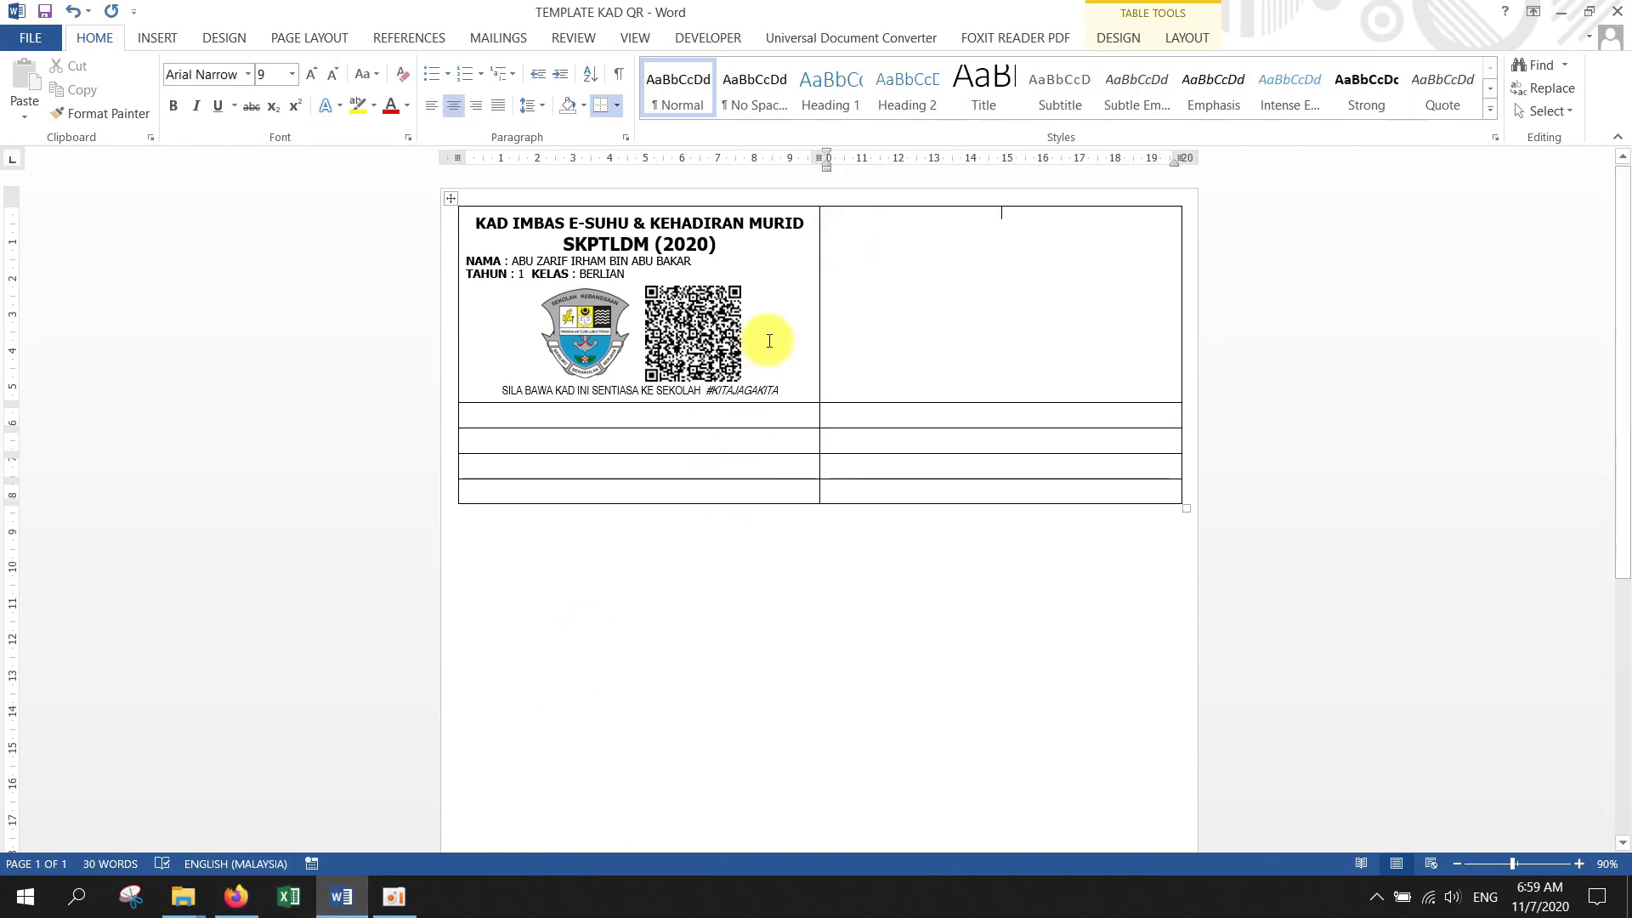
Remove the pupil's name and the TAHUN and KELAS values from the remaining card, keeping the labels
key("ctrl+shift+Left")
key("ctrl+shift+Left")
key("ctrl+shift+Left")
key("ctrl+shift+Left")
key("ctrl+shift+Left")
key("ctrl+shift+Left")
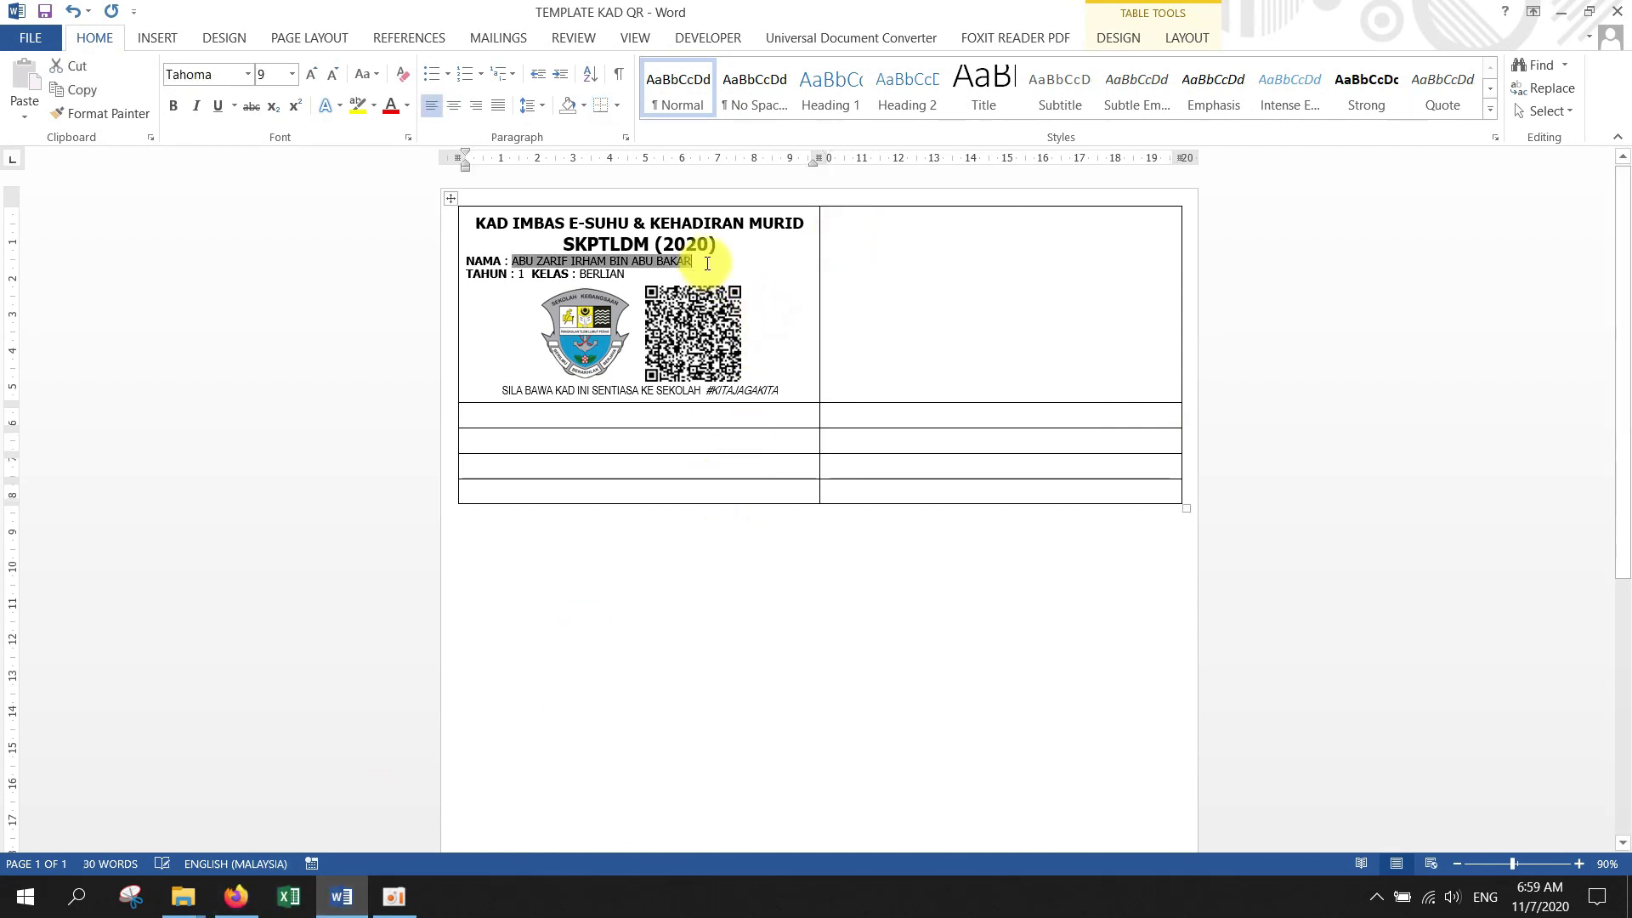
key("Delete")
double_click(521, 274)
key("Delete")
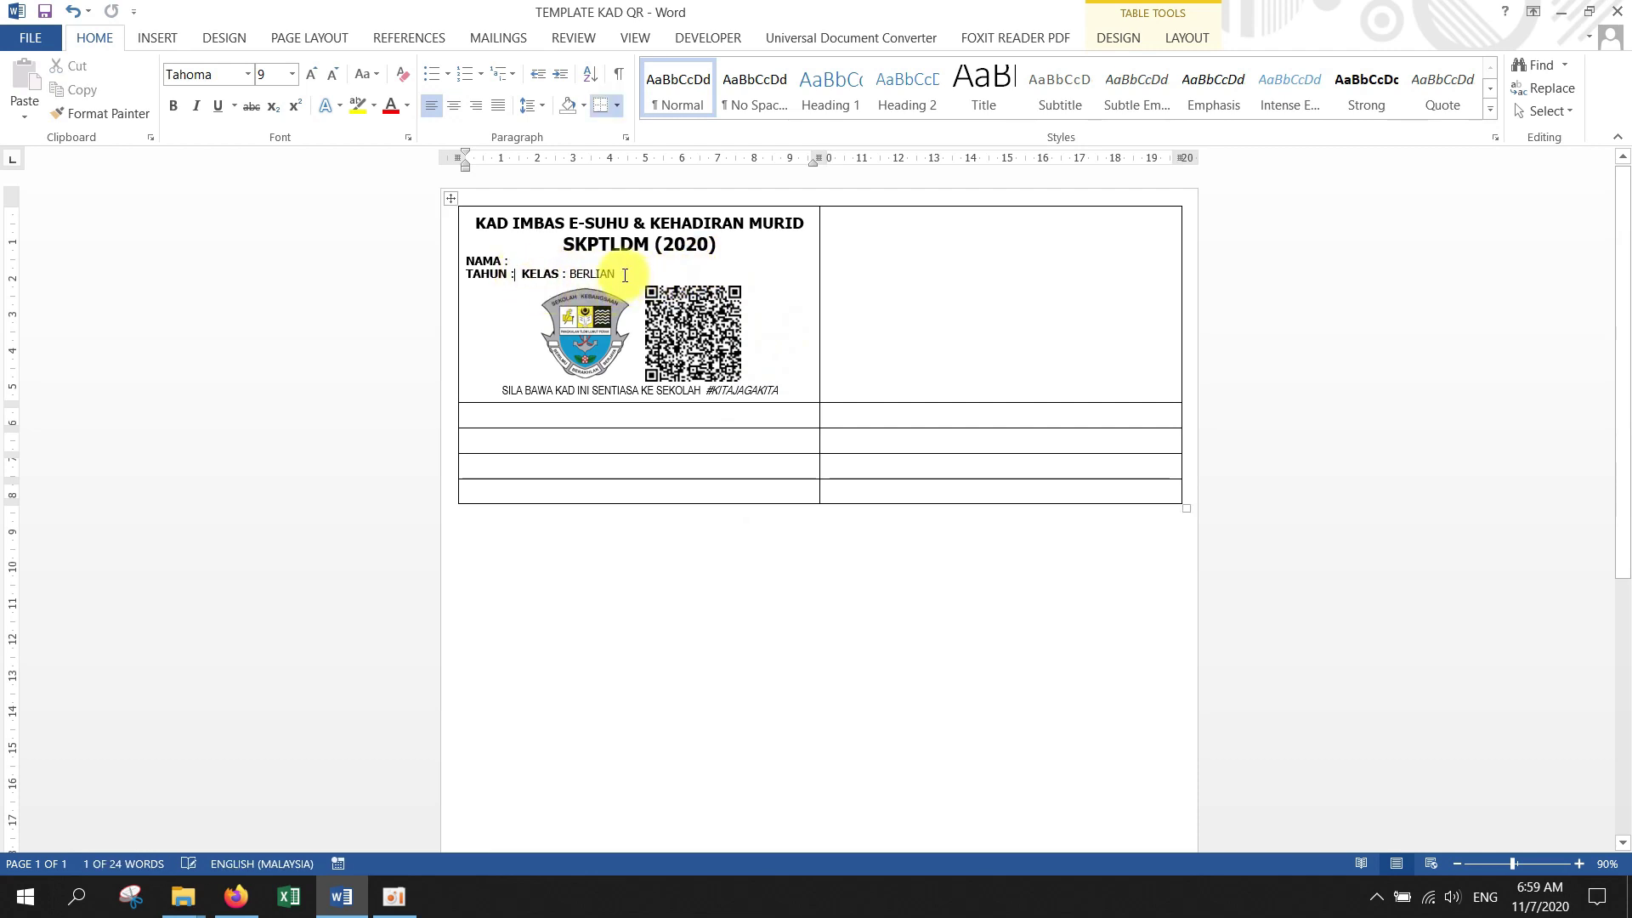
key("Delete")
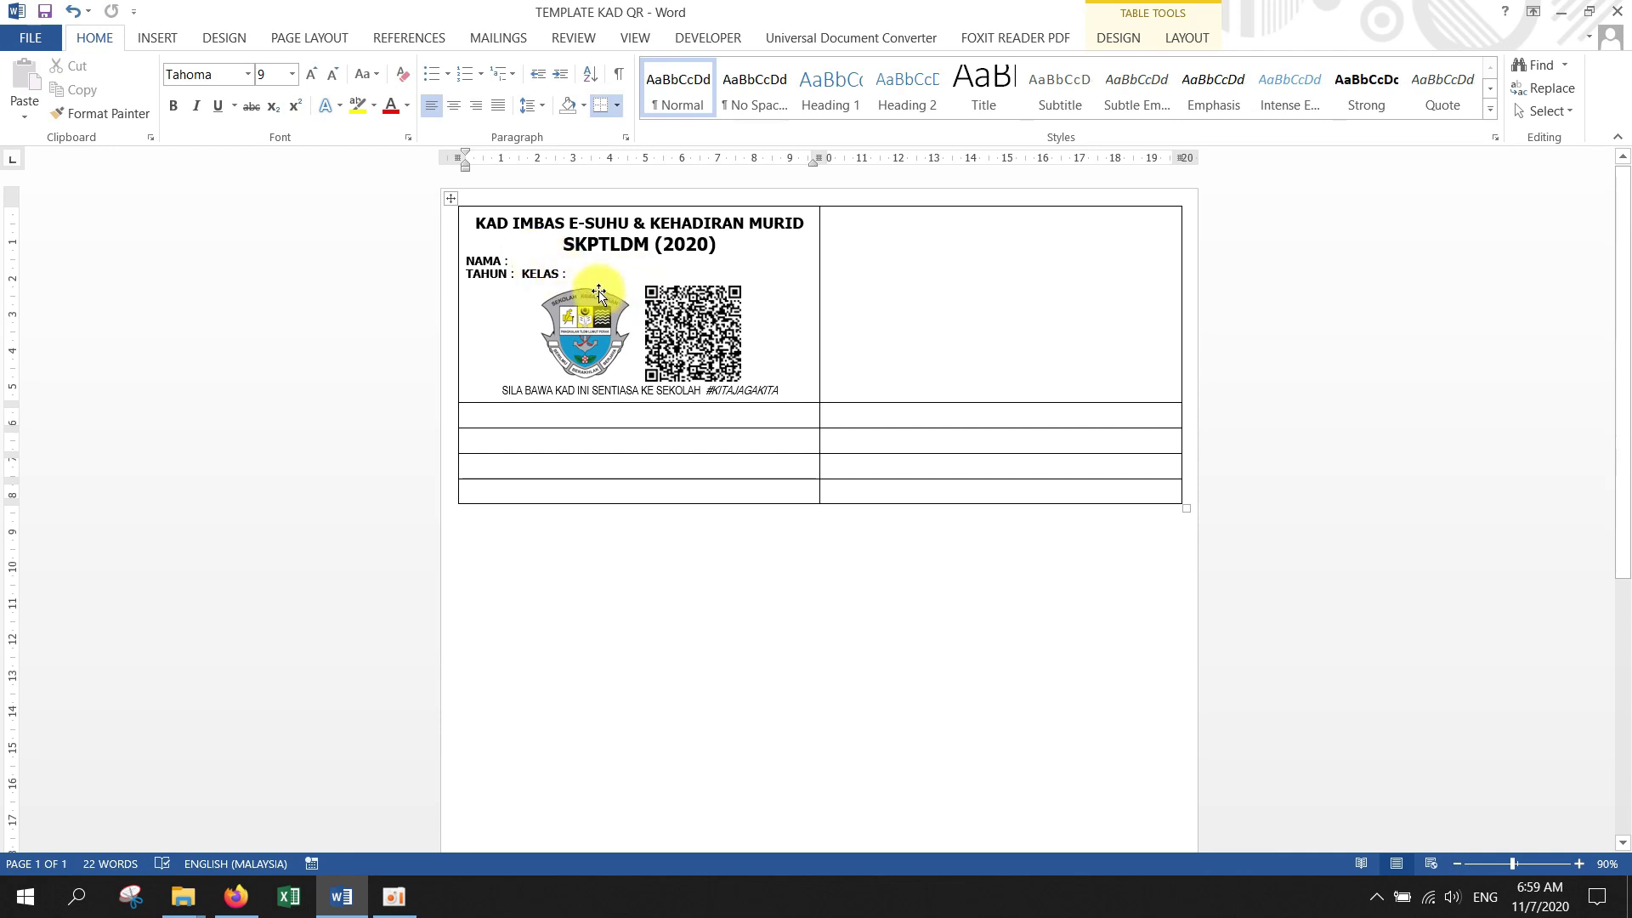
Set up the card template as a Letters mail merge
left_click(498, 37)
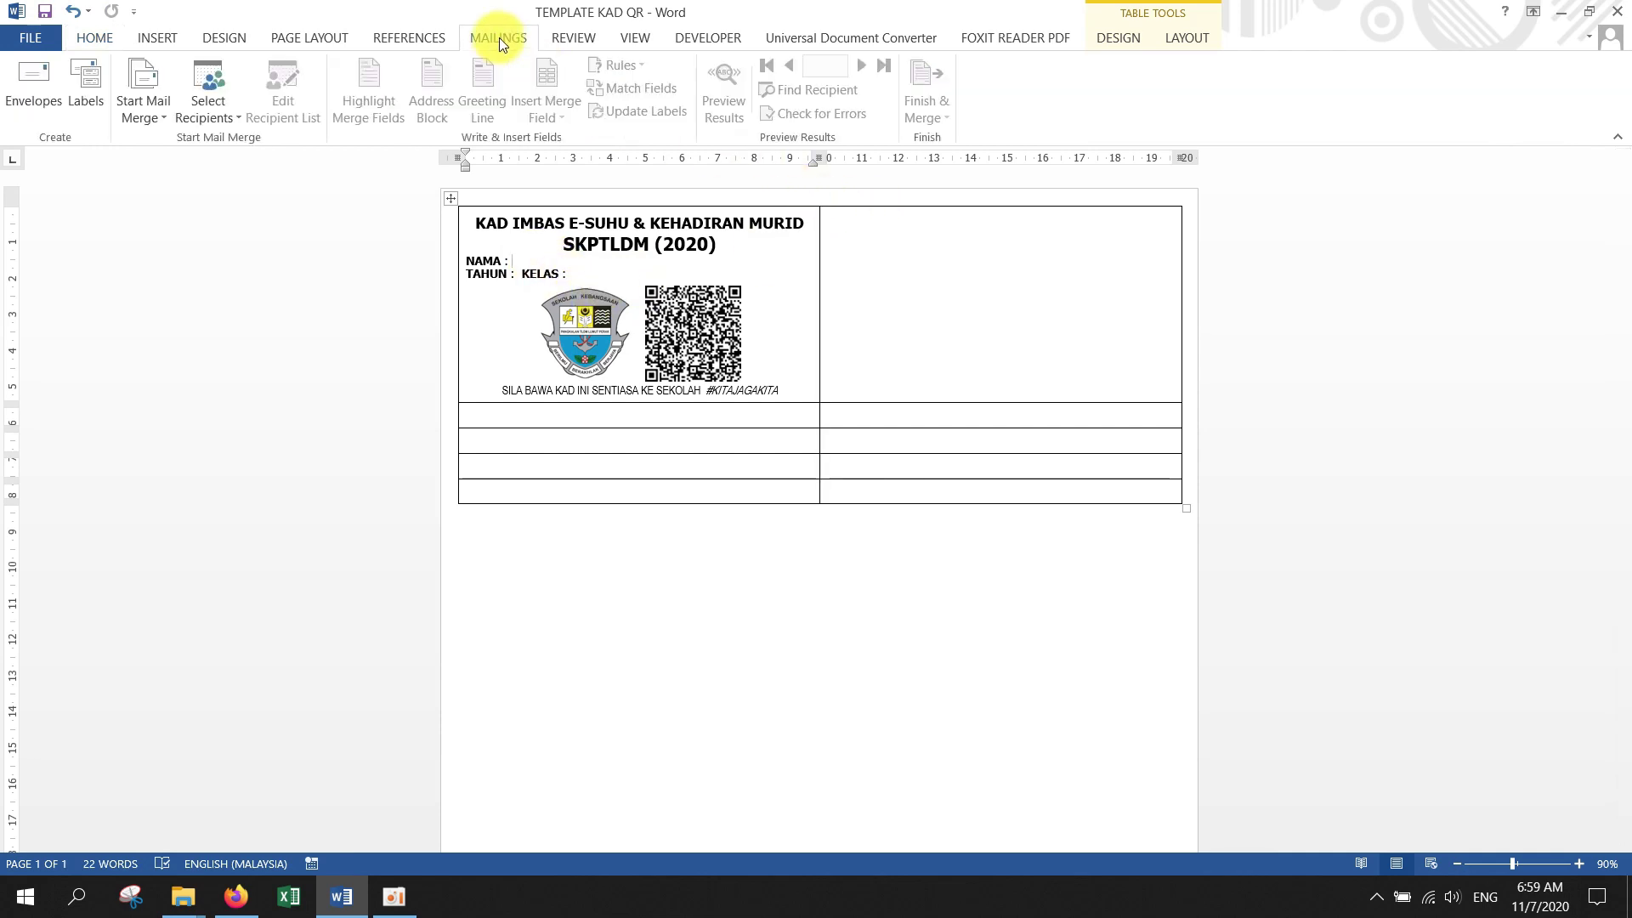
left_click(119, 113)
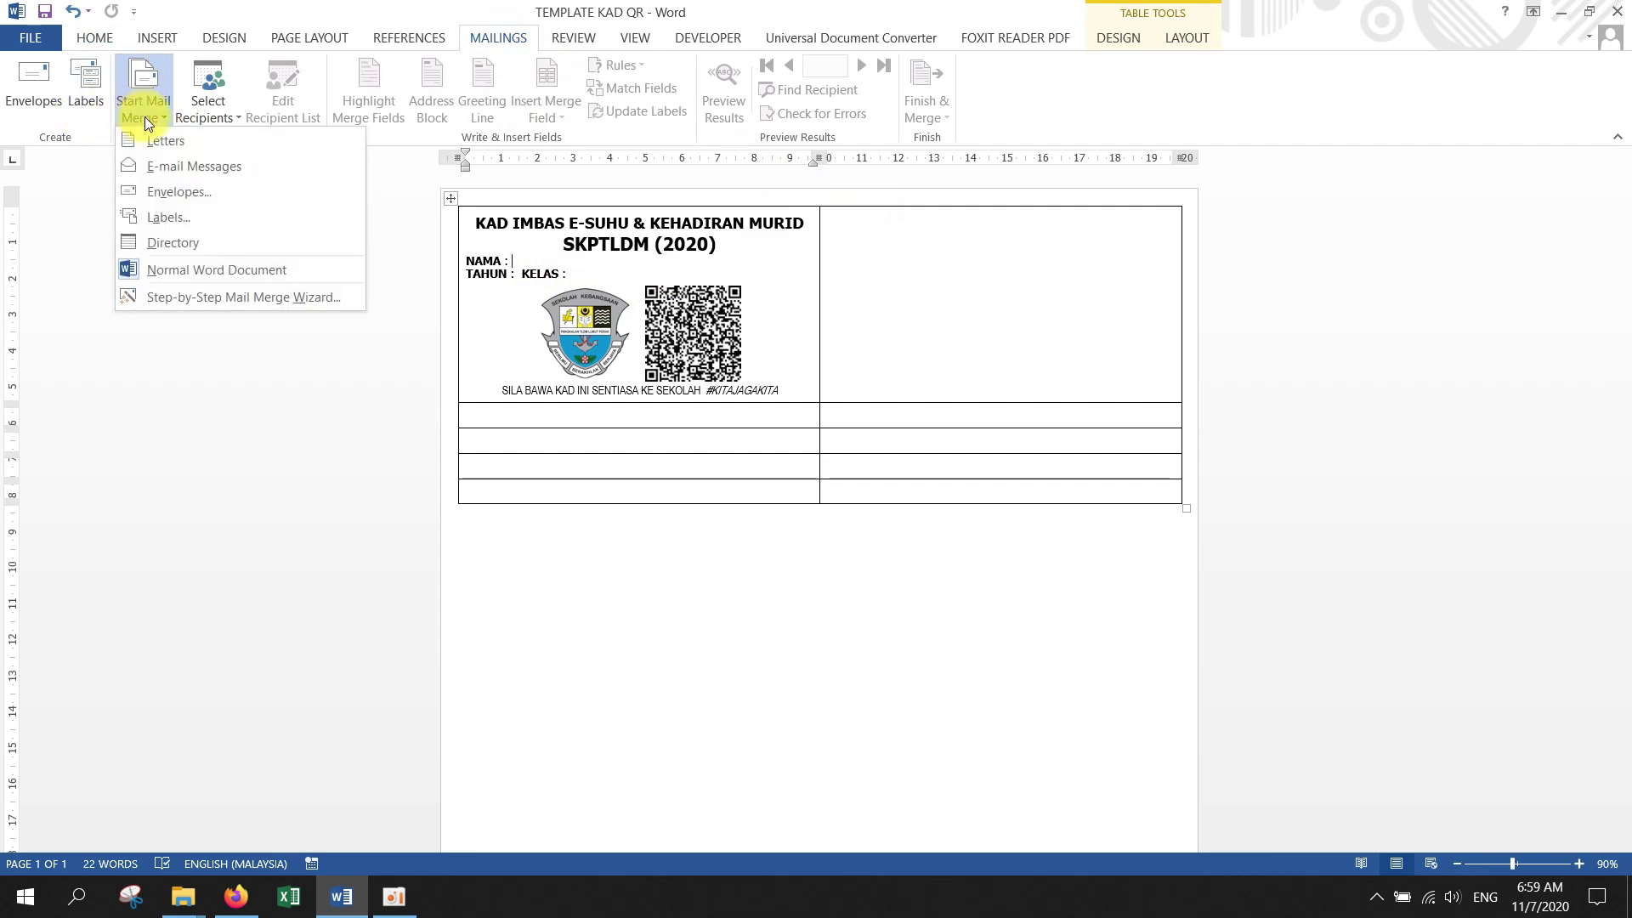
left_click(186, 136)
Use the TAHUN 6 sheet of the DATA MURID workbook in Desktop's E-SUHU SKPTLDM folder as the mail merge recipient list
left_click(208, 119)
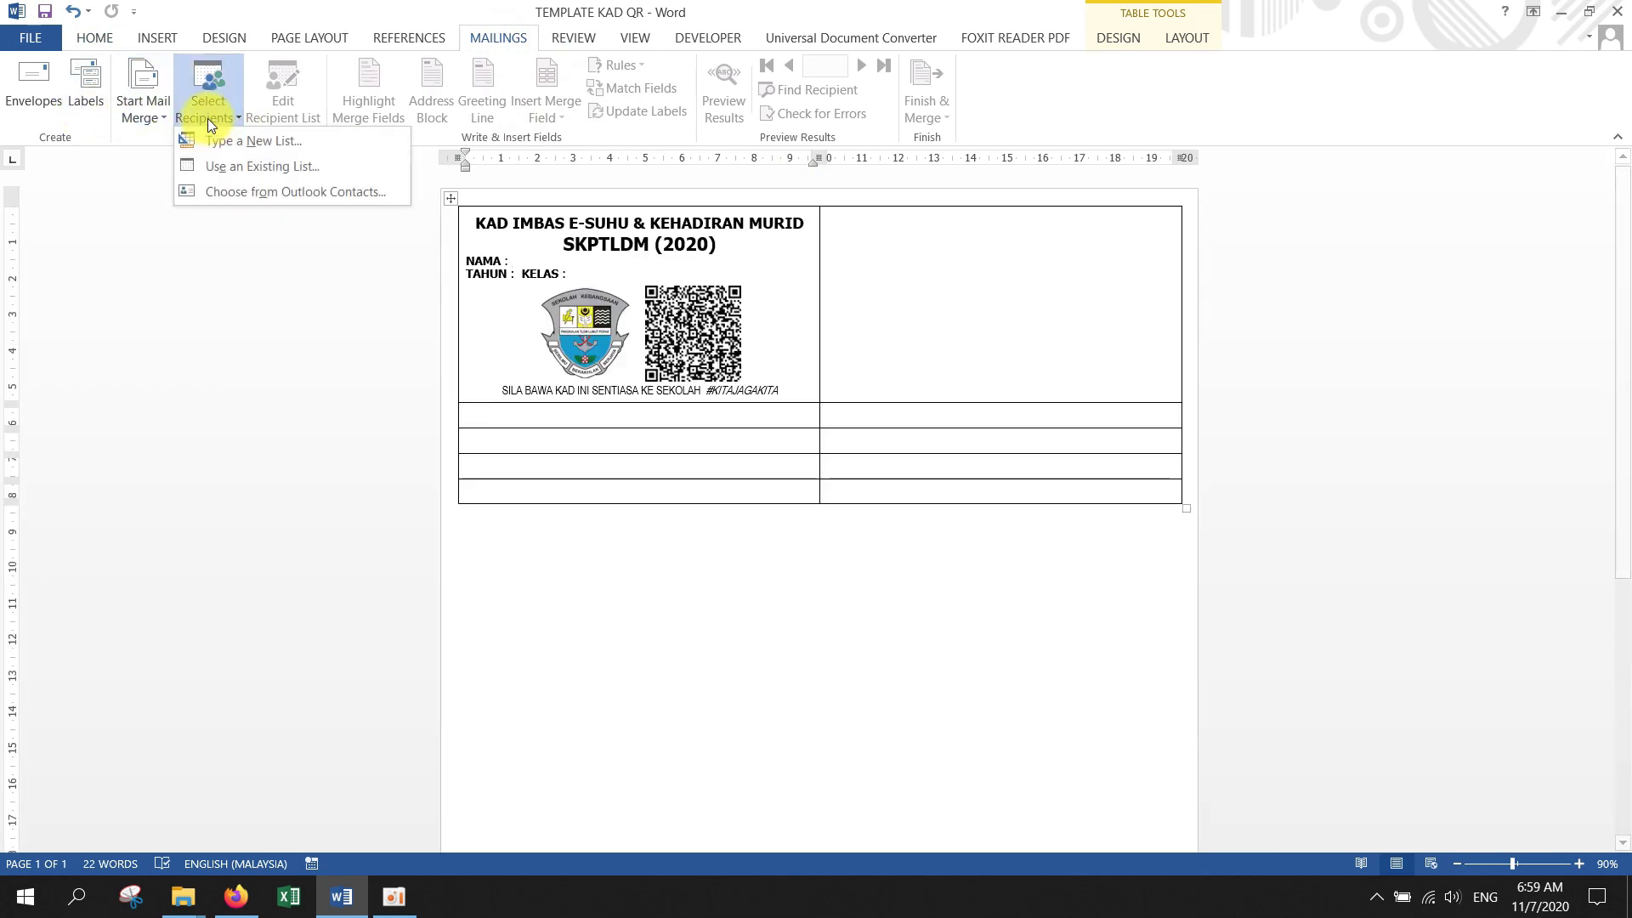
left_click(247, 167)
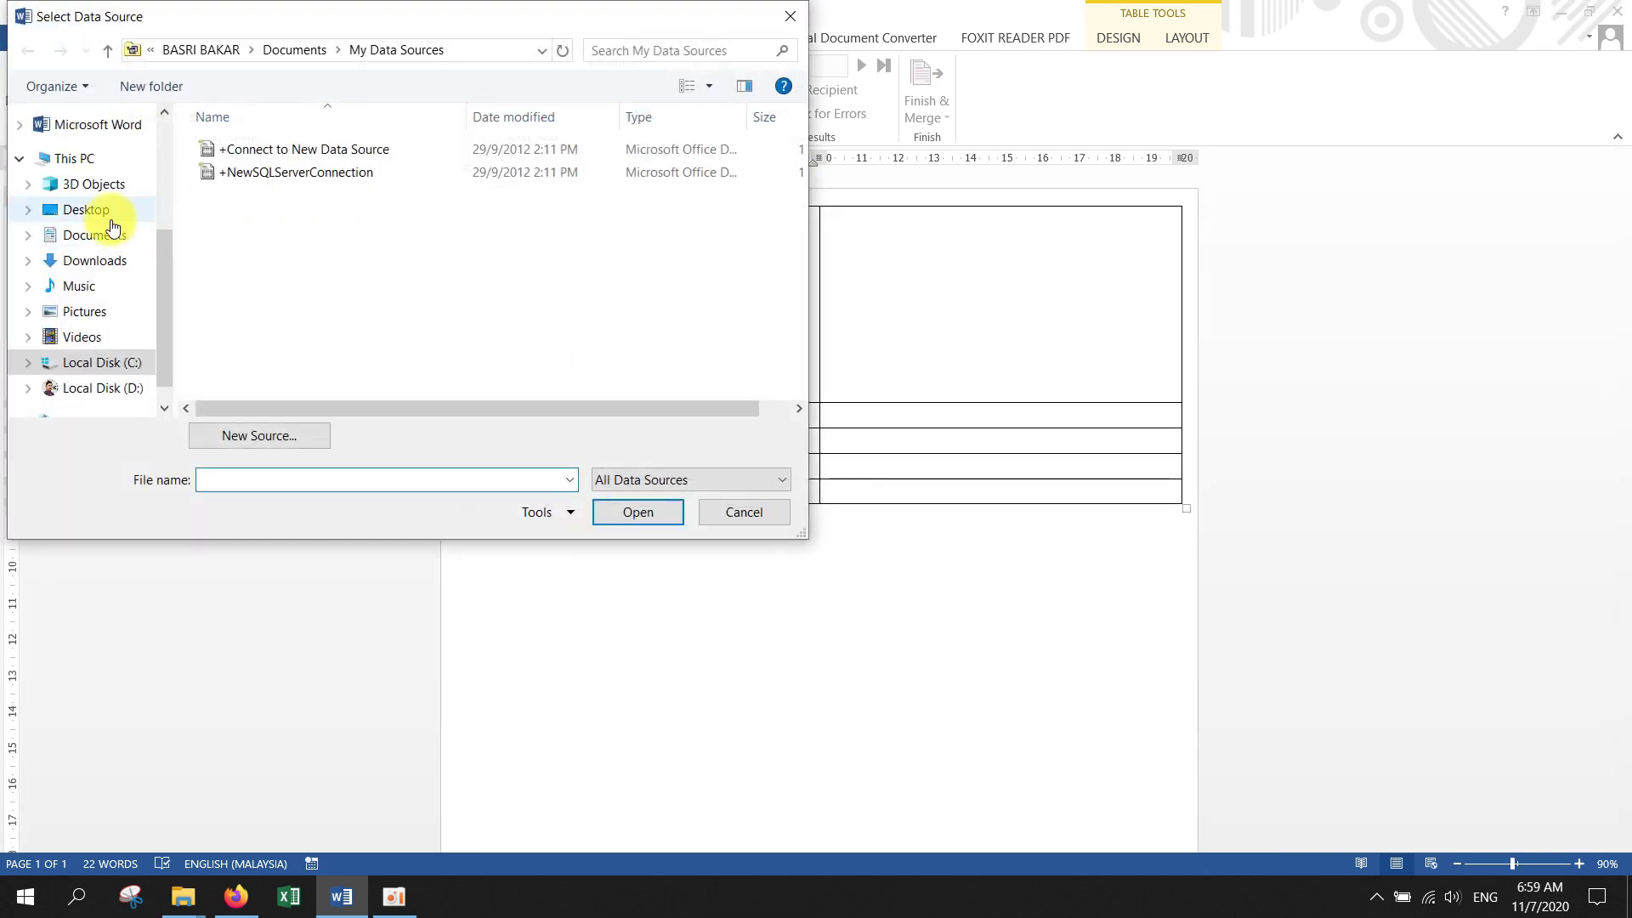
left_click(112, 219)
double_click(389, 197)
left_click(251, 155)
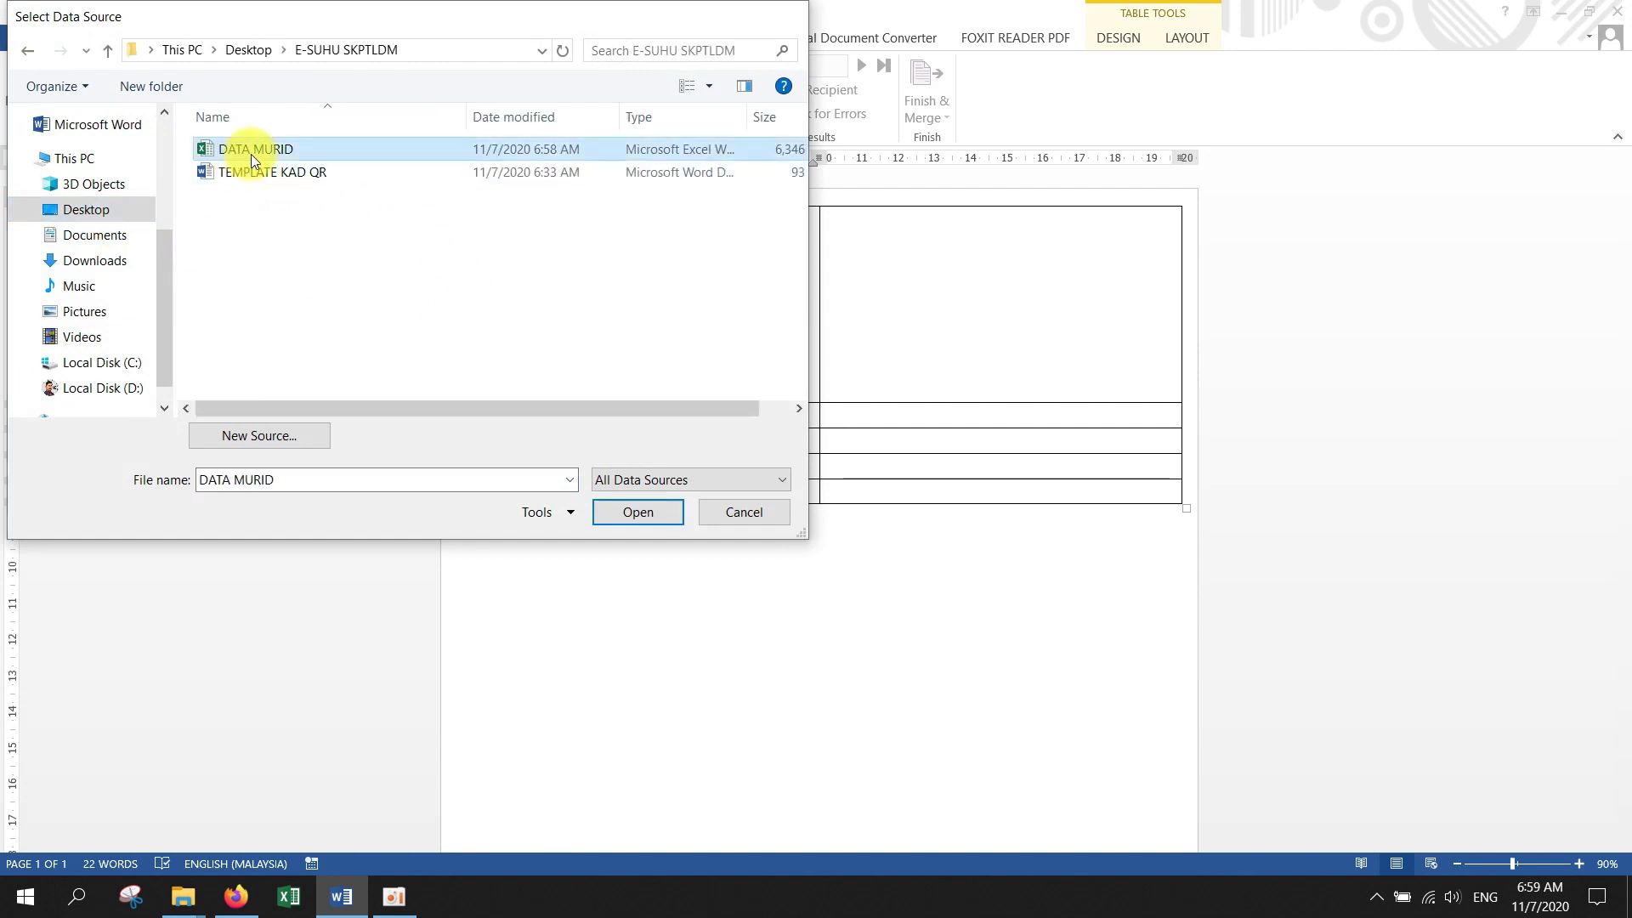
double_click(252, 155)
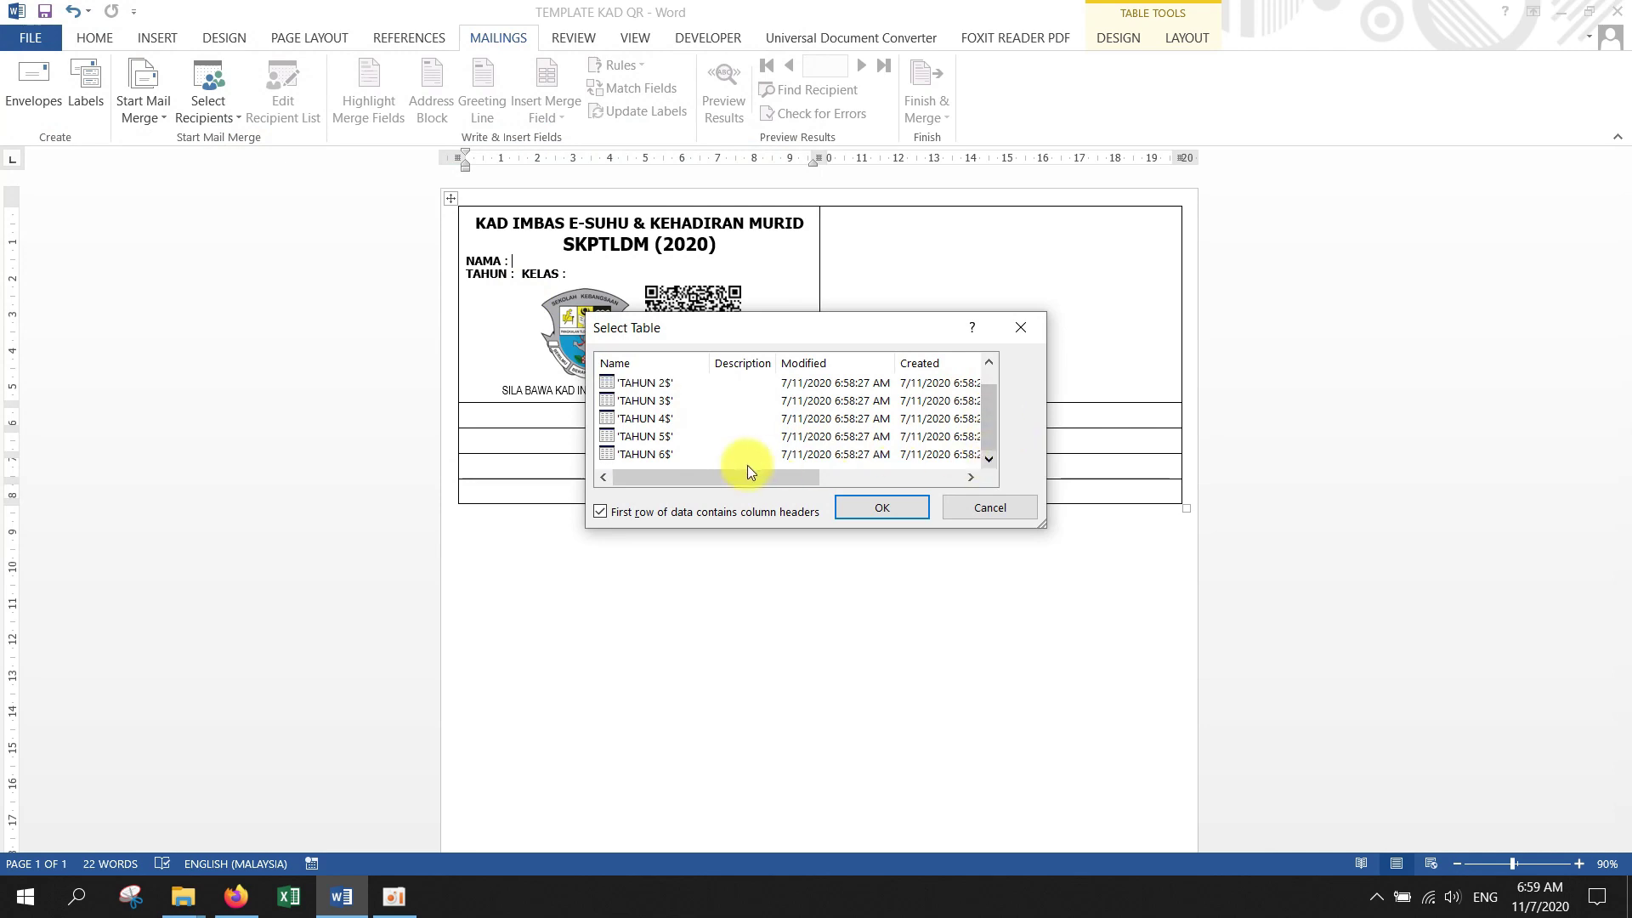
left_click(650, 456)
left_click(884, 507)
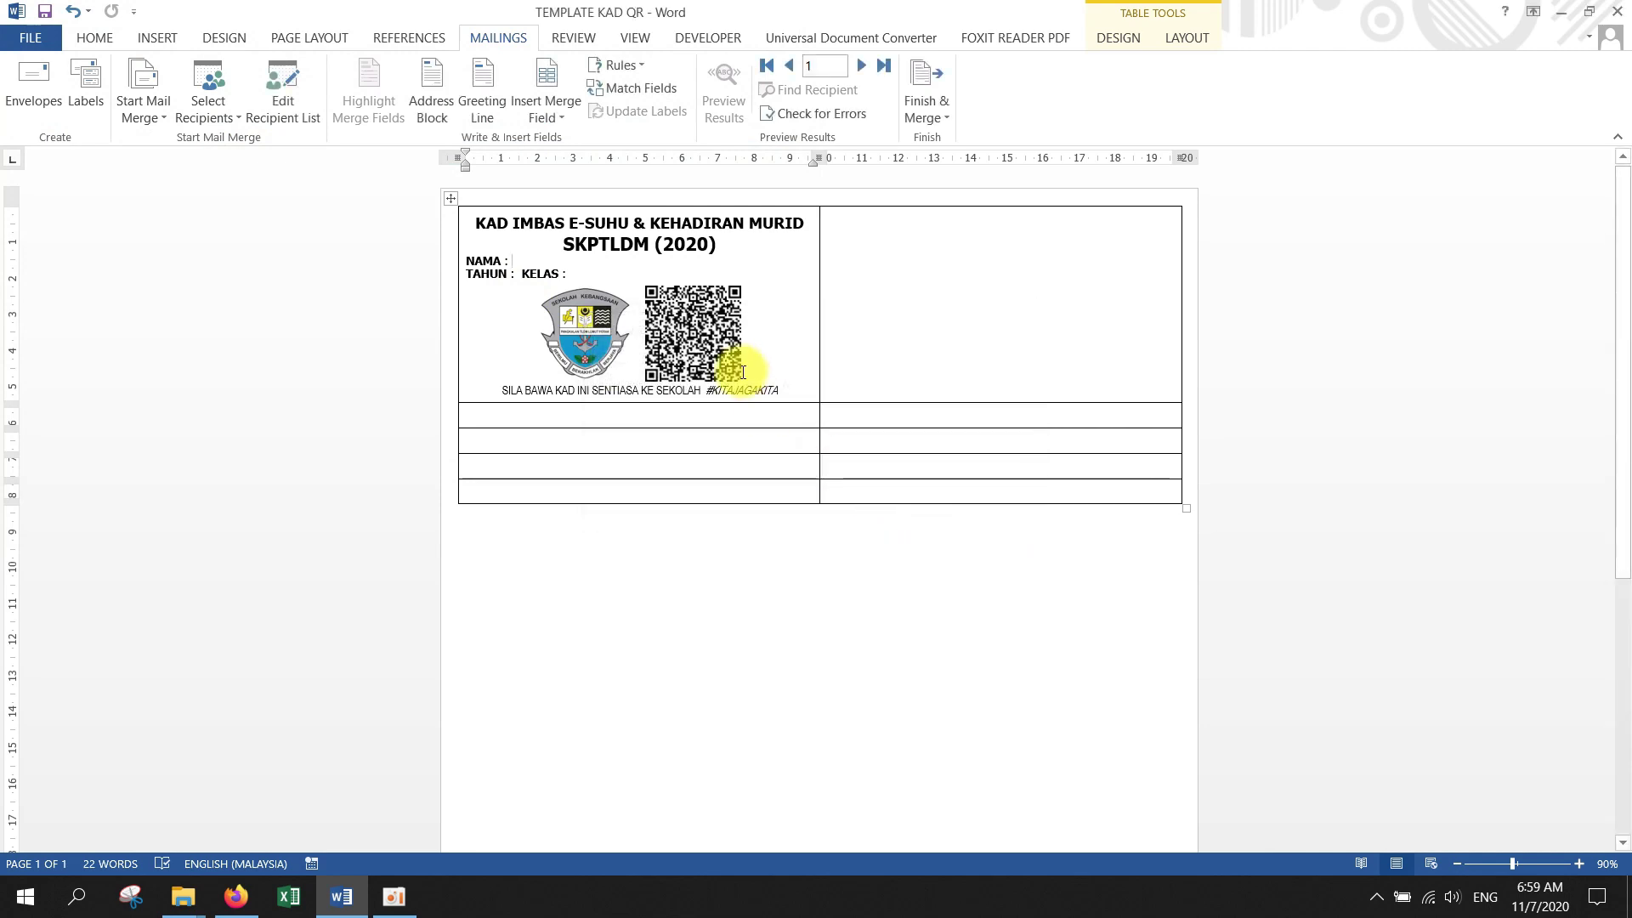
Insert the NAMA merge field after the NAMA label on the first card
left_click(548, 119)
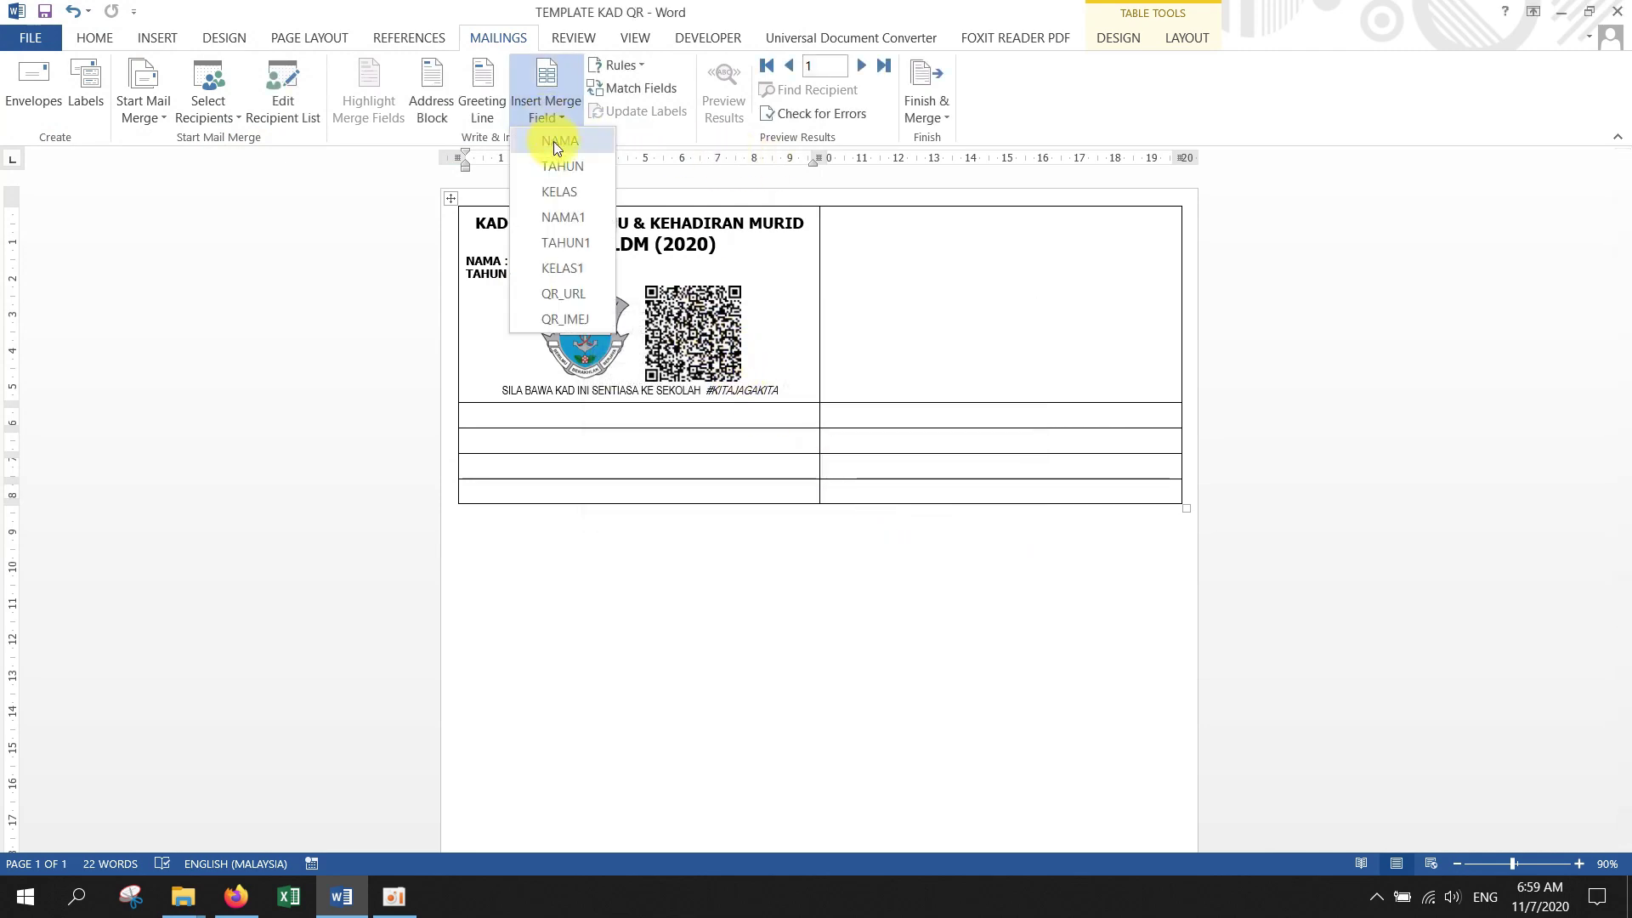
left_click(561, 141)
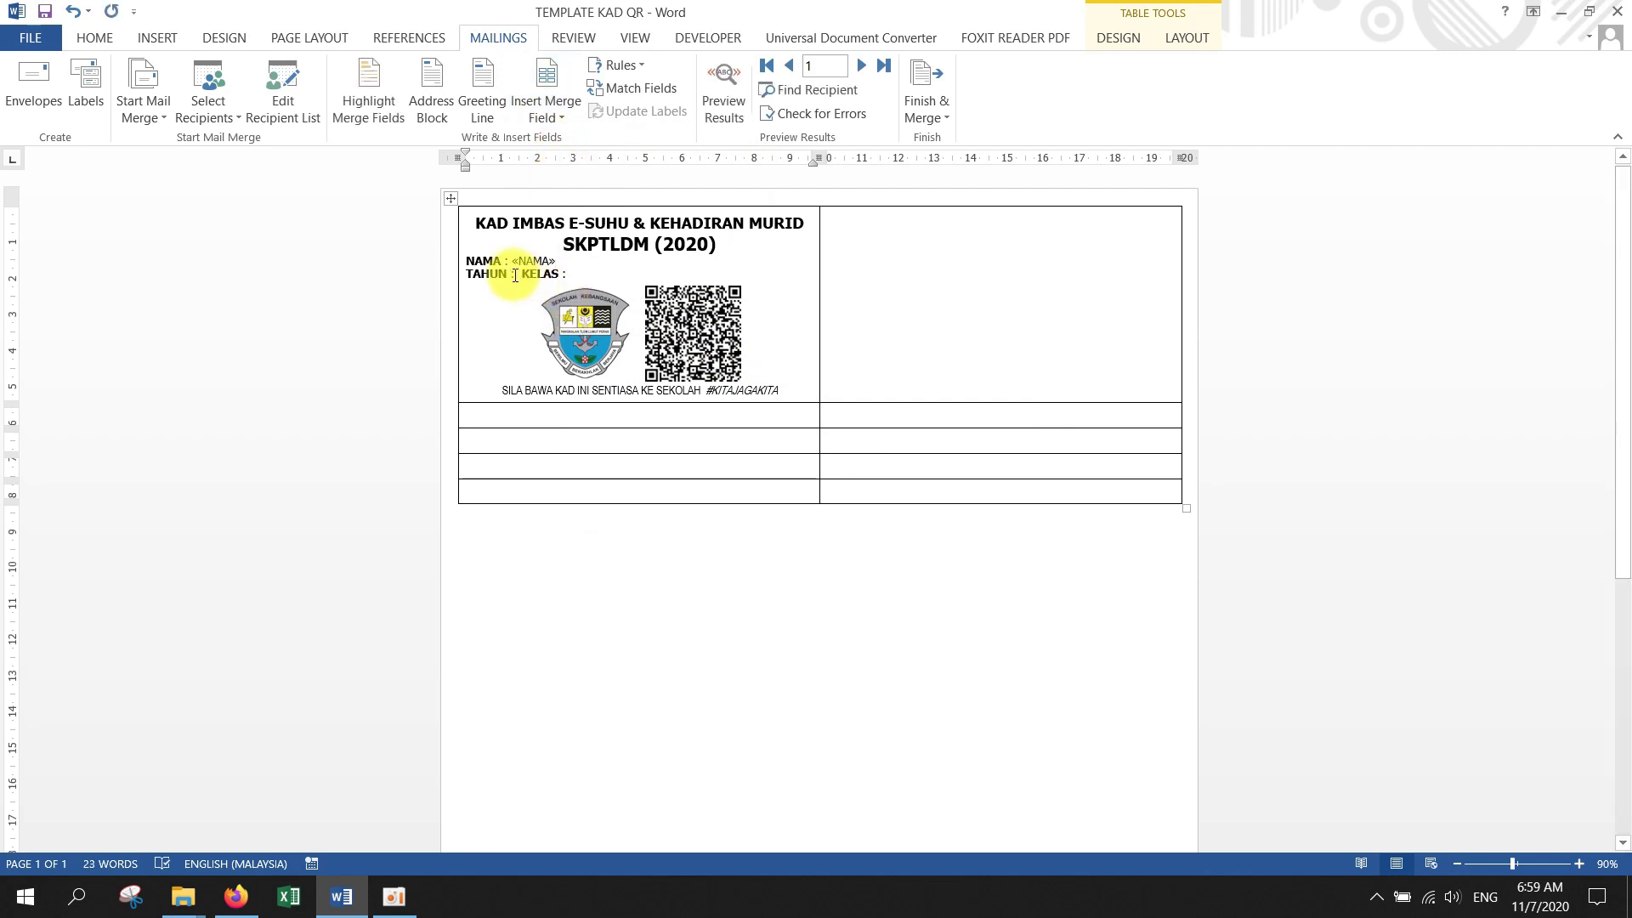
Insert the TAHUN and KELAS merge fields after their labels on the first card and preview the merge results
left_click(564, 117)
left_click(568, 169)
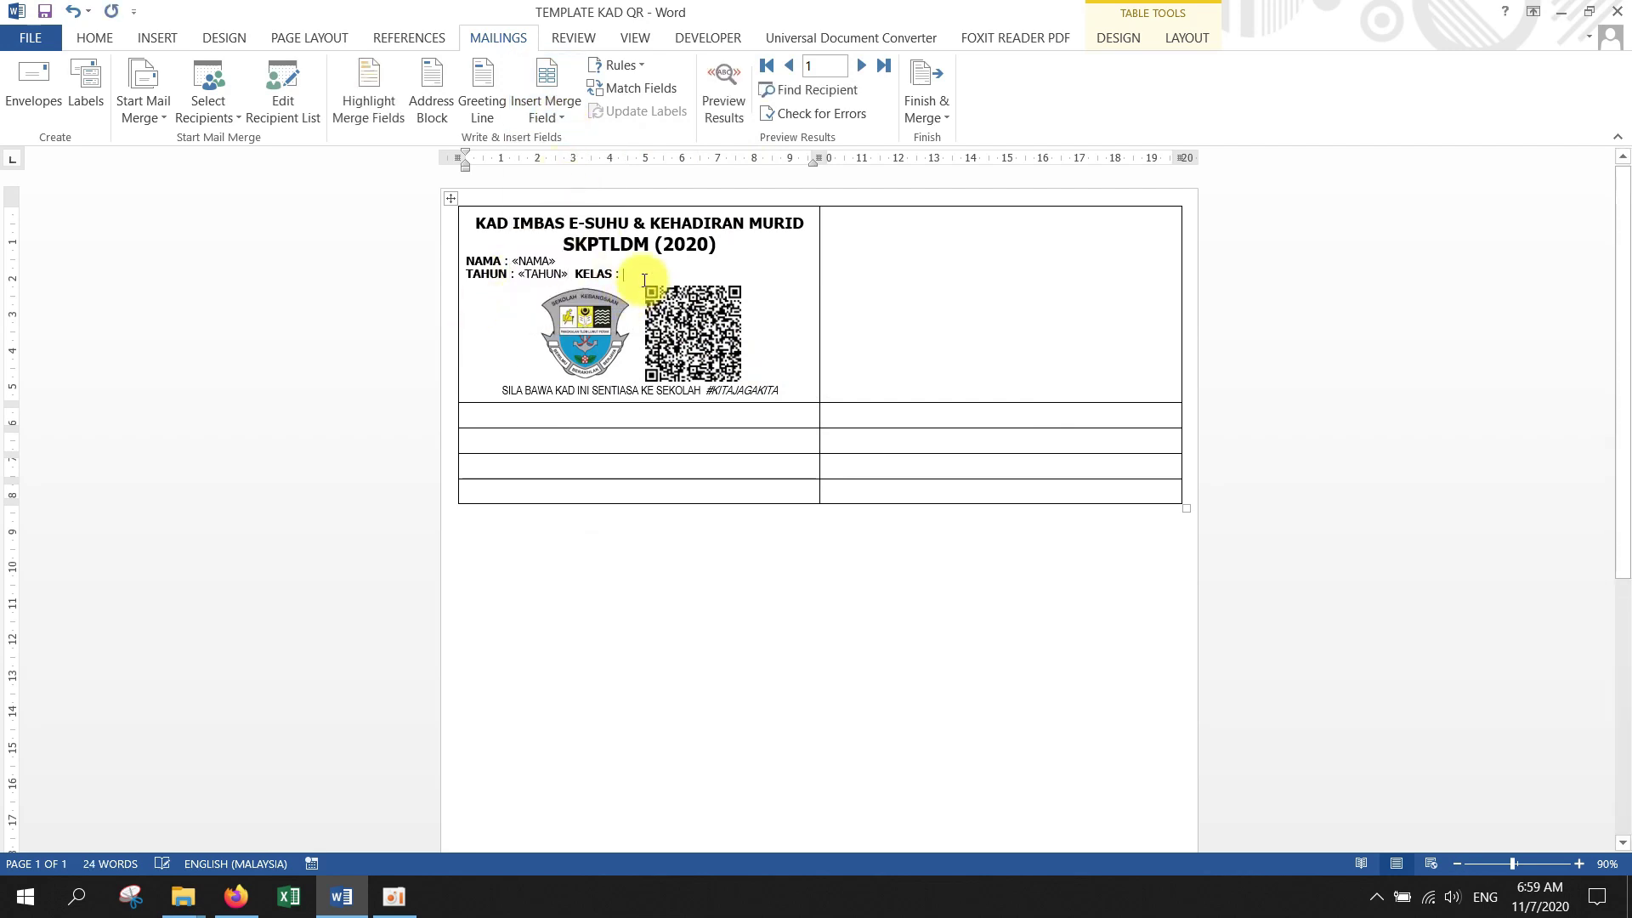
left_click(565, 120)
left_click(561, 191)
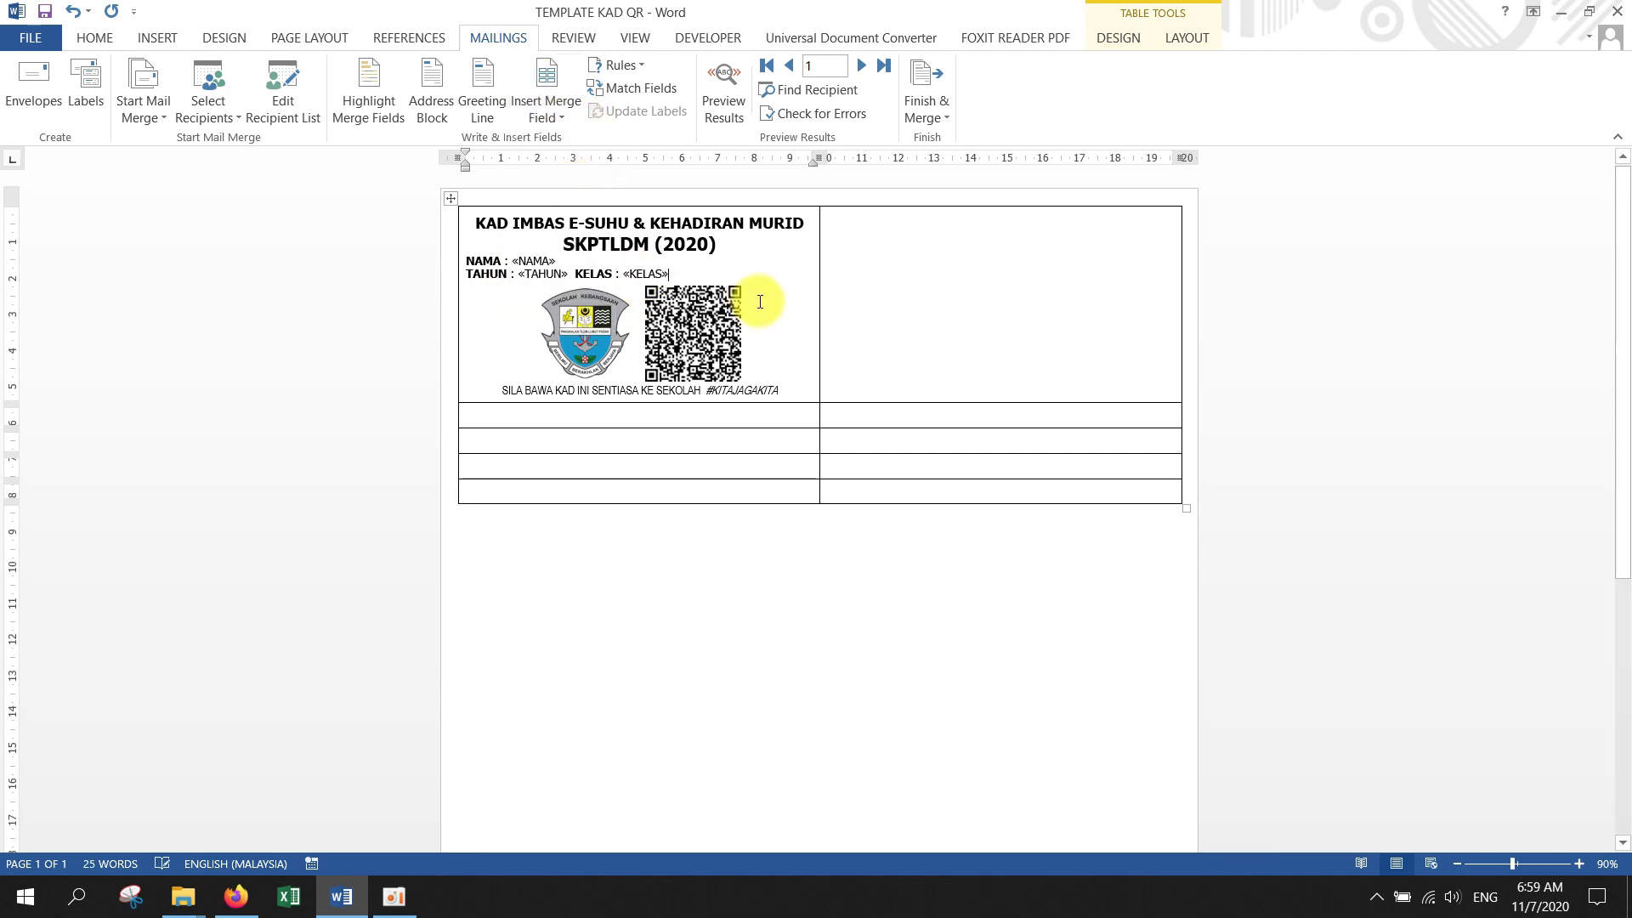
left_click(722, 104)
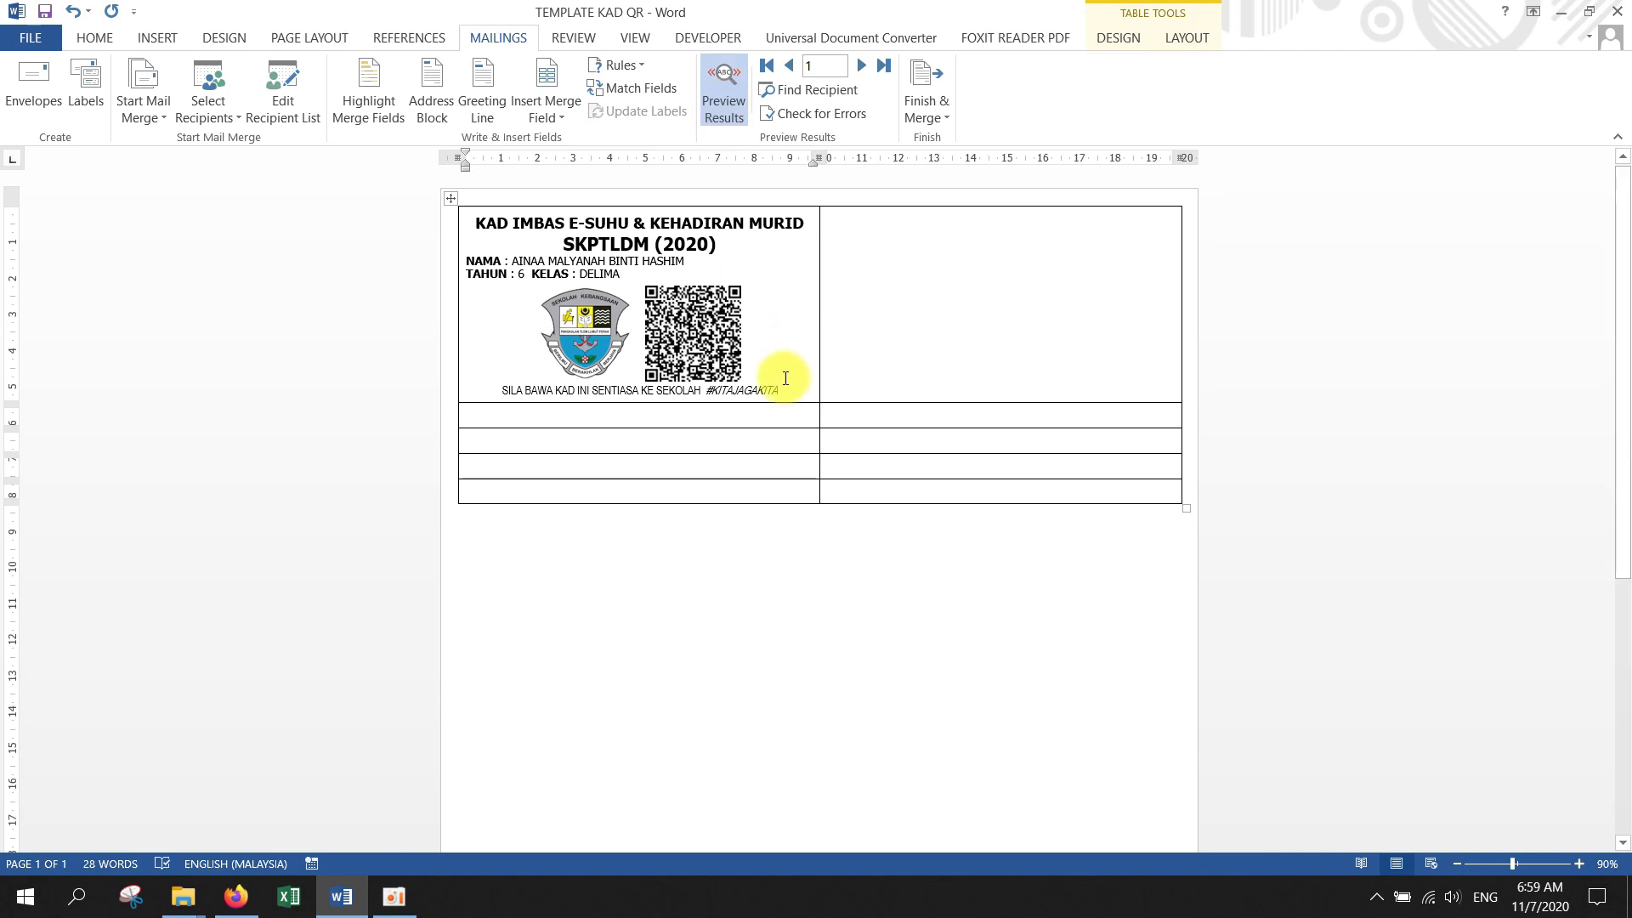
Copy the whole first card, including its logo and QR code, into the empty second cell of the first row
left_click_drag(786, 395, 472, 225)
key("ctrl+c")
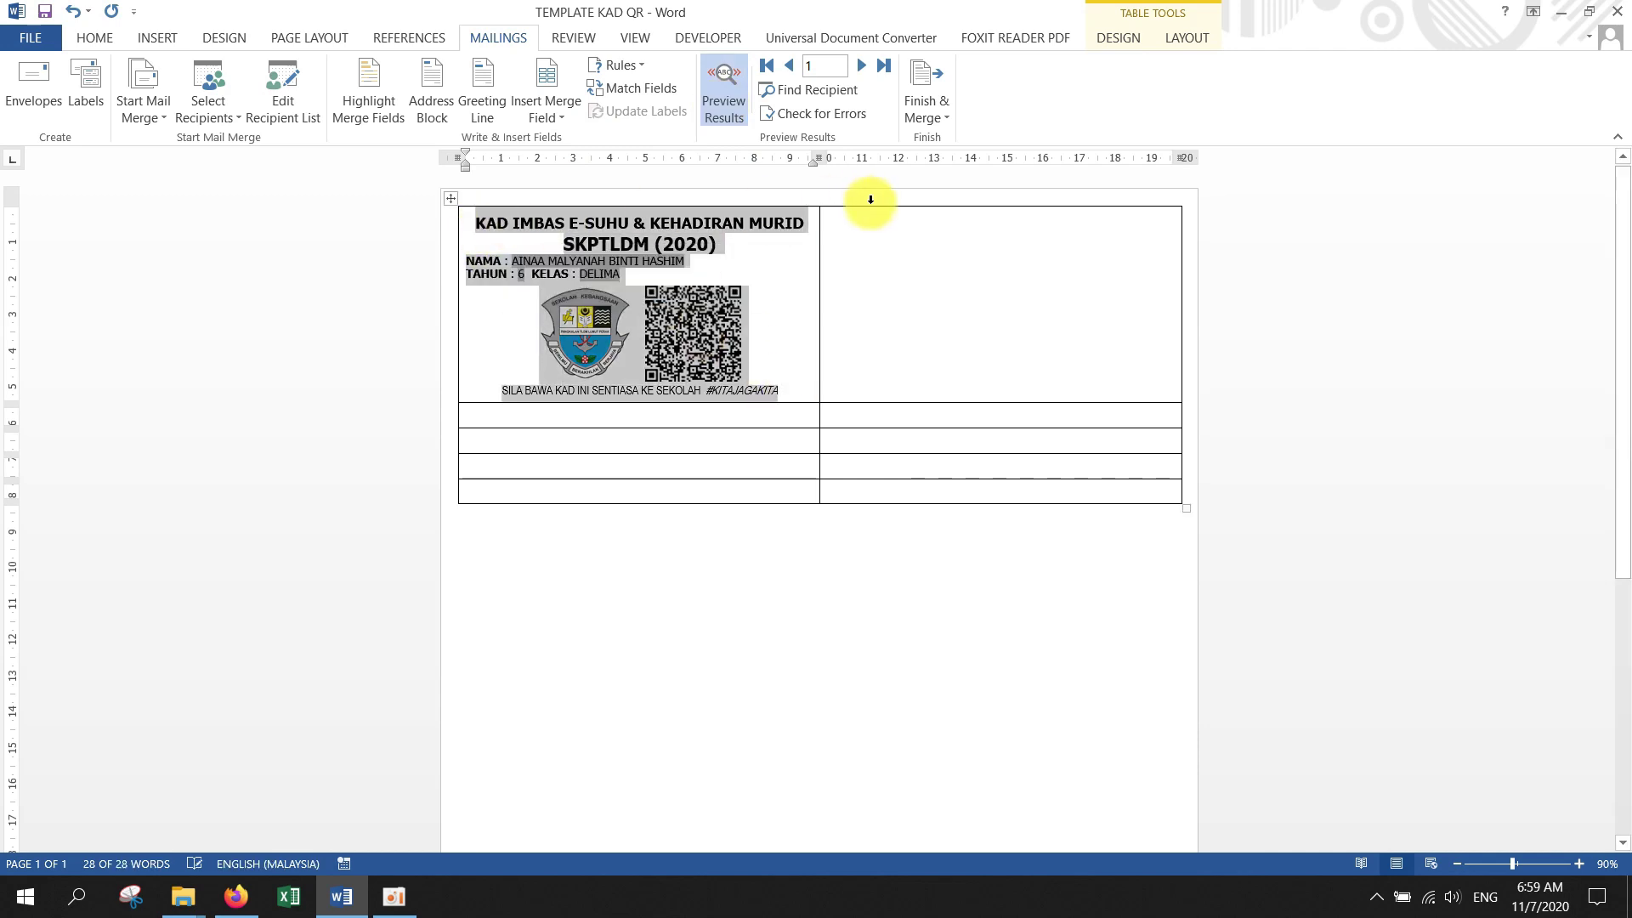
left_click(872, 229)
key("ctrl+v")
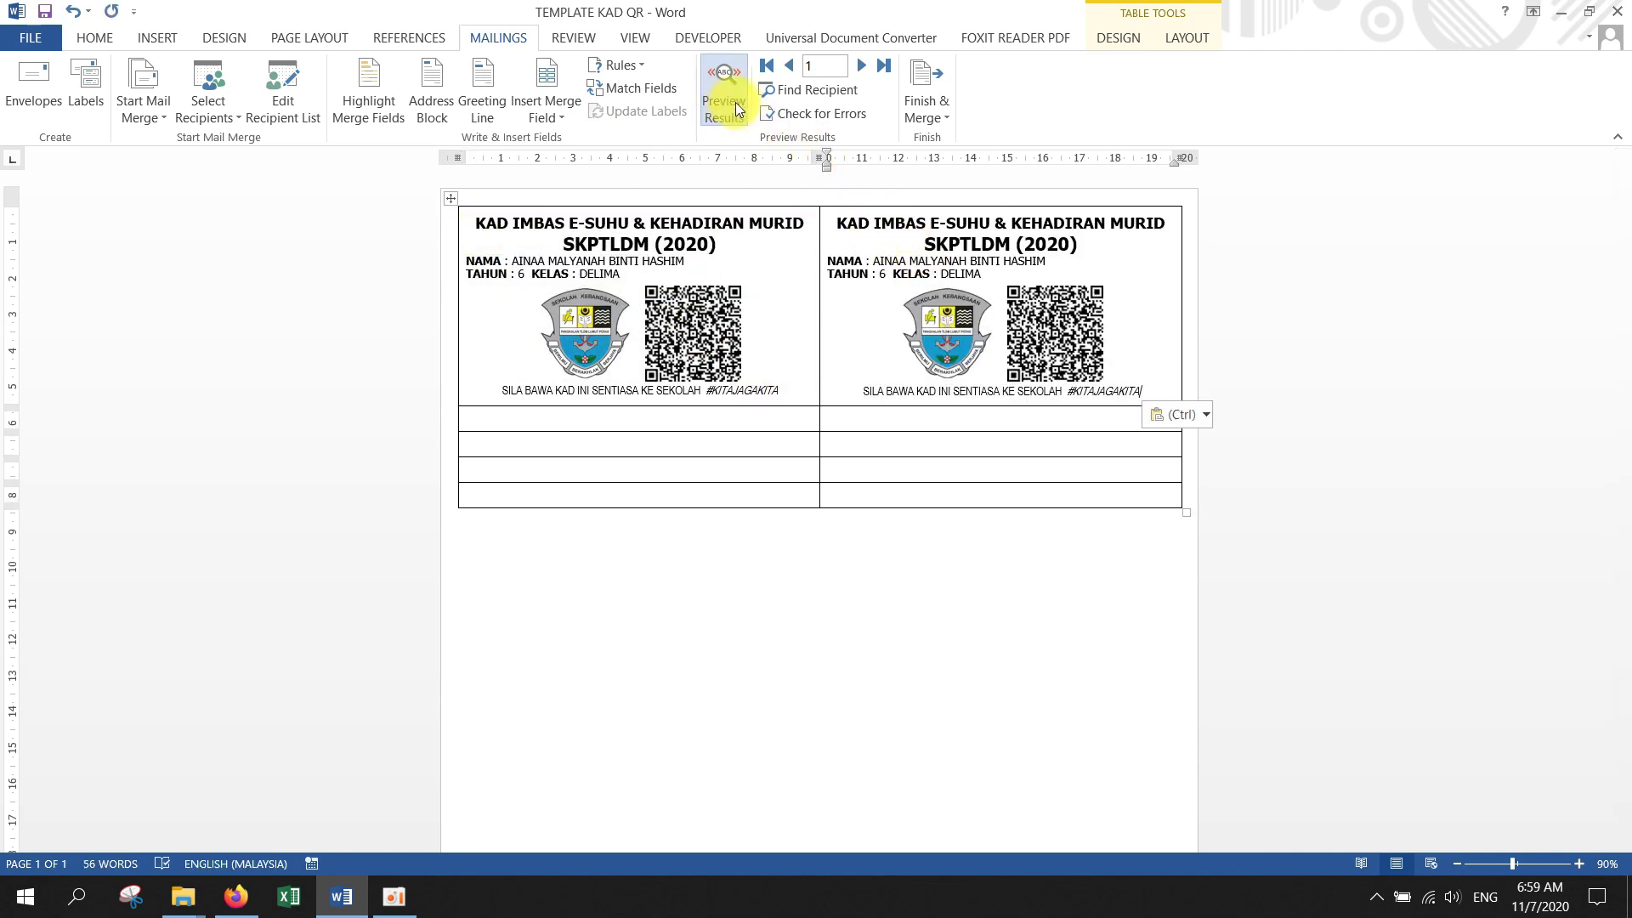
Turn off the results preview and insert a Next Record rule before the NAMA field on the second card
left_click(733, 100)
left_click(876, 261)
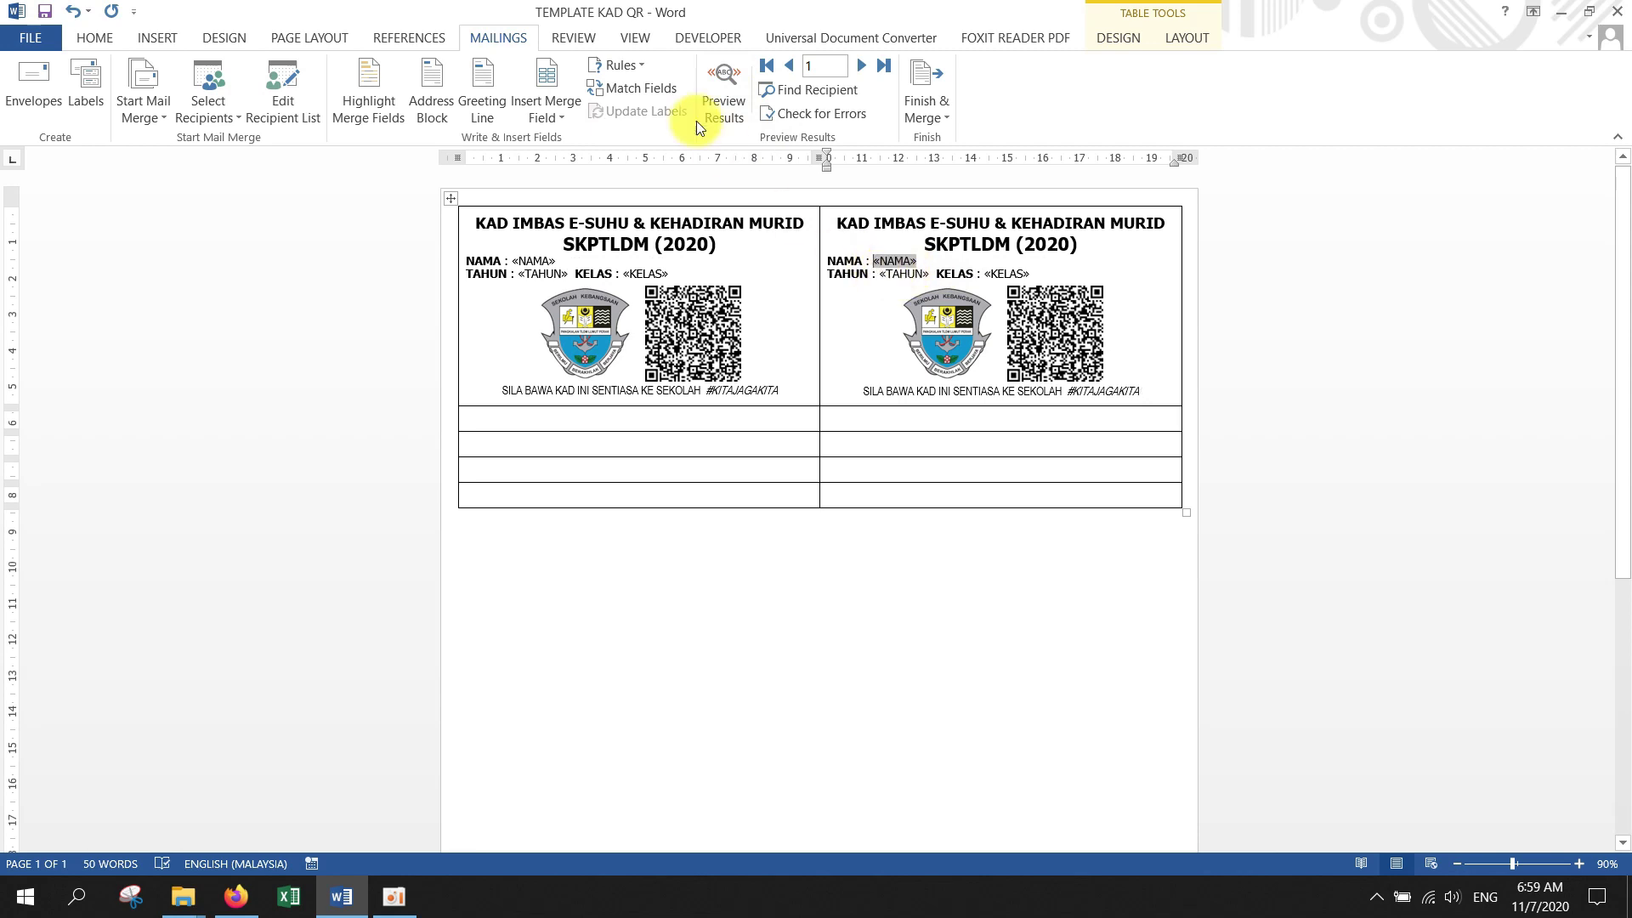
left_click(631, 68)
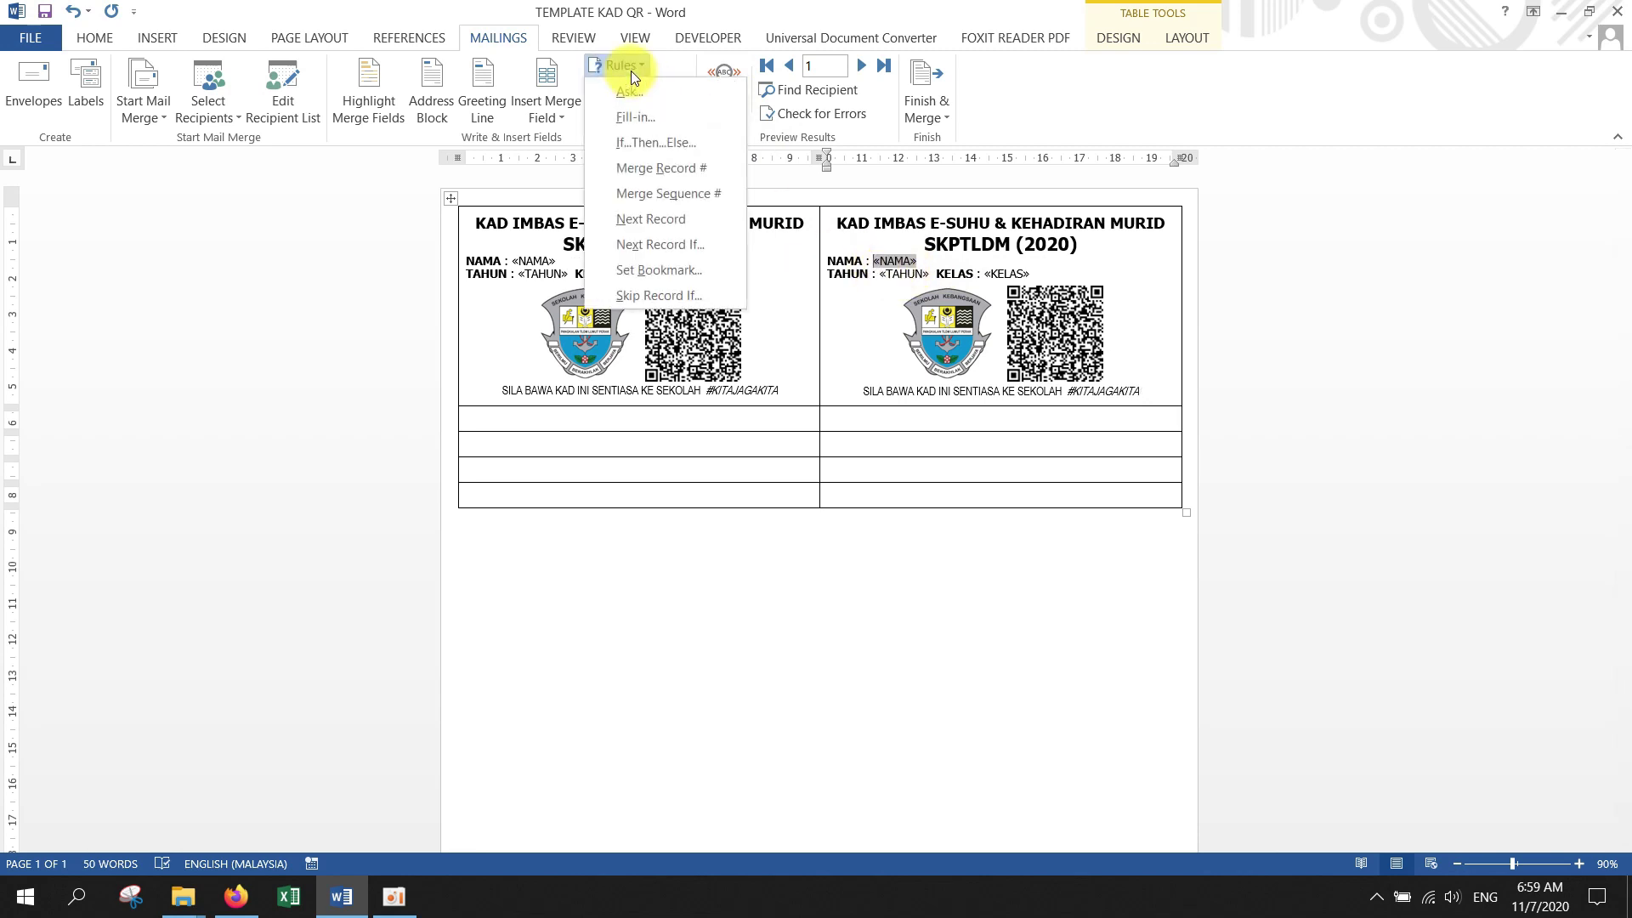
left_click(655, 222)
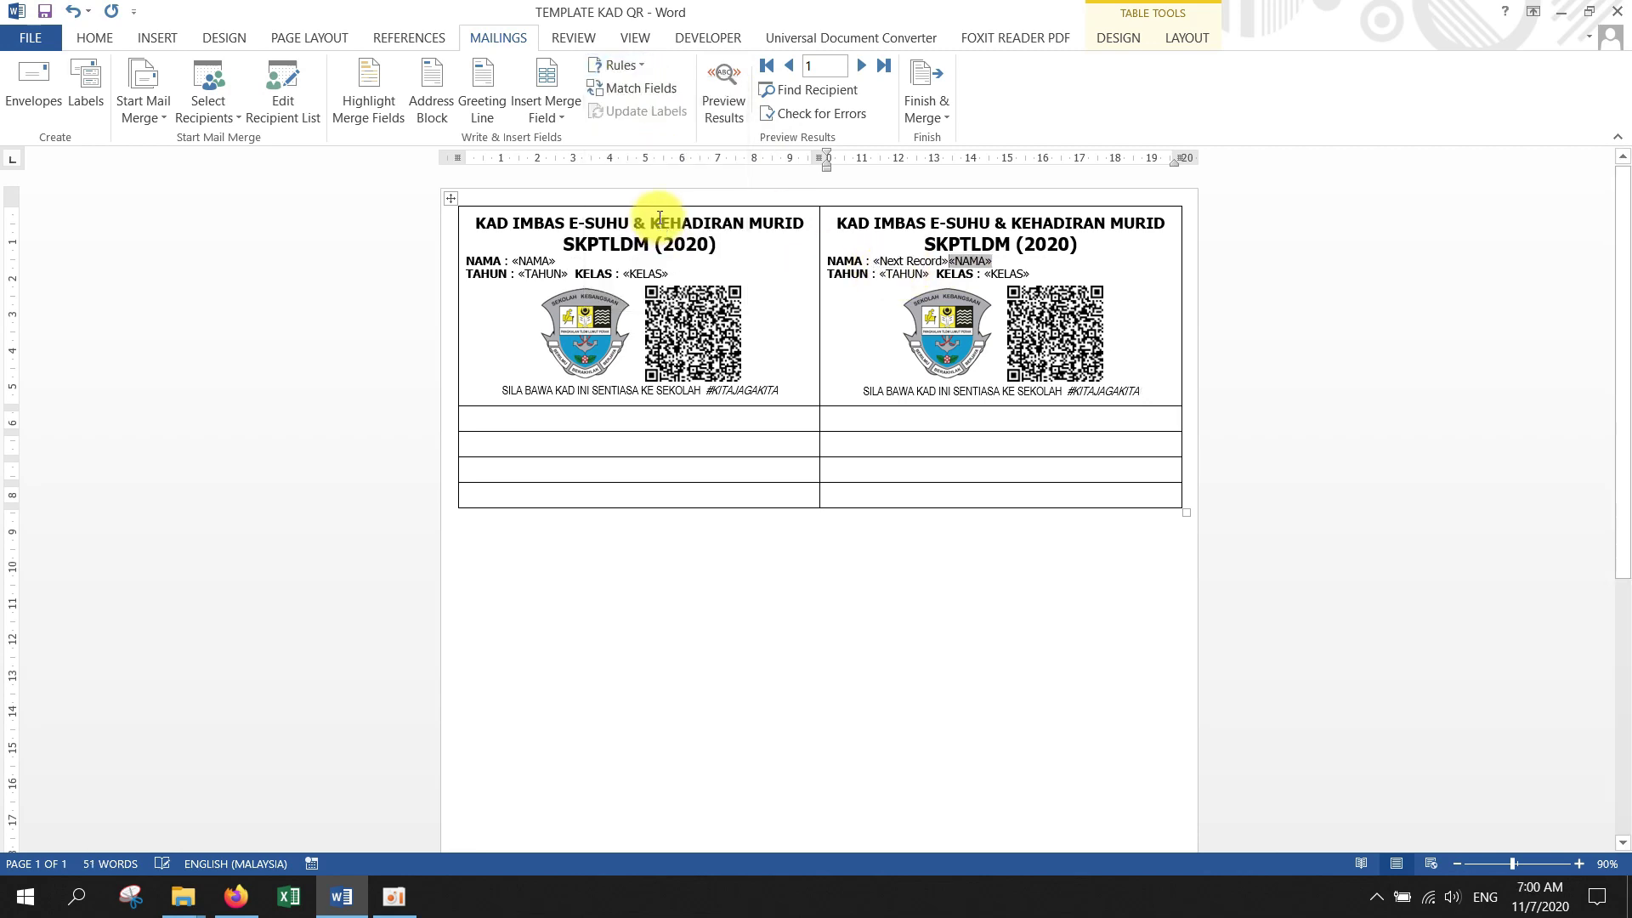
Copy the second card with its Next Record rule into all the remaining empty cells of the table
left_click_drag(1056, 353, 829, 229)
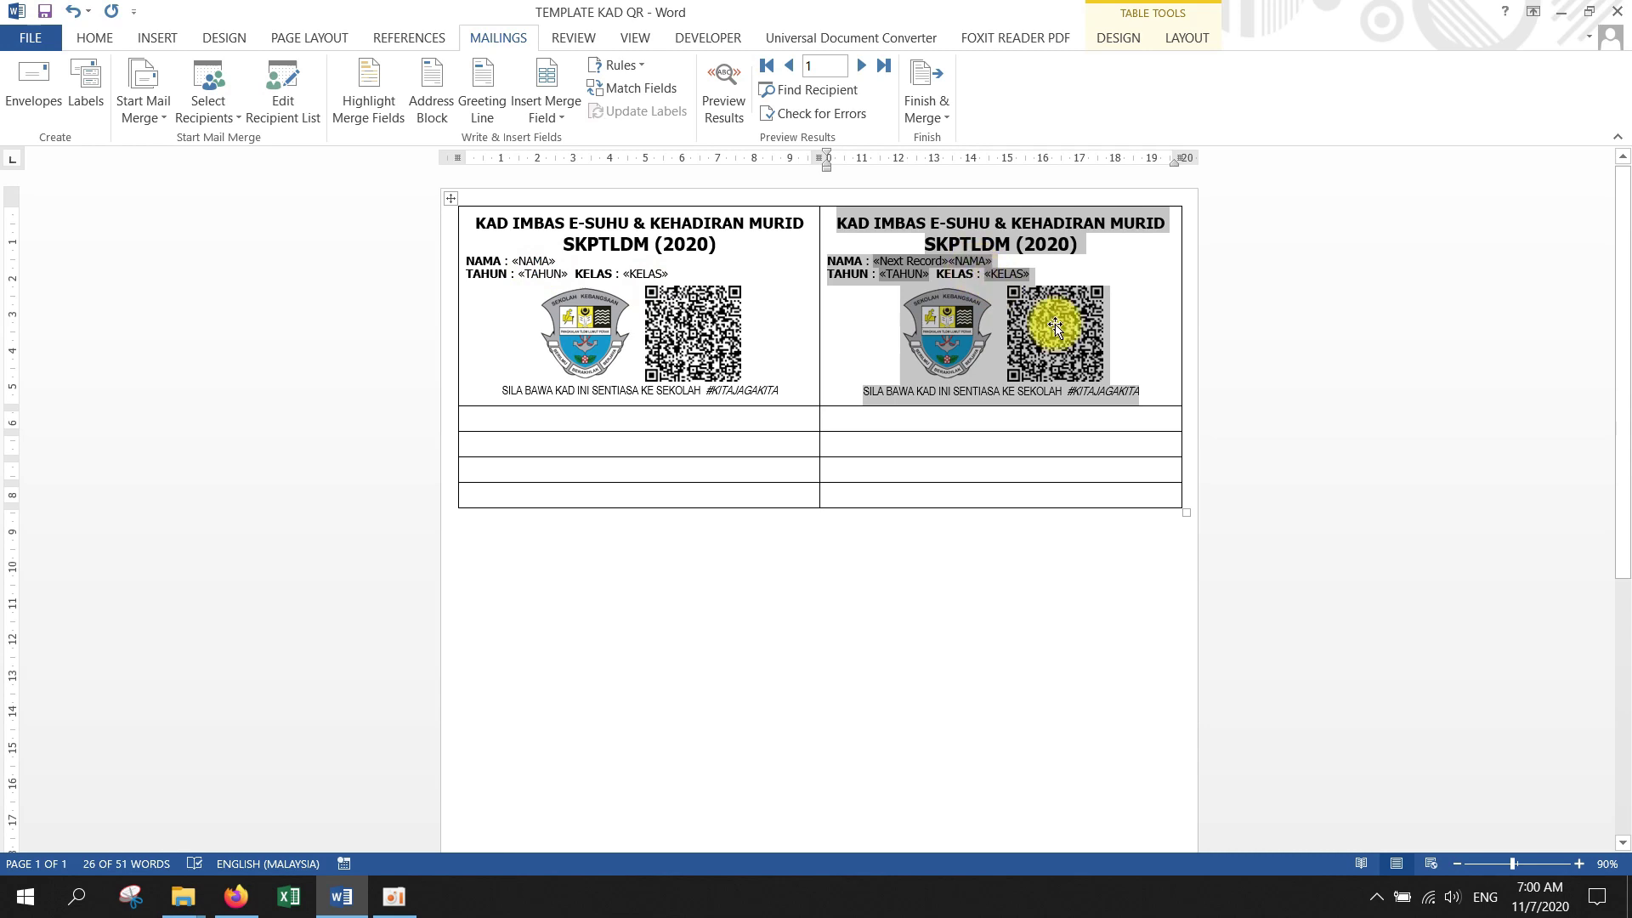
left_click(769, 417)
key("ctrl+v")
left_click(942, 447)
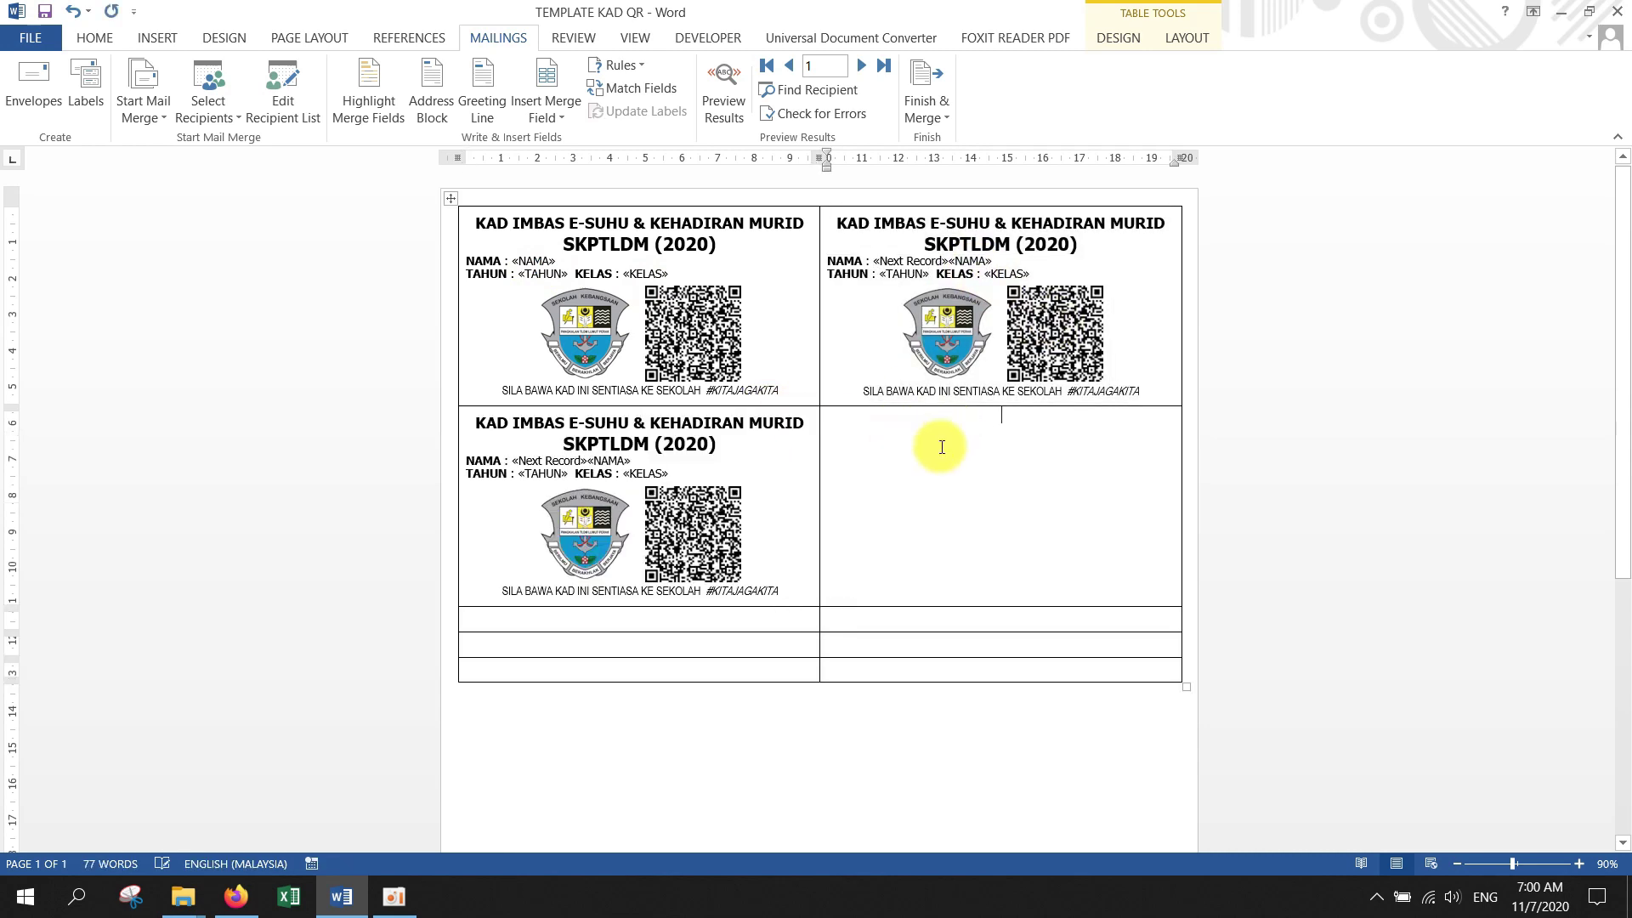
key("ctrl+v")
left_click(729, 619)
key("ctrl+v")
left_click(895, 636)
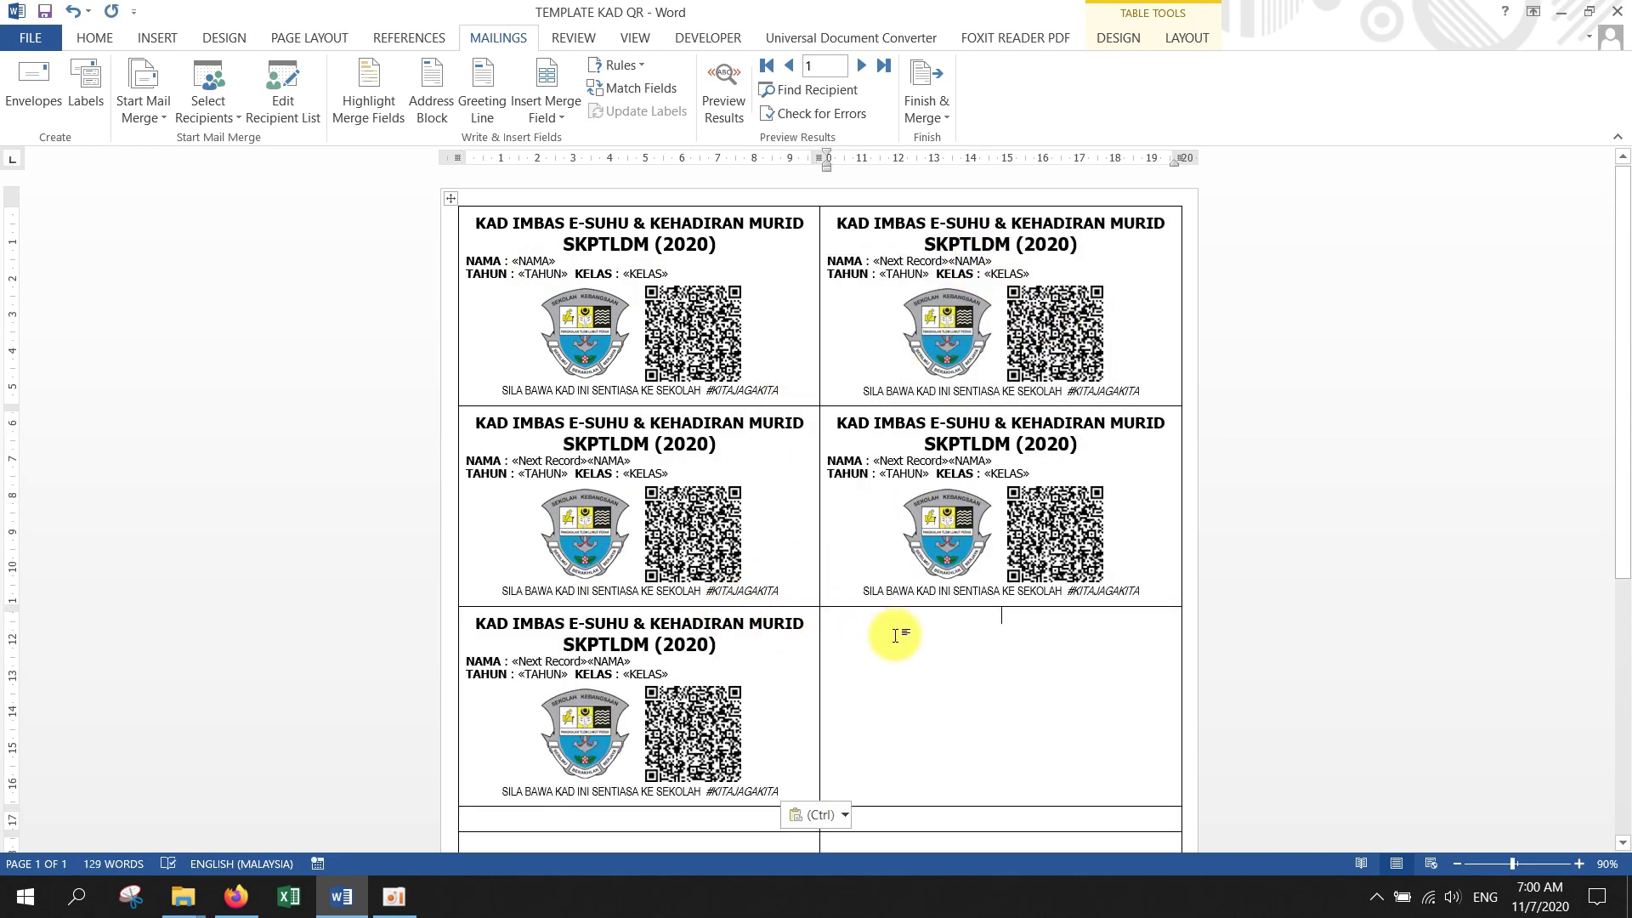
key("ctrl+v")
left_click(762, 681)
key("ctrl+v")
left_click(979, 690)
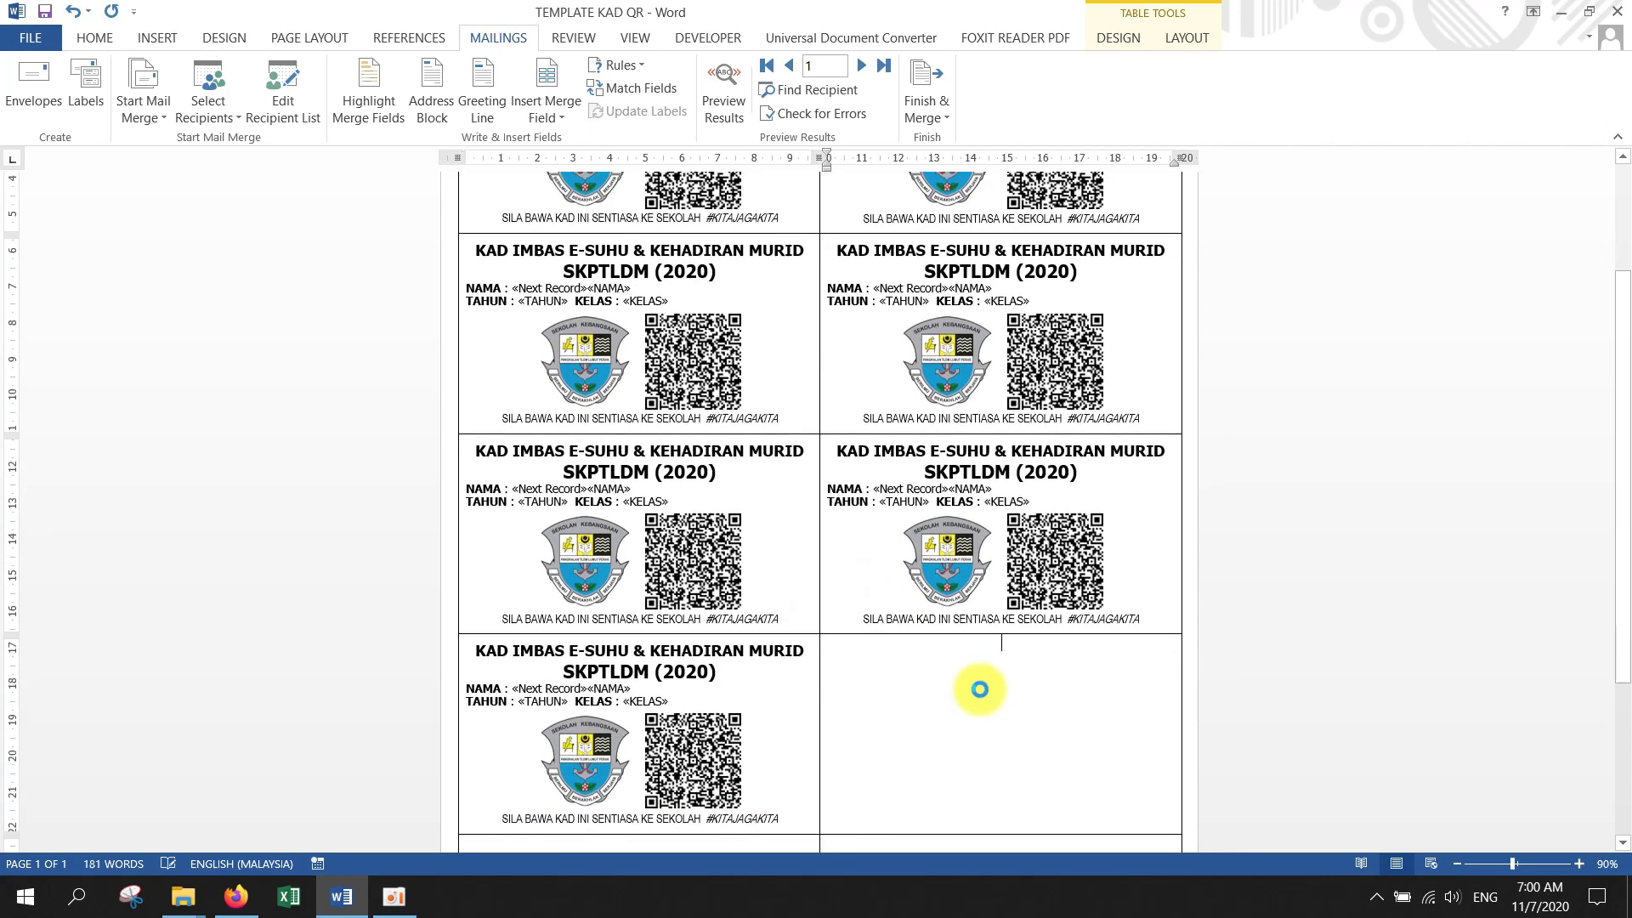
key("ctrl+v")
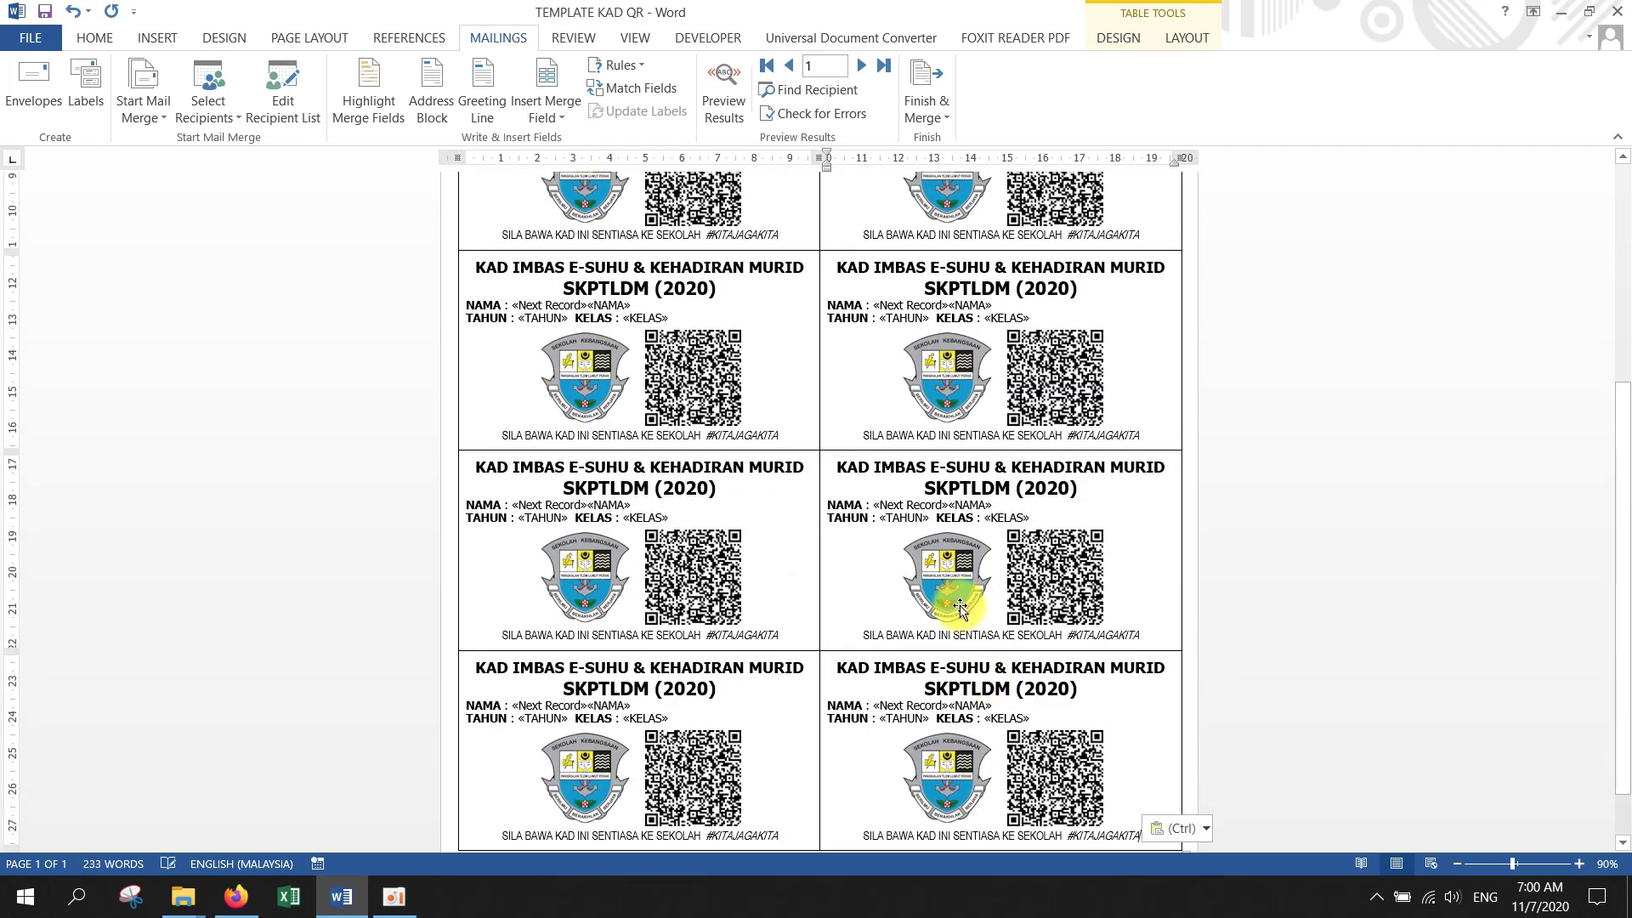
Preview the merge results and check the pupil details across all the cards on the page
scroll(960, 607, "up", 6)
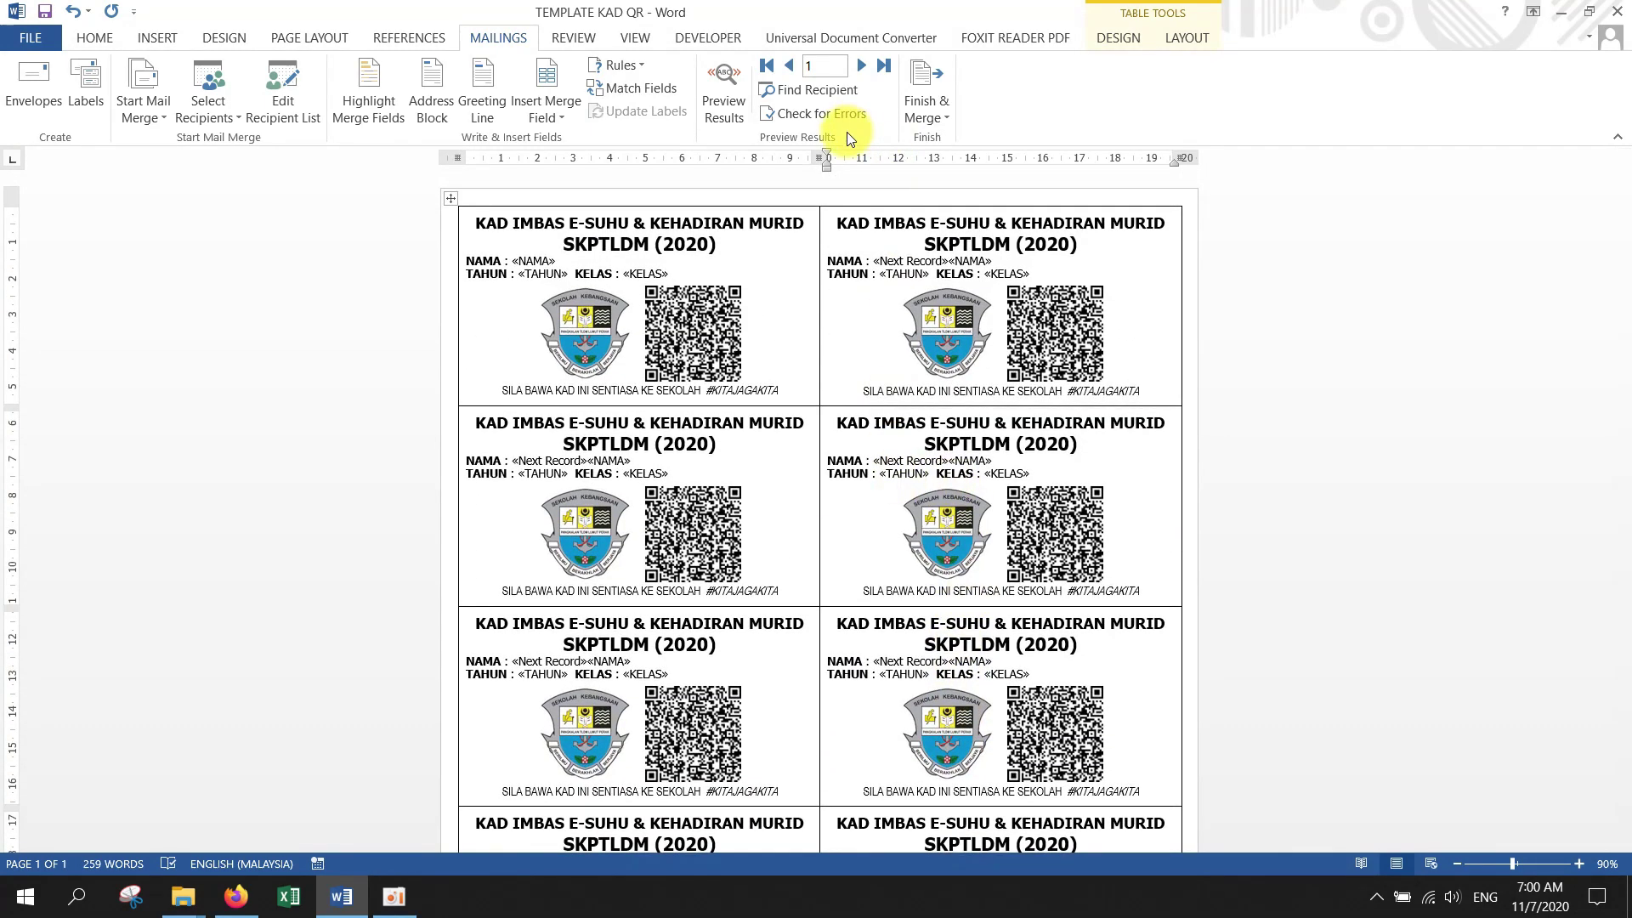
left_click(724, 81)
scroll(1110, 501, "down", 5)
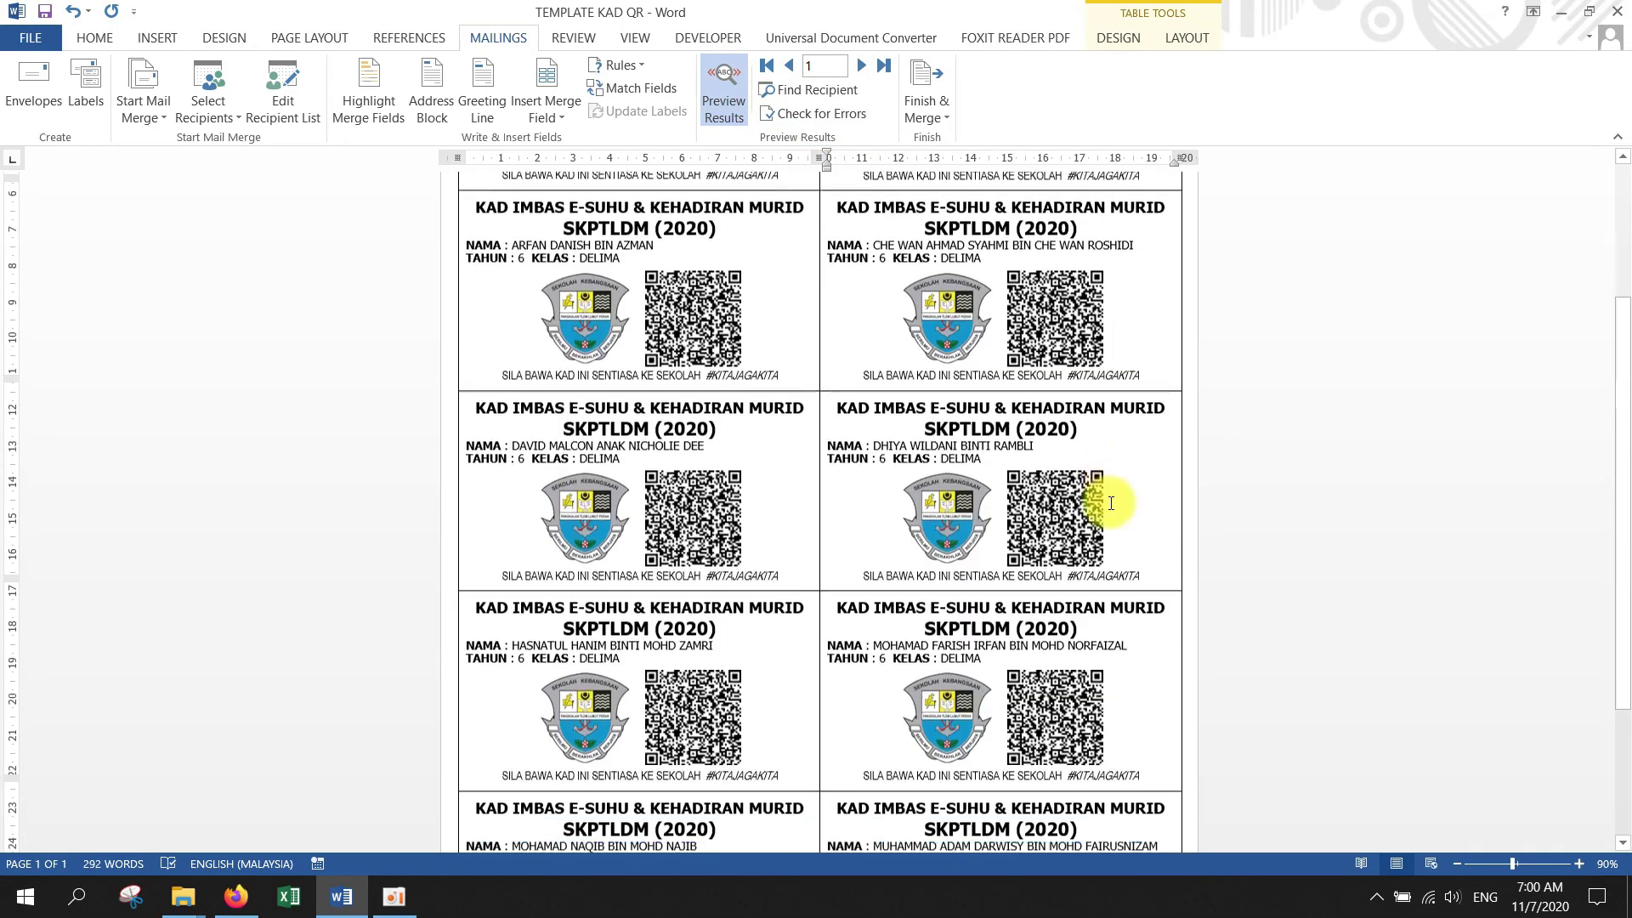
scroll(1112, 502, "up", 5)
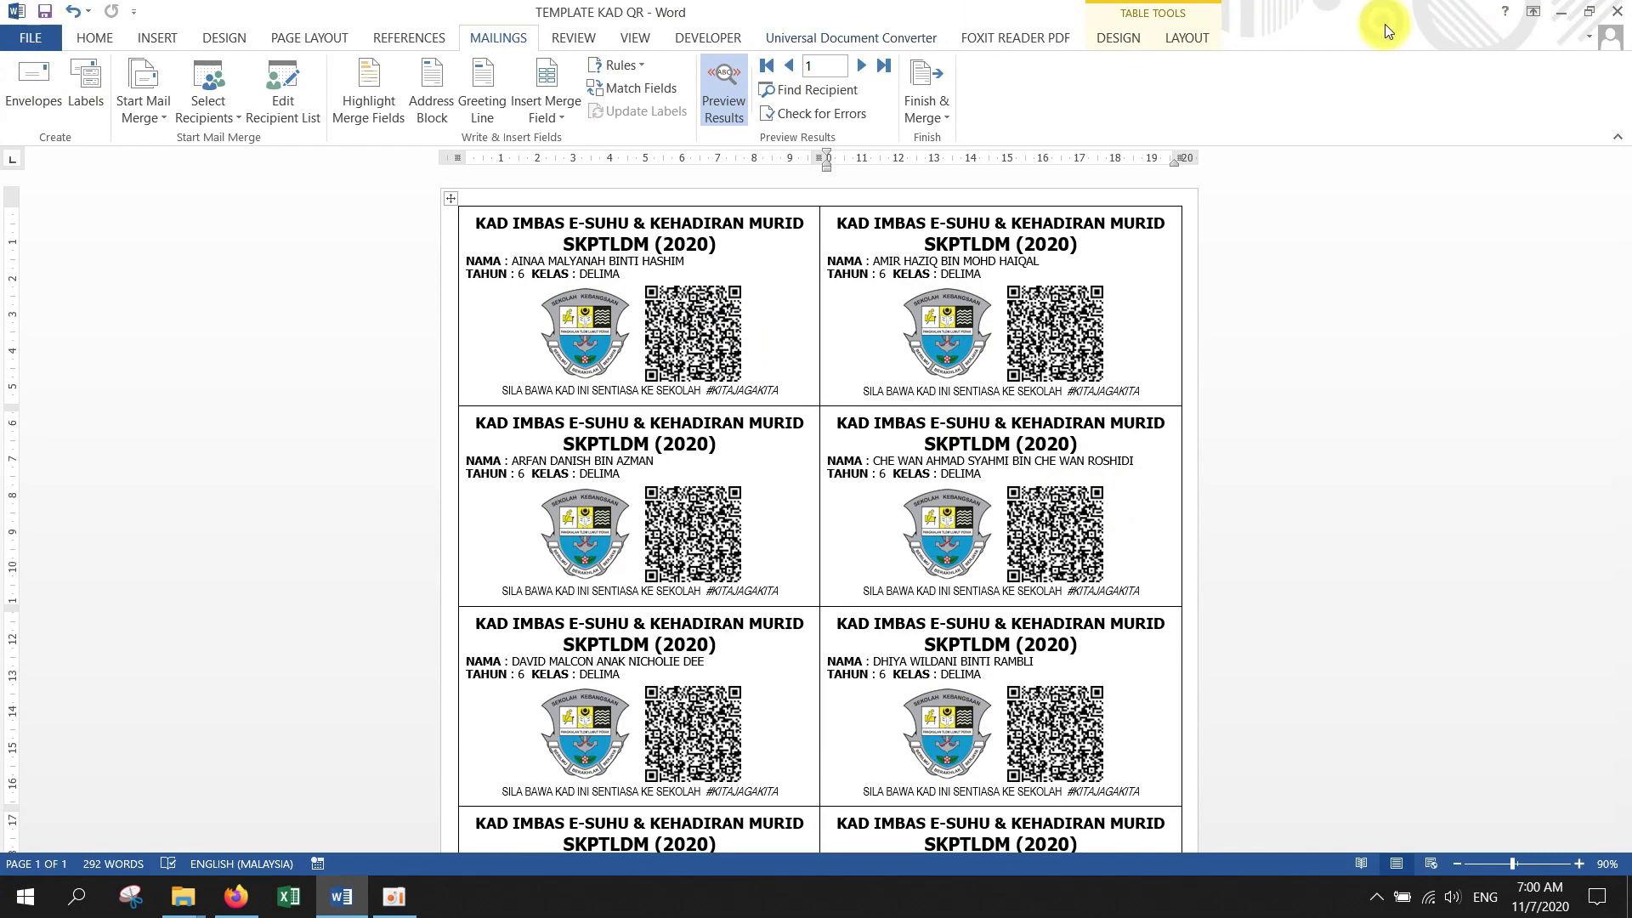
Save and close the TEMPLATE KAD QR document without keeping the last copied item, and refresh the E-SUHU SKPTLDM folder
left_click(1619, 12)
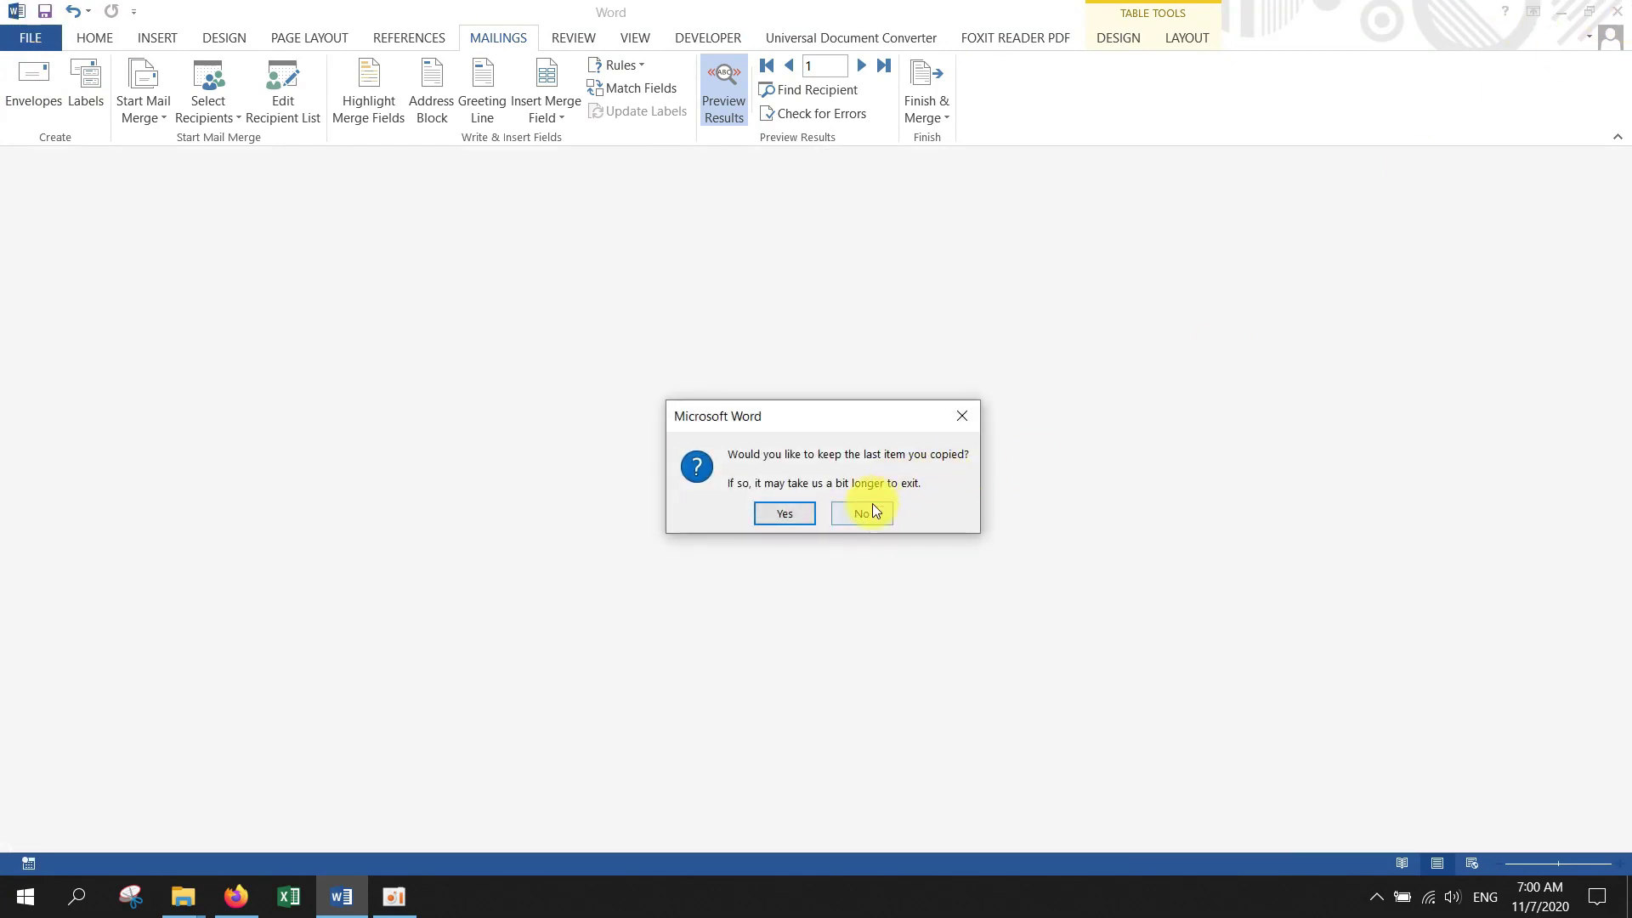
left_click(864, 512)
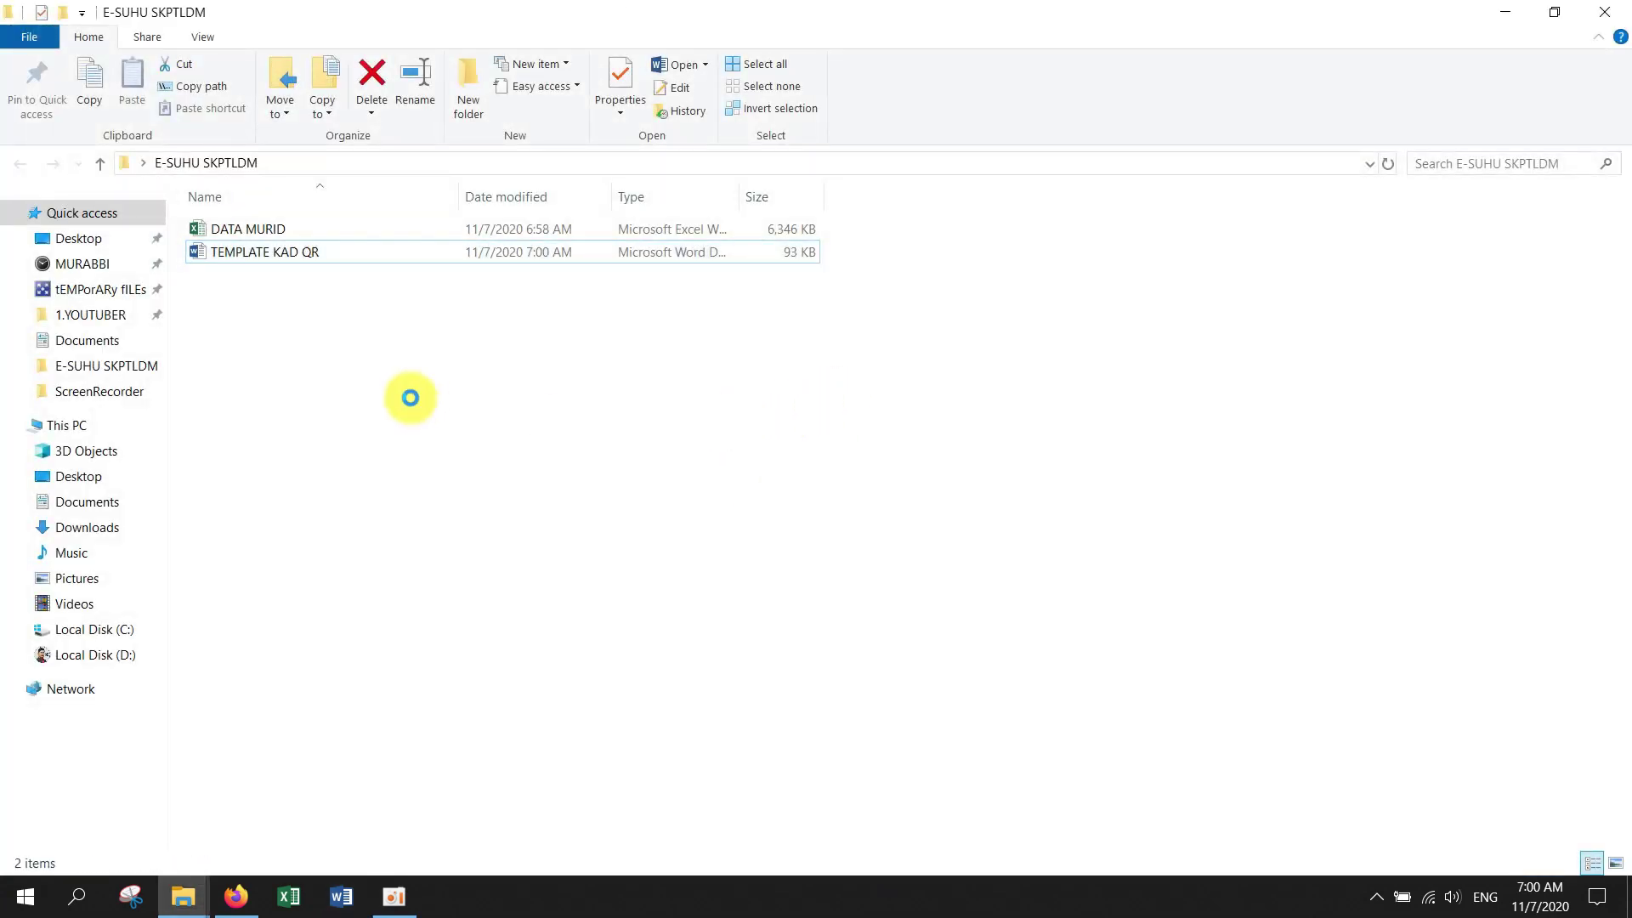
left_click(294, 255)
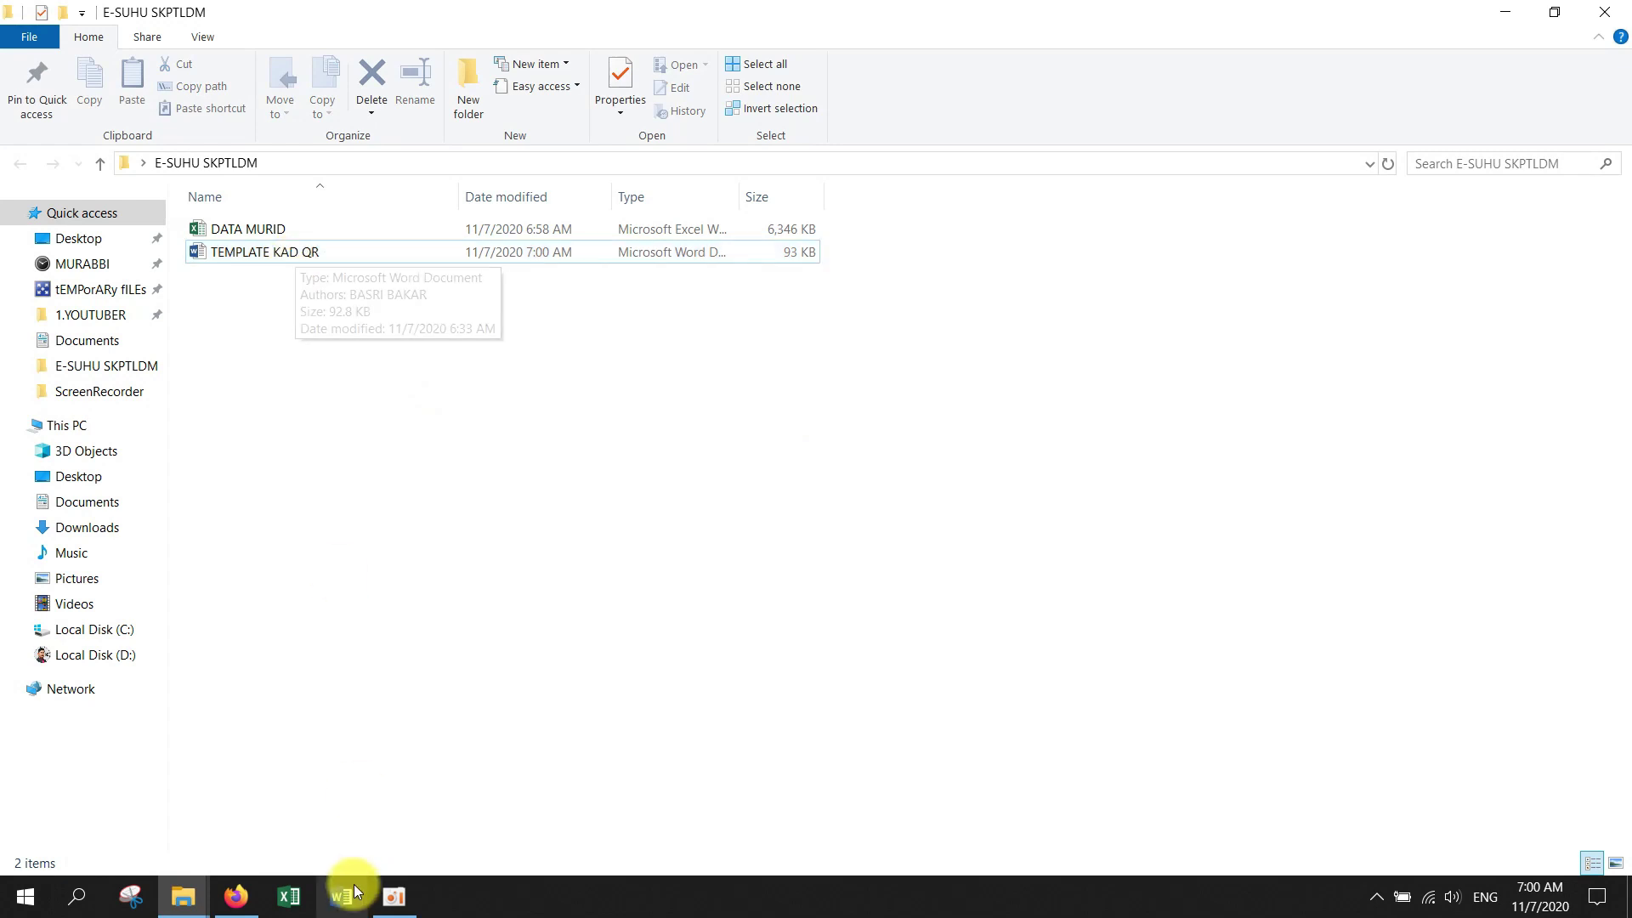
right_click(581, 407)
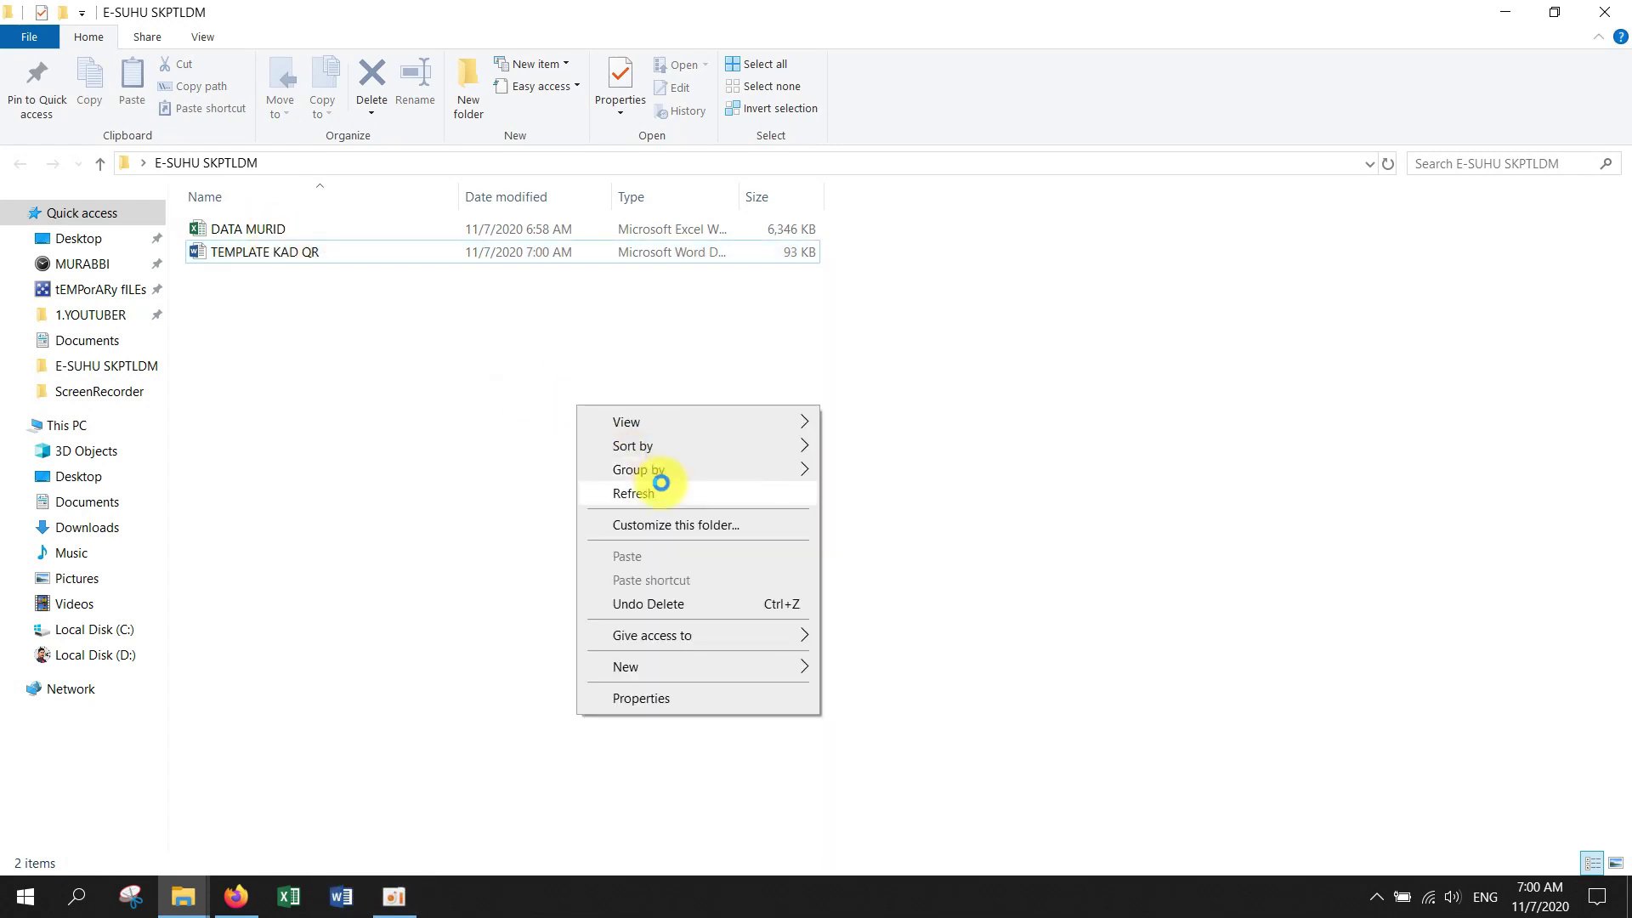
left_click(654, 474)
Reopen the TEMPLATE KAD QR document, allowing its query on the TAHUN 6 data, and look through the cards
double_click(276, 249)
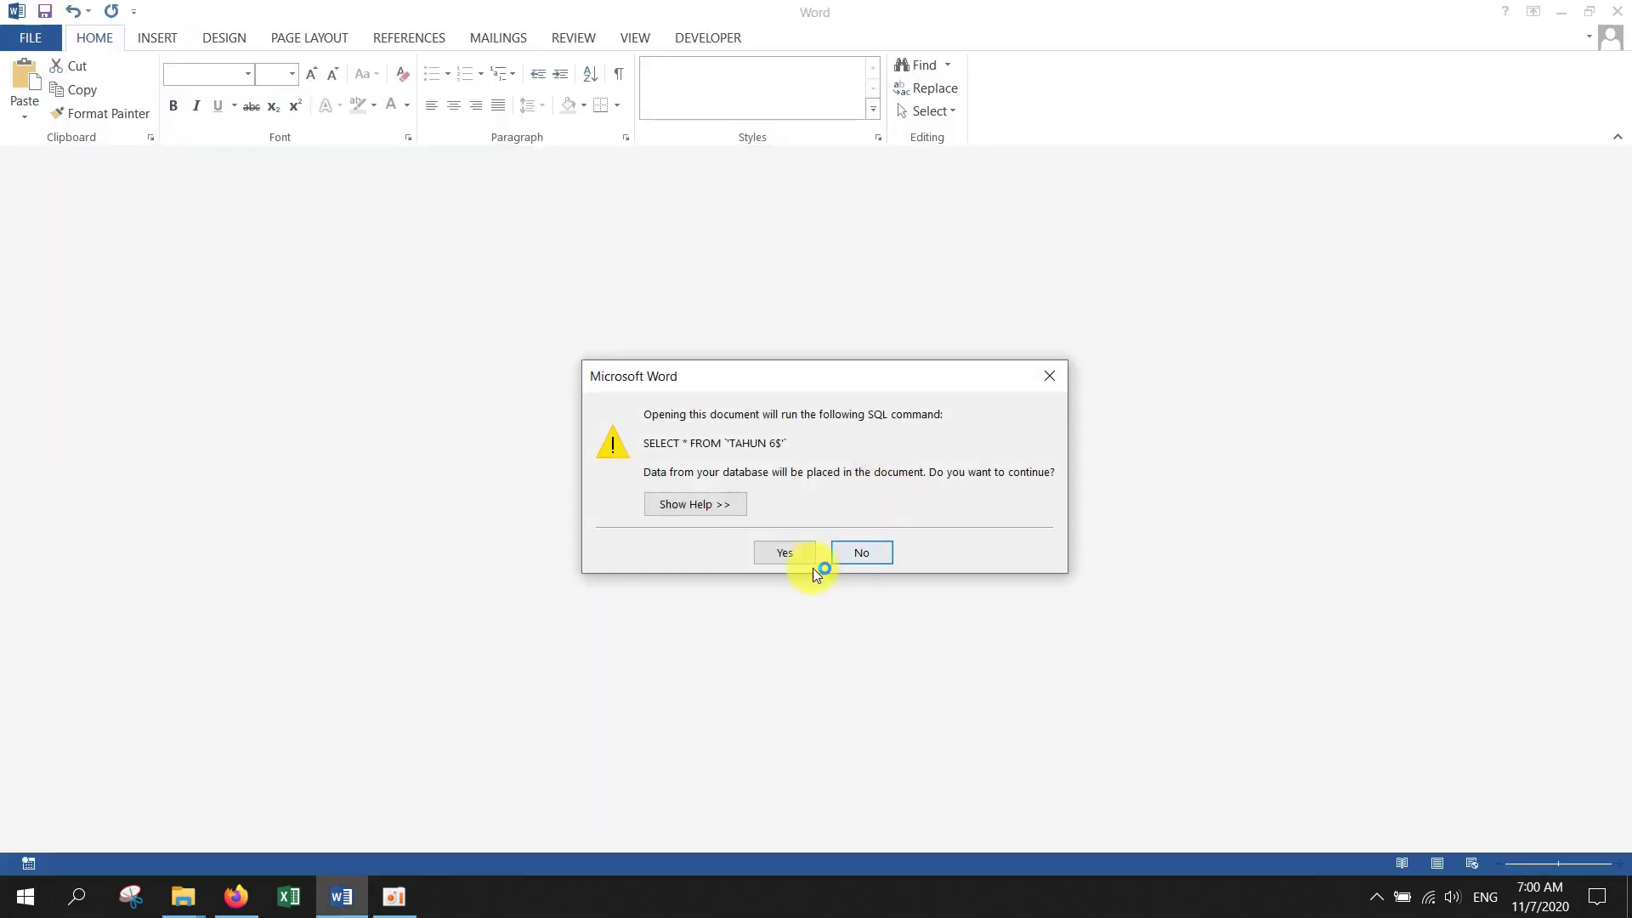
left_click(793, 554)
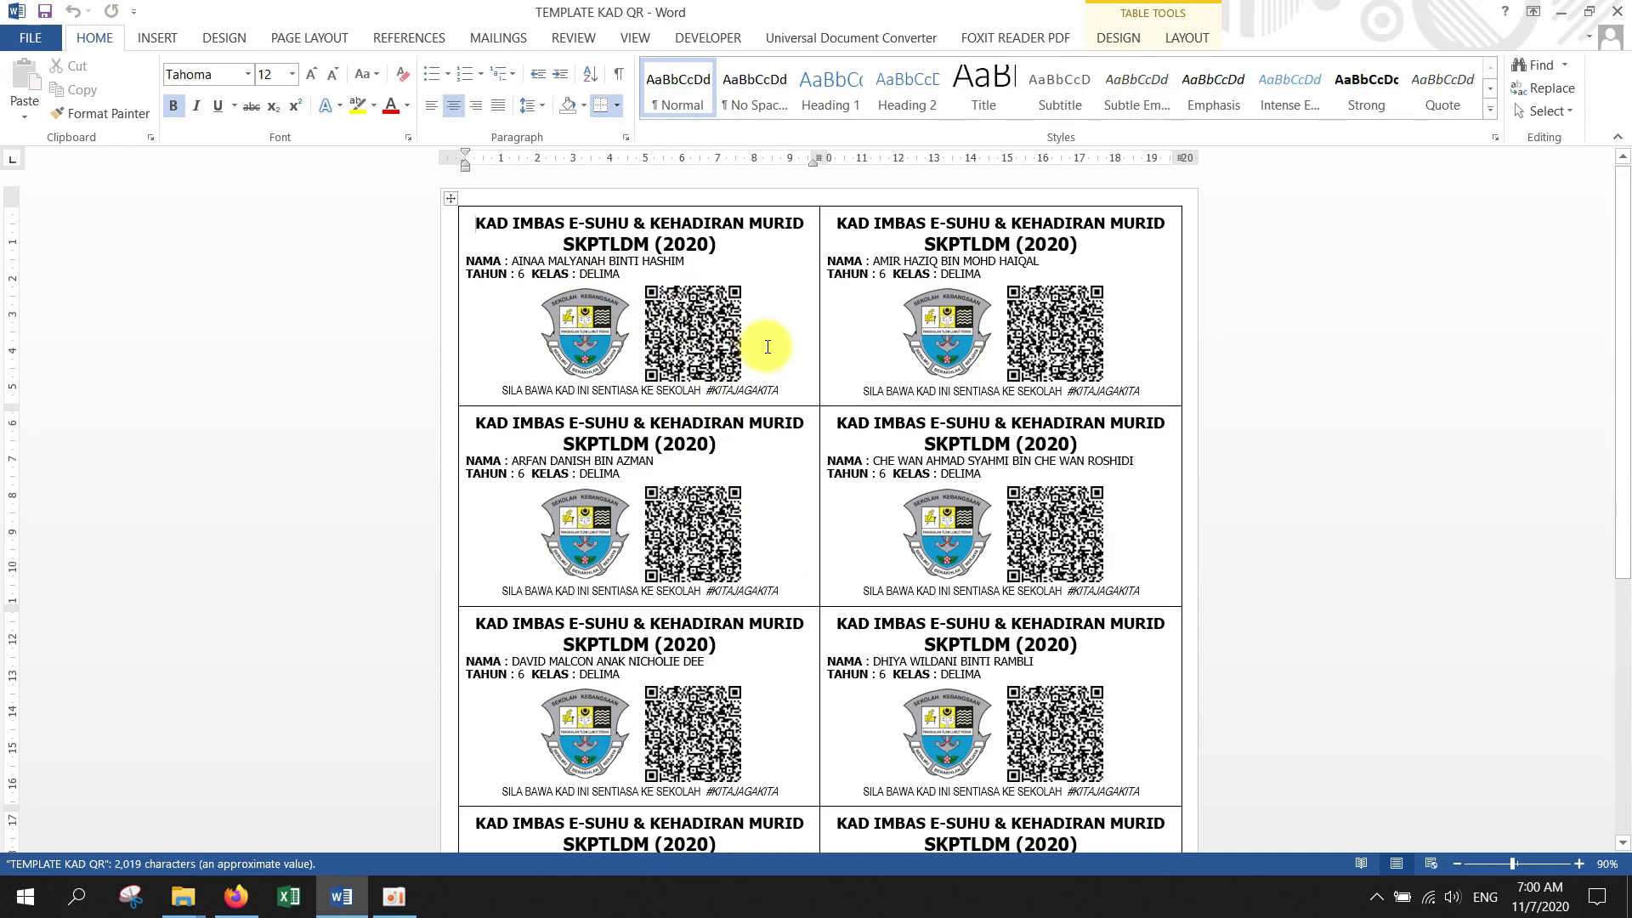
scroll(767, 345, "down", 4)
scroll(768, 346, "up", 4)
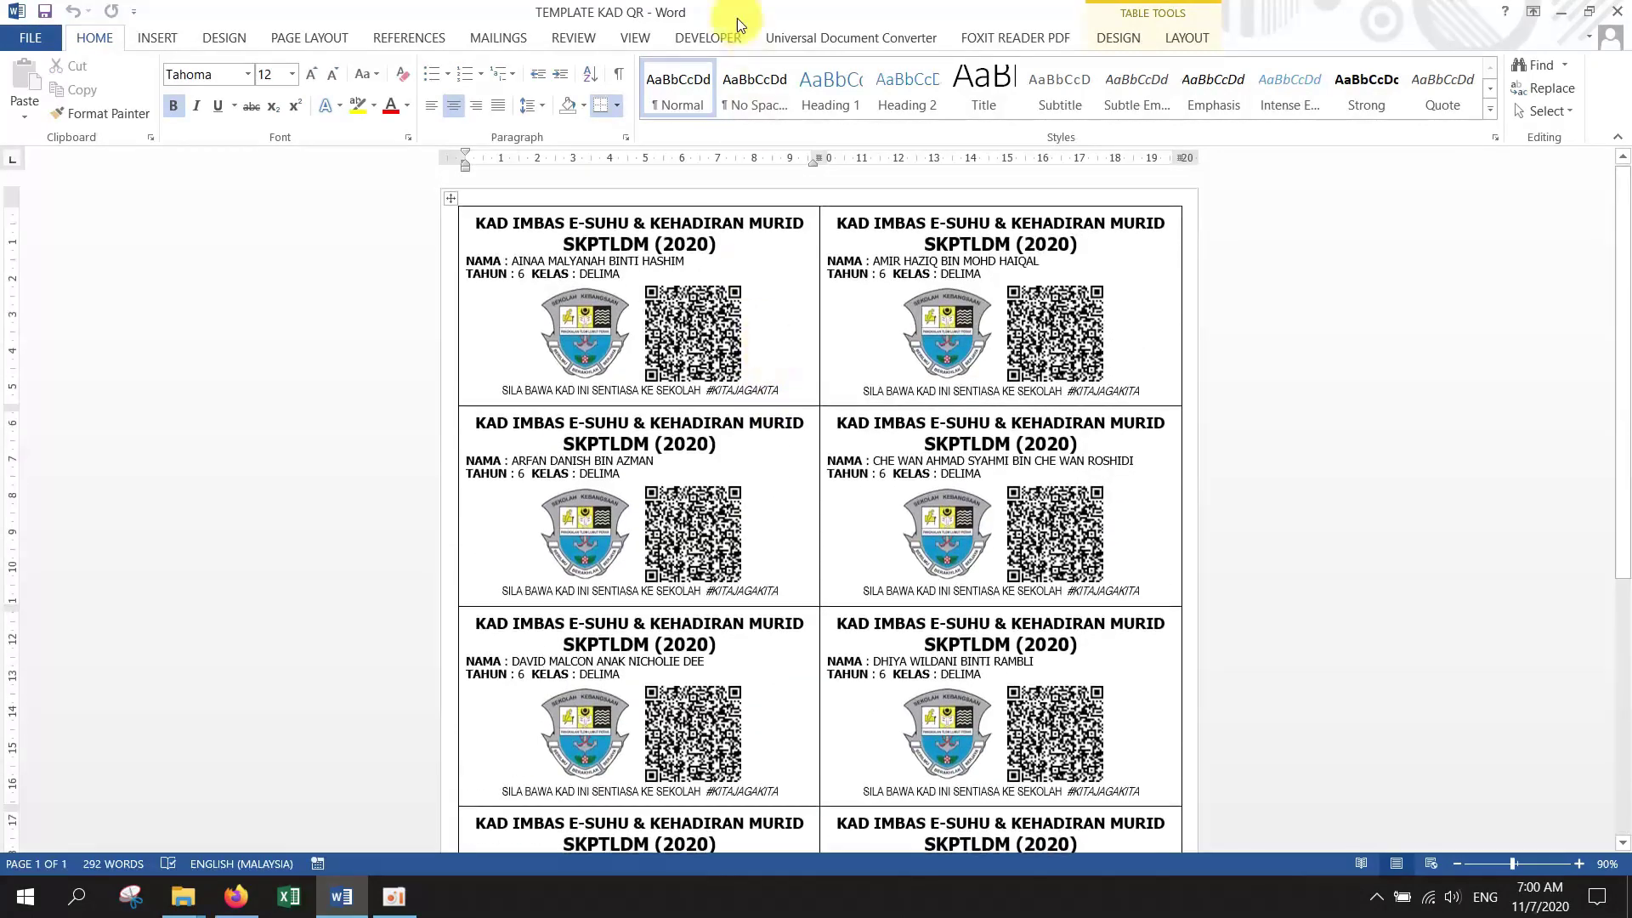
Arrange the card template and the E-SUHU SKPTLDM folder window side by side
left_click_drag(721, 10, 2, 234)
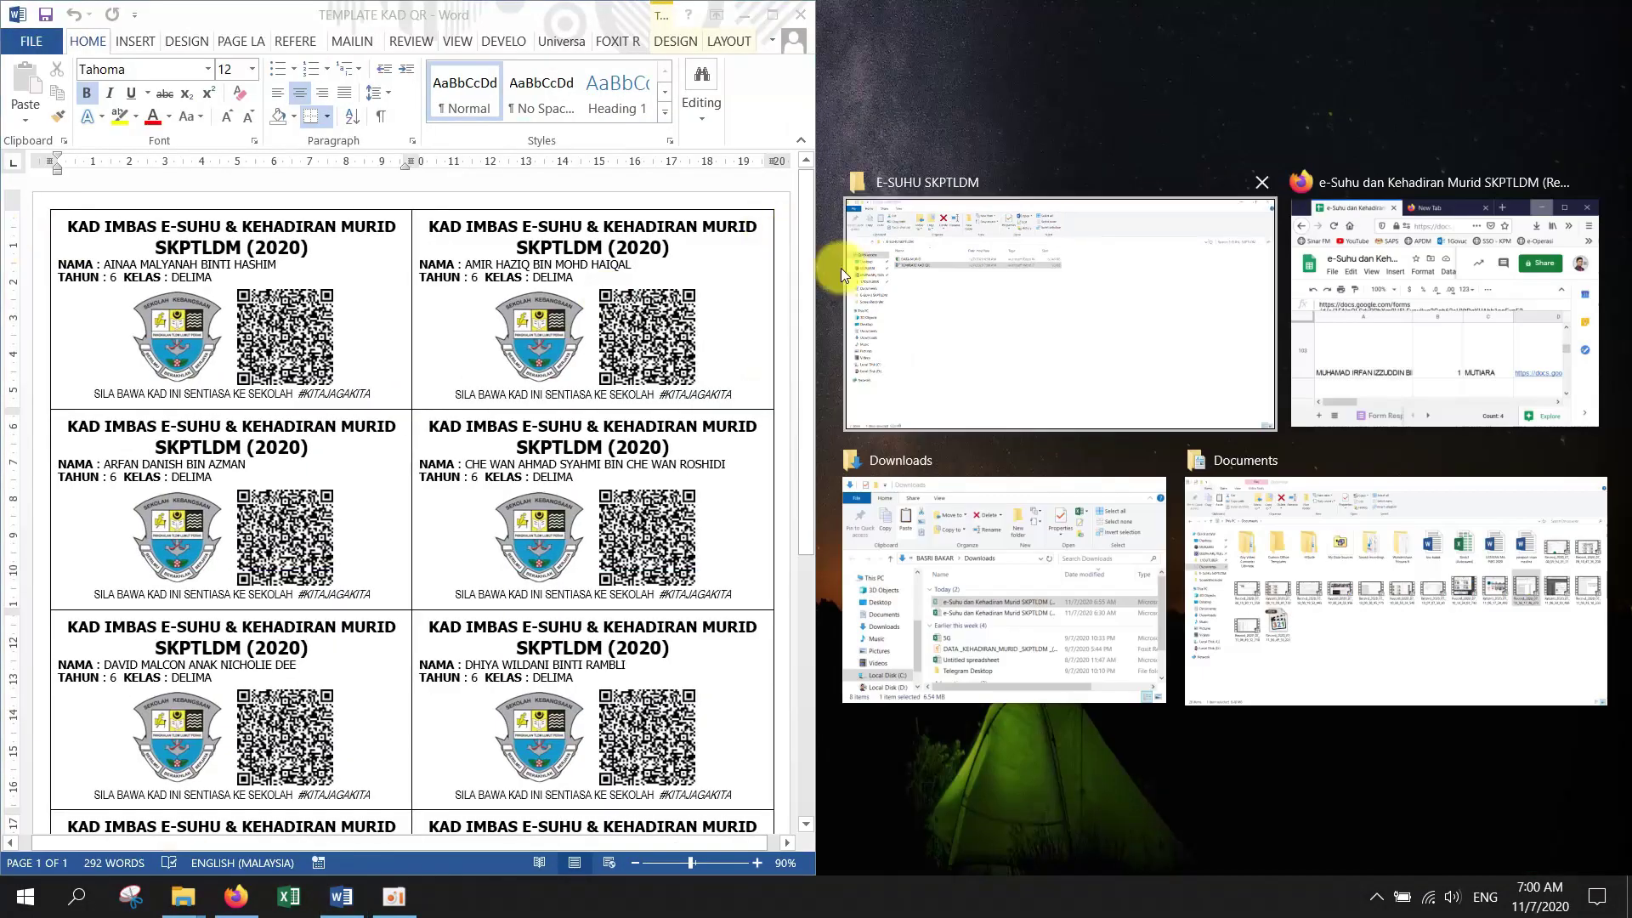
left_click(1095, 323)
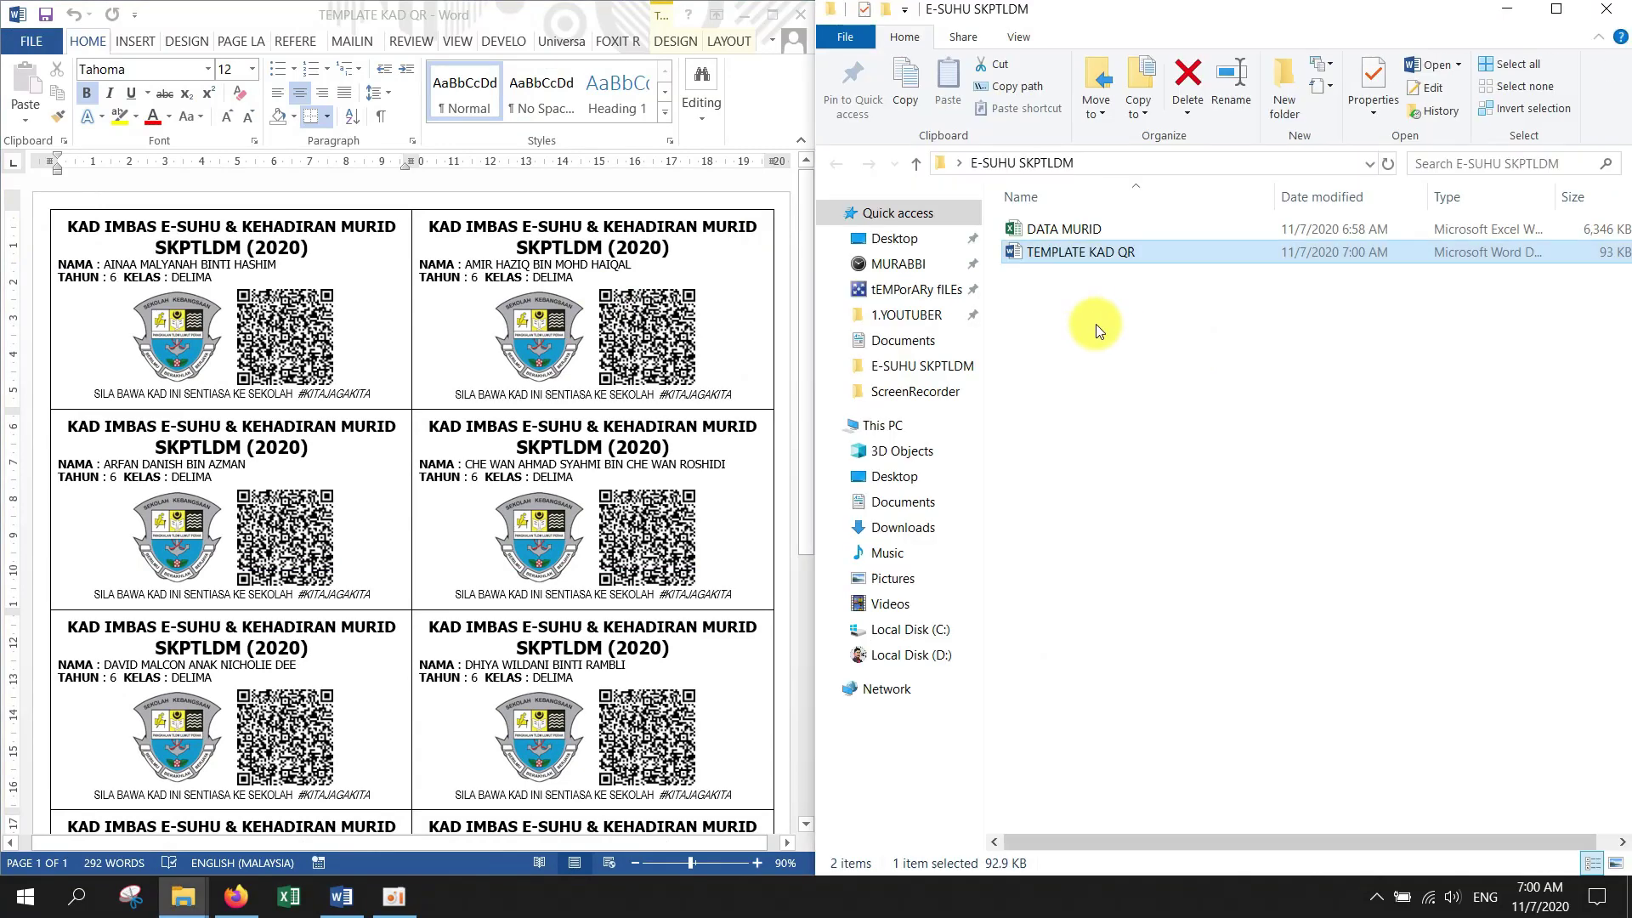
right_click(1107, 364)
left_click(763, 273)
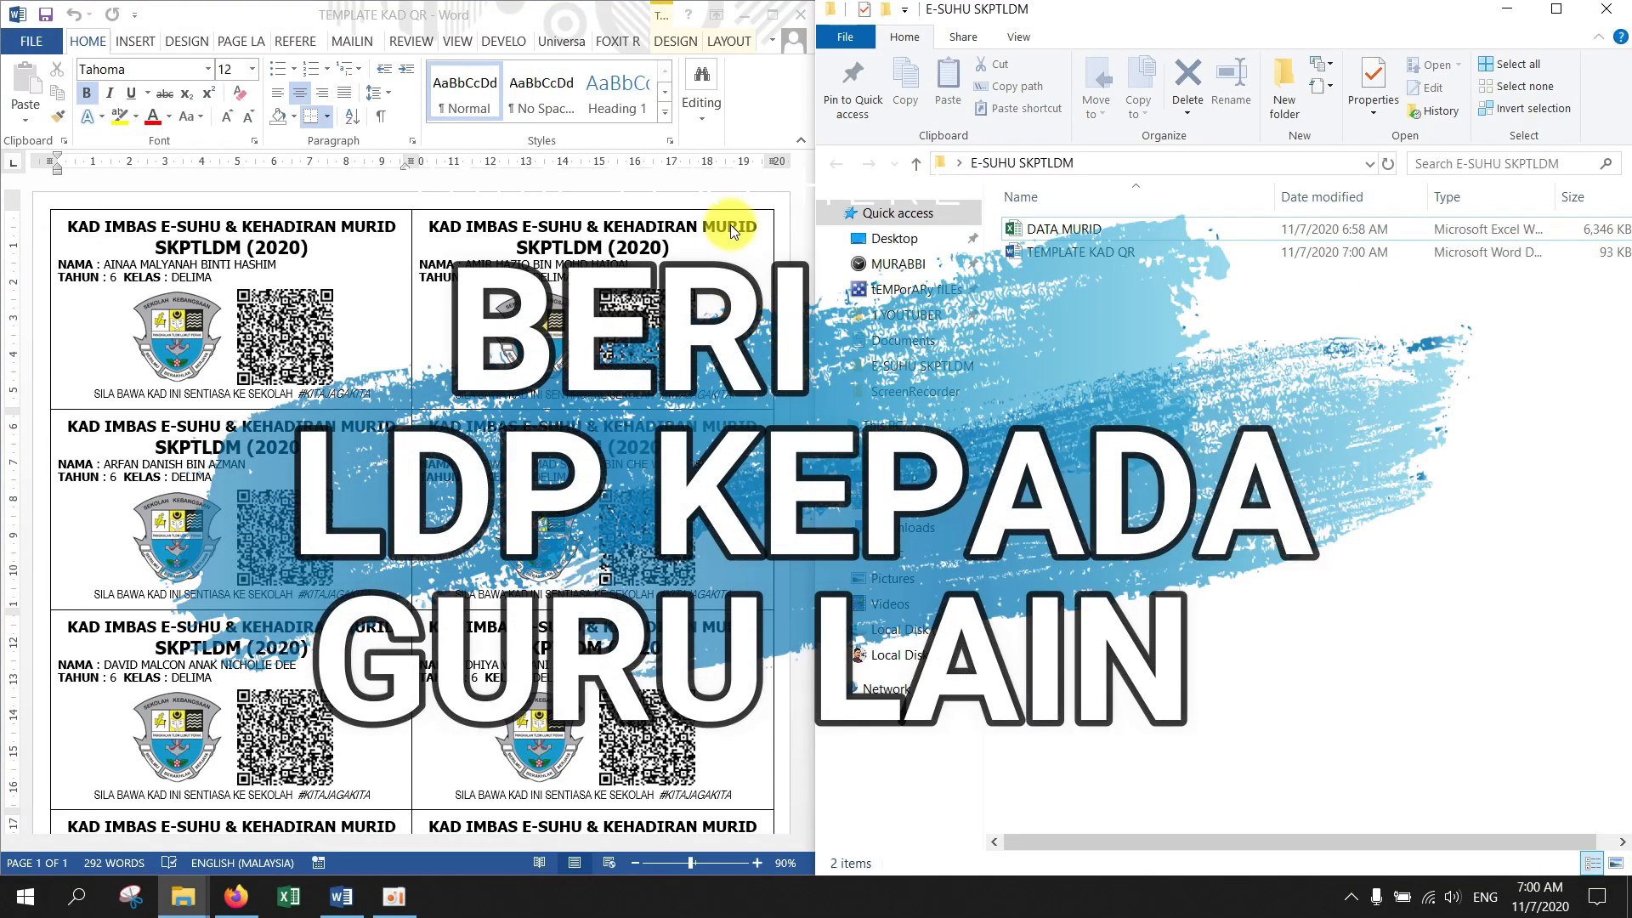
Return the folder window and the card template to full size and look over the cards
left_click(1566, 18)
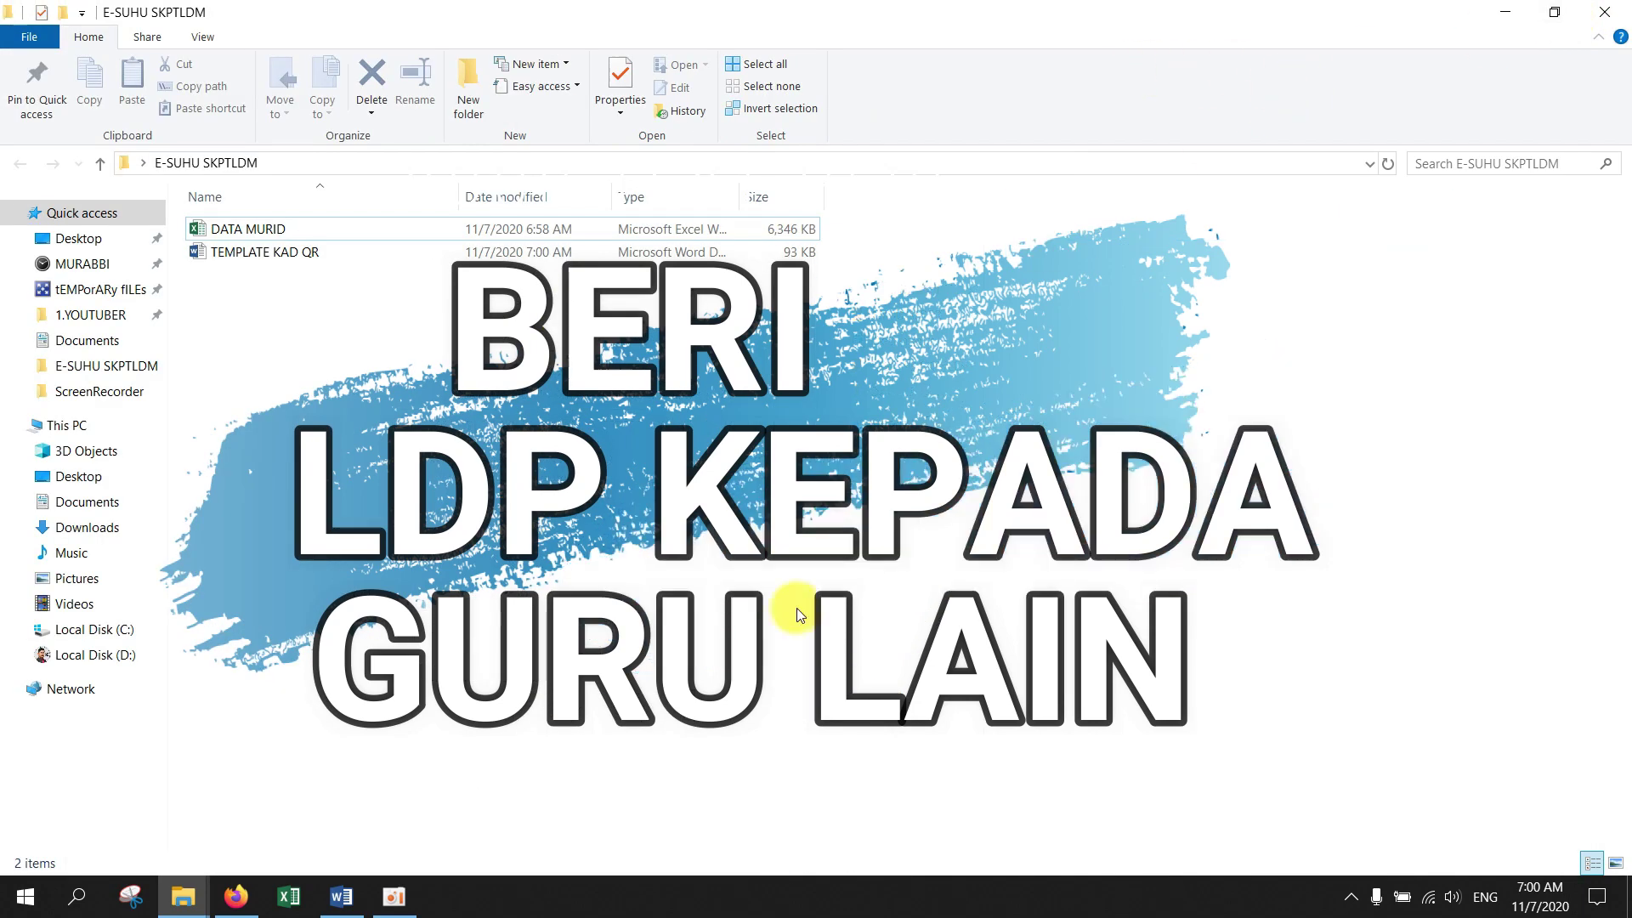
left_click(327, 899)
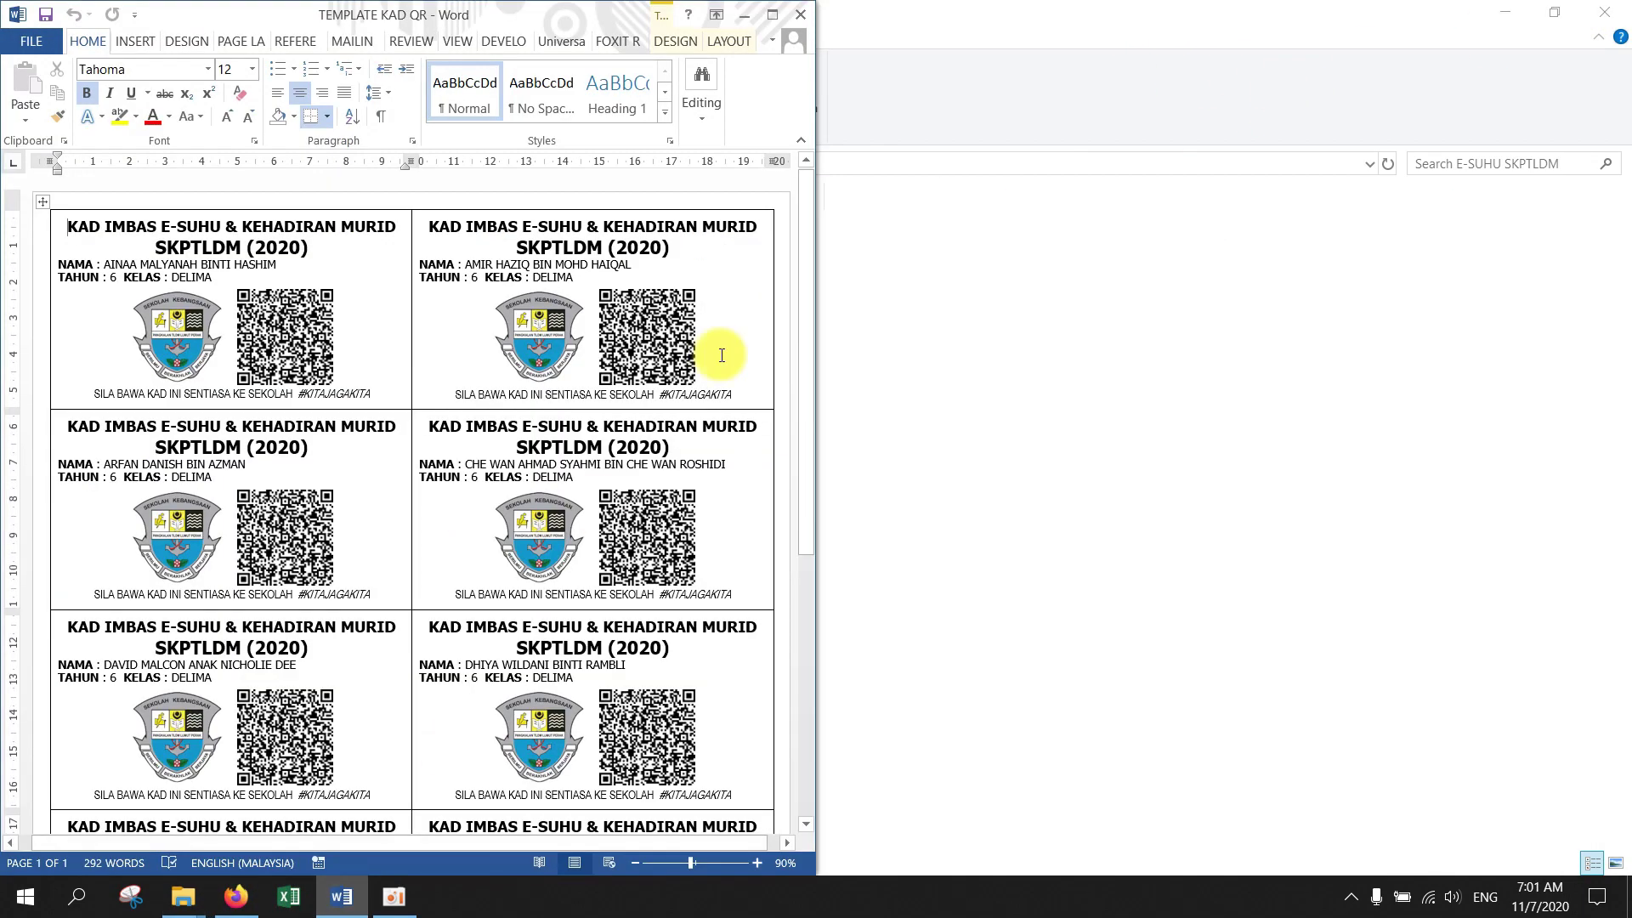
left_click(763, 18)
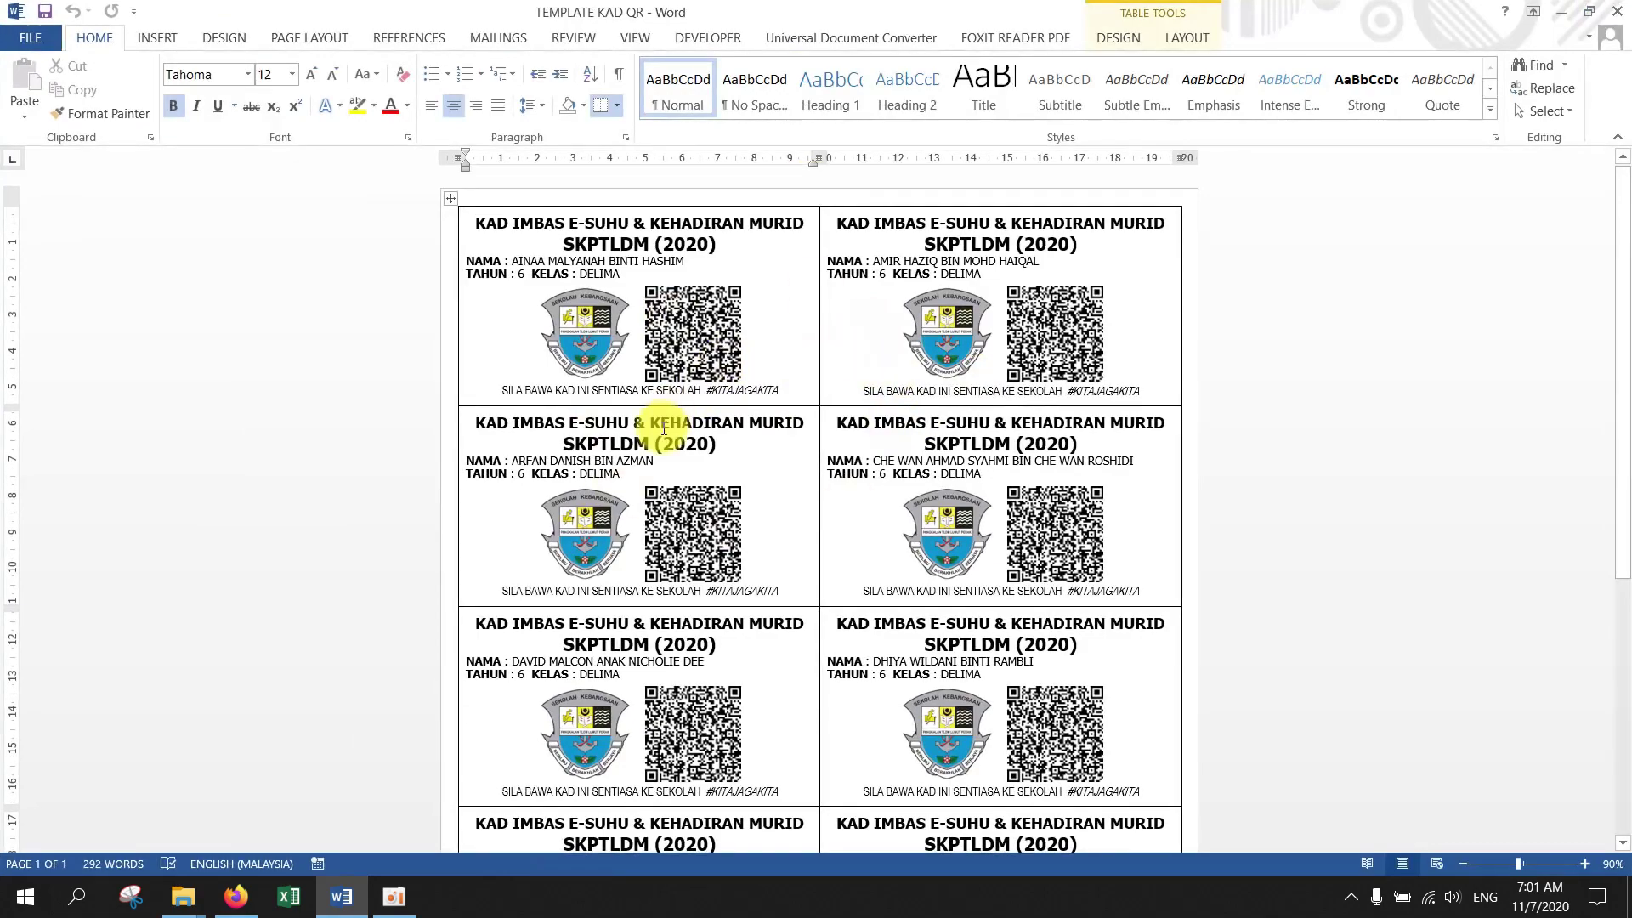
scroll(689, 510, "down", 4)
Close the Downloads, Documents and E-SUHU SKPTLDM folder windows
mouse_move(183, 896)
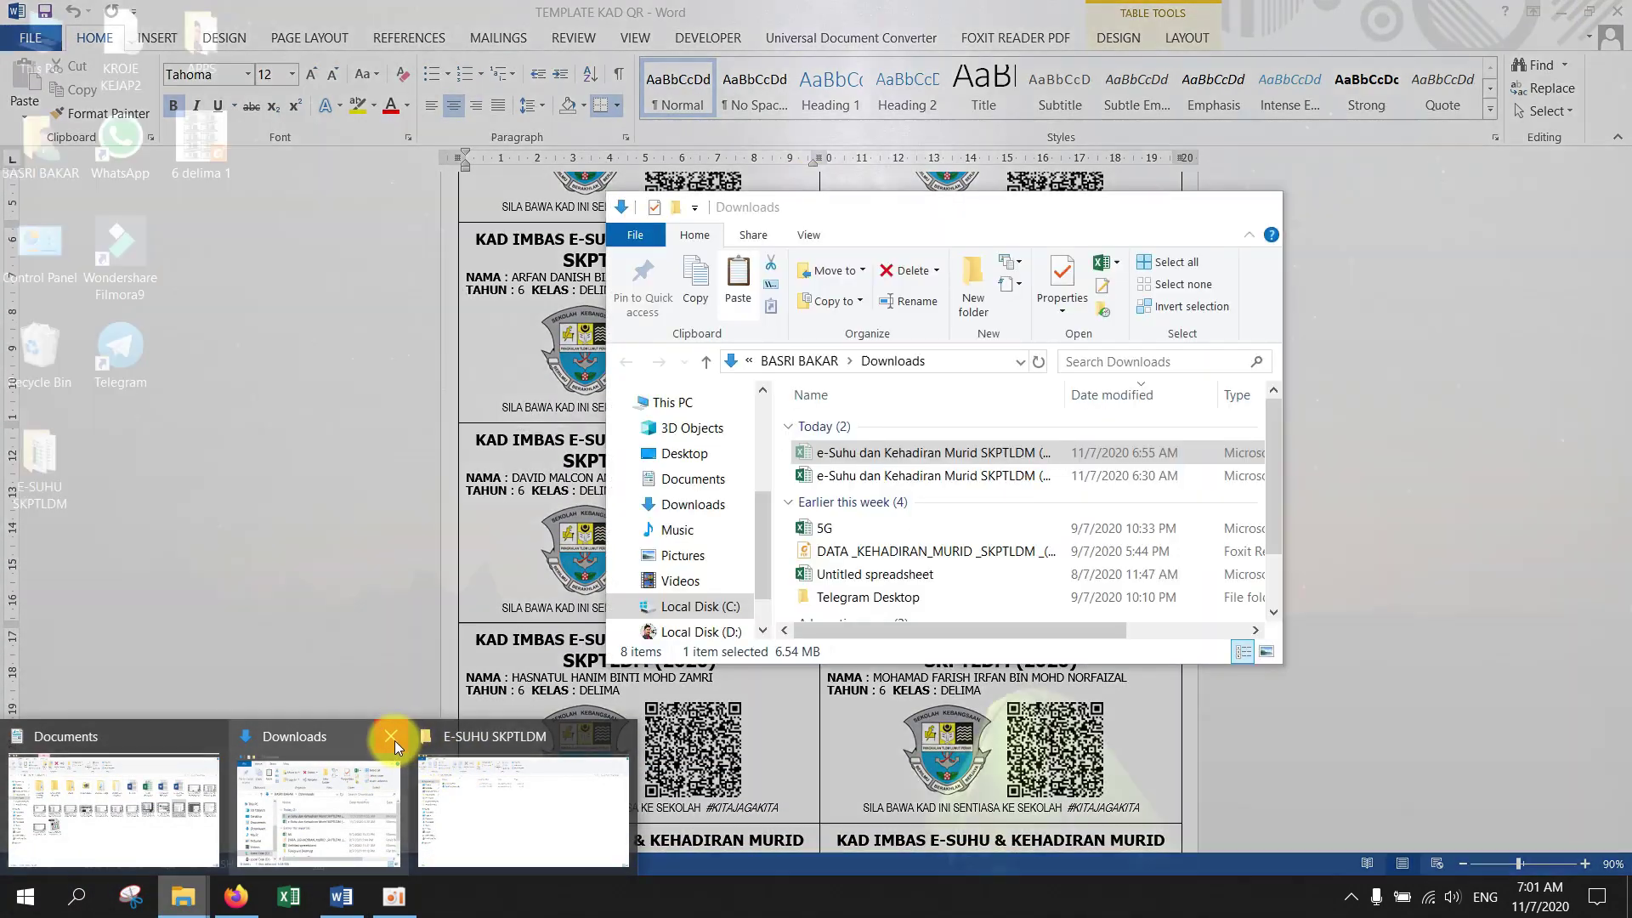
left_click(394, 741)
left_click(213, 739)
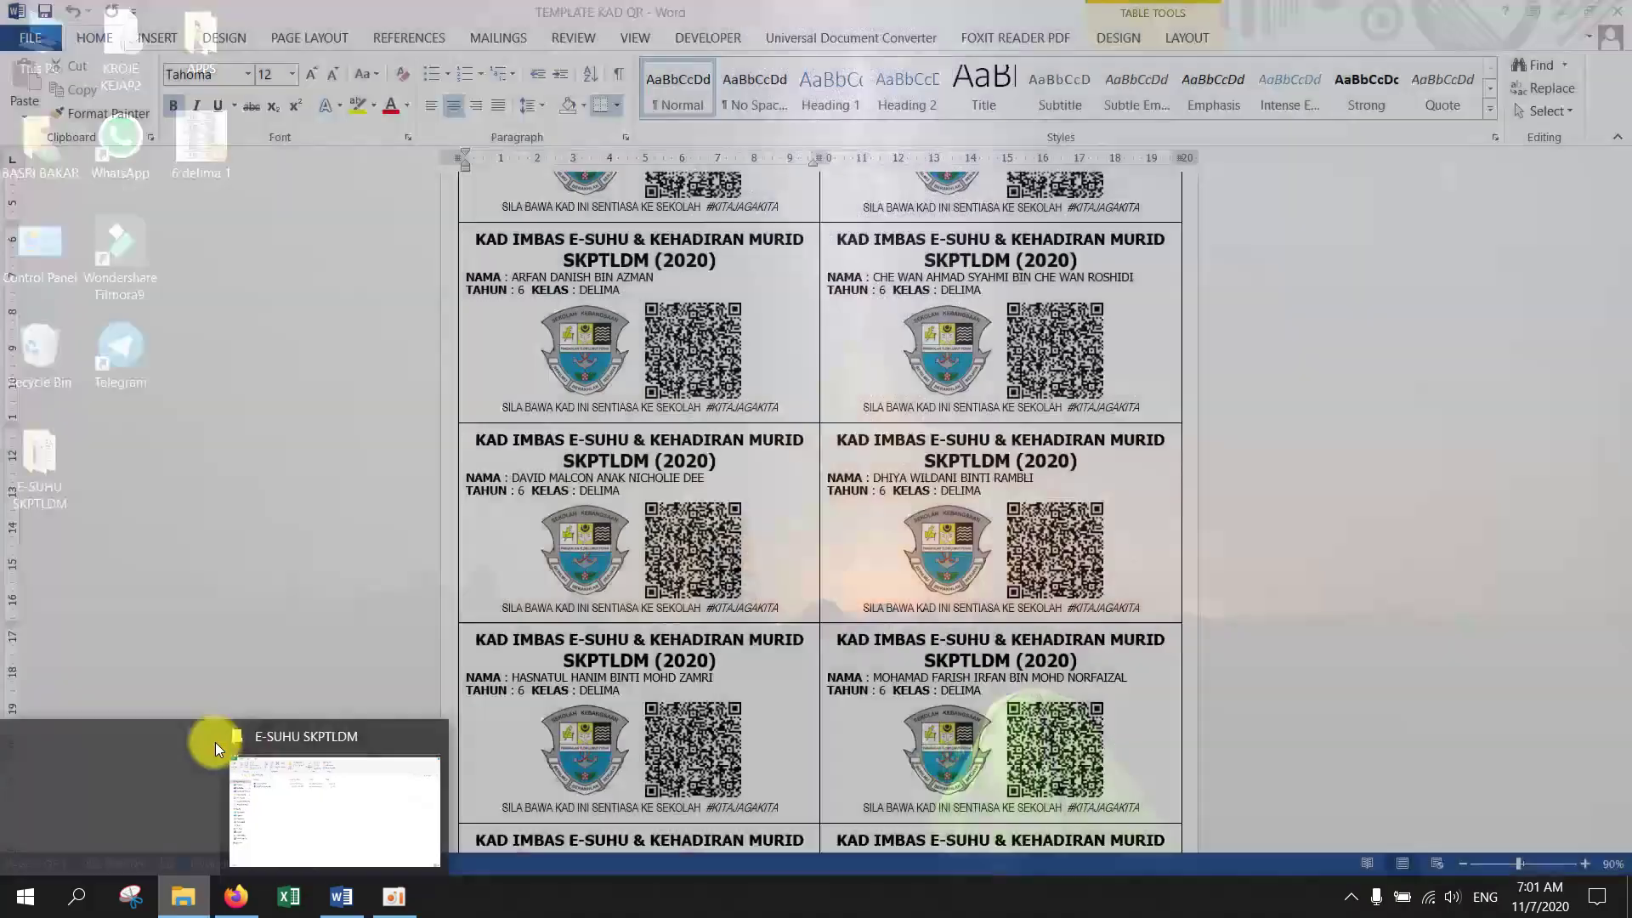
left_click(217, 742)
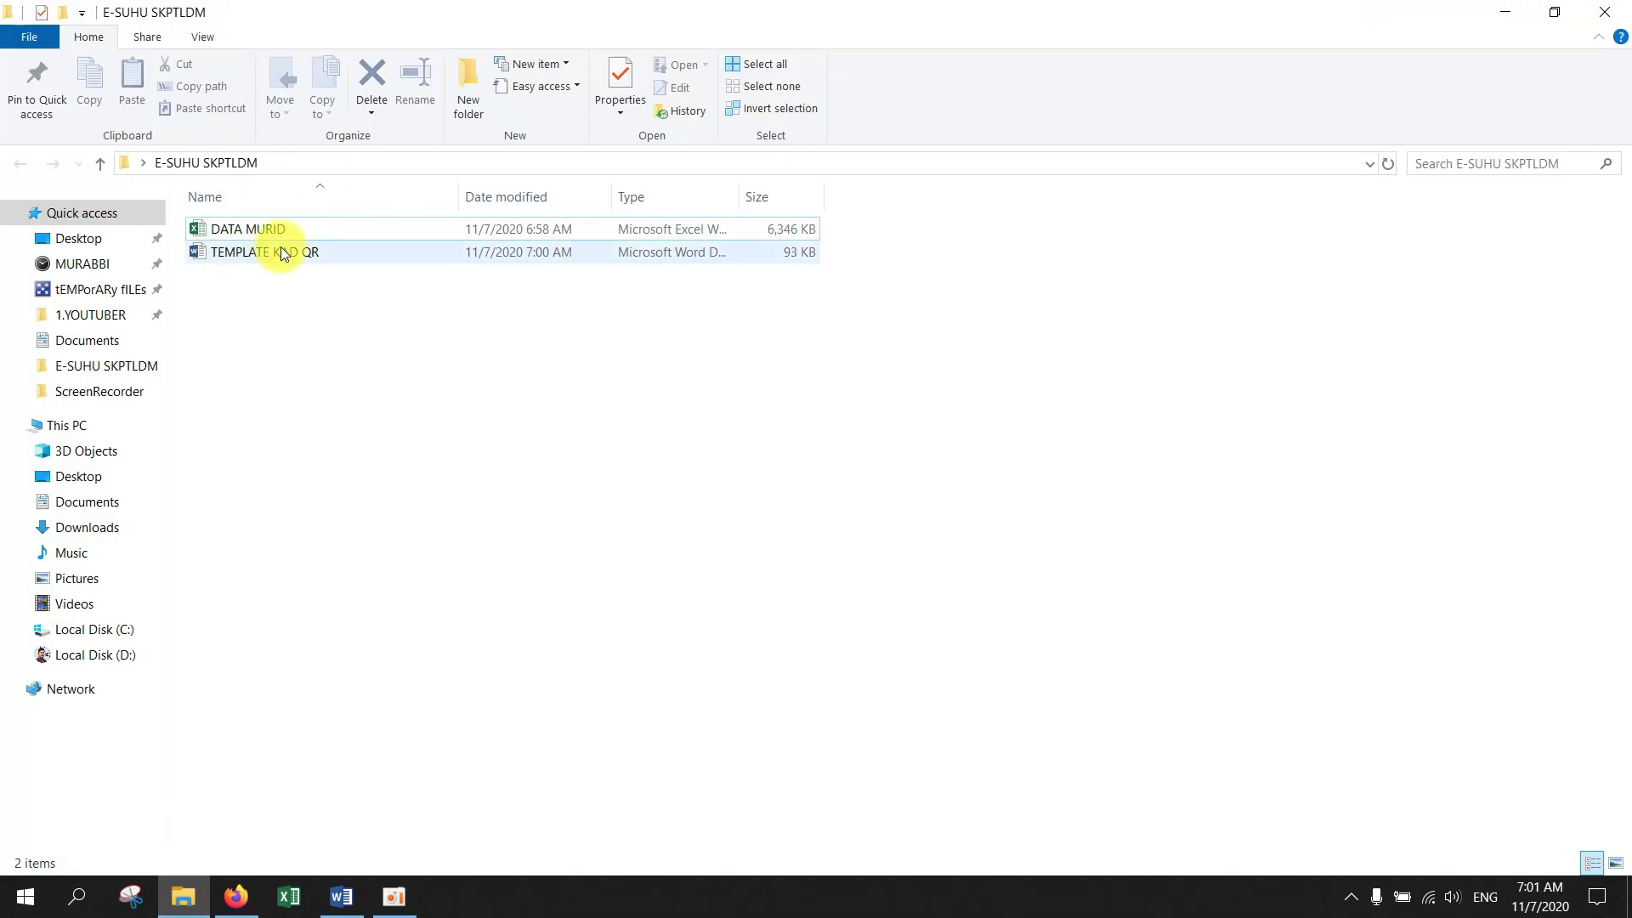
left_click(1601, 15)
left_click(1555, 10)
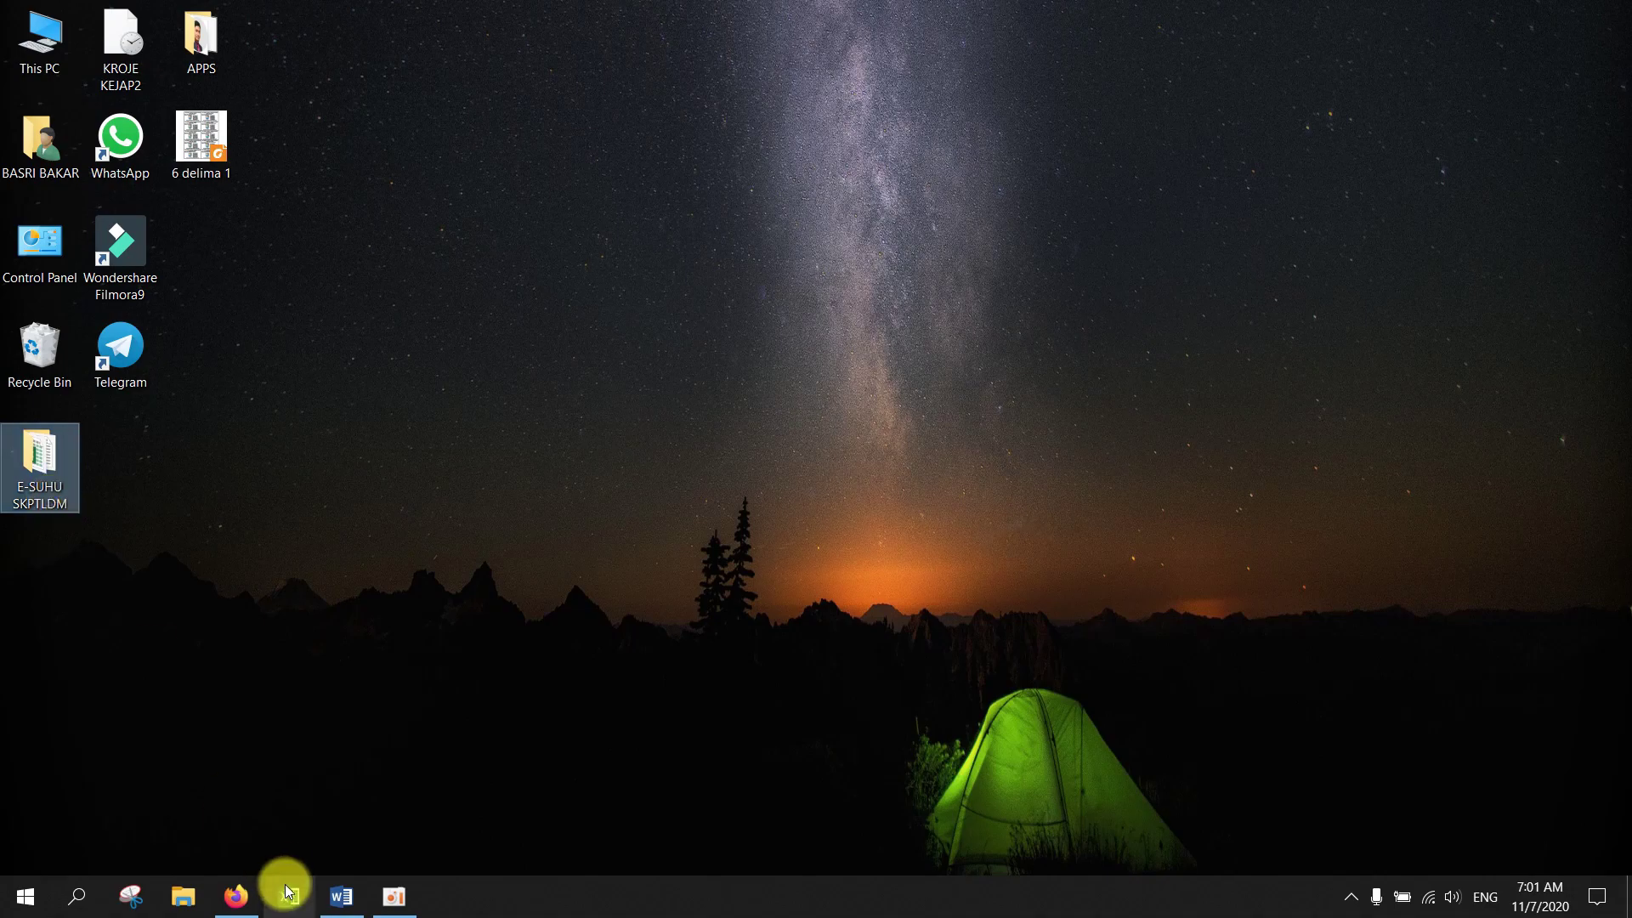
Close the TEMPLATE KAD QR document, return to the desktop and open the E-SUHU SKPTLDM folder's name for editing
left_click(338, 895)
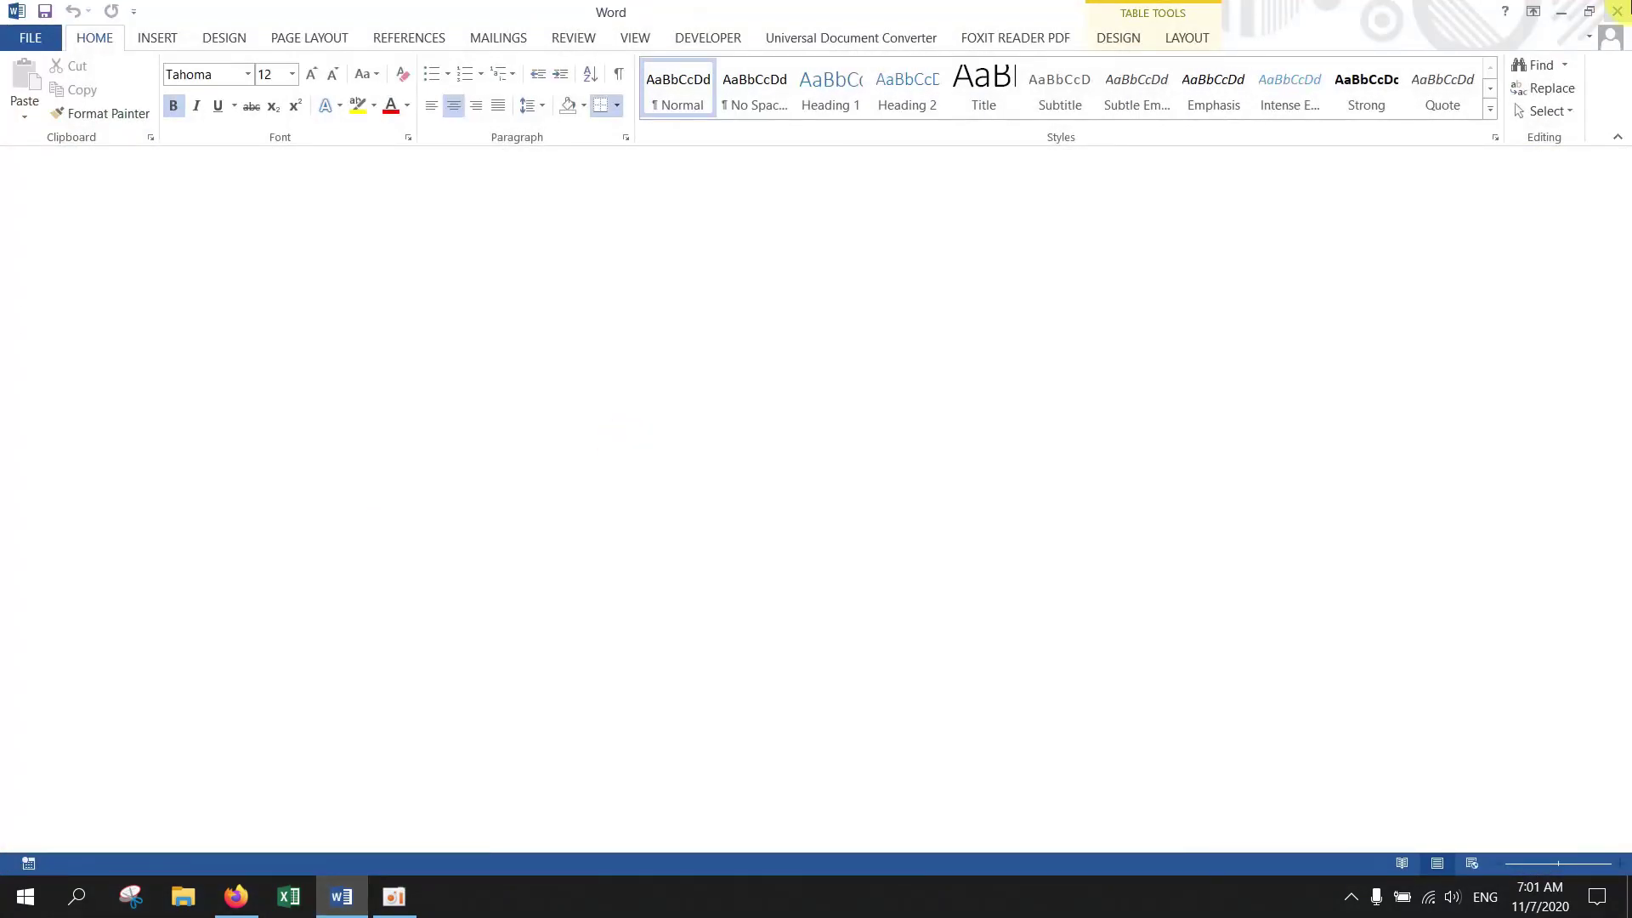
key("super+d")
left_click(58, 498)
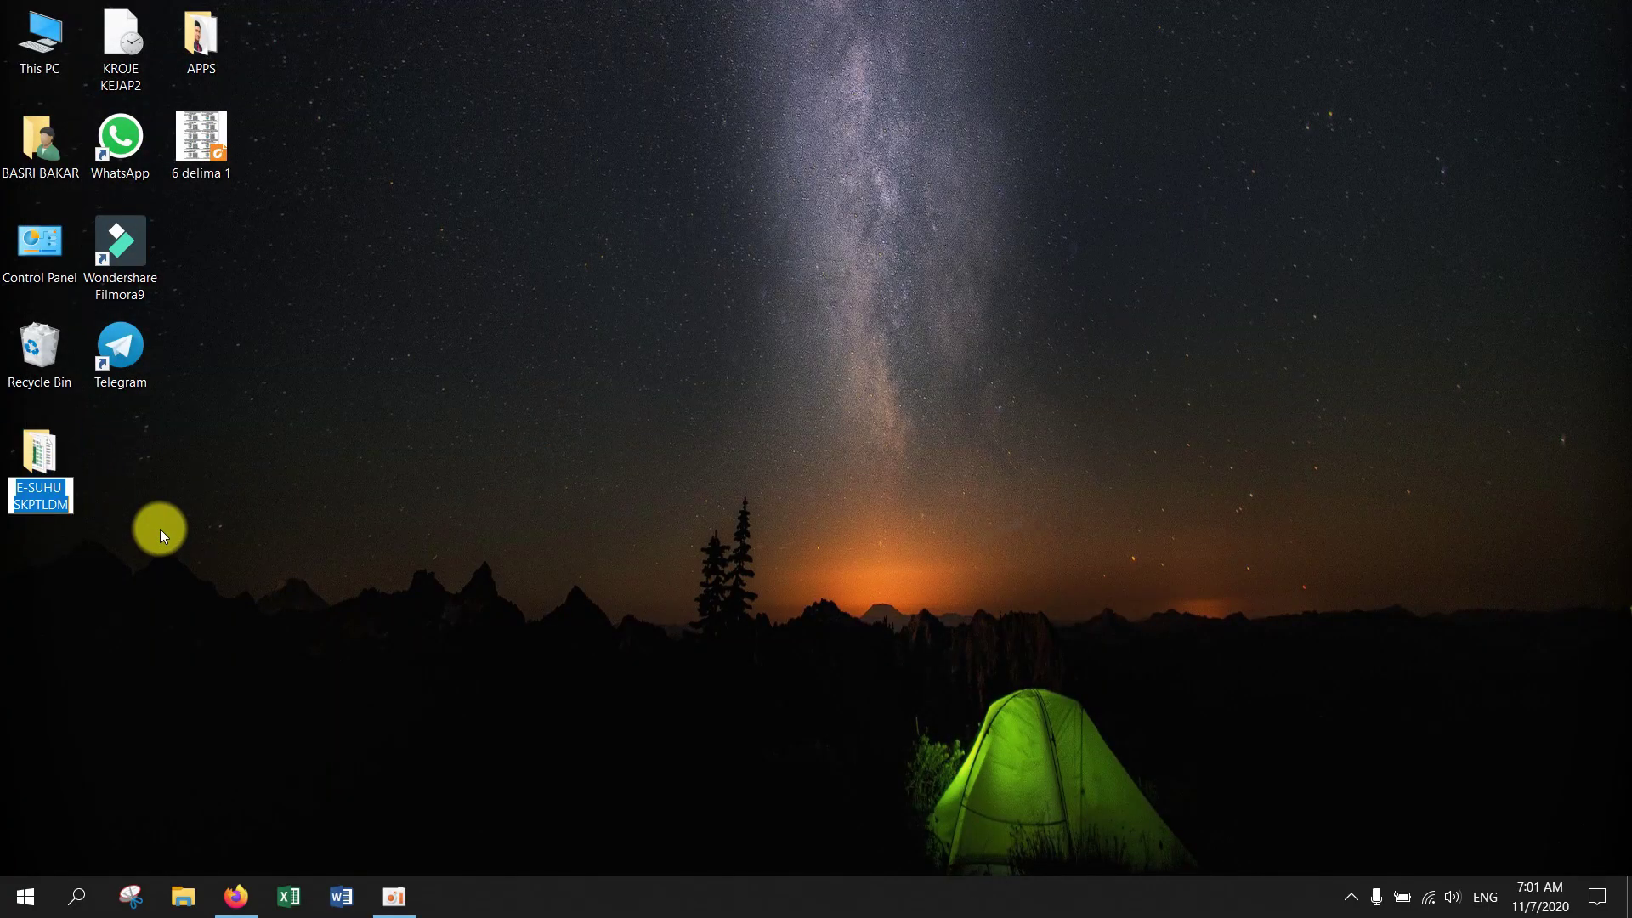
Rename the E-SUHU SKPTLDM desktop folder as "new folder" and open it
type("ner")
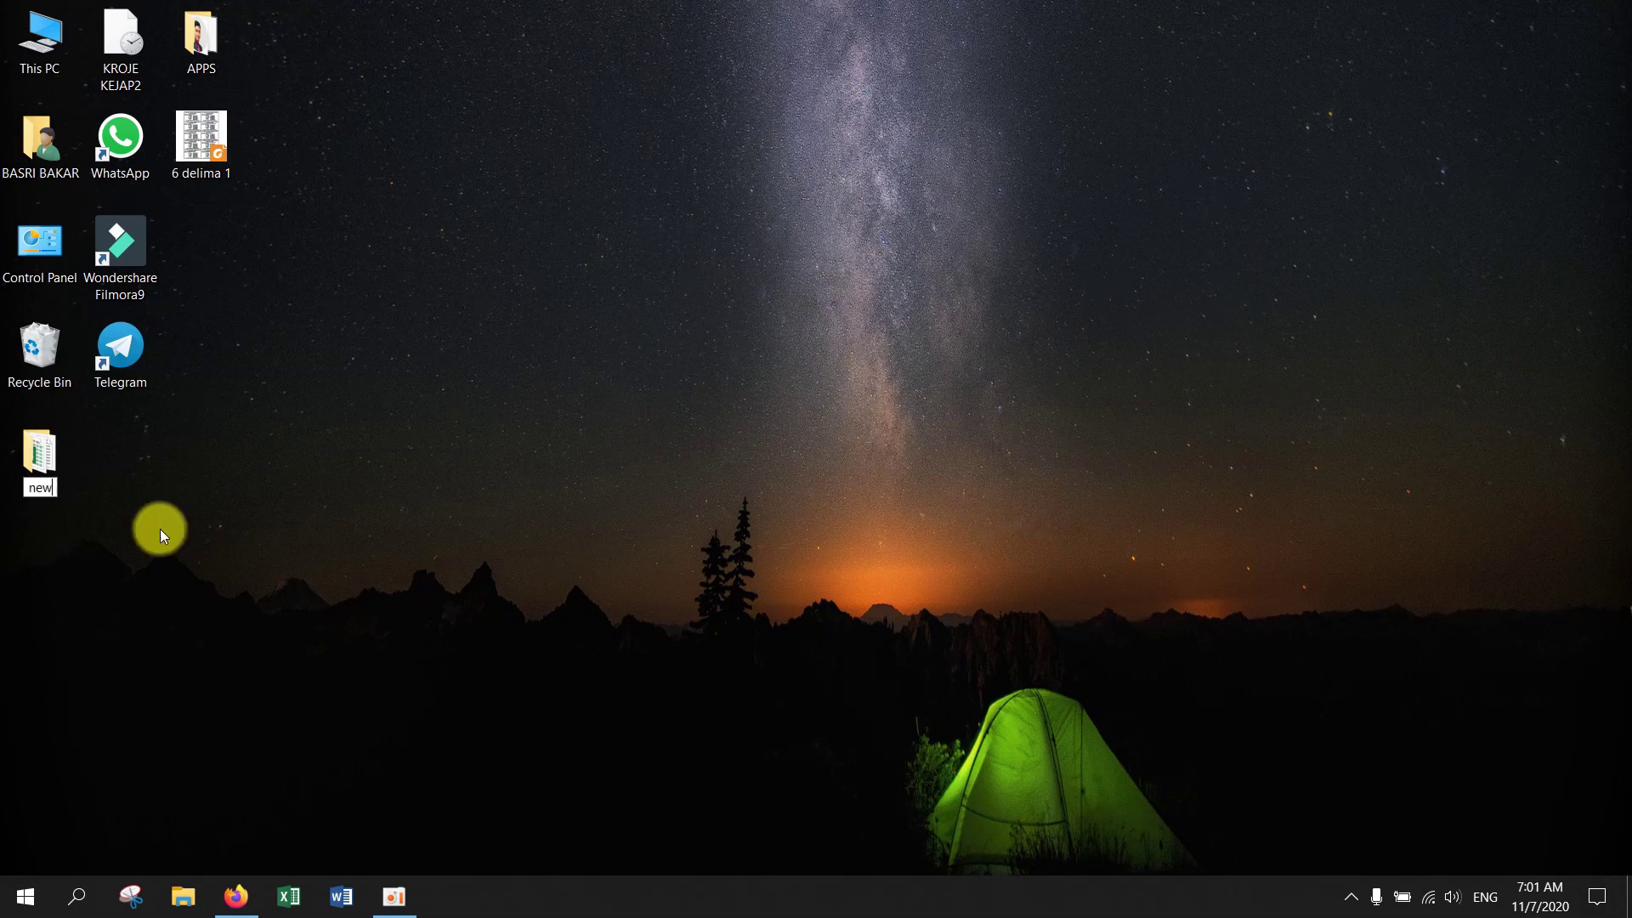
type(" foldr")
key("BackSpace")
type("er")
key("Return")
key("Return")
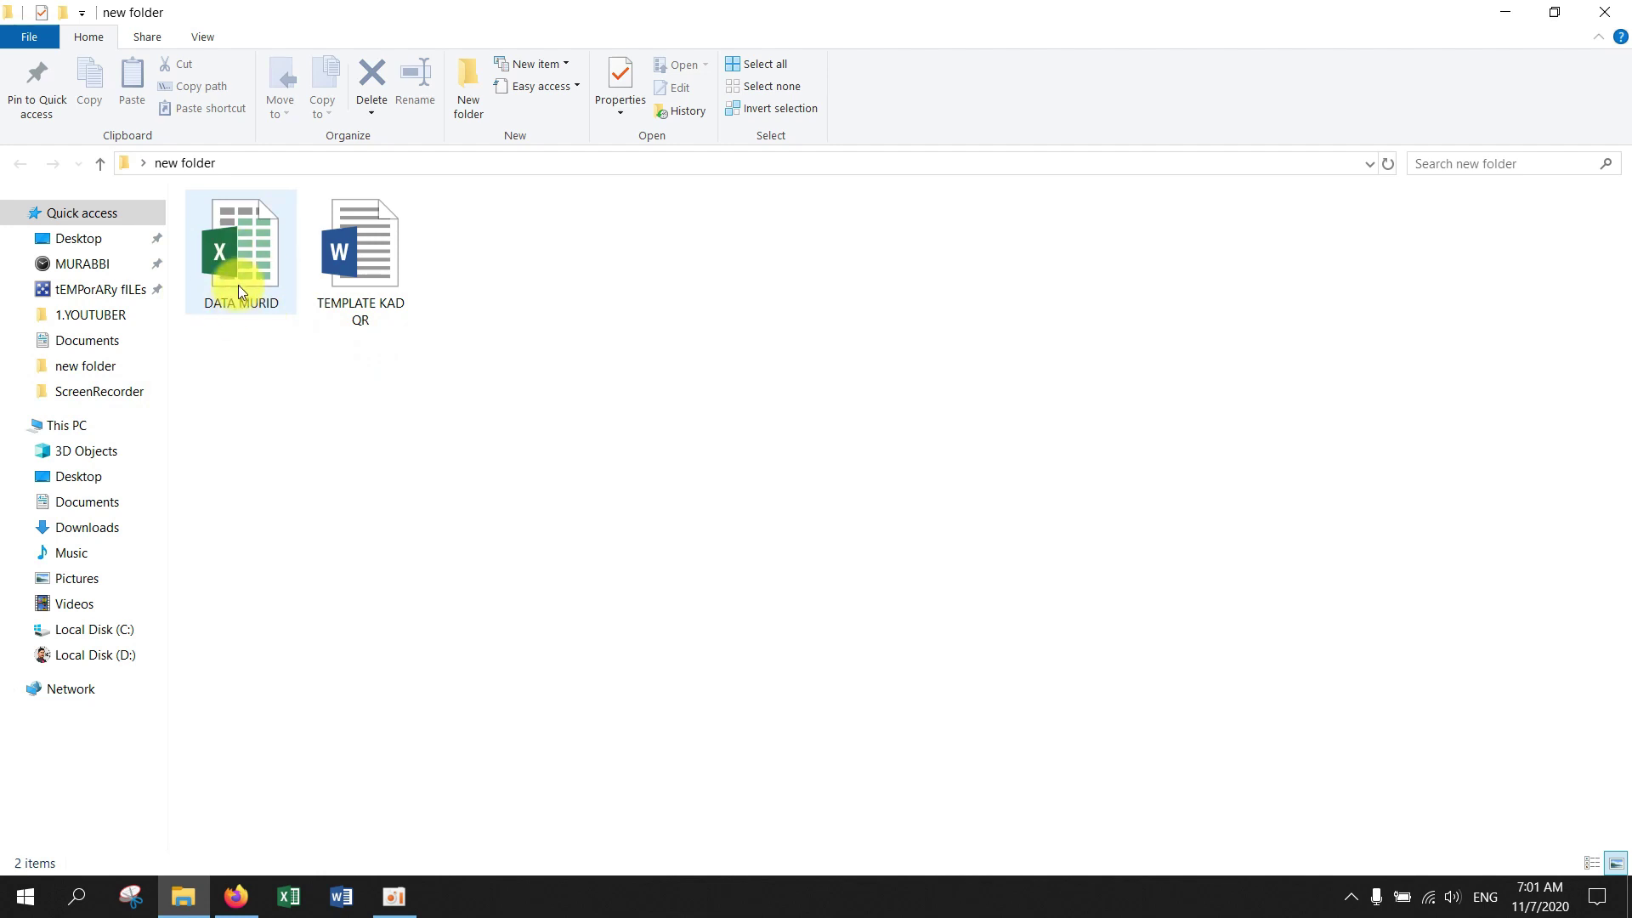
left_click(190, 161)
left_click(400, 430)
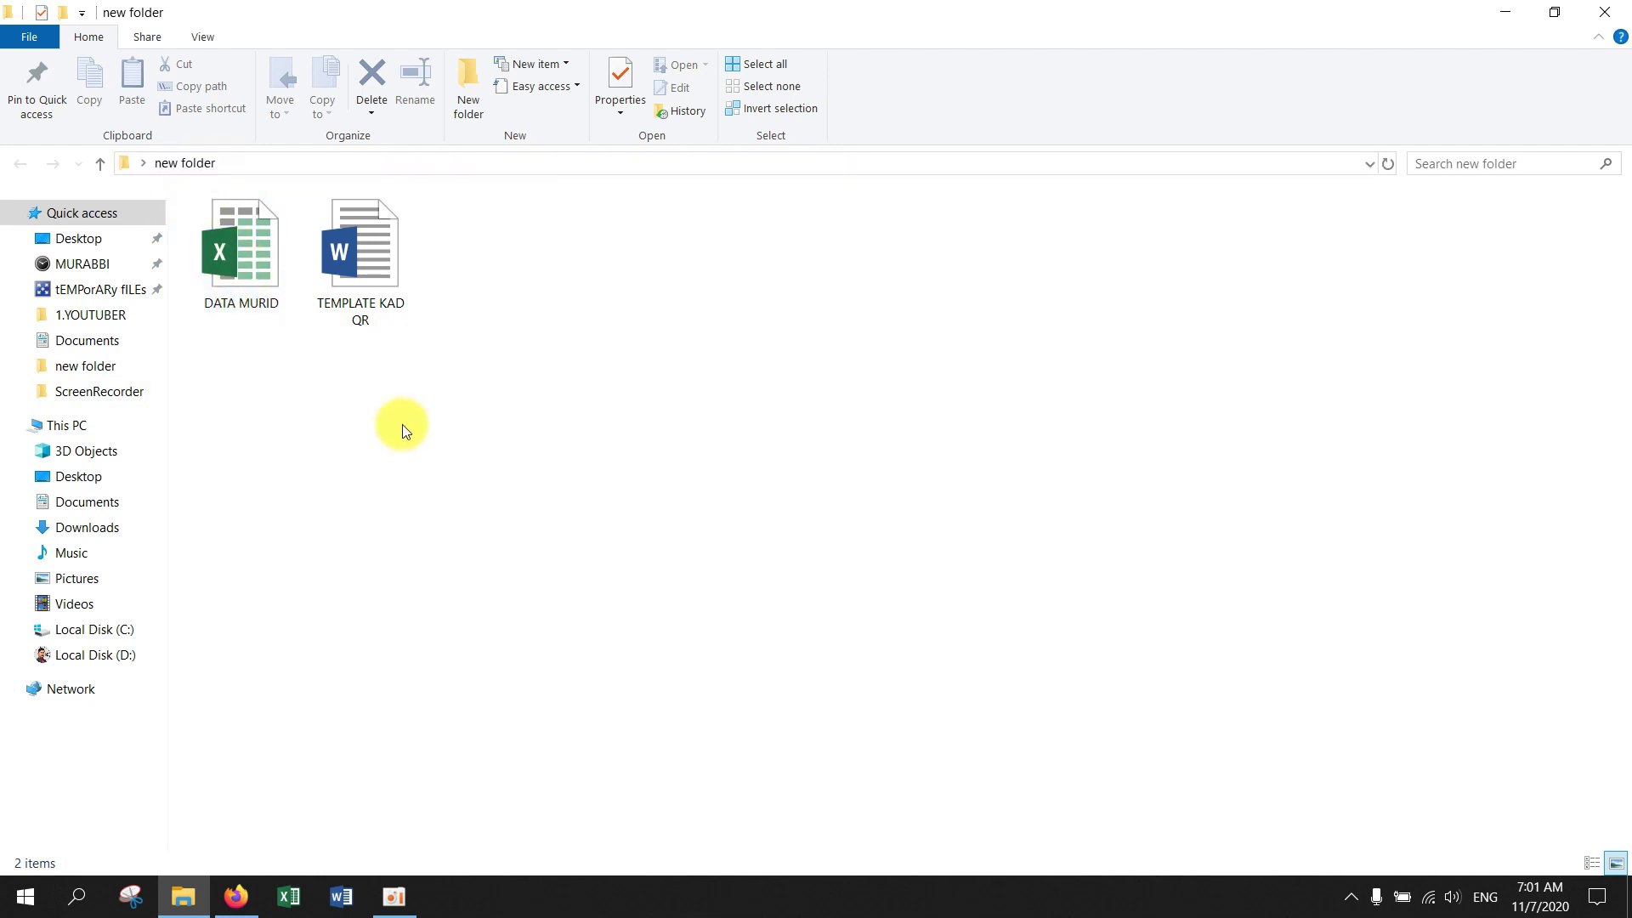
Open TEMPLATE KAD QR, allow its SQL query to run and reconnect it to DATA MURID in the desktop's new folder
double_click(380, 292)
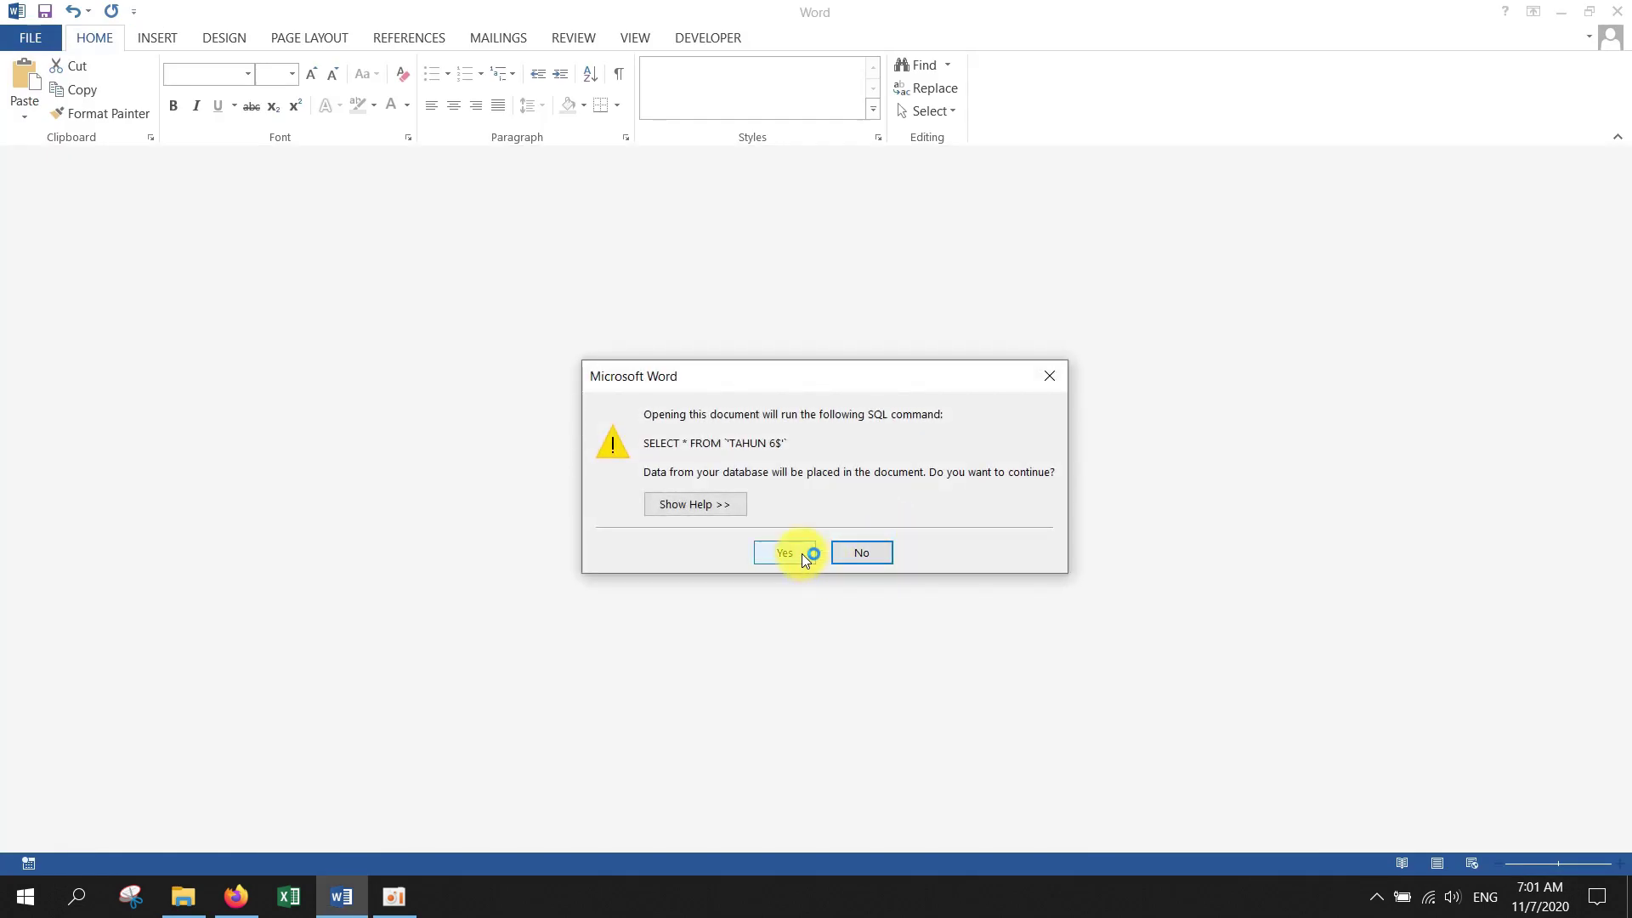
left_click(802, 552)
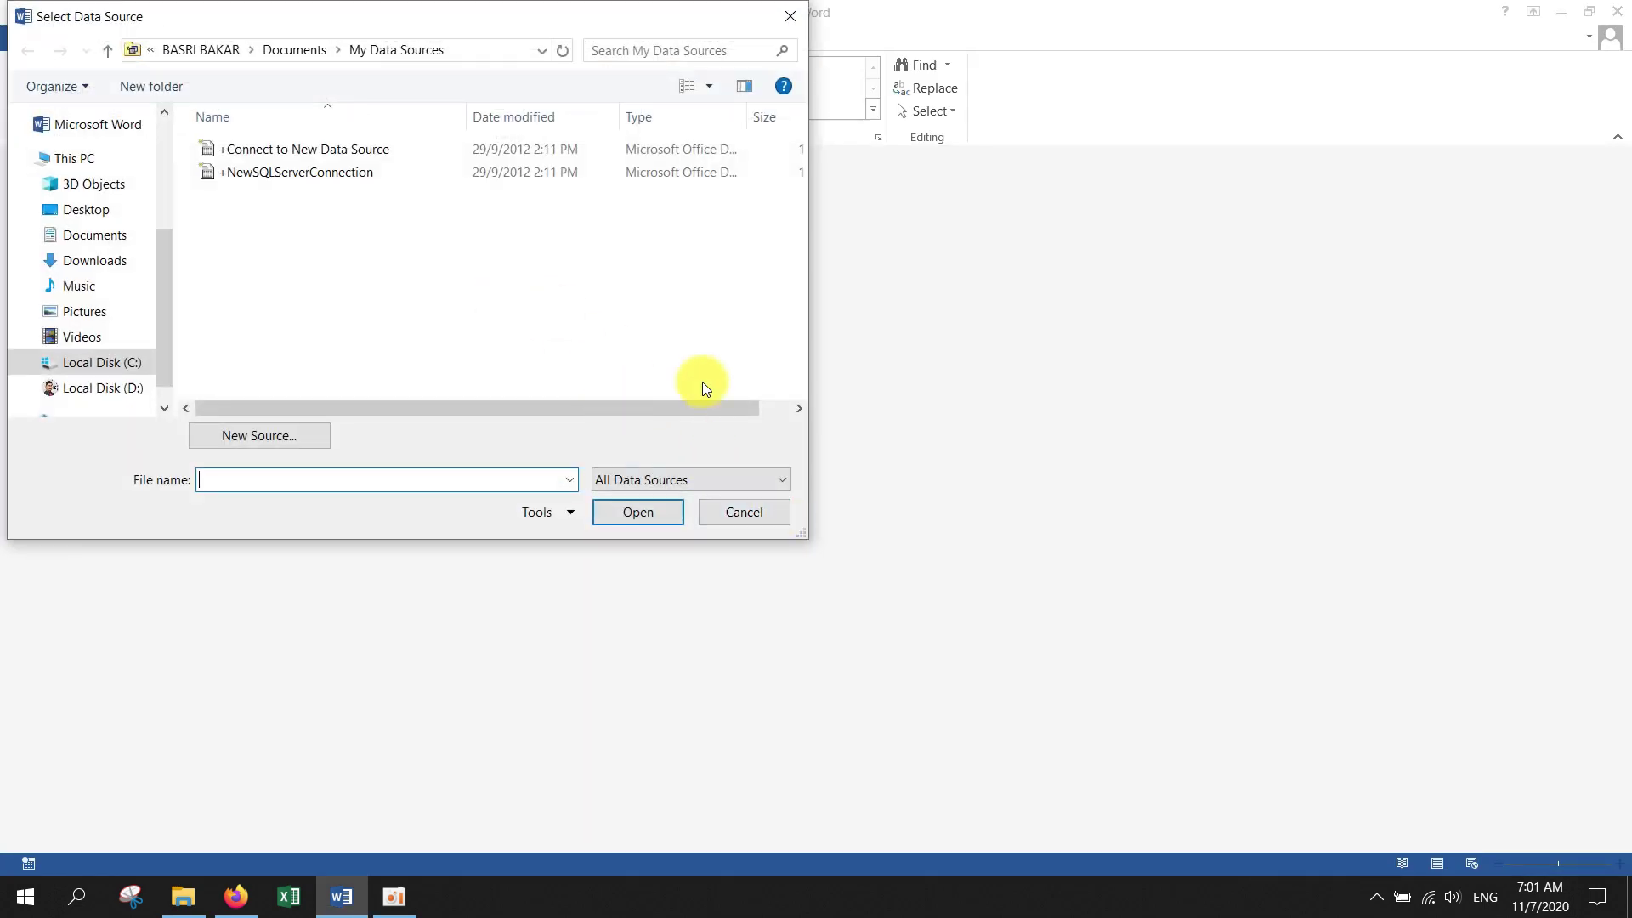
left_click(95, 213)
double_click(491, 170)
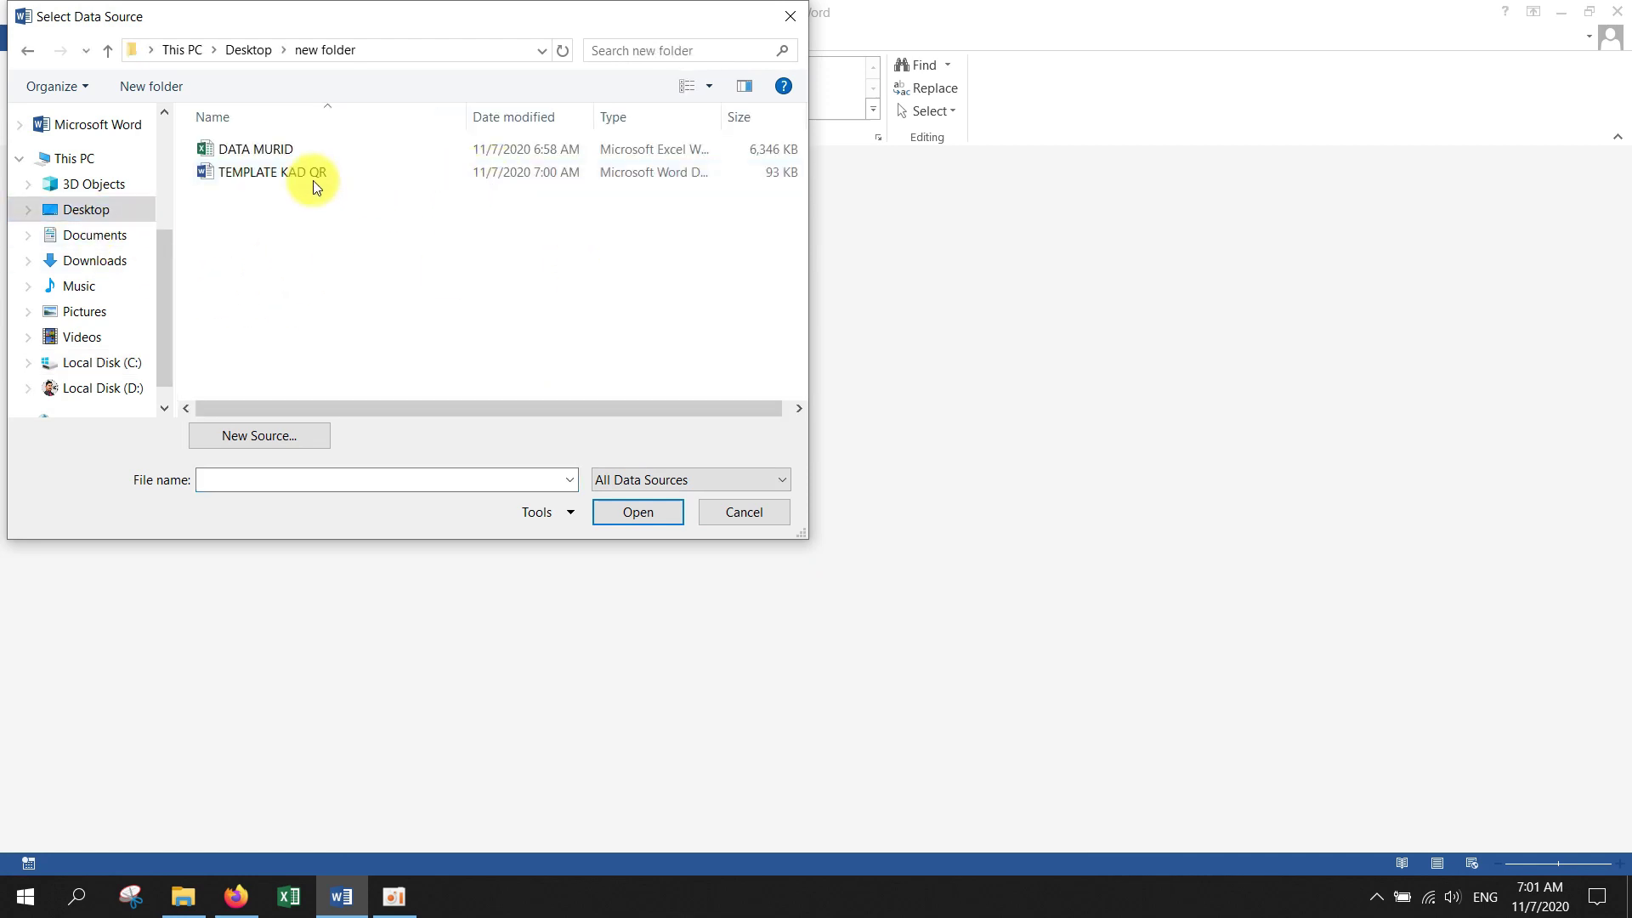
double_click(273, 155)
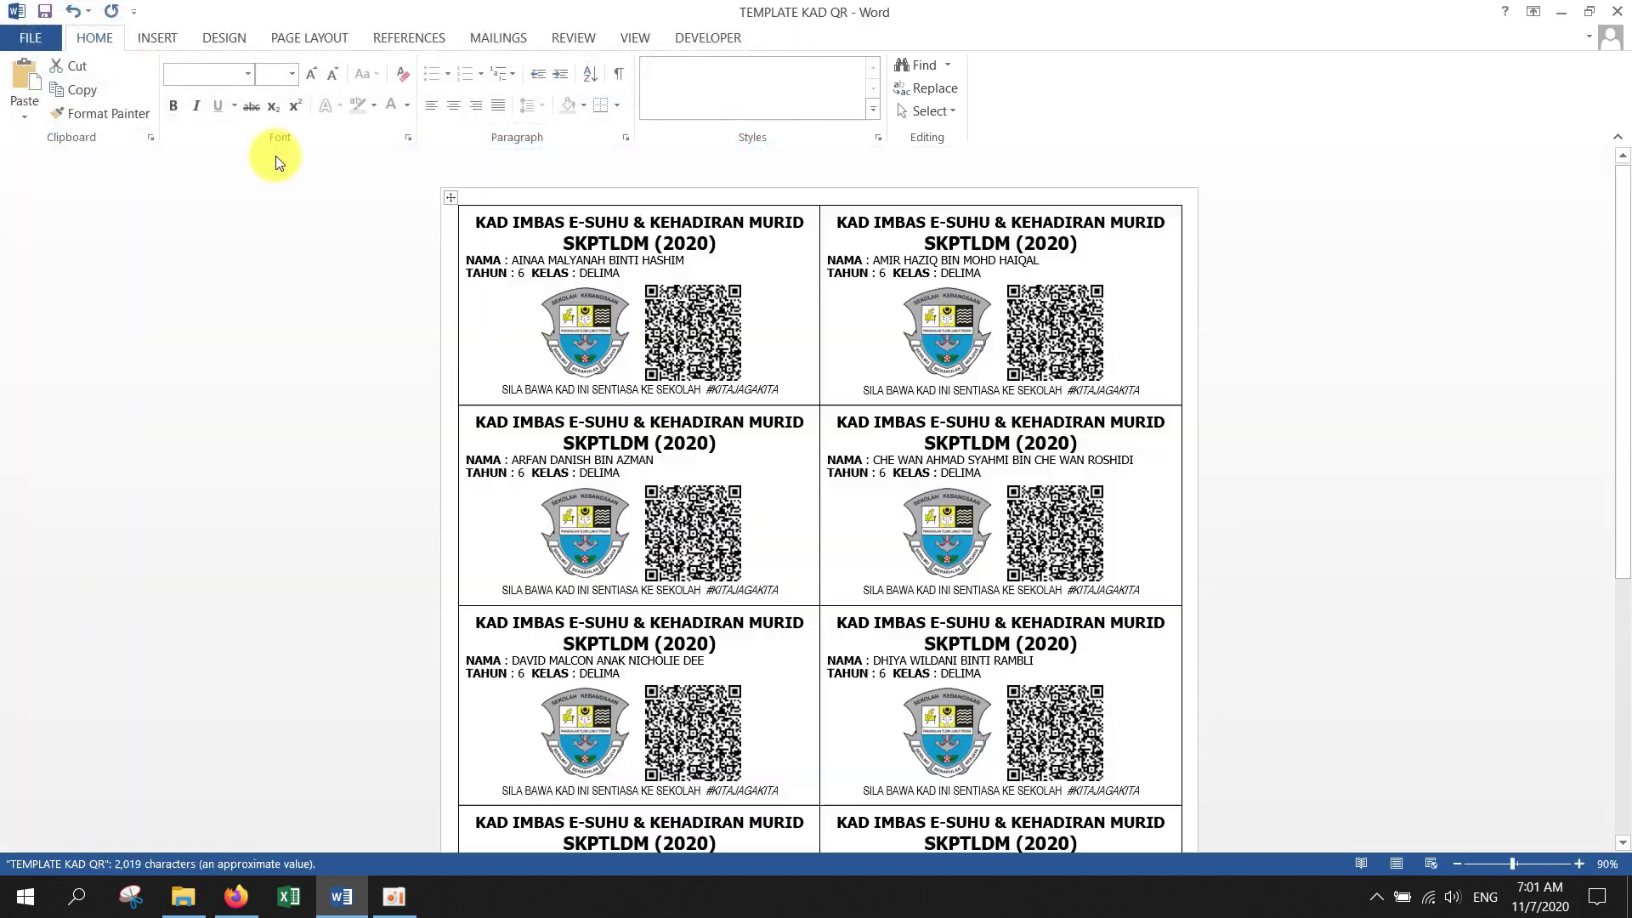
Open the DATA MURID workbook from the new folder as read-only and enable editing
left_click(183, 897)
double_click(236, 283)
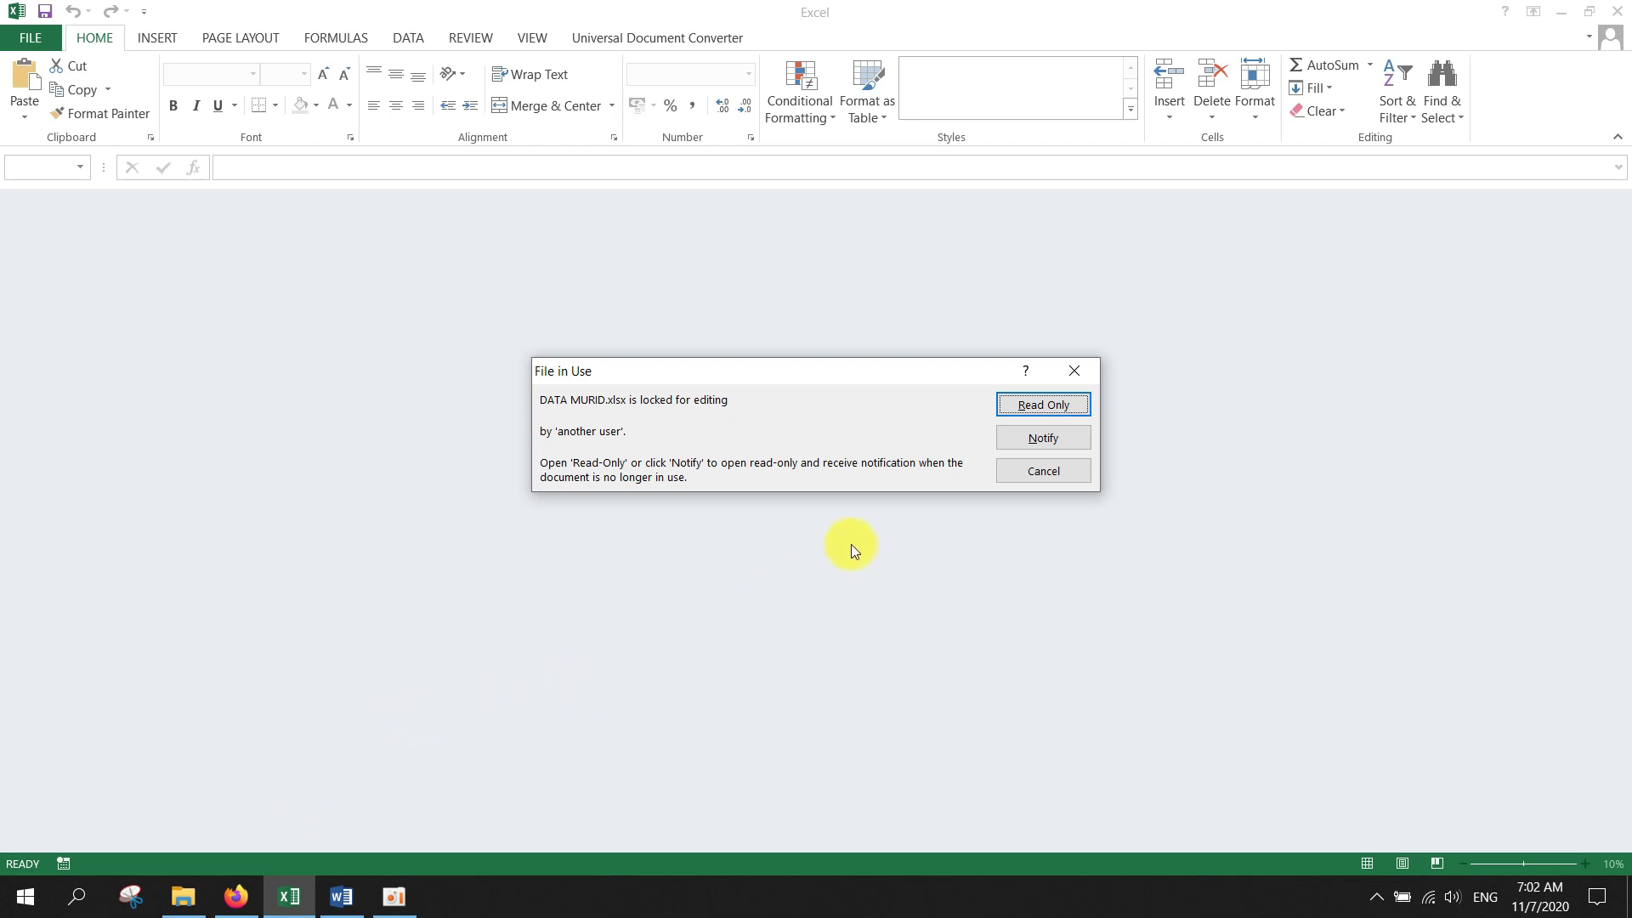
left_click(1056, 411)
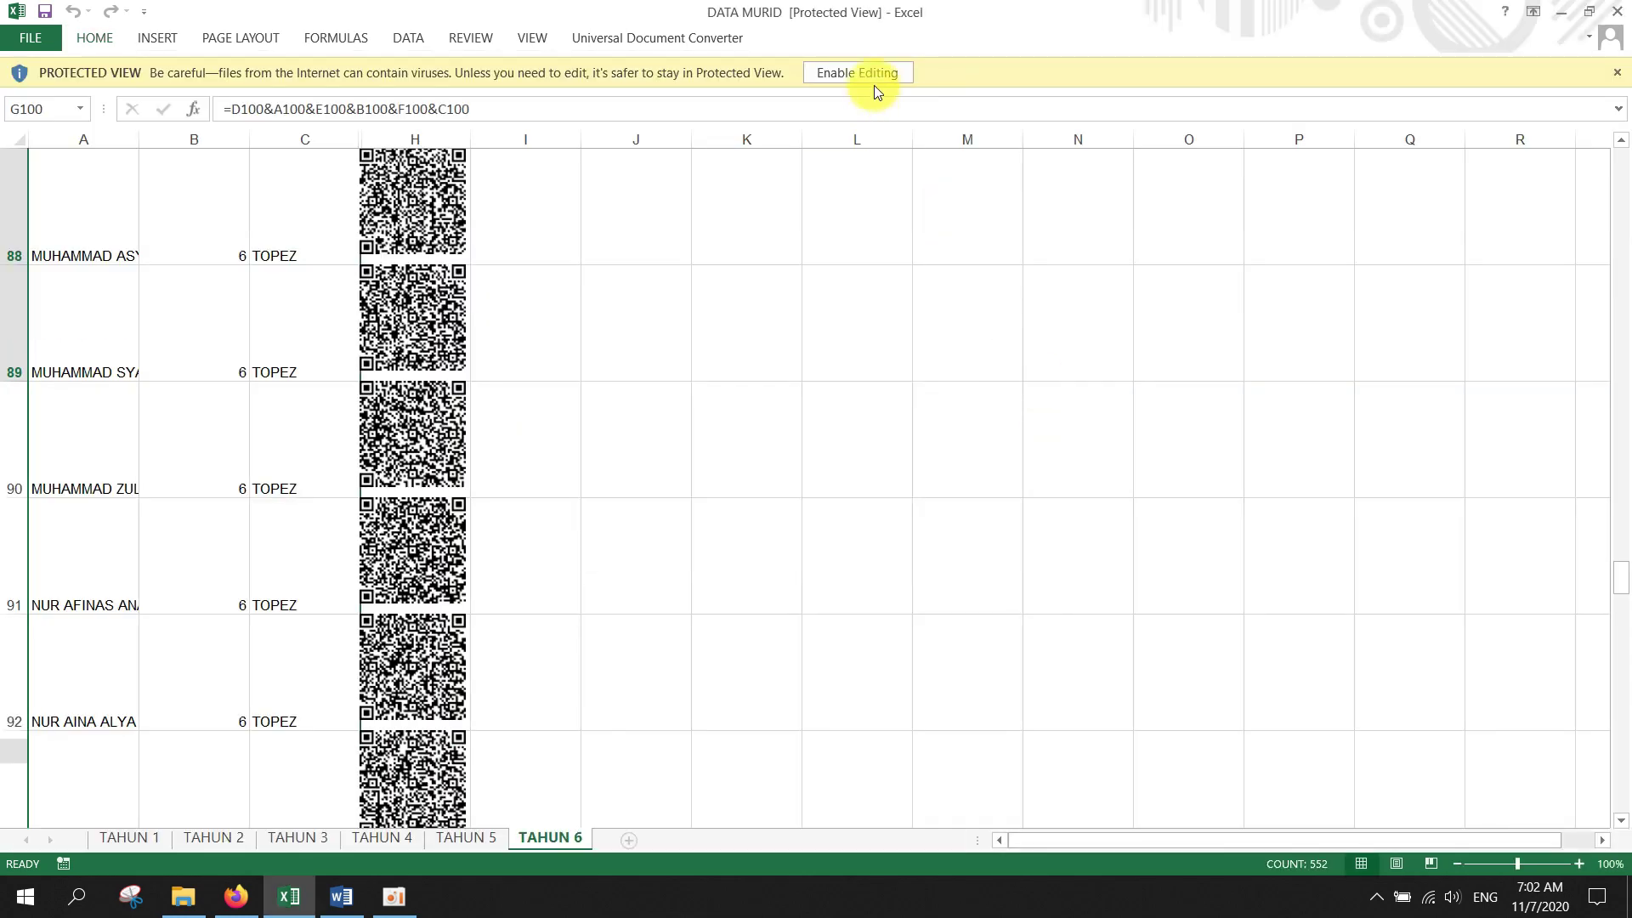
left_click(875, 85)
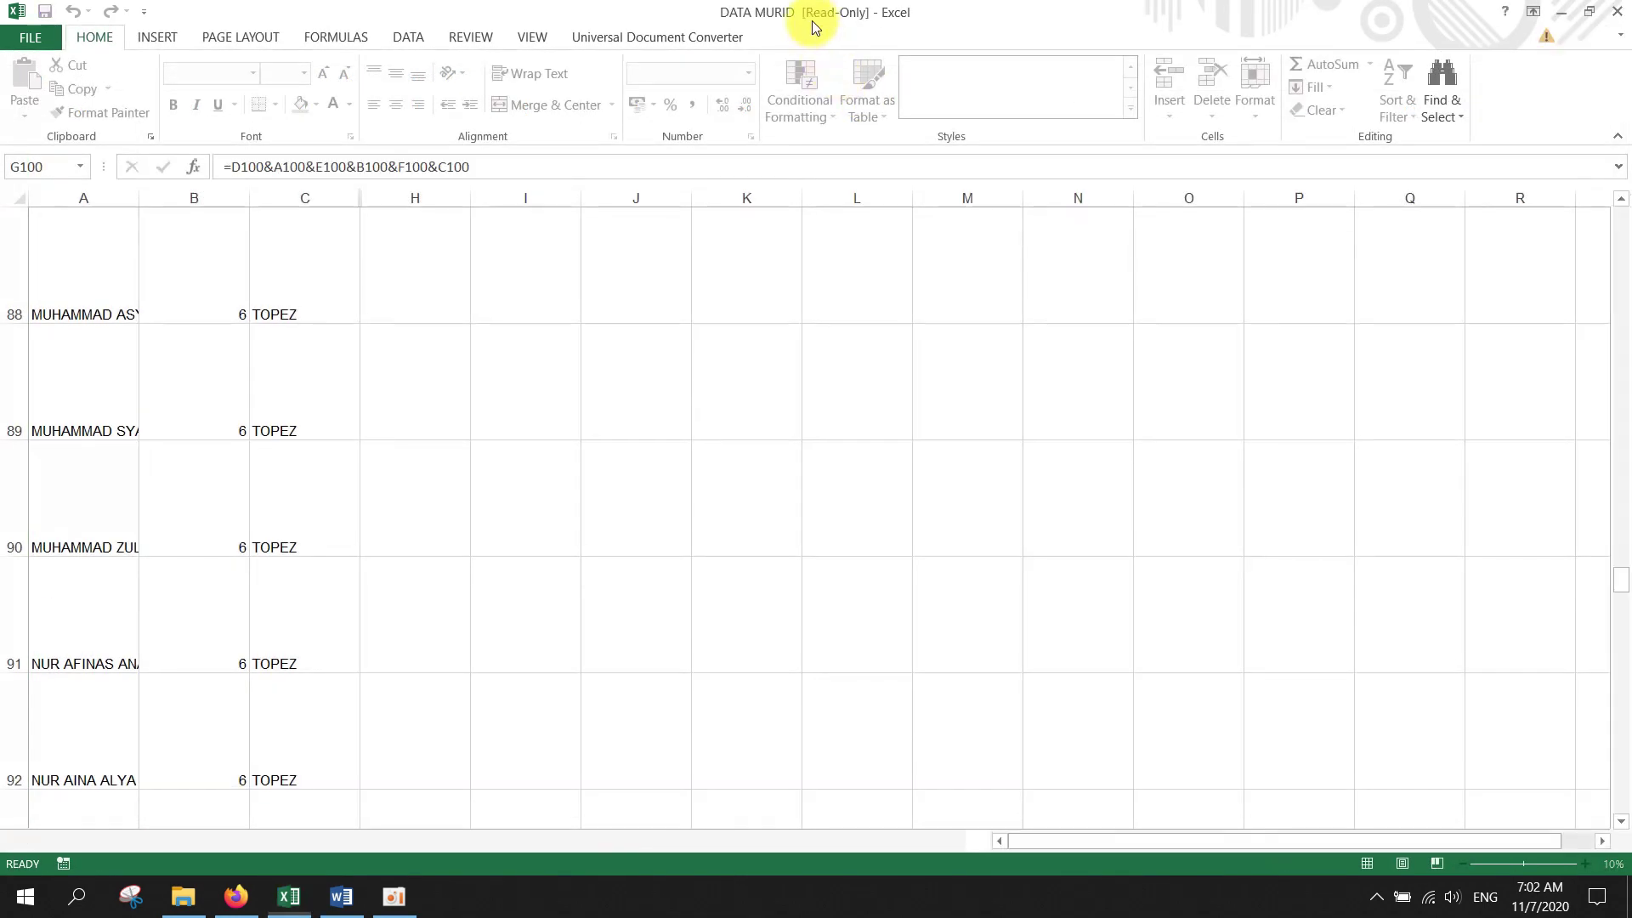
Arrange DATA MURID and TEMPLATE KAD QR side by side and show the first rows and the tab of the TAHUN 6 sheet
left_click_drag(814, 27, 1623, 303)
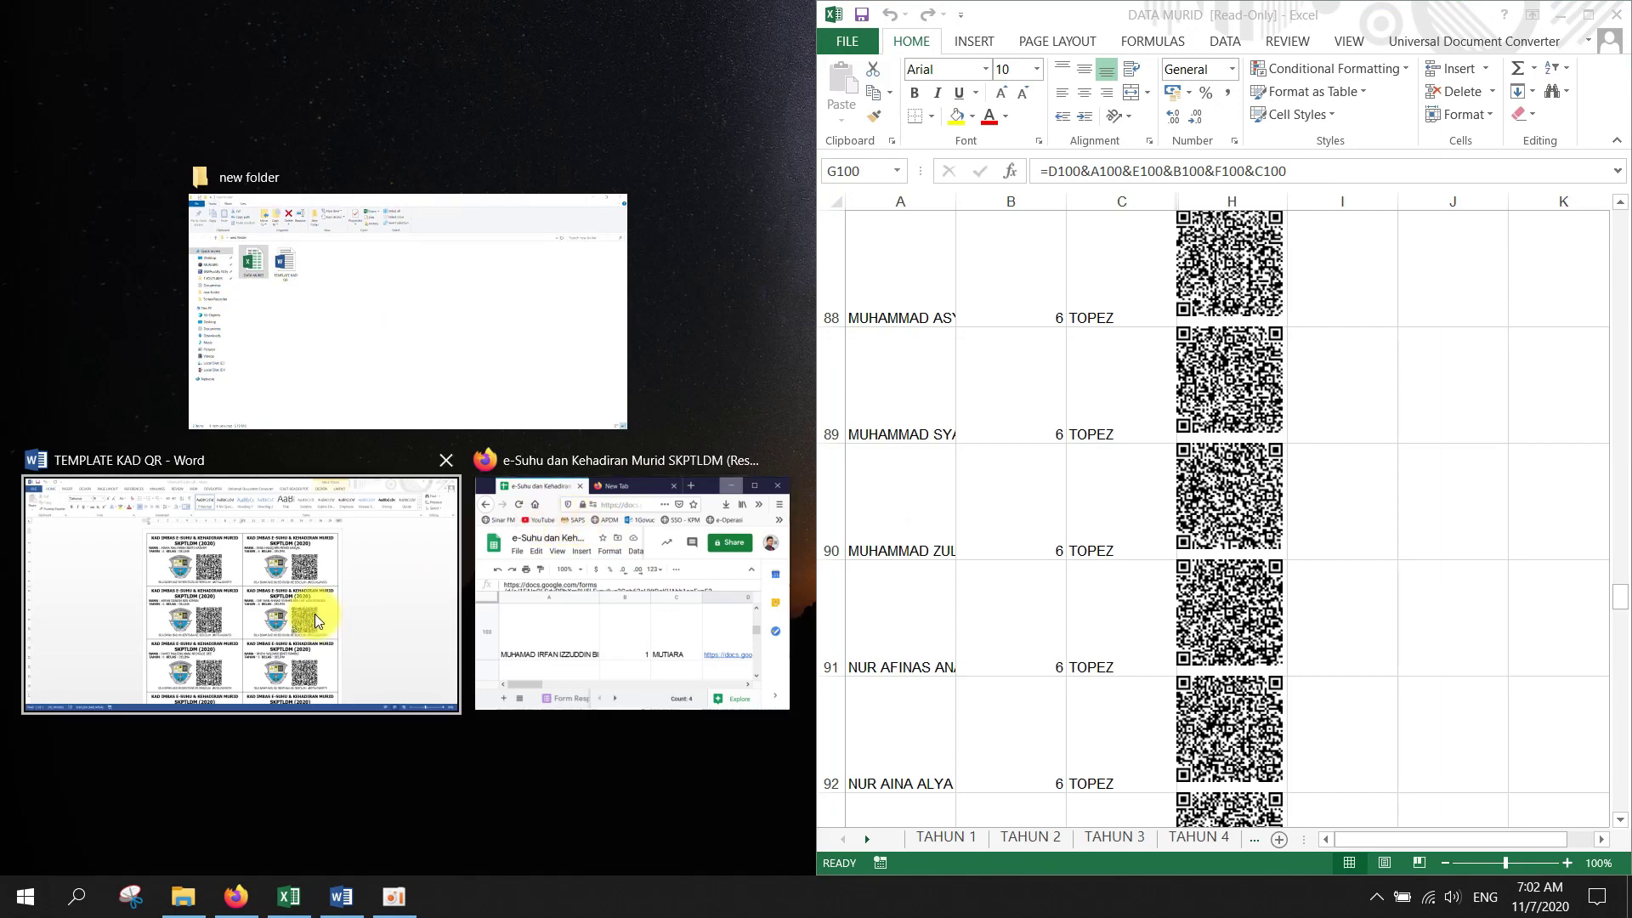
left_click(317, 621)
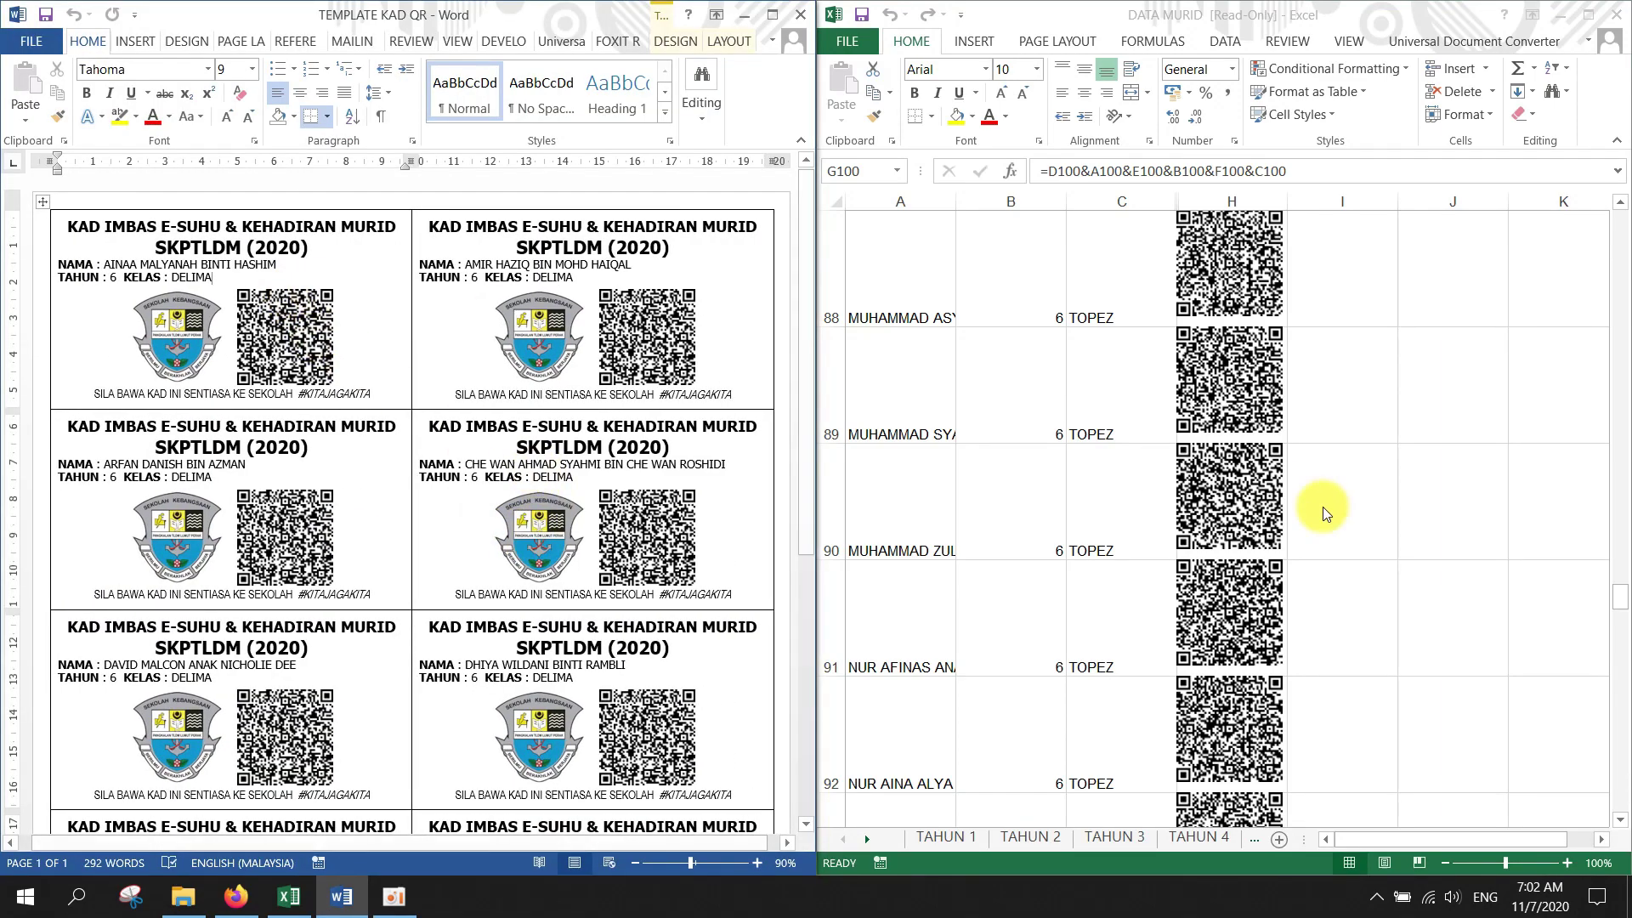
left_click_drag(1620, 600, 1621, 200)
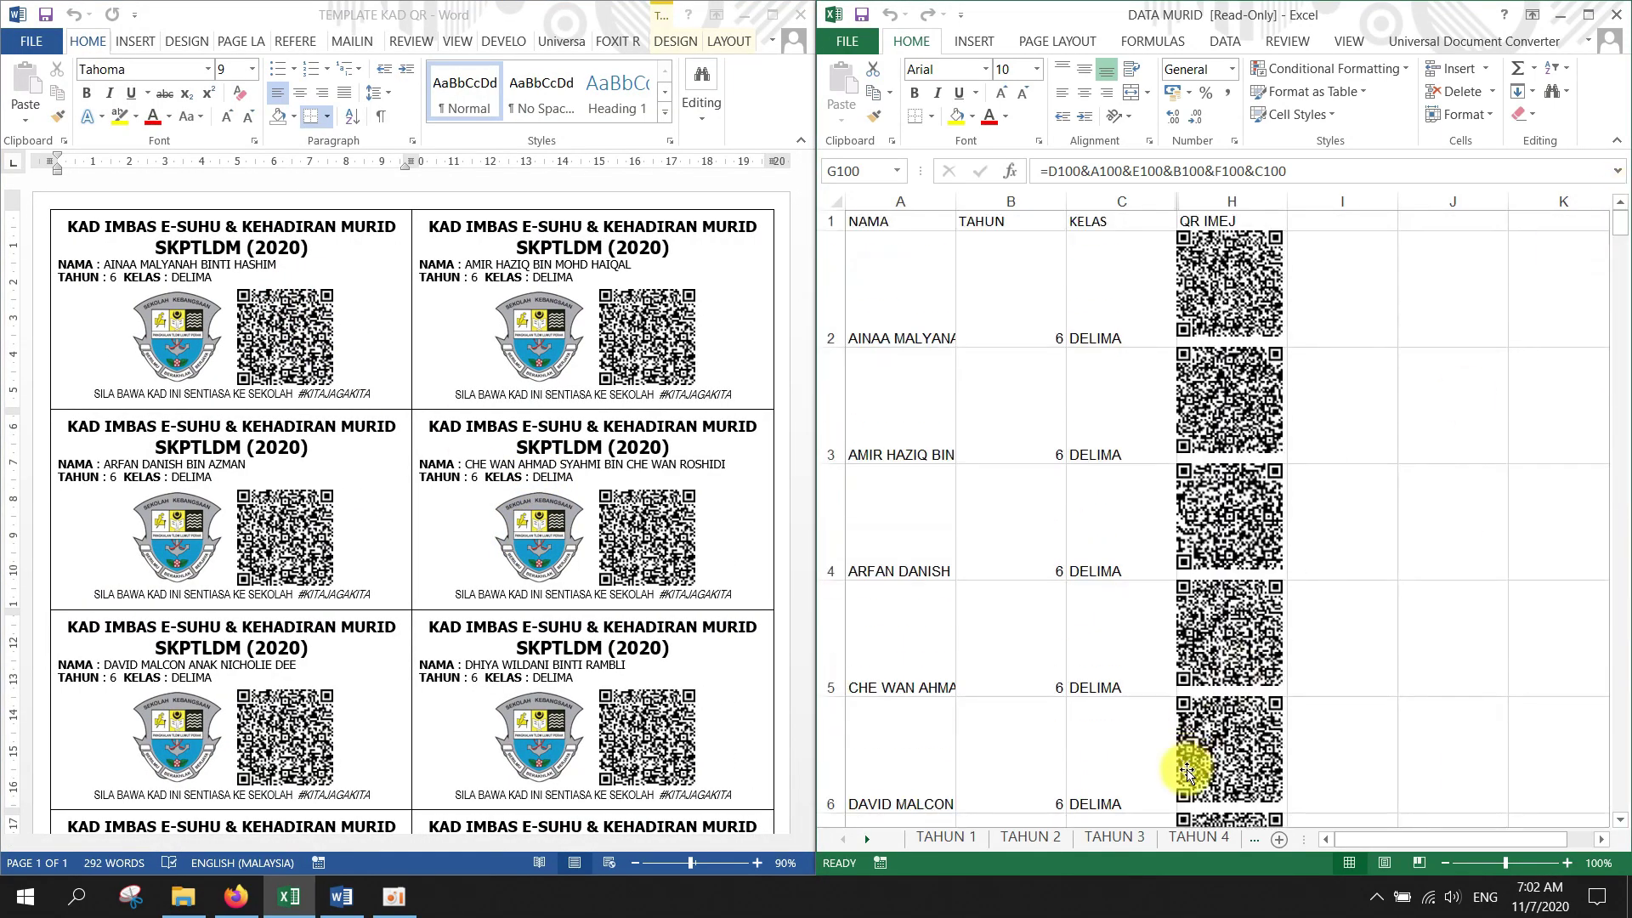
left_click(1258, 840)
left_click(1260, 843)
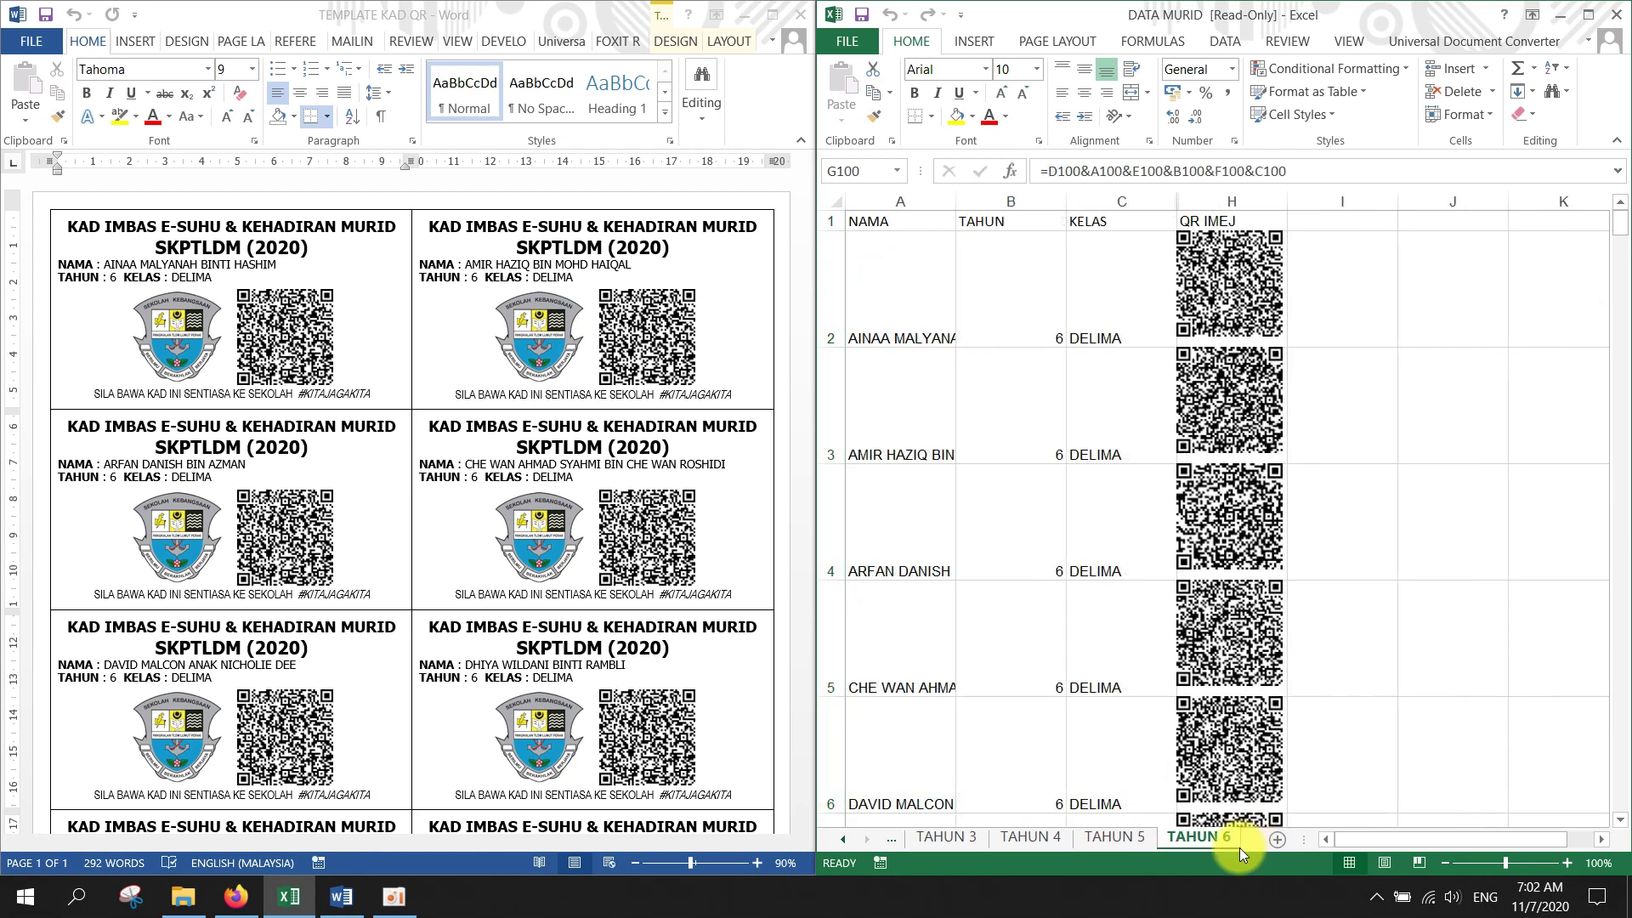
Copy the QR image in row 2 of the TAHUN 6 sheet onto the QR picture of the first card
left_click(1206, 298)
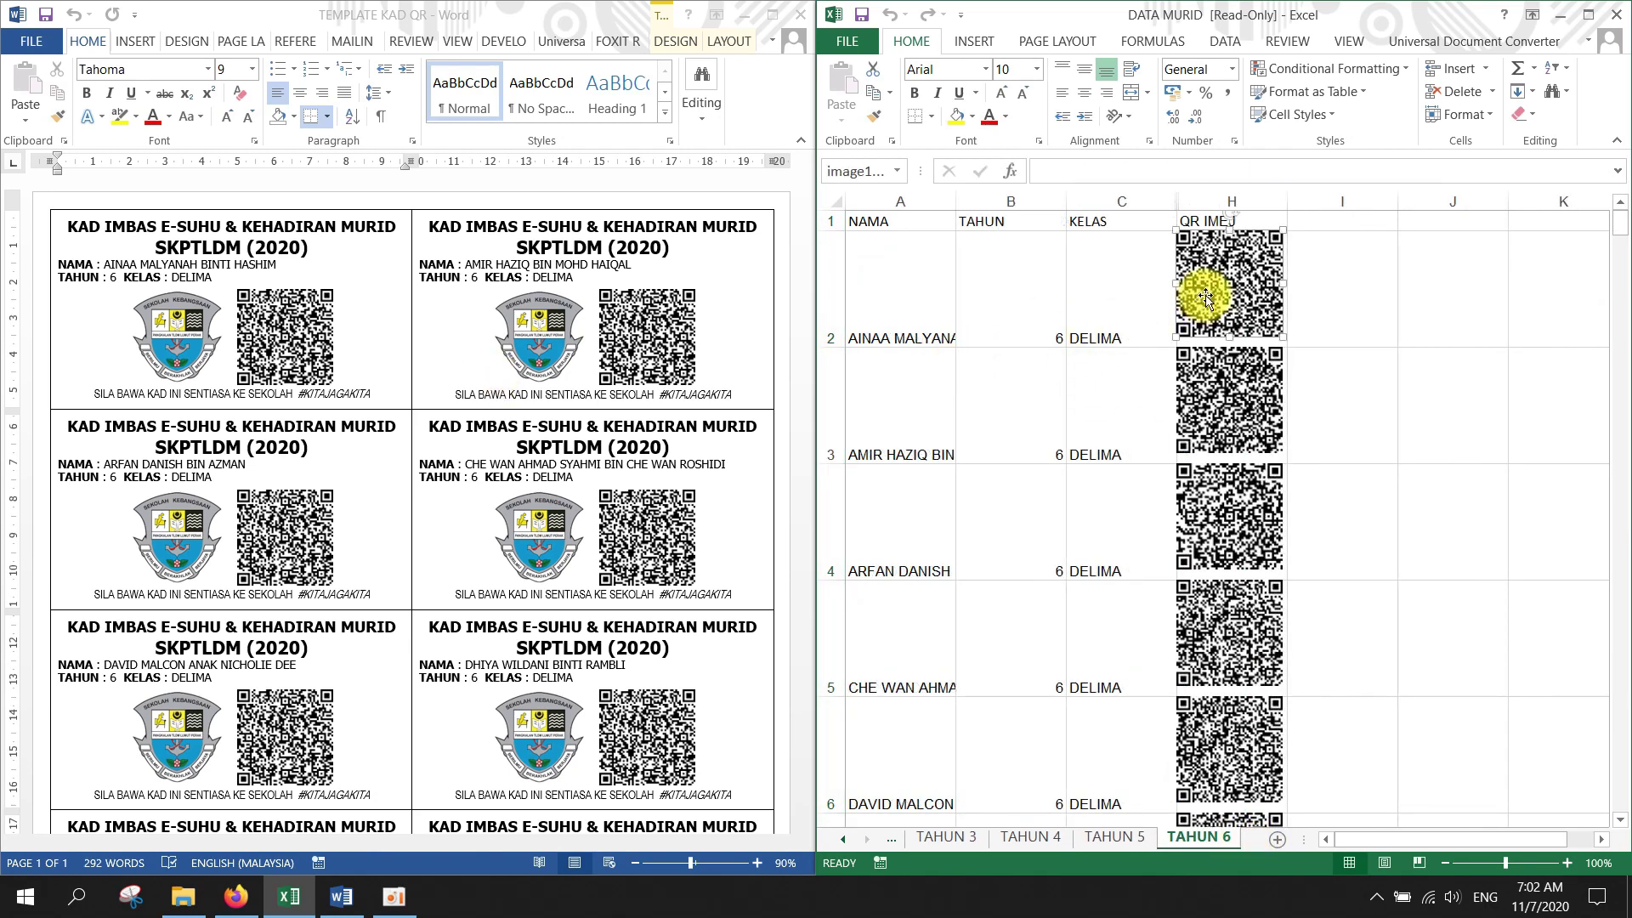
right_click(1206, 297)
left_click(1250, 339)
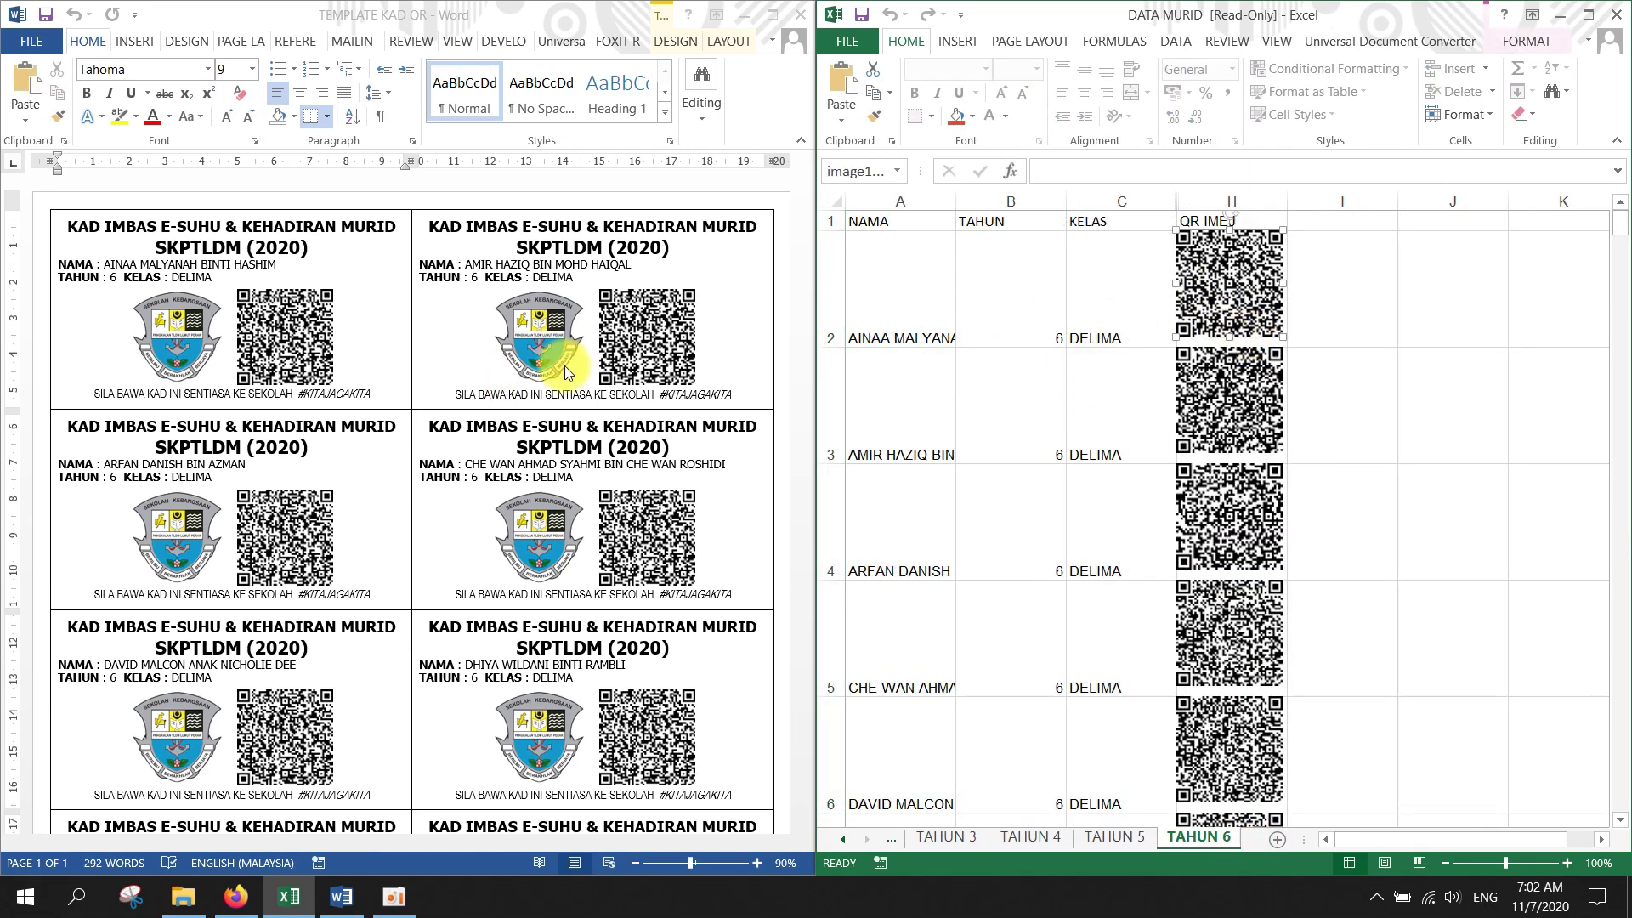
left_click(302, 337)
key("ctrl+v")
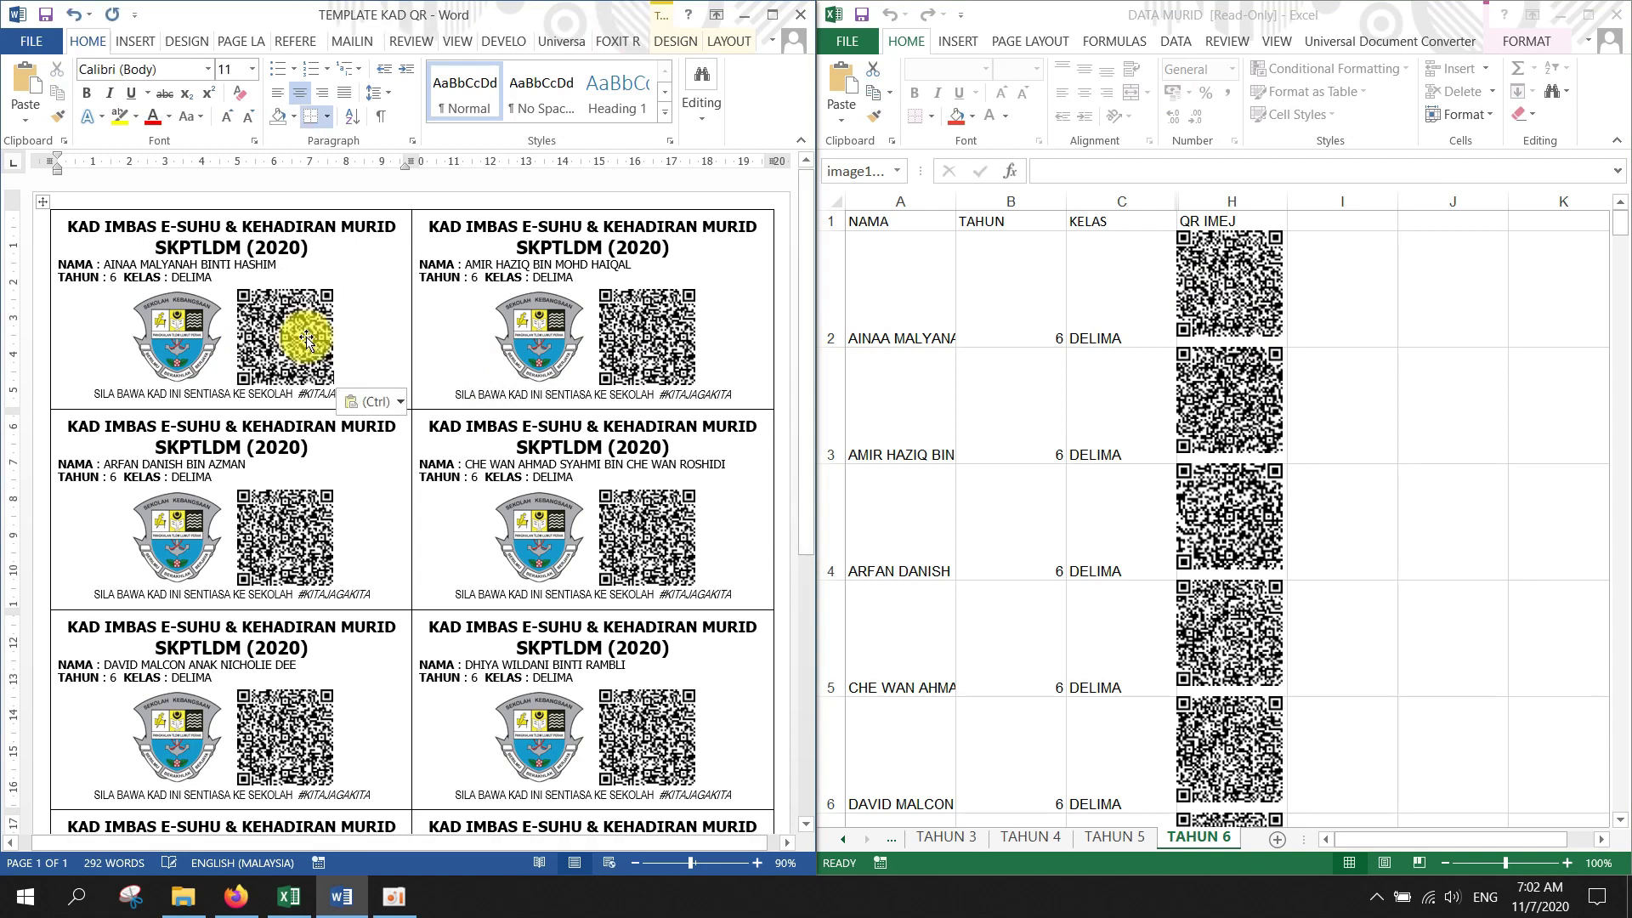
Replace the second card's QR picture with the QR image copied from row 3 of the TAHUN 6 sheet
right_click(1272, 391)
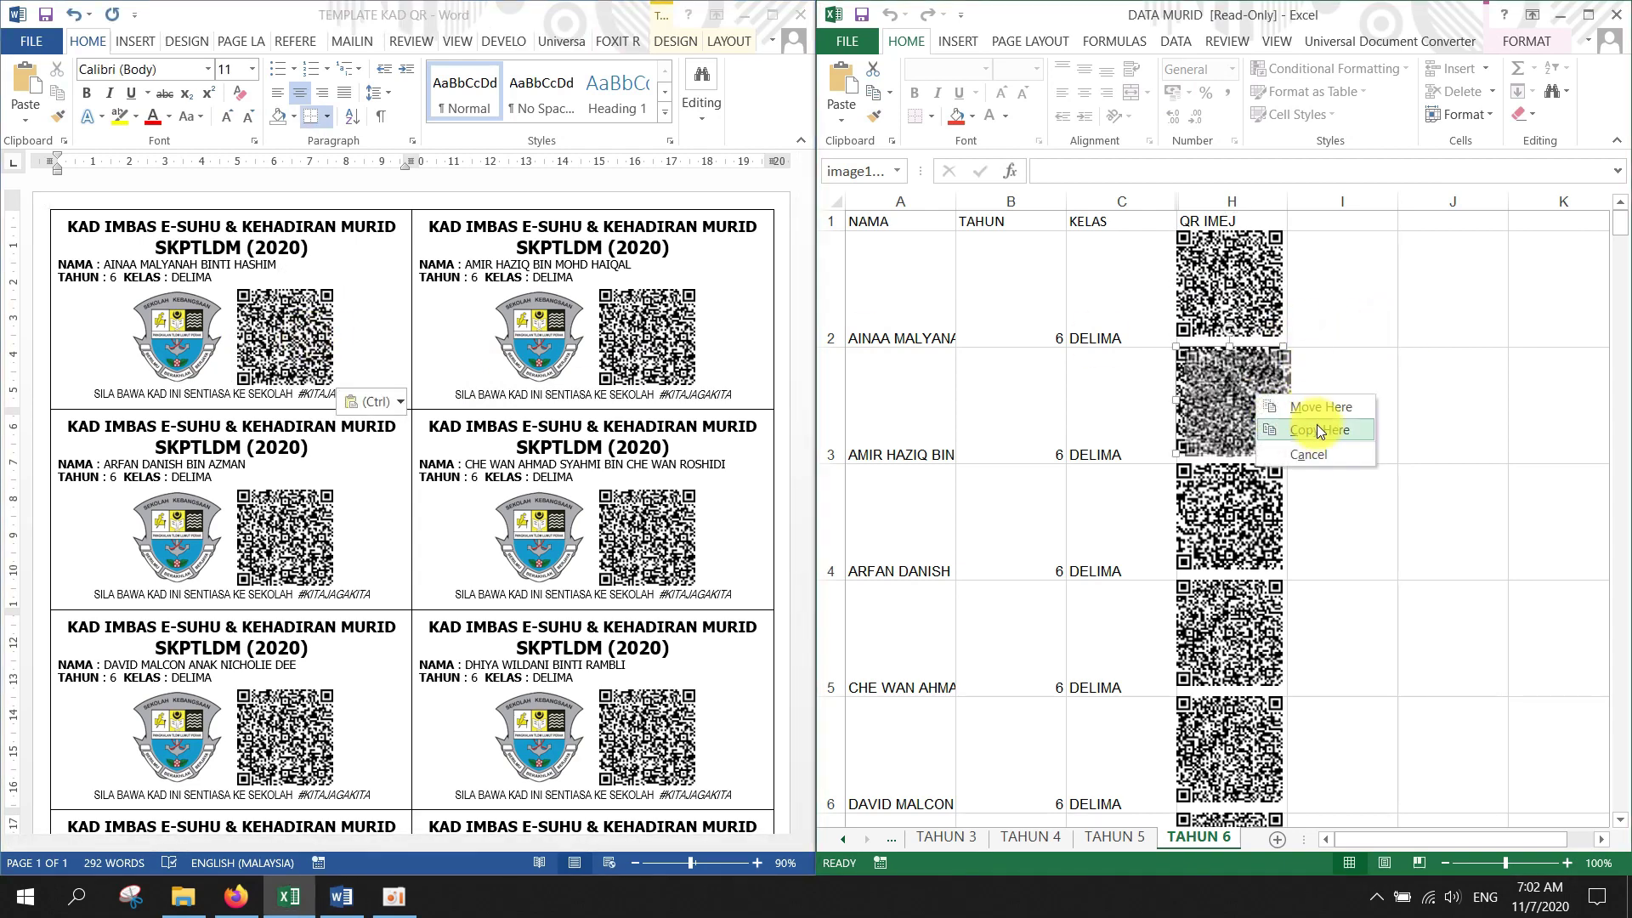
right_click(1253, 374)
left_click(1309, 413)
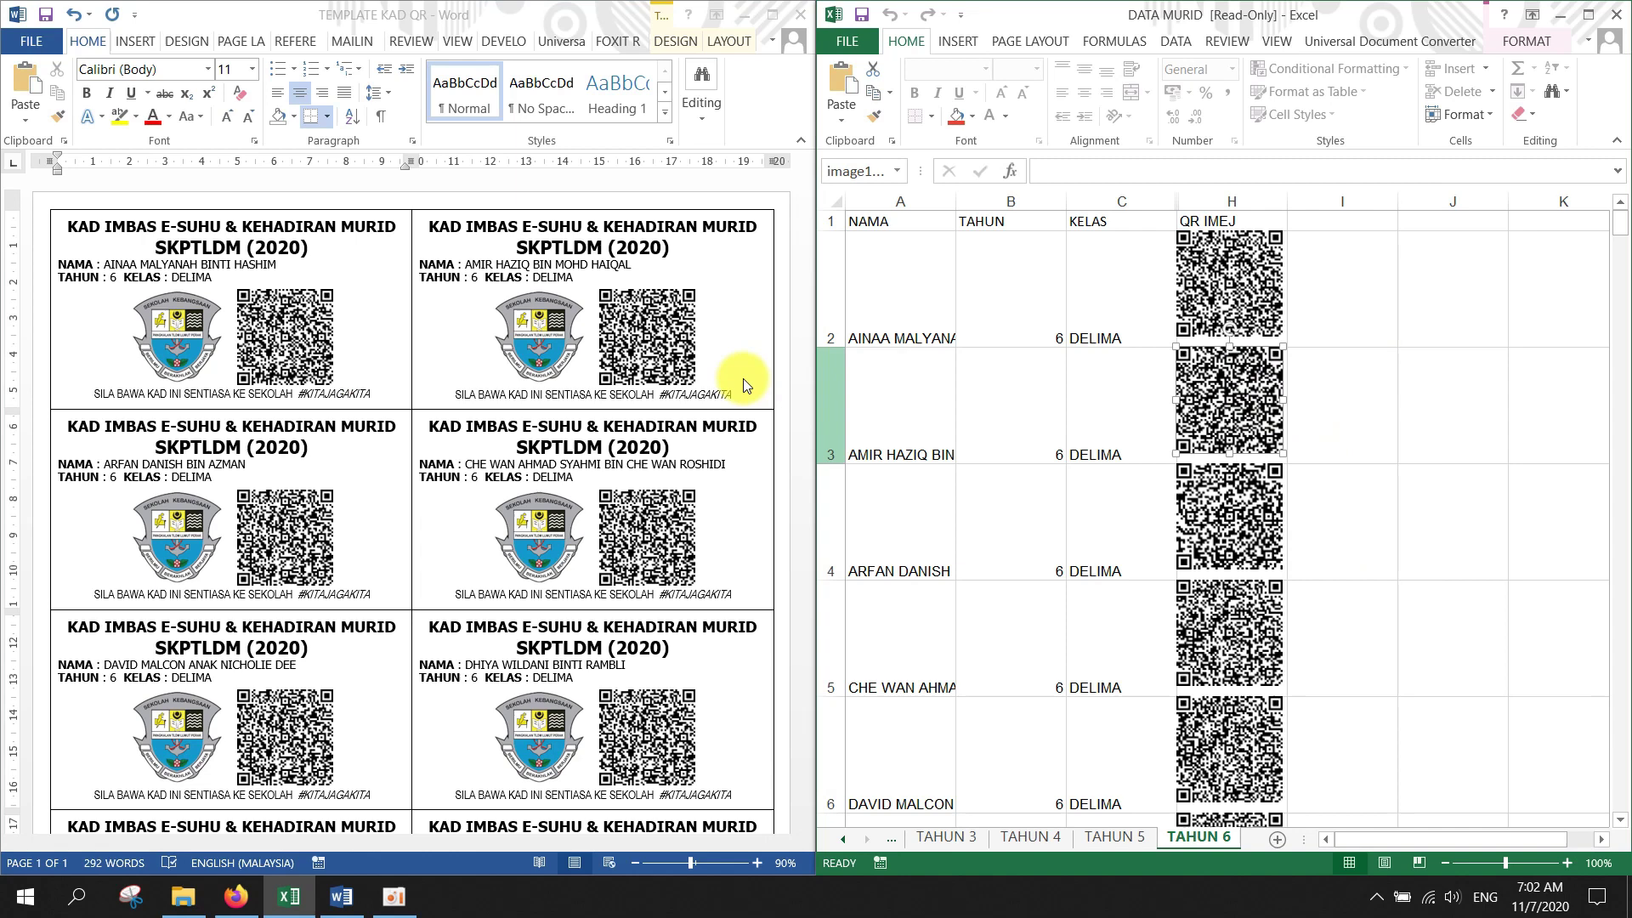
left_click(671, 347)
key("ctrl+v")
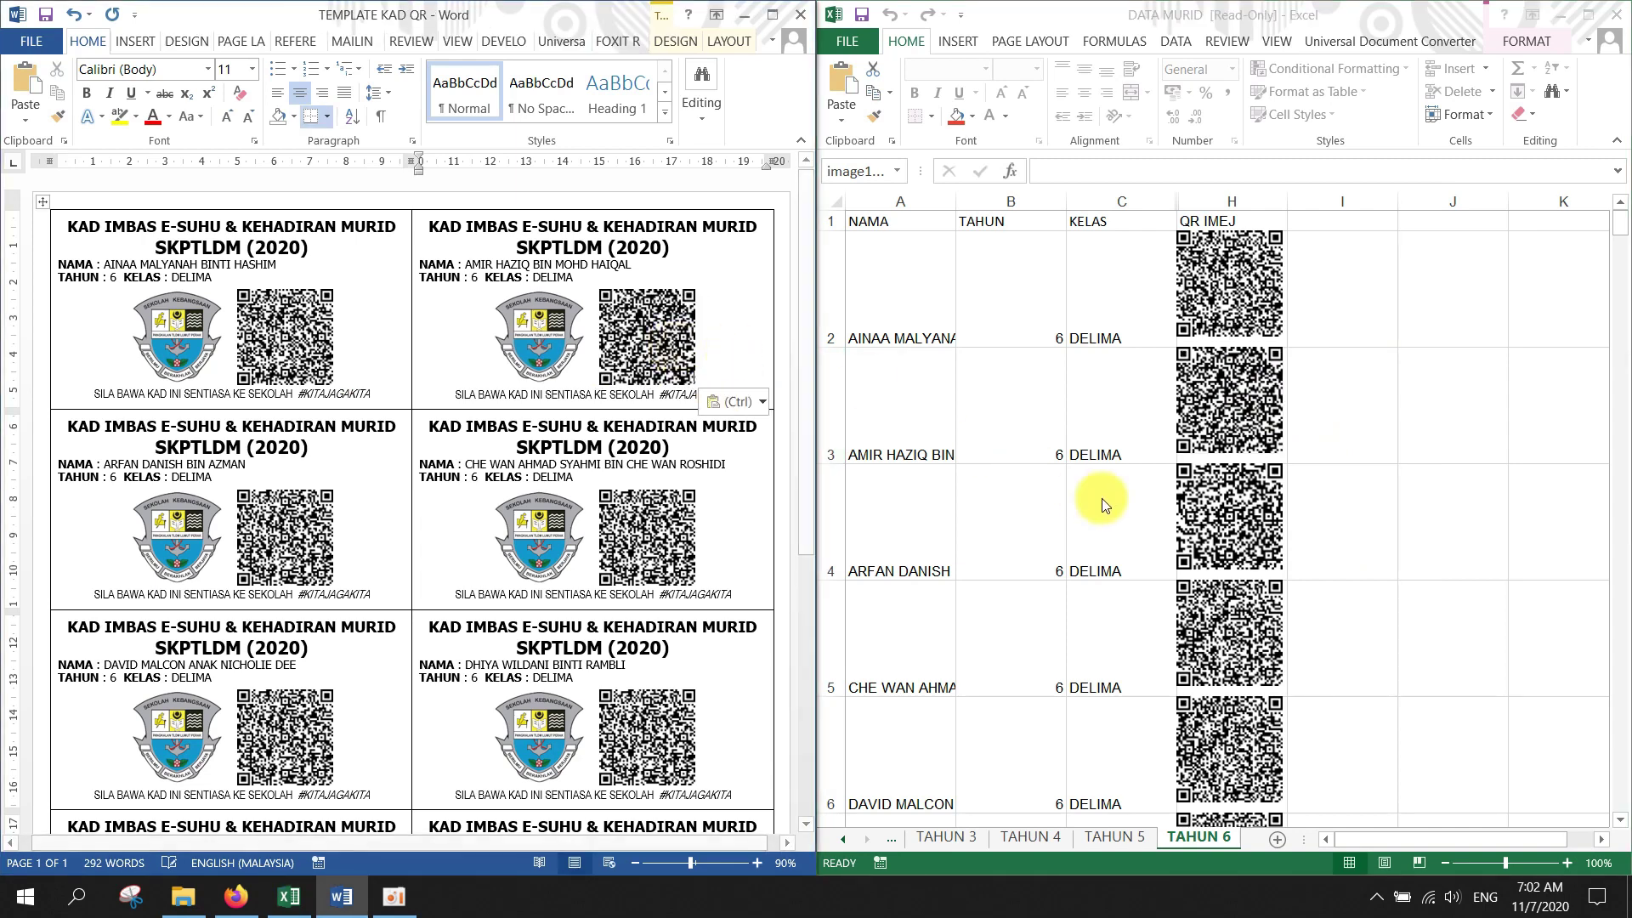
Widen the NAMA column on the TAHUN 6 sheet to match its rows against the last cards on the page
left_click(1102, 498)
scroll(1101, 495, "down", 2)
scroll(1101, 494, "down", 2)
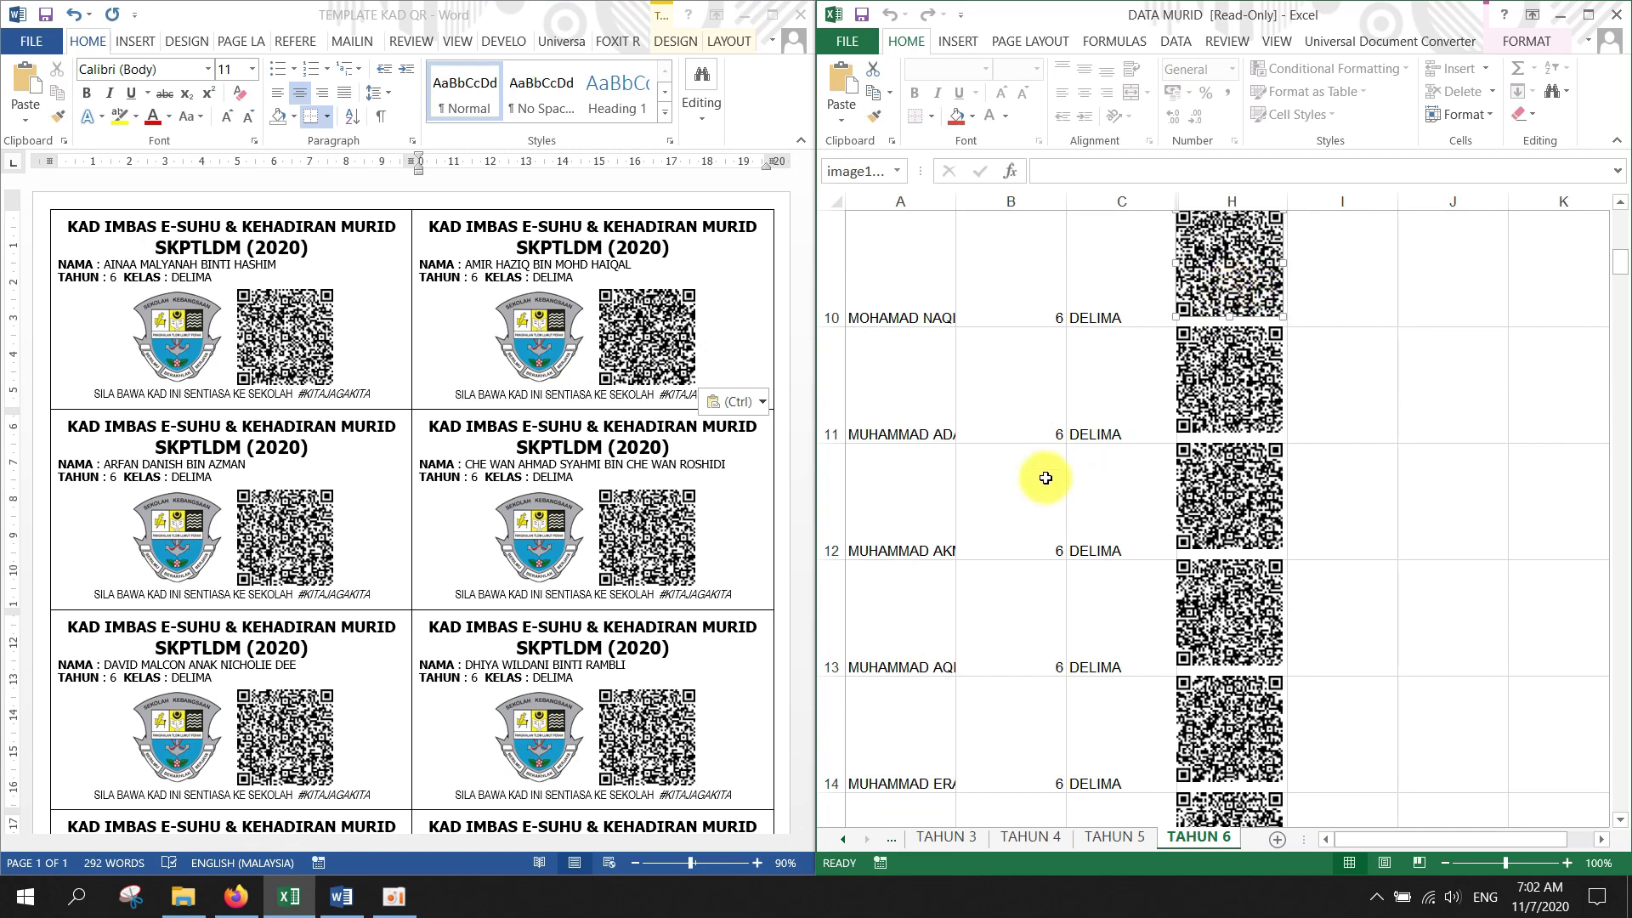
left_click(695, 499)
scroll(691, 510, "down", 5)
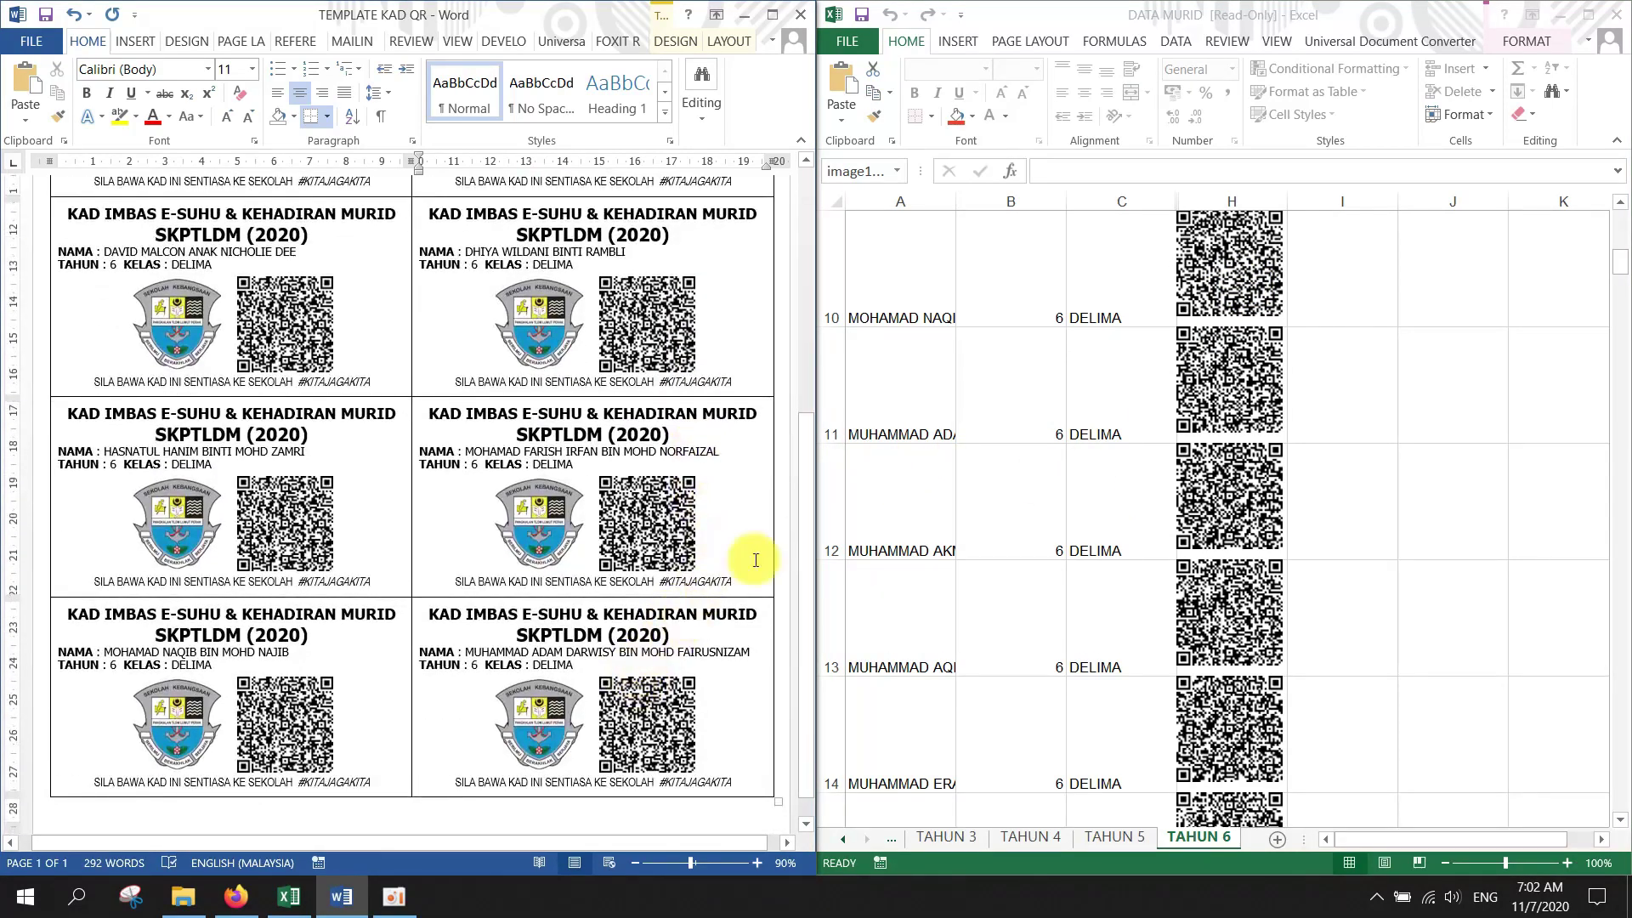
left_click(929, 408)
left_click_drag(956, 205, 1053, 202)
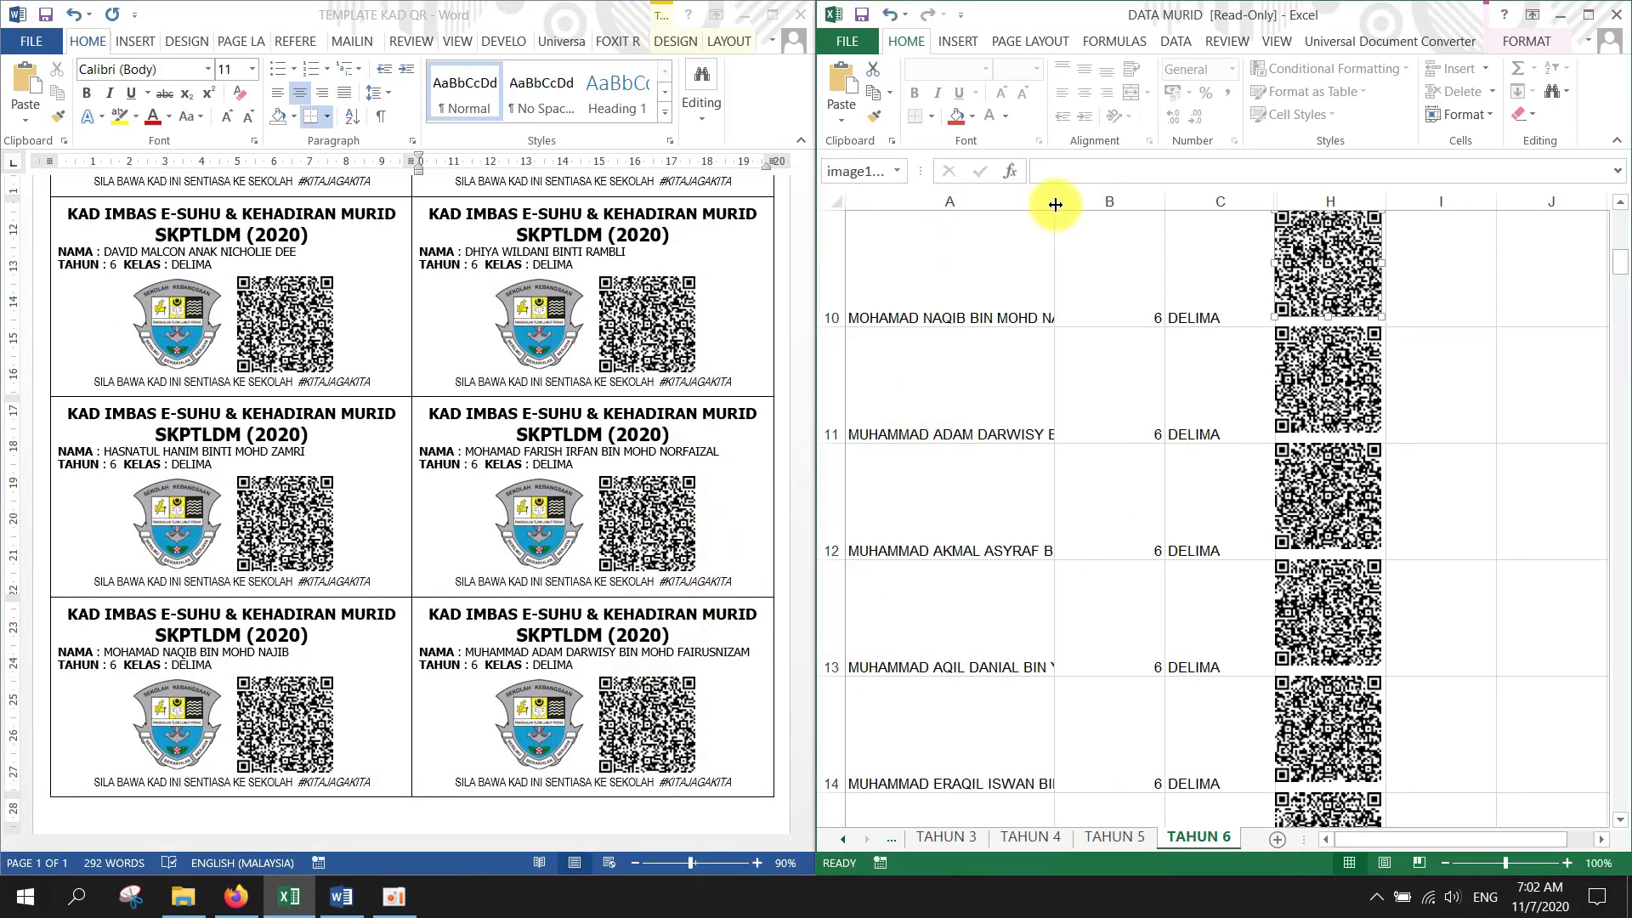
Copy the QR image from row 11 of the TAHUN 6 sheet over the QR picture in the tenth card
right_click(1338, 434)
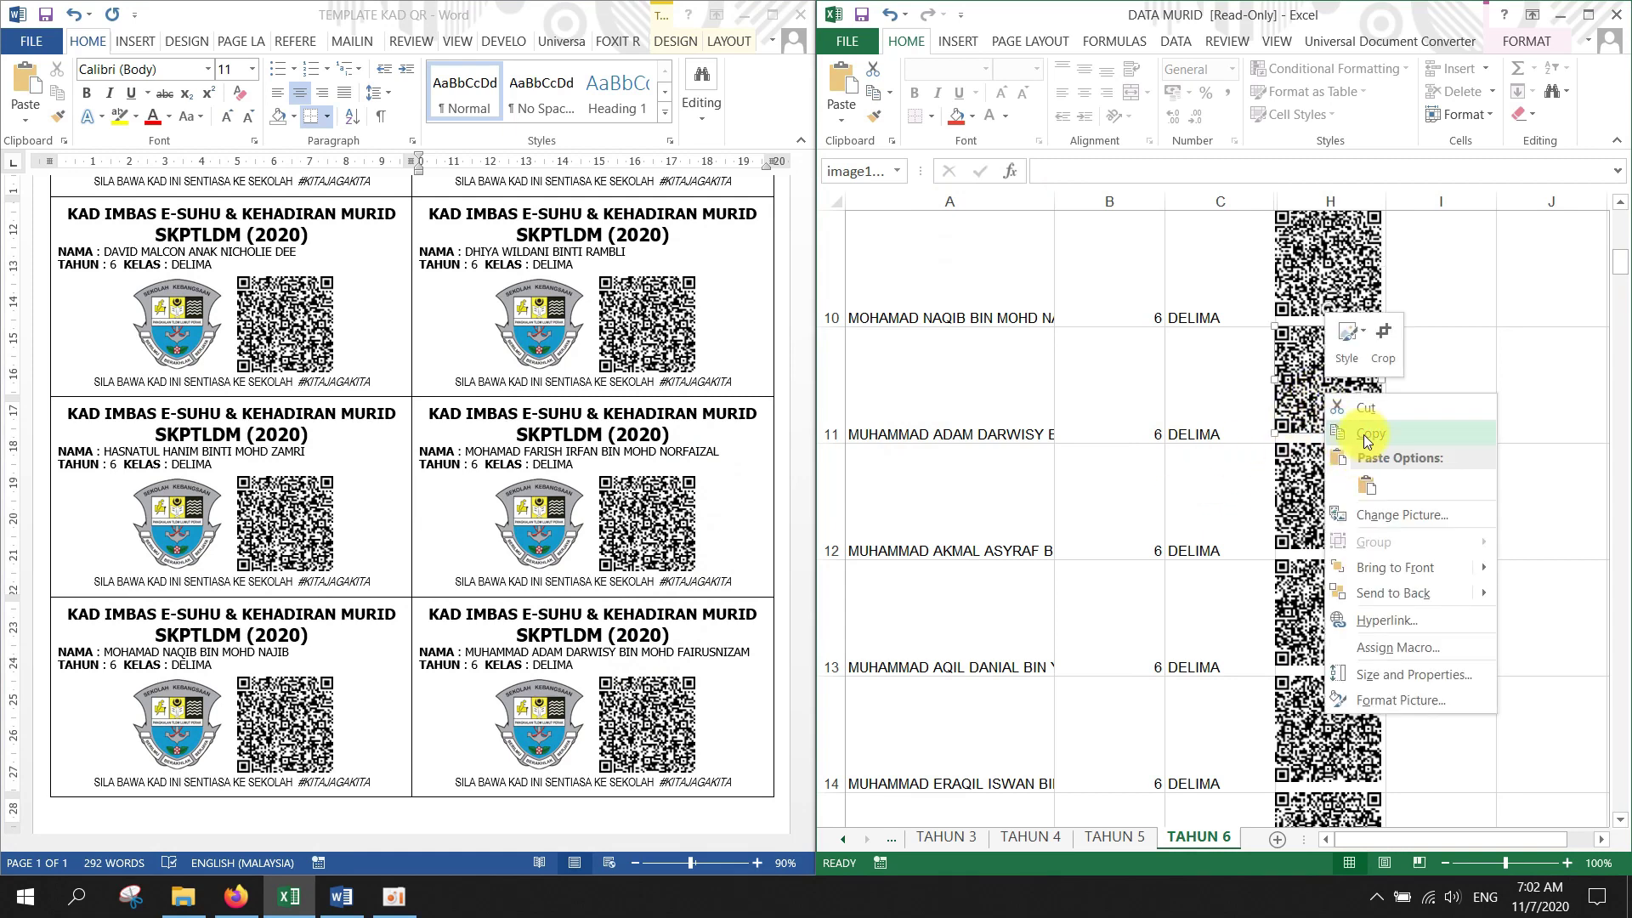
left_click(1338, 434)
left_click(653, 736)
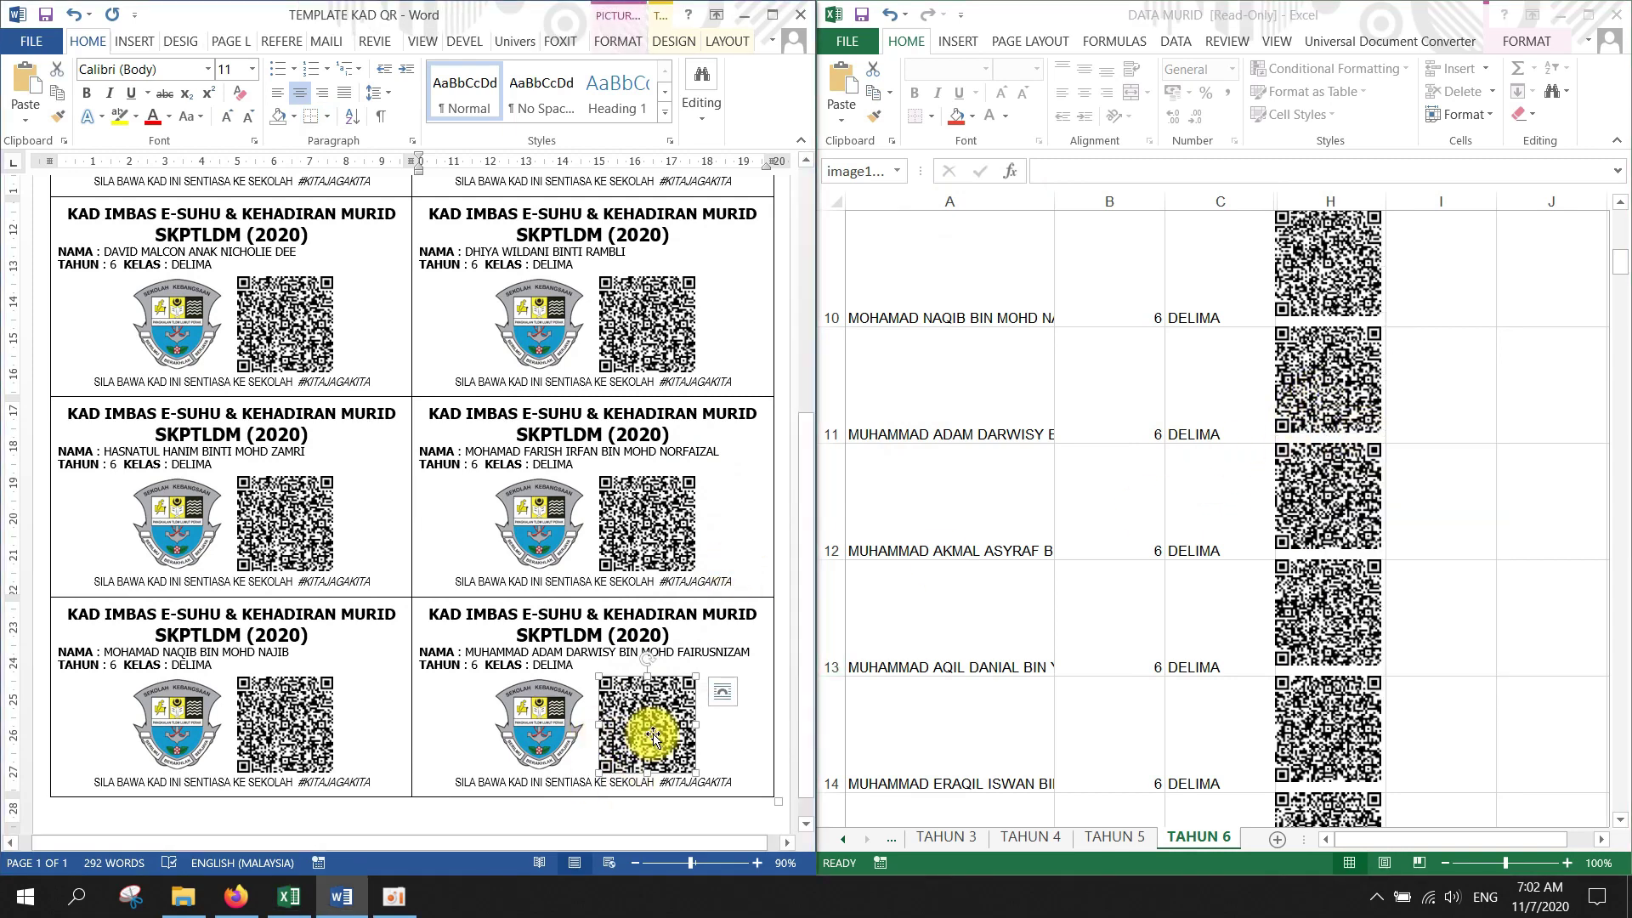
key("ctrl+v")
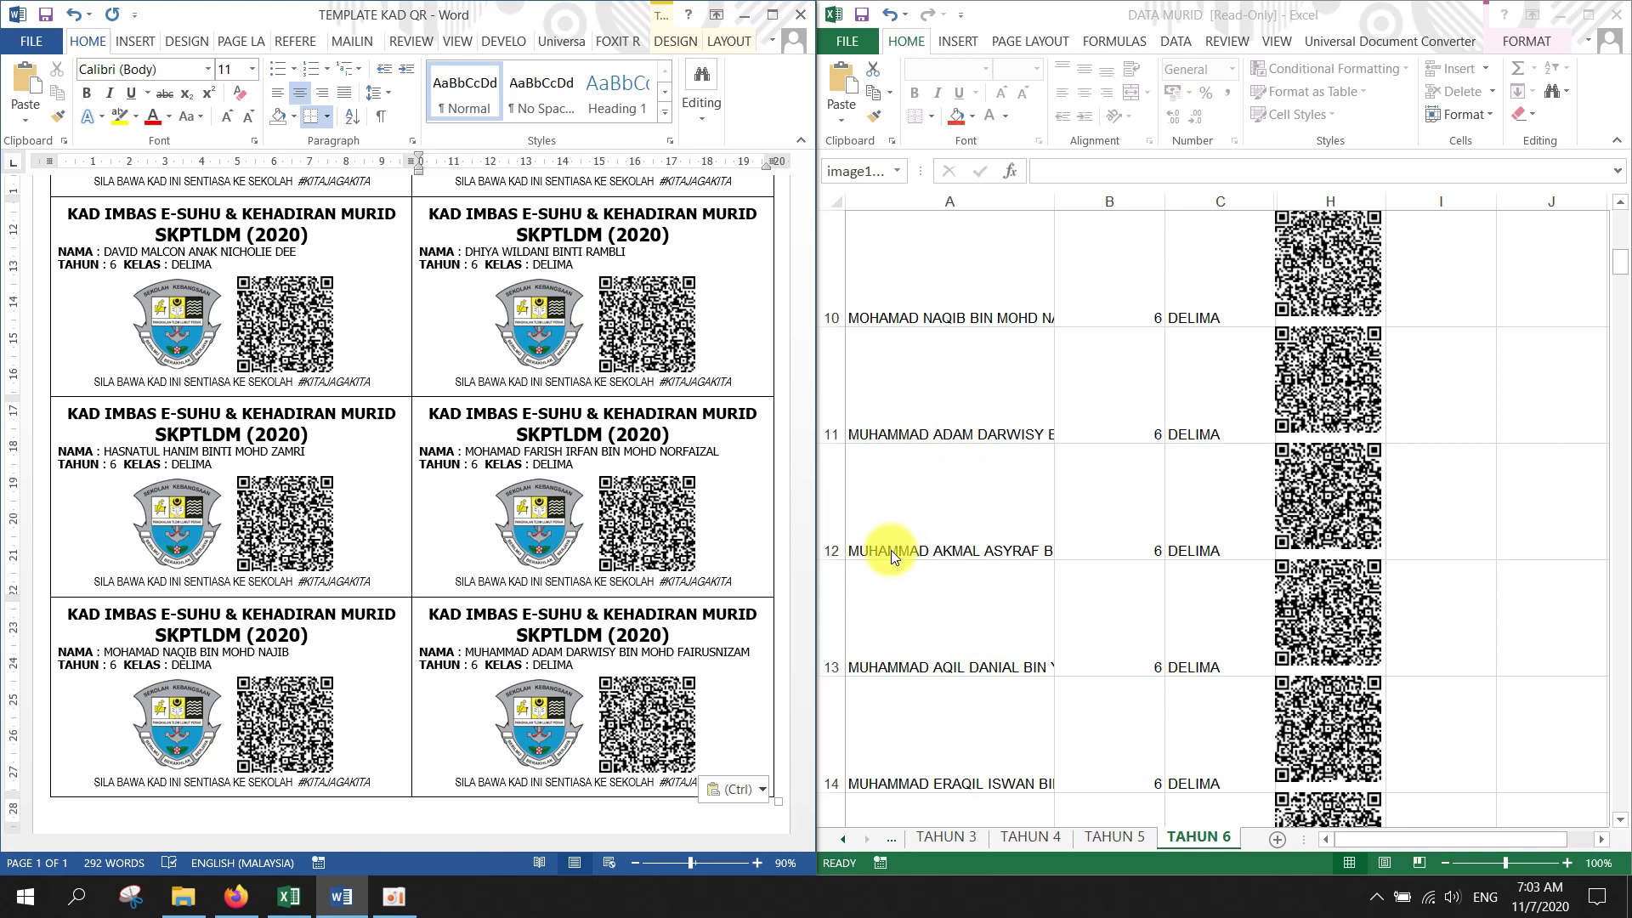
Set the mail merge preview to record 11 for the next page of ten cards
left_click(724, 675)
scroll(724, 676, "up", 5)
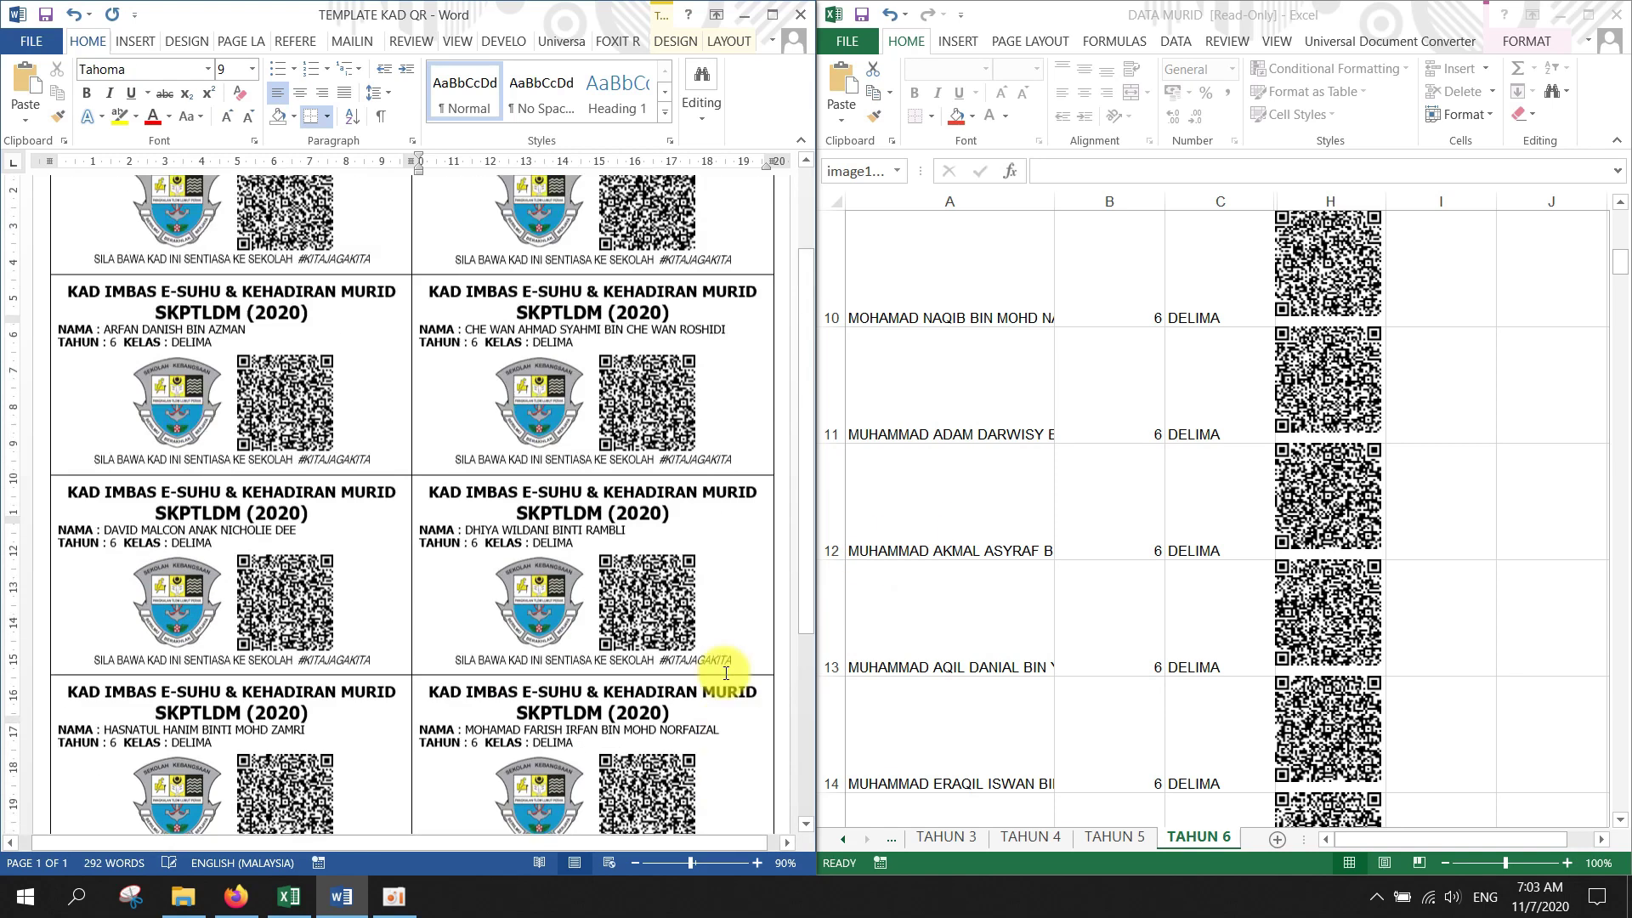
left_click(338, 43)
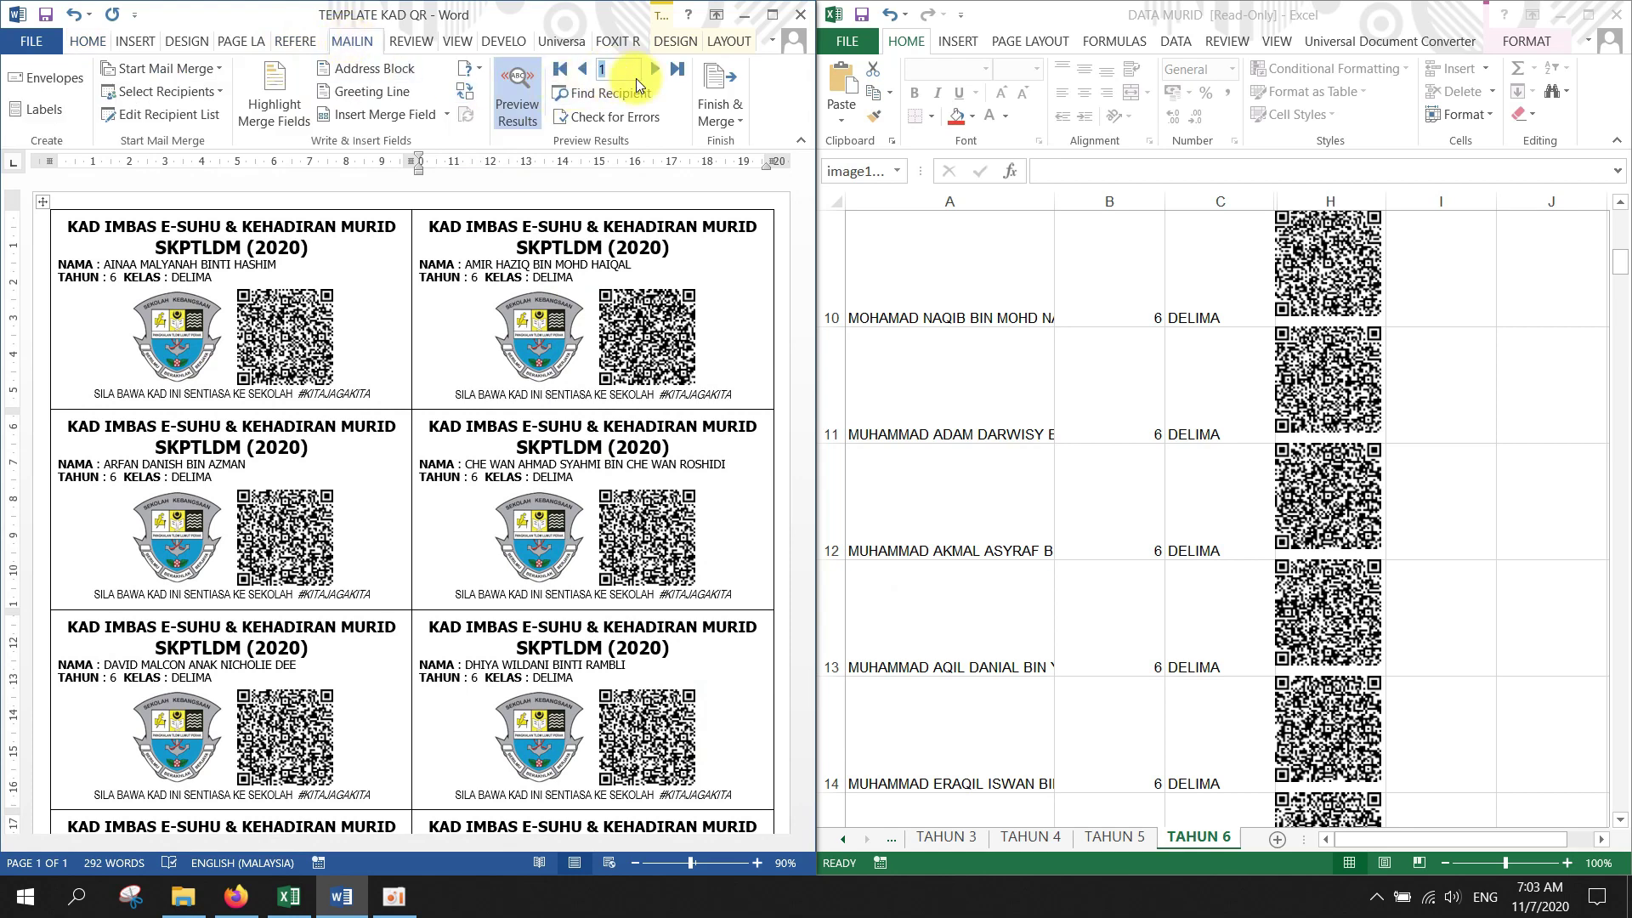
type("11")
key("Return")
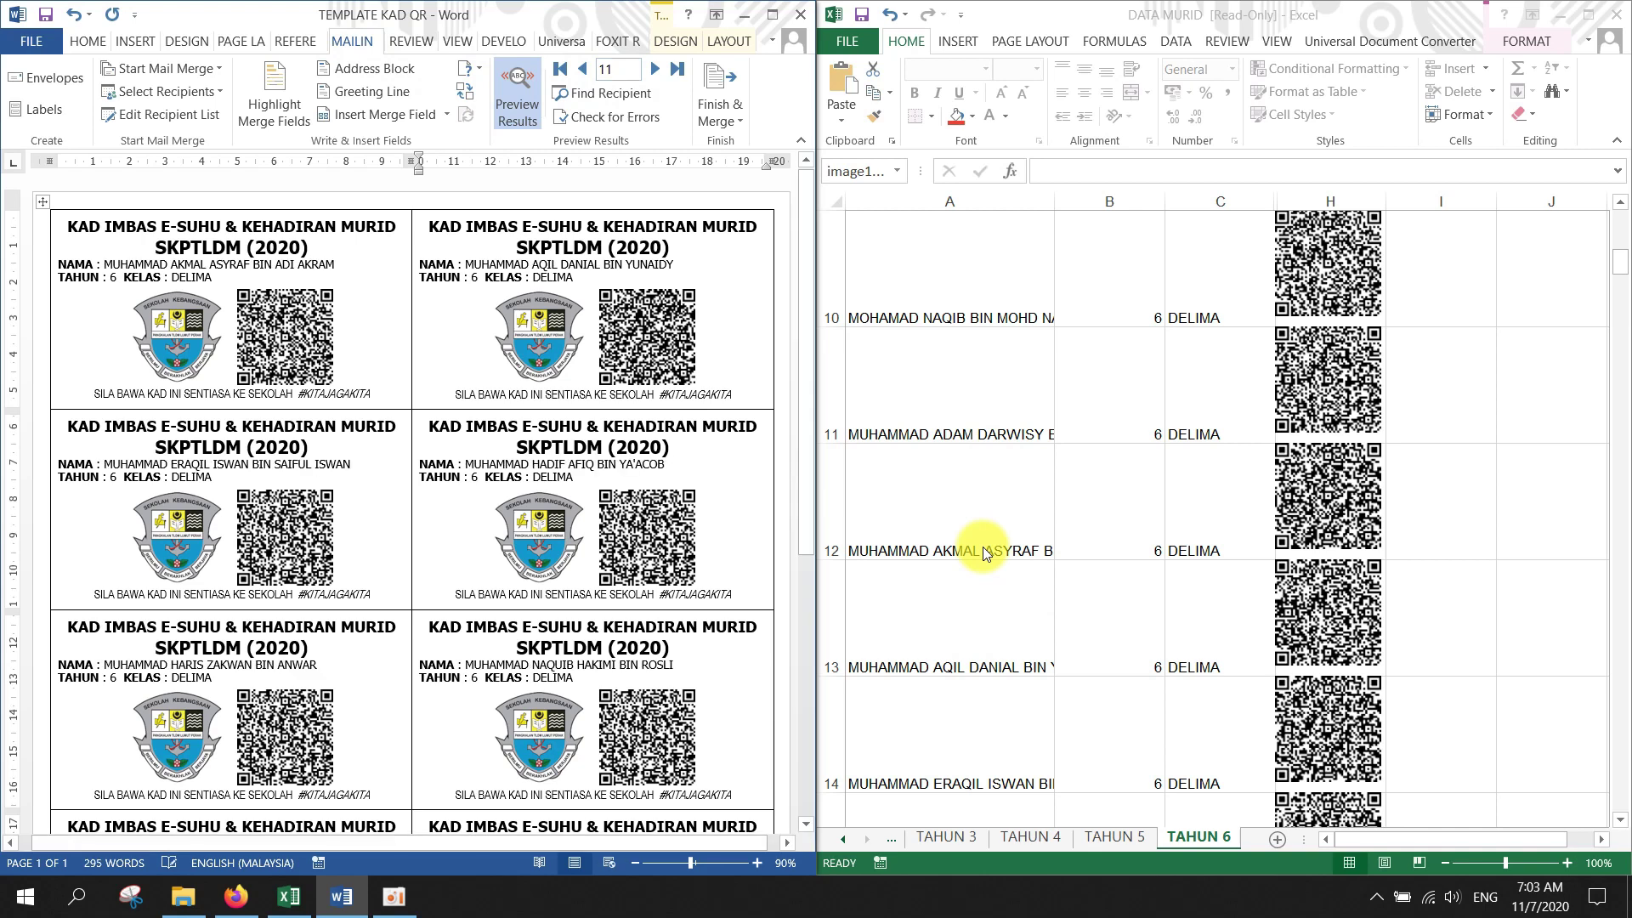
Select the QR image in row 12 of the TAHUN 6 sheet
left_click(1351, 478)
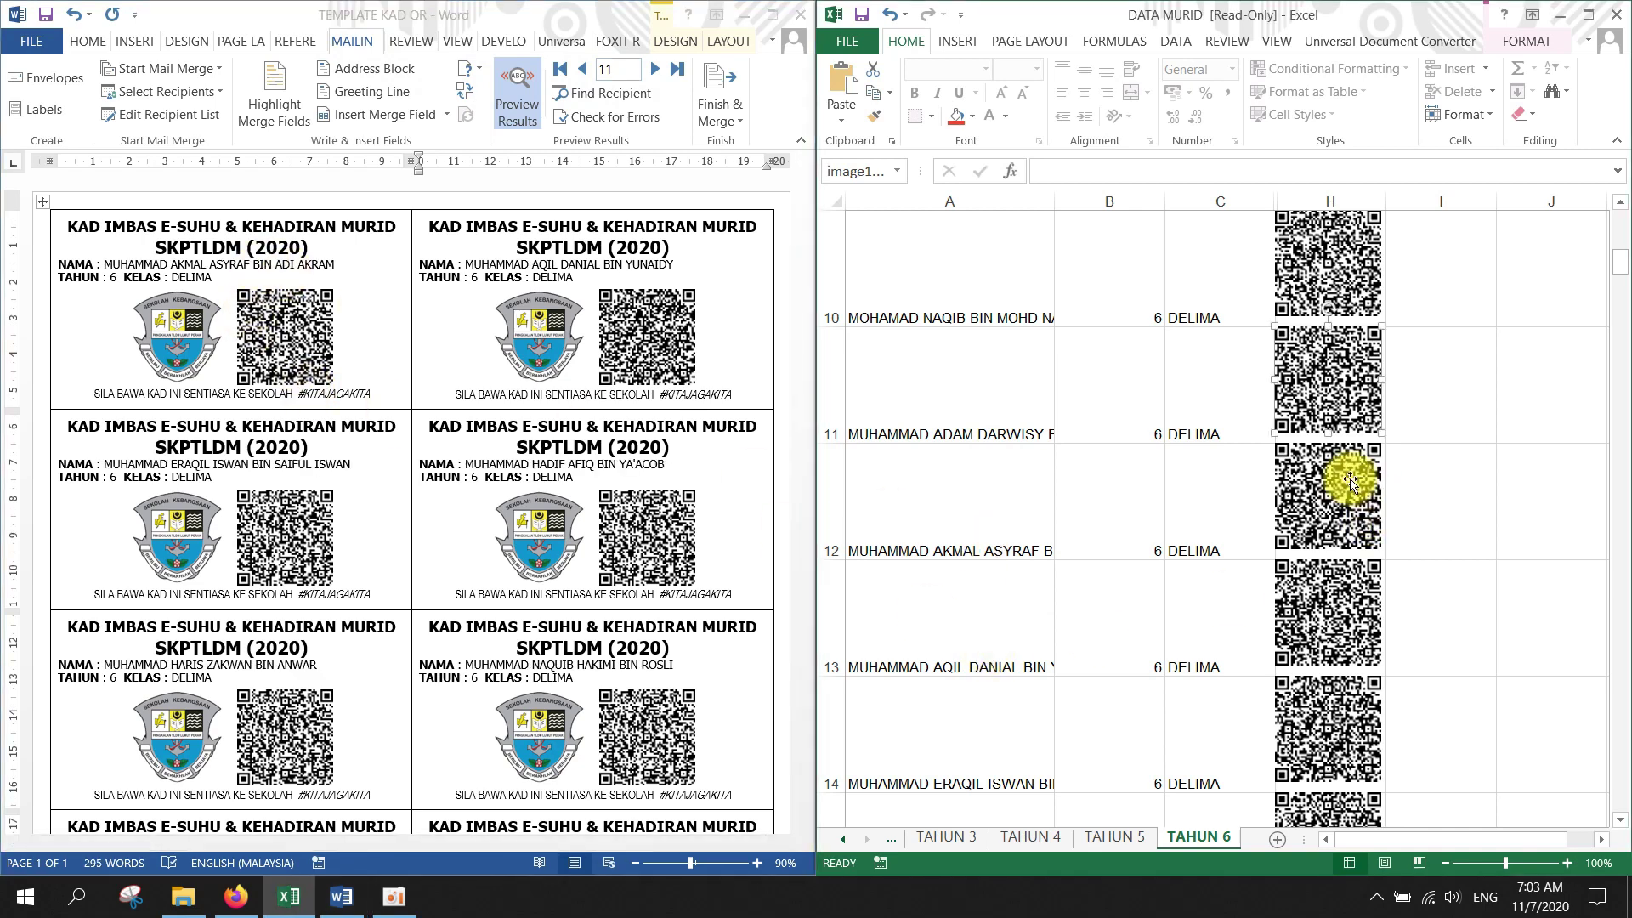